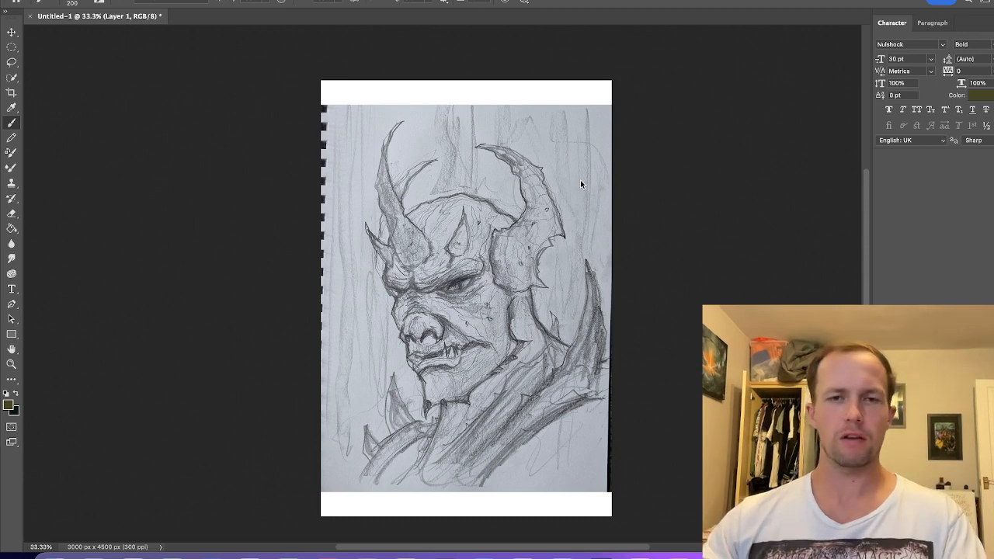
# Open the Liquify filter on the ork 1 layer.
pyautogui.click(430, 301)
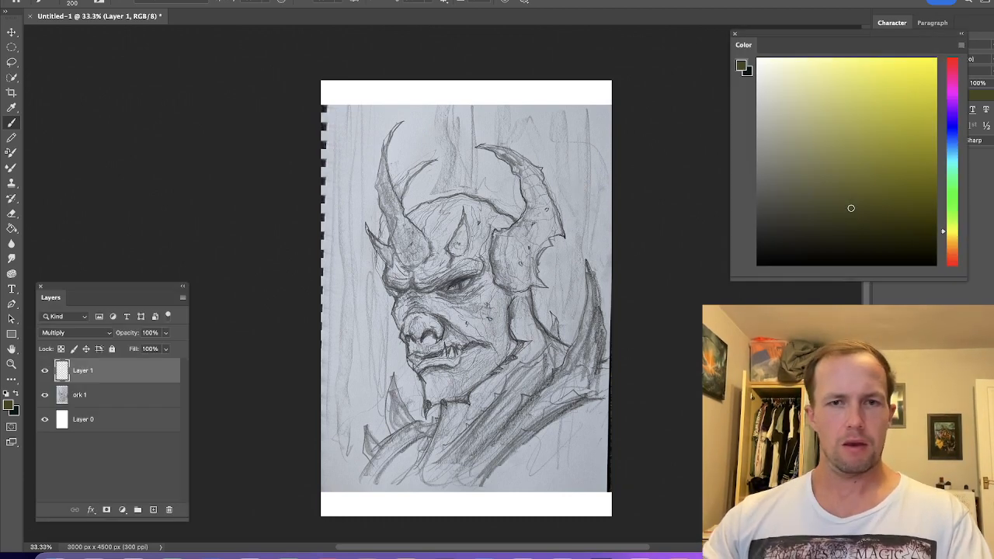
pyautogui.click(111, 396)
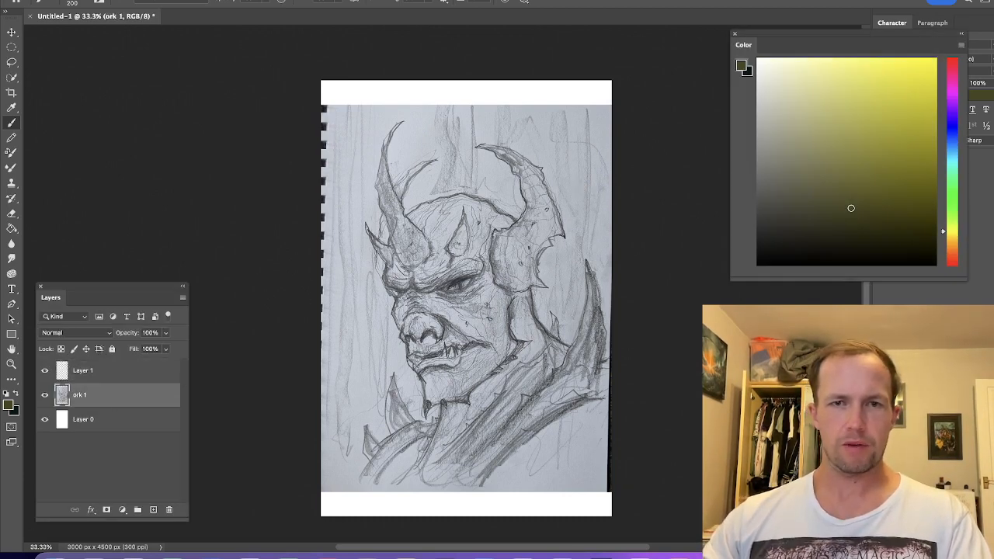
pyautogui.press('super+plus')
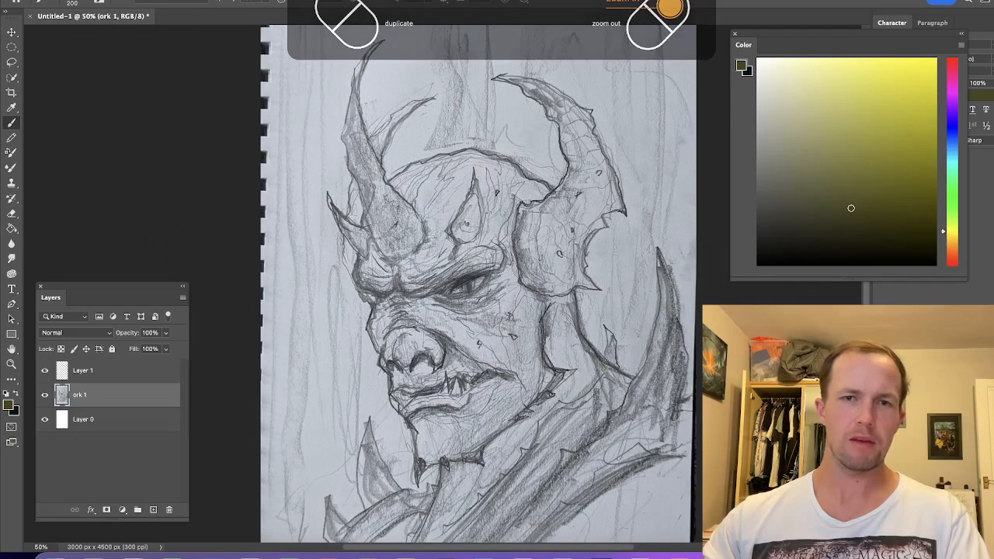
pyautogui.click(233, 0)
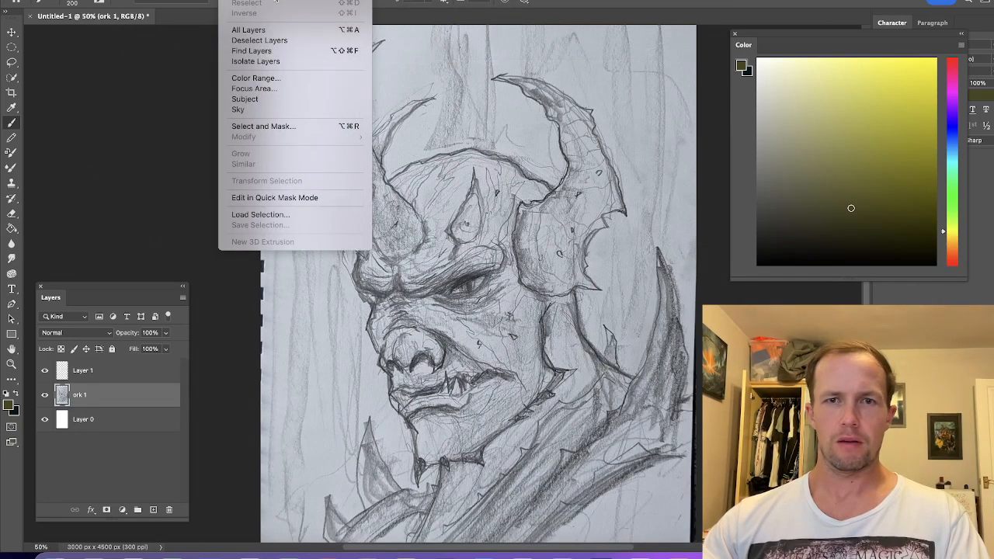
pyautogui.click(494, 281)
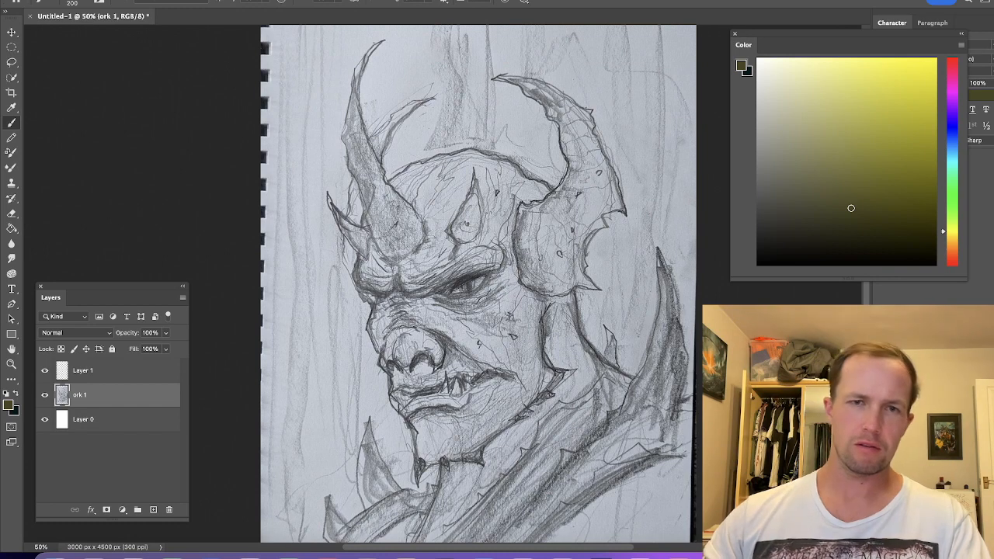
pyautogui.click(268, 0)
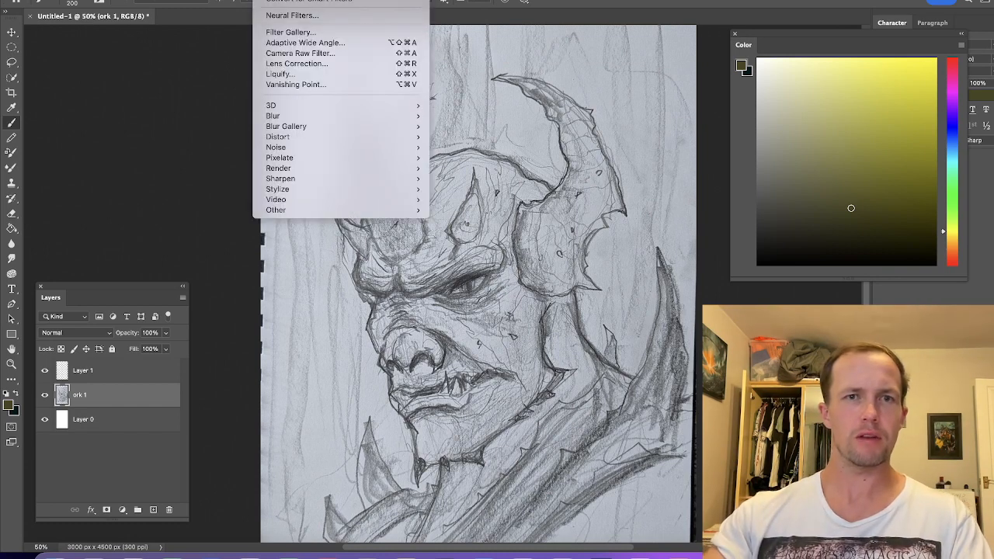
pyautogui.click(321, 76)
# Nudge the ork's eye area slightly upward using the Forward Warp brush at size 1000.
pyautogui.press(']')
pyautogui.press(']')
pyautogui.press(']')
pyautogui.press(']')
pyautogui.moveTo(387, 247); pyautogui.dragTo(390, 242)
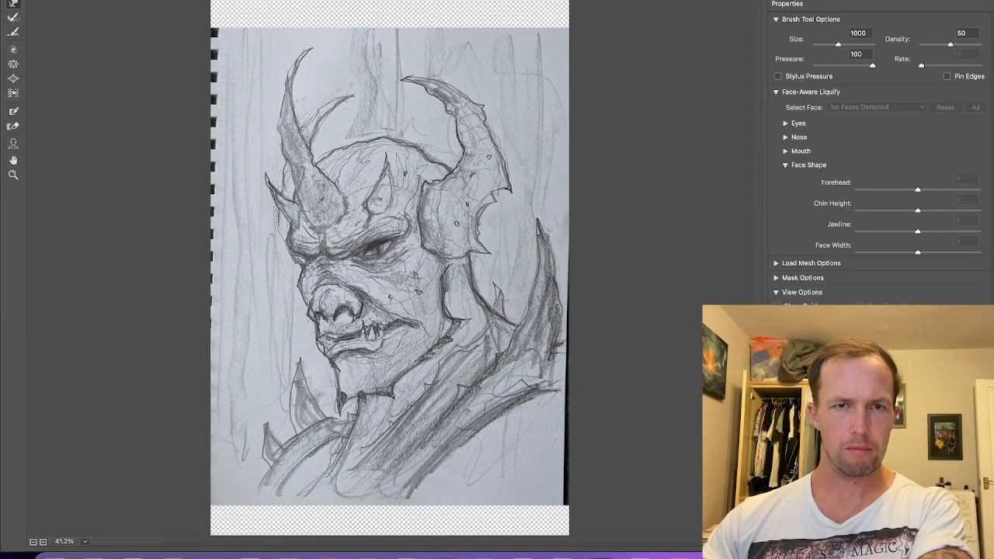
# Push the front outline of the snout and nose bridge slightly inward, using warp brush sizes of 300 and then 500.
pyautogui.press('[')
pyautogui.press('[')
pyautogui.press('[')
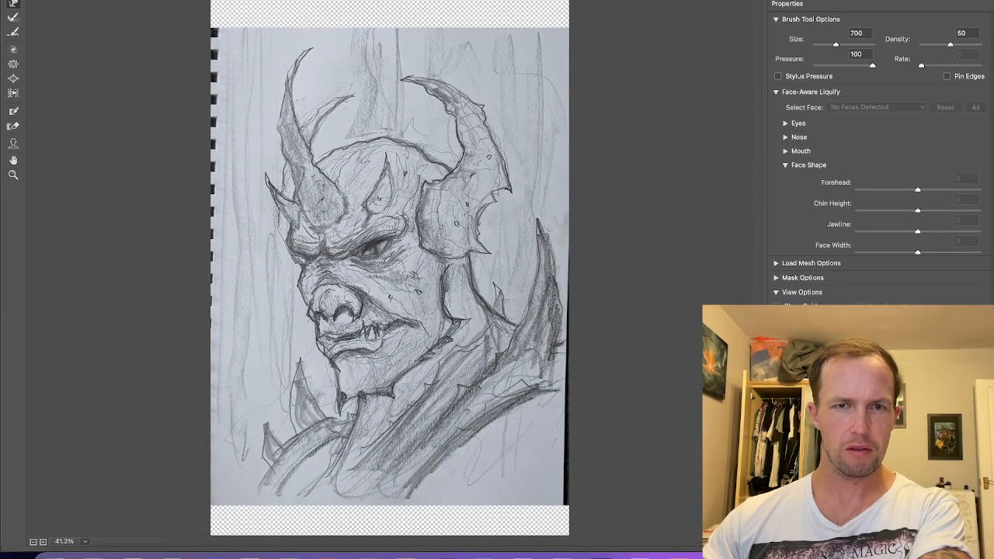
pyautogui.press('[')
pyautogui.press('[')
pyautogui.press('[')
pyautogui.press('[')
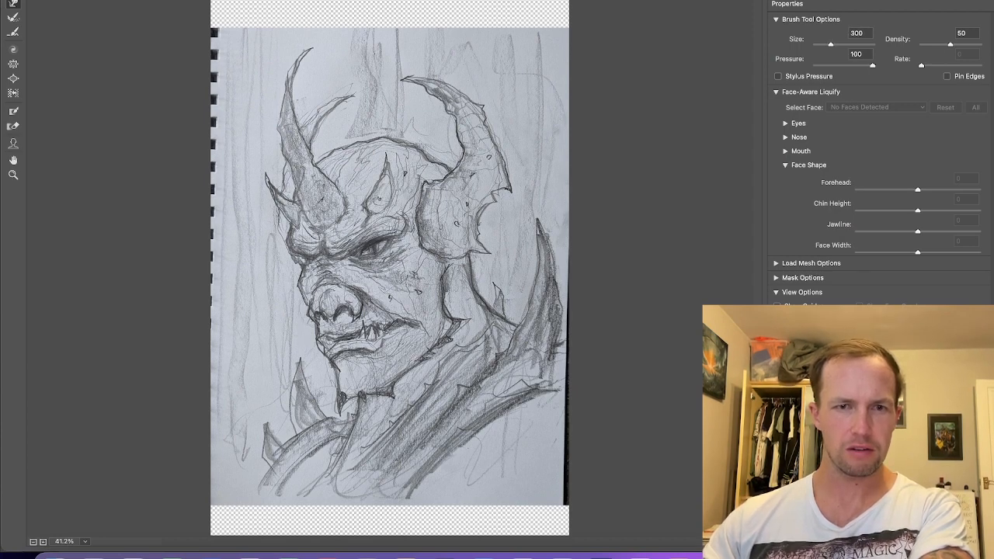
pyautogui.moveTo(302, 318); pyautogui.dragTo(309, 316)
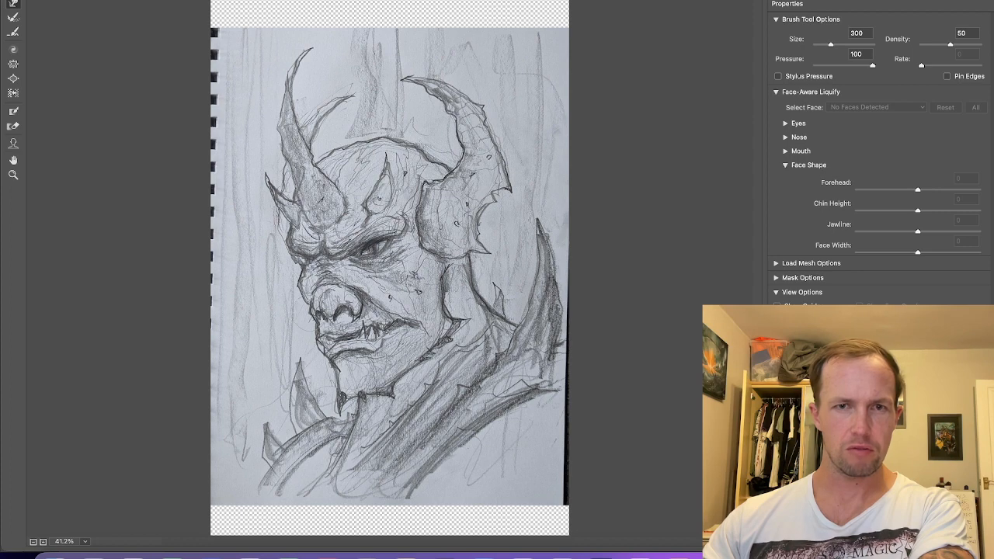
pyautogui.press(']')
pyautogui.moveTo(303, 258); pyautogui.dragTo(314, 253)
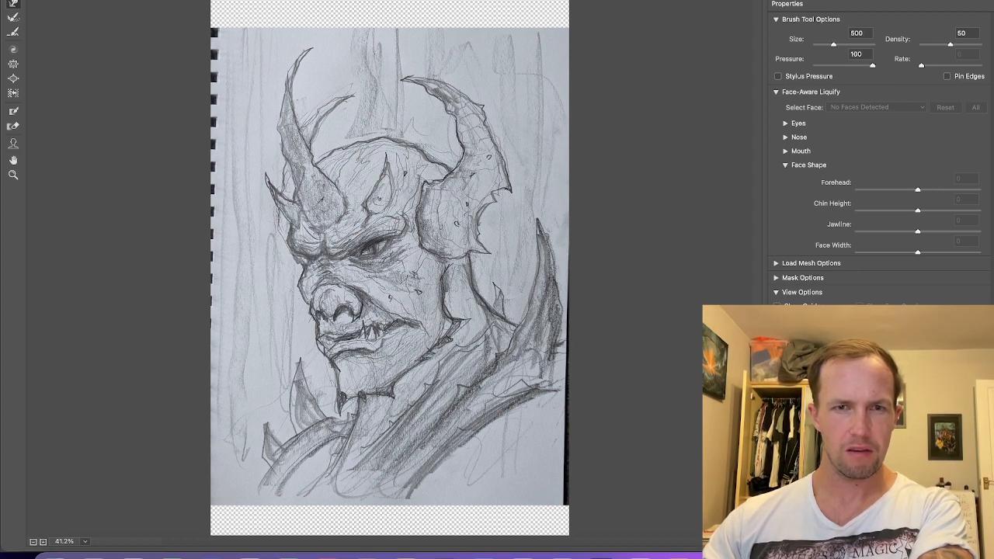
# Reshape the brow and eye area with the warp brush, starting at size 1200 and finishing at size 300.
pyautogui.press(']')
pyautogui.press(']')
pyautogui.press(']')
pyautogui.press(']')
pyautogui.press(']')
pyautogui.press(']')
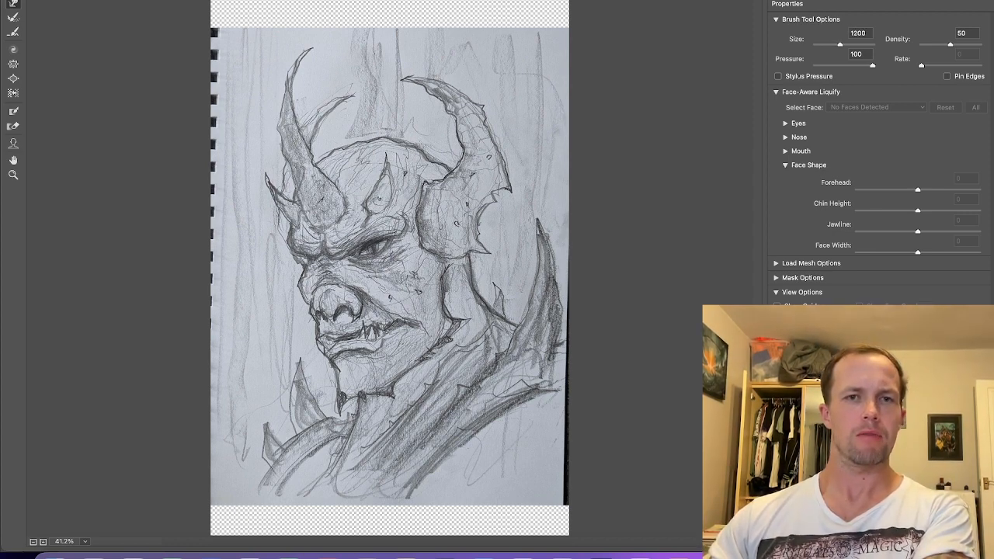
pyautogui.press('[')
pyautogui.press('[')
pyautogui.press('[')
pyautogui.press('[')
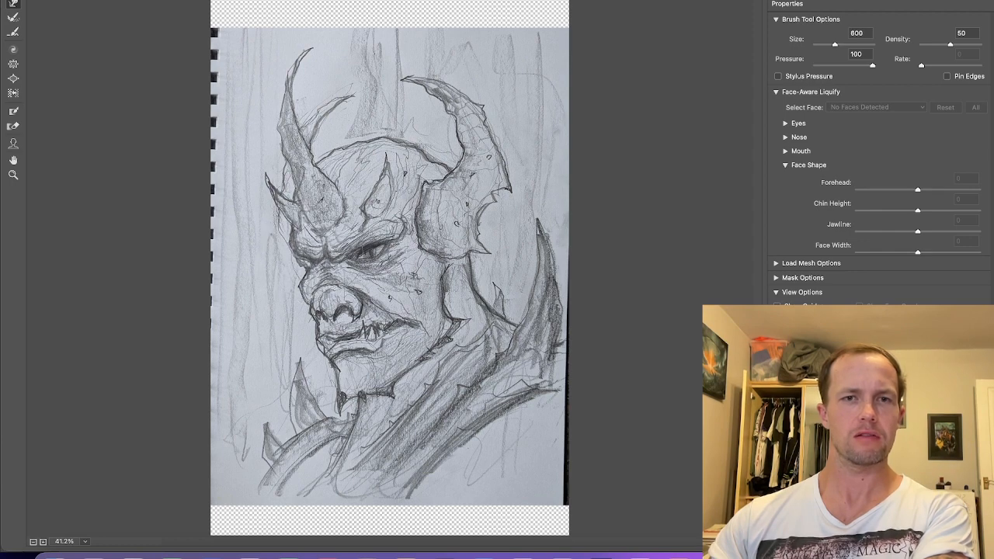
pyautogui.press('[')
pyautogui.press('[')
pyautogui.press('[')
pyautogui.press('[')
pyautogui.press('[')
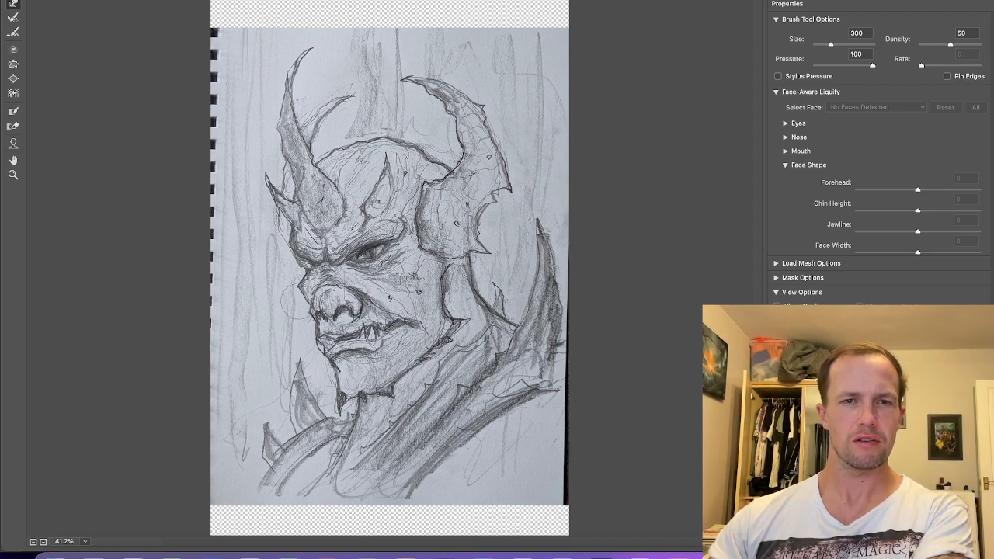
# Enlarge the warp brush to size 900 and push the collar behind the ork's neck outward.
pyautogui.press(']')
pyautogui.press(']')
pyautogui.press(']')
pyautogui.press(']')
pyautogui.press(']')
pyautogui.press(']')
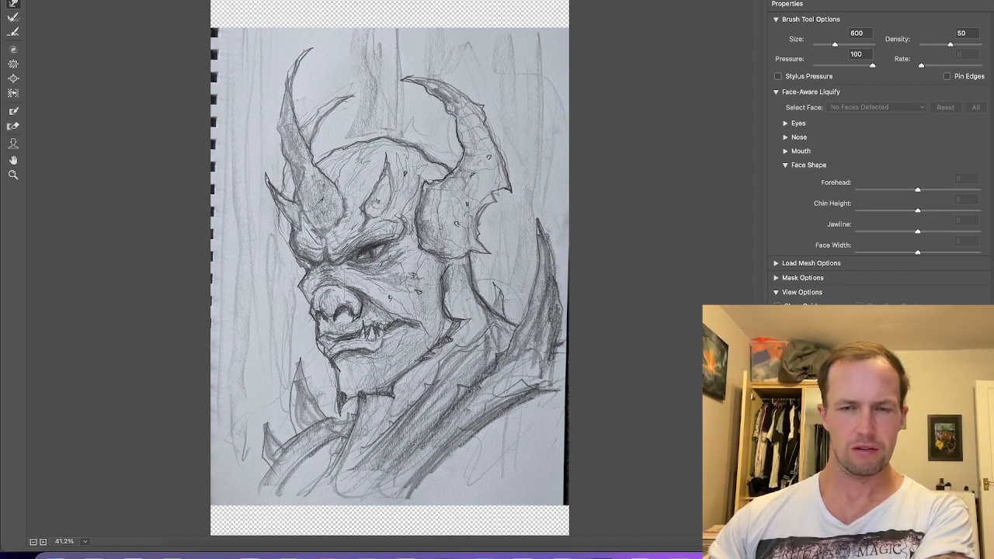
pyautogui.moveTo(513, 304)
pyautogui.mouseDown()
pyautogui.moveTo(504, 301)
pyautogui.moveTo(542, 322)
pyautogui.mouseUp()
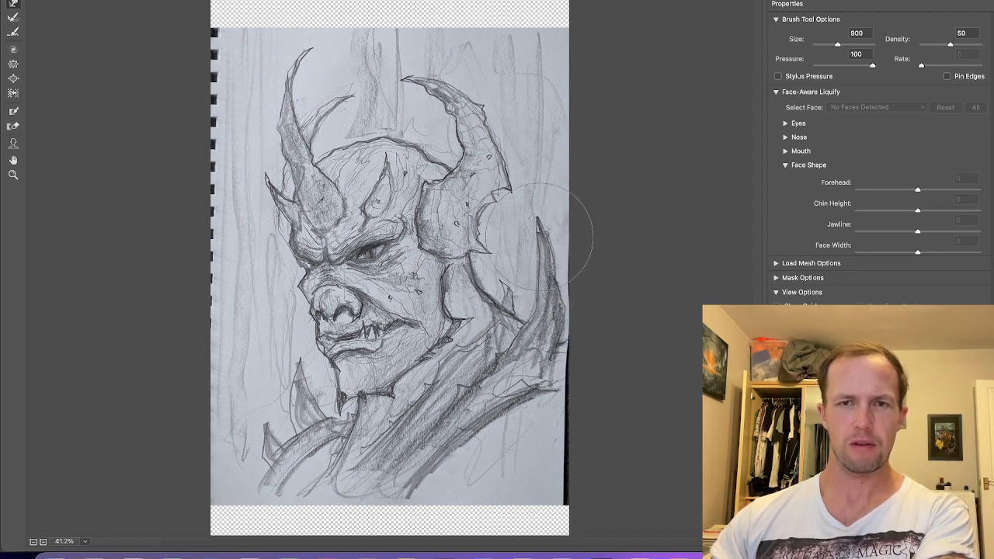
pyautogui.press('[')
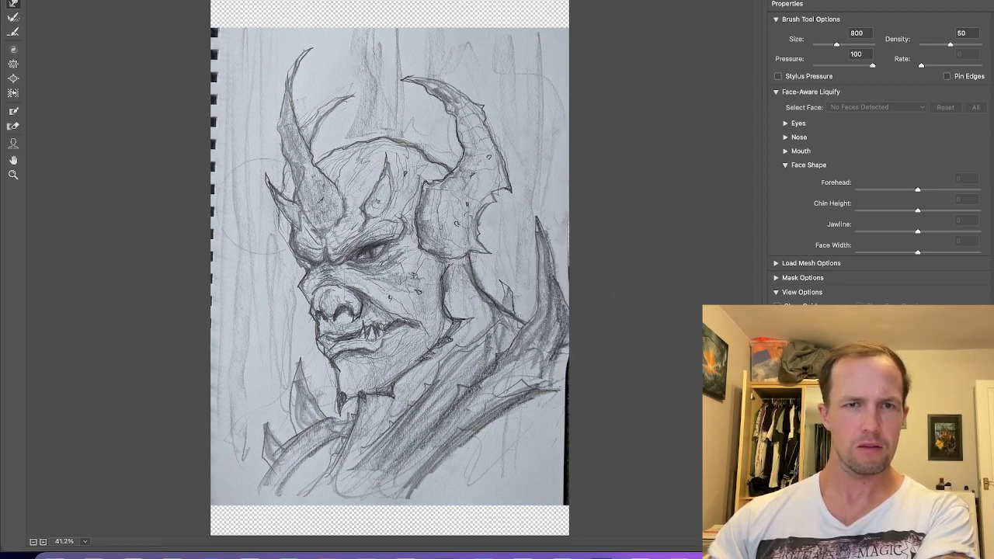
# Enlarge the warp brush well beyond size 1400 and push the large curved horn at the back of the head outward.
pyautogui.press(']')
pyautogui.press(']')
pyautogui.press(']')
pyautogui.press(']')
pyautogui.press(']')
pyautogui.press(']')
pyautogui.press(']')
pyautogui.press(']')
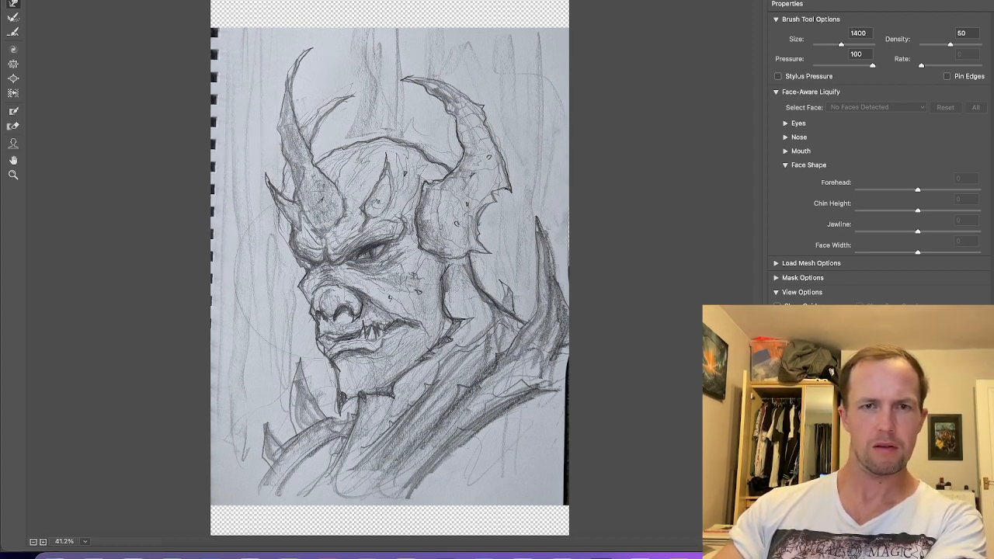
pyautogui.press(']')
pyautogui.press(']')
pyautogui.press(']')
pyautogui.press(']')
pyautogui.moveTo(471, 185)
pyautogui.mouseDown()
pyautogui.moveTo(480, 187)
pyautogui.moveTo(467, 206)
pyautogui.mouseUp()
pyautogui.moveTo(464, 112); pyautogui.dragTo(468, 102)
pyautogui.moveTo(469, 188); pyautogui.dragTo(473, 186)
pyautogui.moveTo(472, 94); pyautogui.dragTo(477, 86)
pyautogui.press('[')
pyautogui.press('[')
pyautogui.press('[')
pyautogui.press('[')
pyautogui.press('[')
pyautogui.press('[')
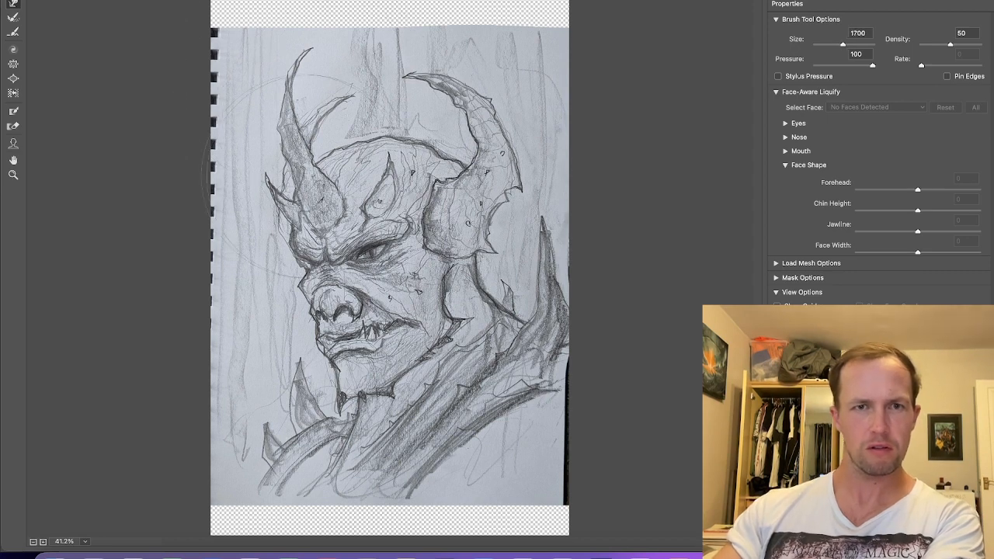
pyautogui.press('[')
pyautogui.press('[')
pyautogui.press('[')
pyautogui.press('[')
pyautogui.press('[')
pyautogui.press('[')
pyautogui.press('[')
pyautogui.press('[')
pyautogui.press('[')
pyautogui.press('[')
pyautogui.press('[')
pyautogui.press('[')
pyautogui.press('[')
pyautogui.press('[')
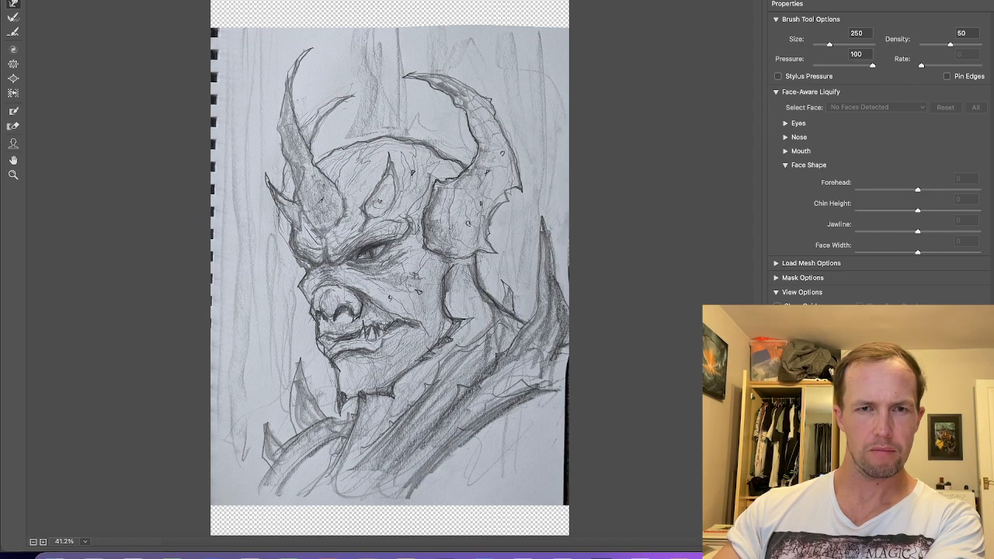
pyautogui.press(']')
pyautogui.press(']')
pyautogui.press(']')
pyautogui.press(']')
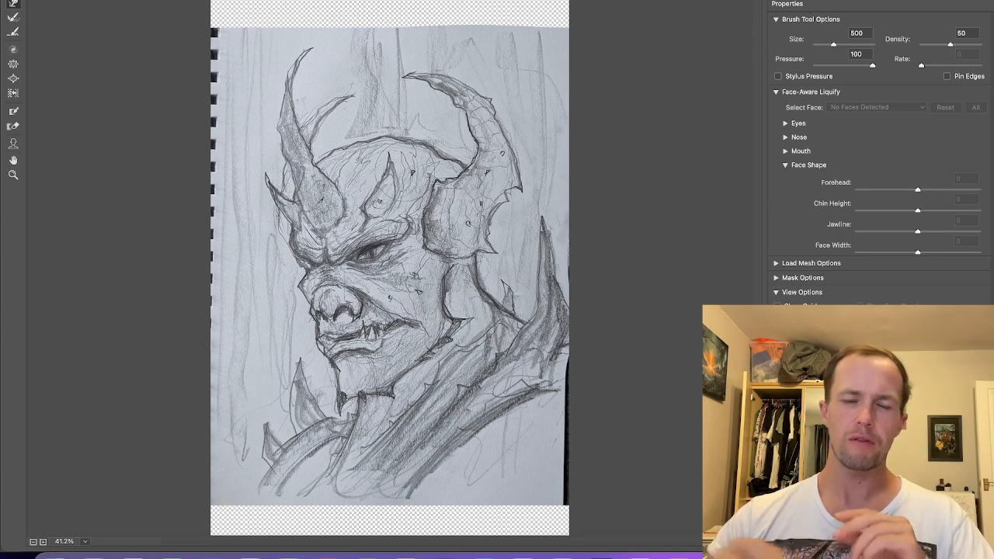
pyautogui.press(']')
pyautogui.press(']')
pyautogui.press(']')
pyautogui.press(']')
pyautogui.press(']')
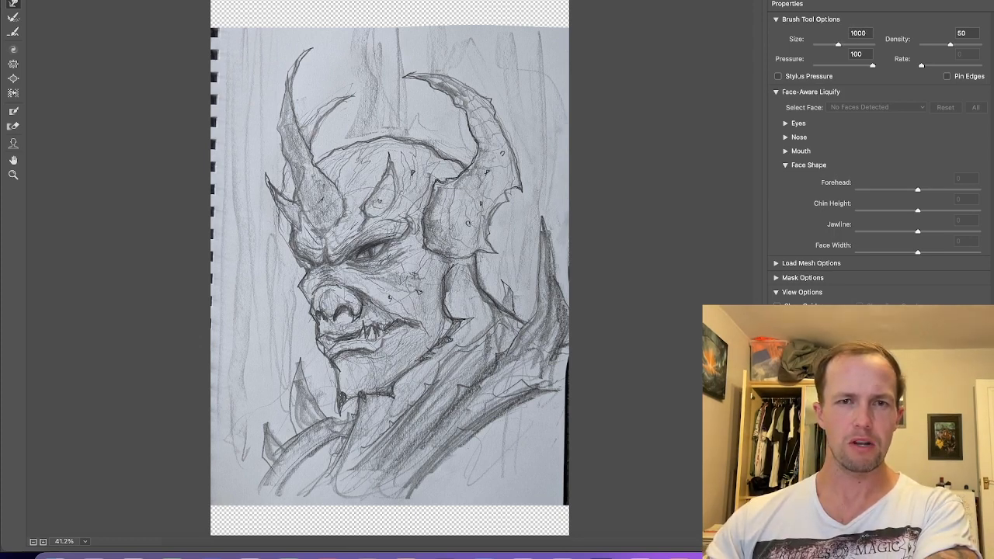
# Set the warp brush to size 400, pull the lower fang upward and stretch the mouth toward its back corner.
pyautogui.press('[')
pyautogui.press('[')
pyautogui.press('[')
pyautogui.press('[')
pyautogui.press('[')
pyautogui.press('[')
pyautogui.moveTo(372, 334)
pyautogui.mouseDown()
pyautogui.moveTo(381, 307)
pyautogui.moveTo(373, 316)
pyautogui.mouseUp()
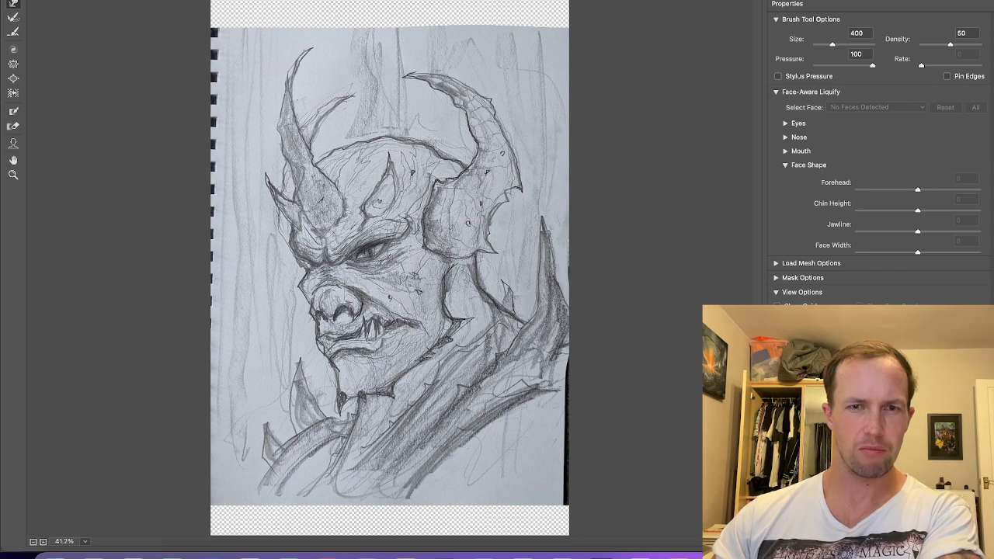
pyautogui.moveTo(305, 336); pyautogui.dragTo(311, 351)
pyautogui.moveTo(370, 328)
pyautogui.mouseDown()
pyautogui.moveTo(375, 320)
pyautogui.moveTo(373, 332)
pyautogui.moveTo(407, 341)
pyautogui.mouseUp()
# Adjust the back corner of the jaw and the neck edge with a larger warp brush.
pyautogui.press(']')
pyautogui.press(']')
pyautogui.press(']')
pyautogui.moveTo(466, 311)
pyautogui.mouseDown()
pyautogui.moveTo(458, 334)
pyautogui.moveTo(450, 326)
pyautogui.moveTo(459, 342)
pyautogui.moveTo(456, 329)
pyautogui.moveTo(441, 342)
pyautogui.mouseUp()
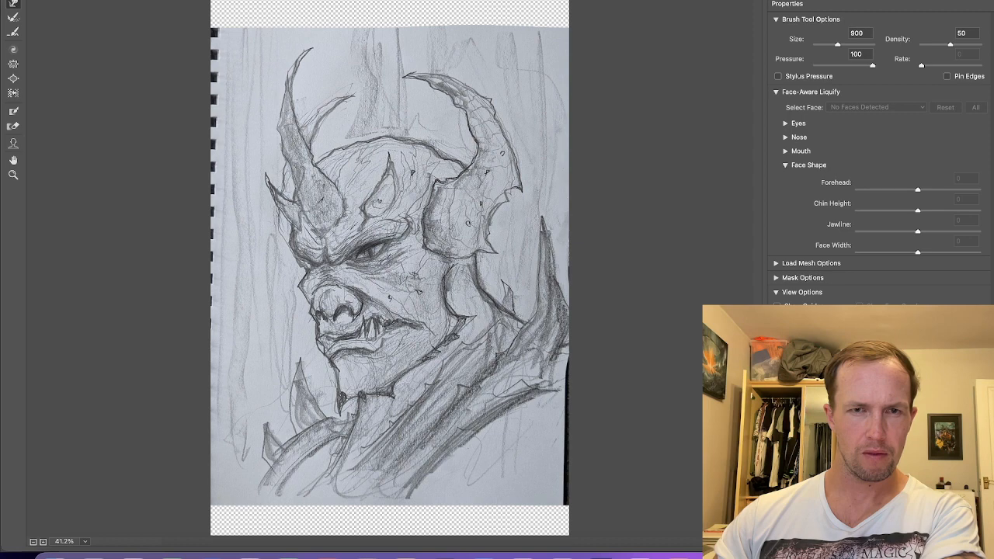
# Enlarge the warp brush further and push the spiked collar toward the page's outer edge.
pyautogui.press(']')
pyautogui.press(']')
pyautogui.press(']')
pyautogui.moveTo(530, 323); pyautogui.dragTo(571, 313)
# Reduce the warp brush for fine touch-ups at sizes between 200 and 500, and apply the Liquify changes.
pyautogui.press('[')
pyautogui.press('[')
pyautogui.press('[')
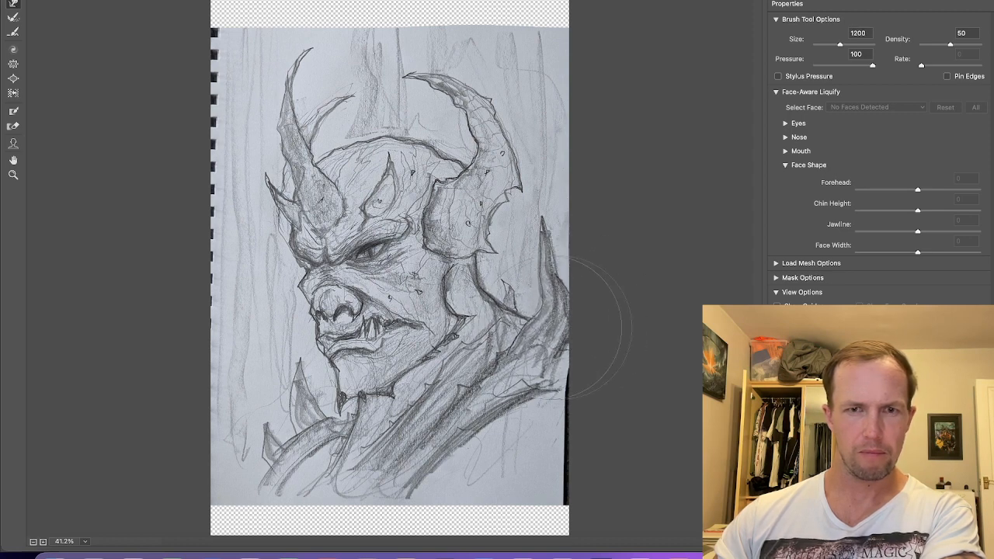
pyautogui.press('[')
pyautogui.press('[')
pyautogui.press('[')
pyautogui.press('[')
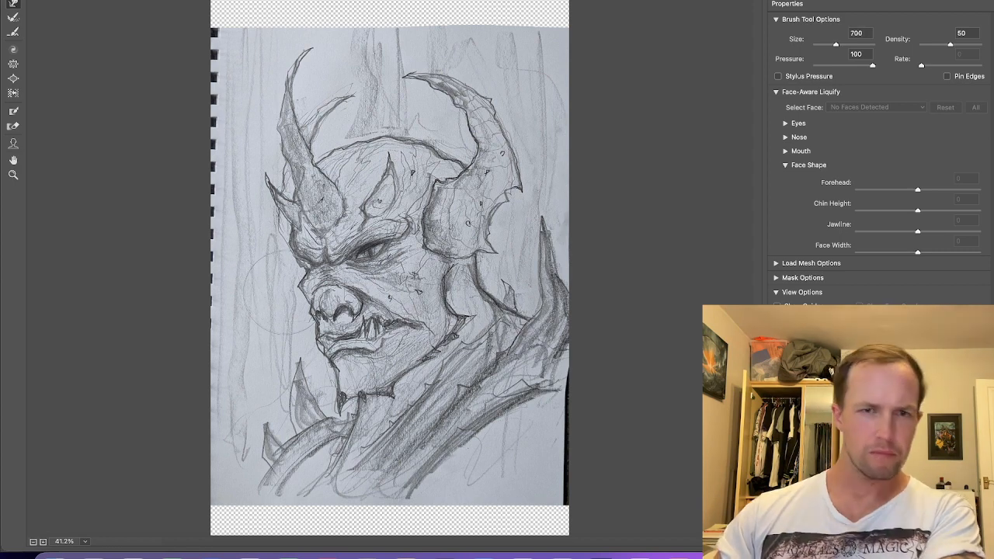
pyautogui.press('[')
pyautogui.press('[')
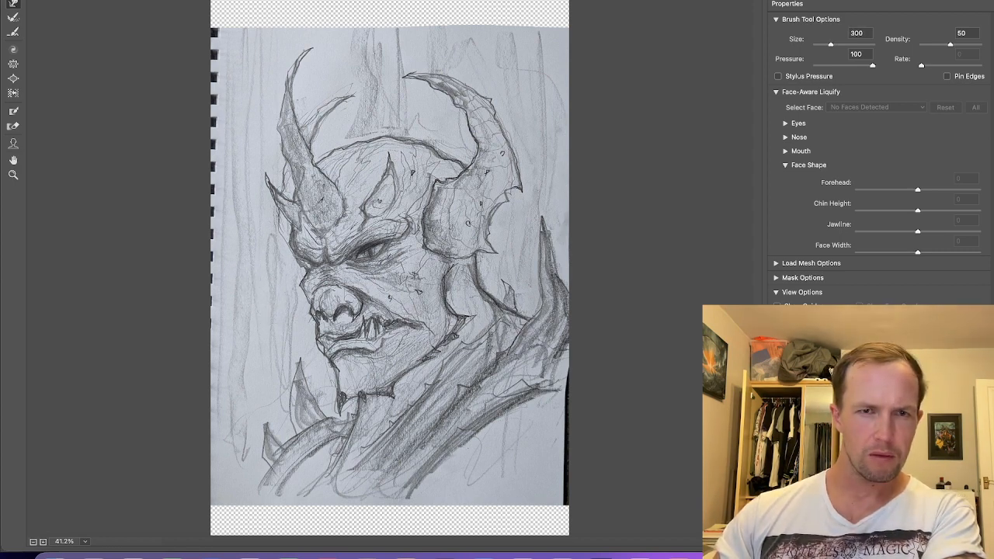
pyautogui.press(']')
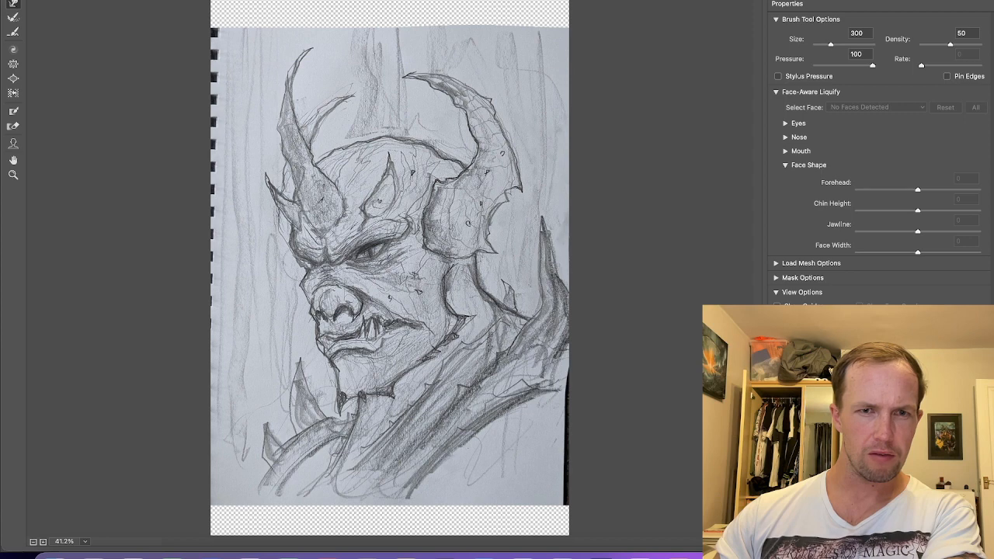
pyautogui.press(']')
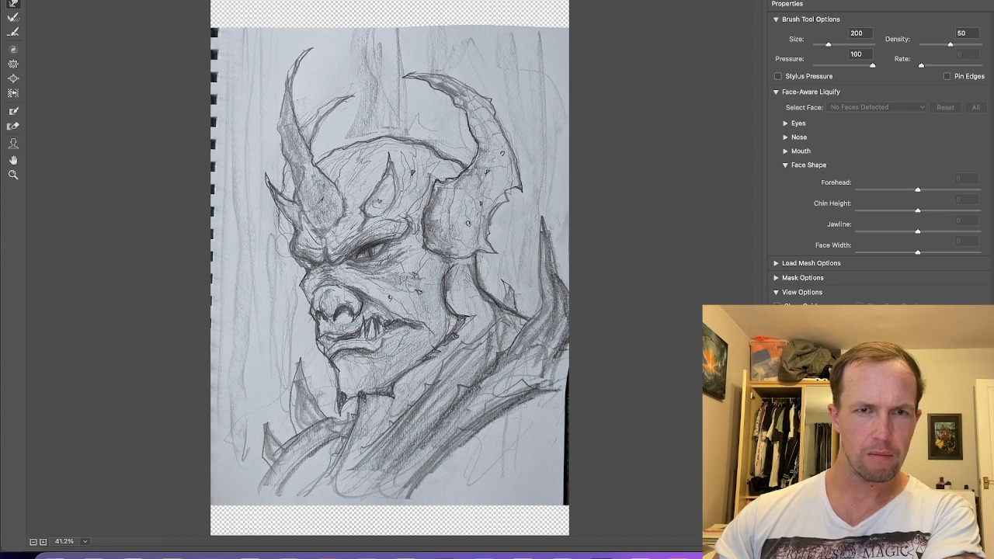
pyautogui.press(']')
pyautogui.press(']')
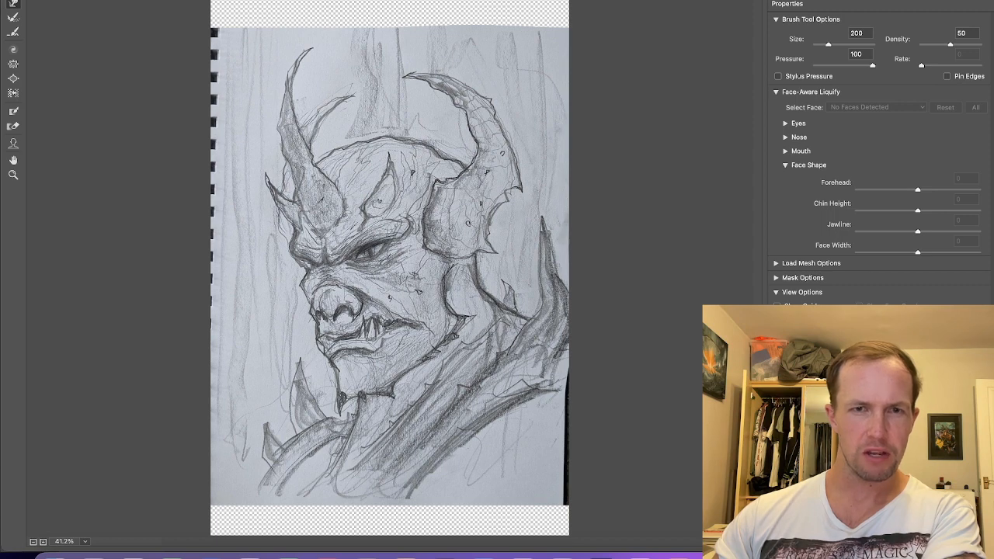
pyautogui.press(']')
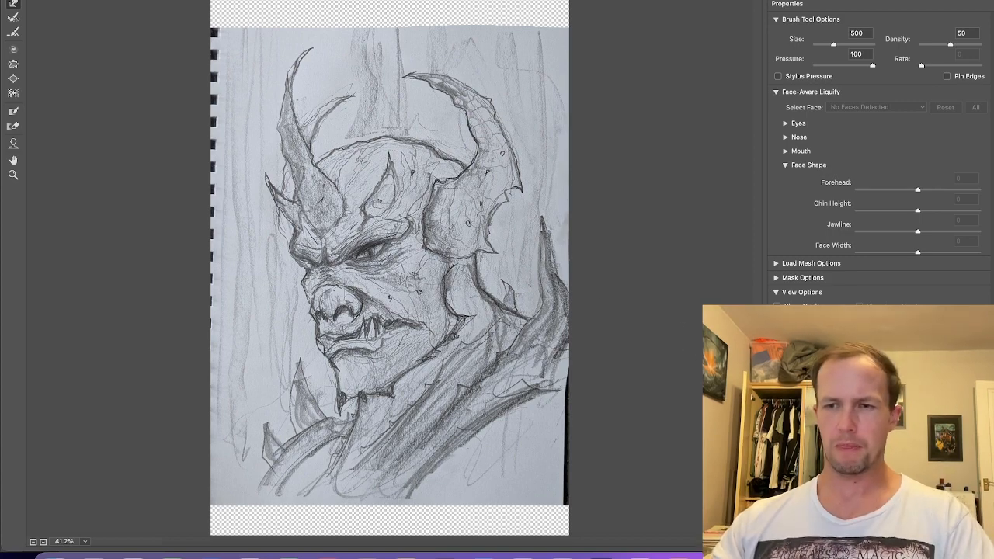
pyautogui.press('Return')
# Switch to the Eraser and choose the Soft Round Pressure Opacity and Flow brush from the General Brushes.
pyautogui.hotkey('ctrl', '-')
pyautogui.press('e')
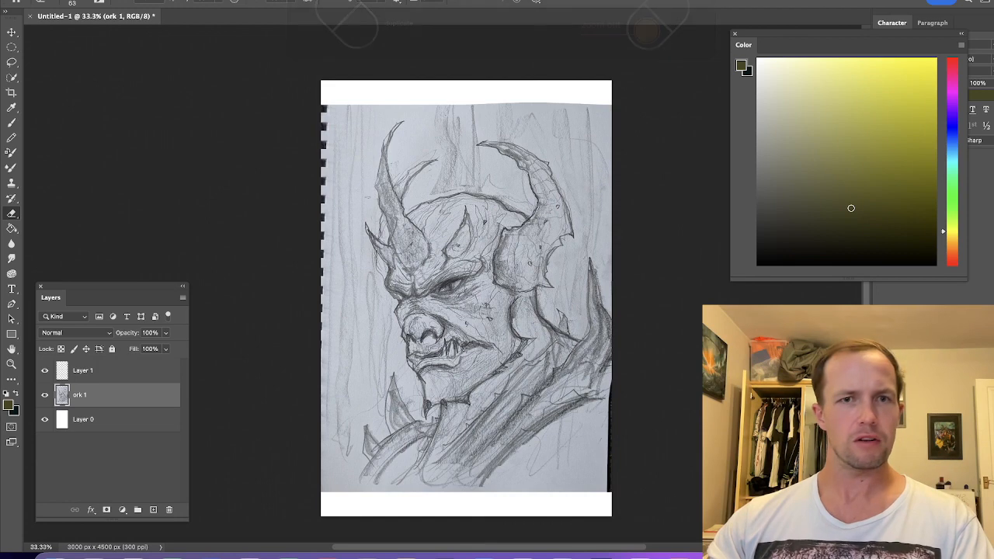
pyautogui.rightClick(534, 279)
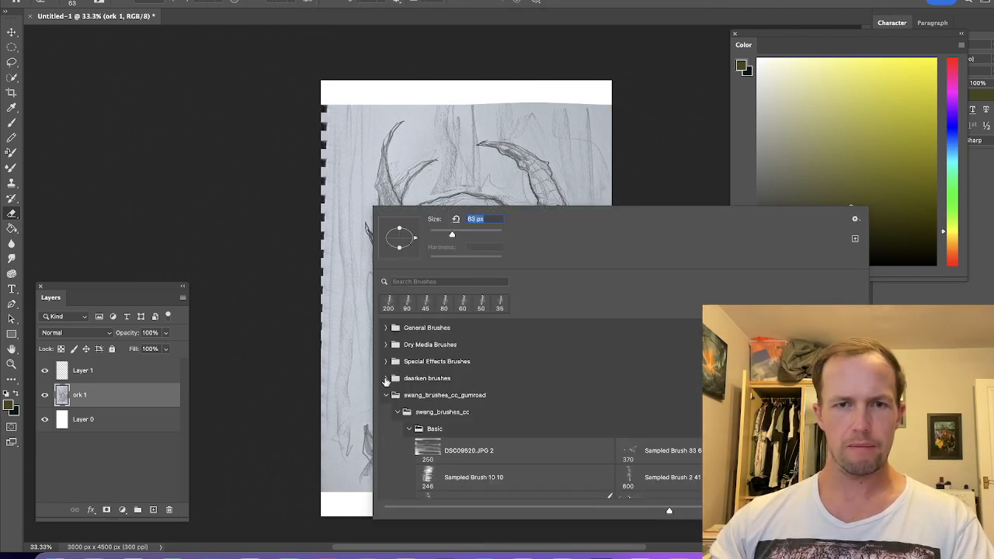
pyautogui.click(386, 379)
pyautogui.click(388, 329)
pyautogui.click(462, 432)
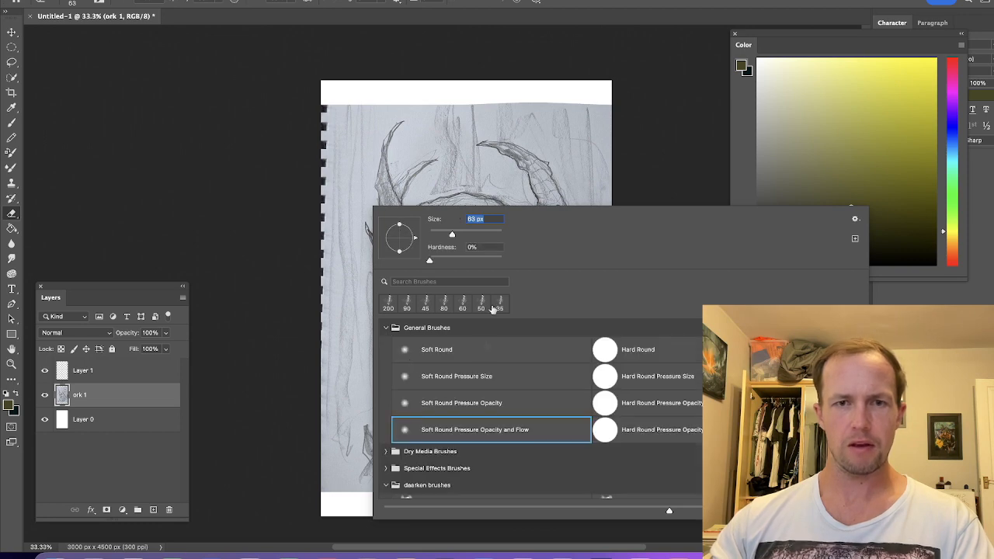
pyautogui.click(642, 28)
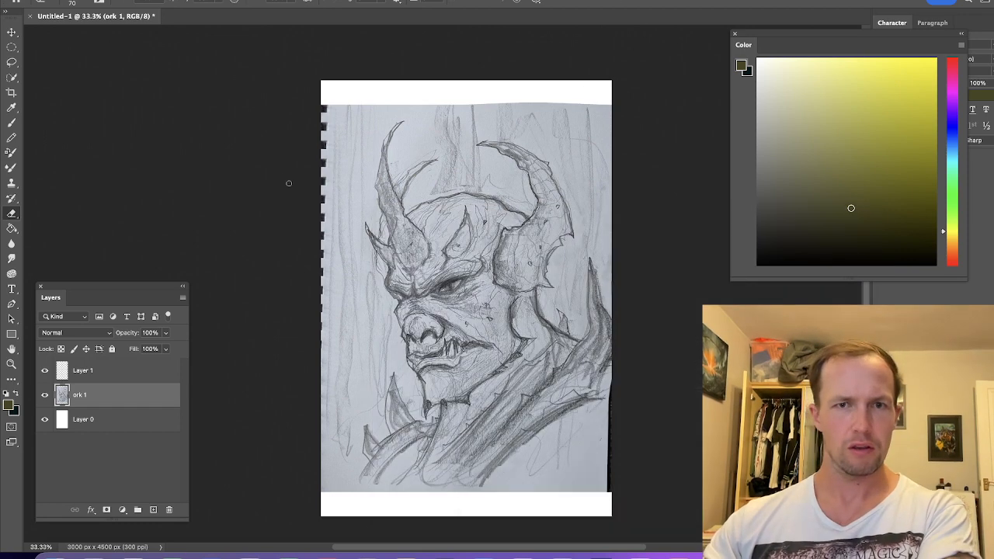
# Erase the hard left, bottom and right page edges of the ork 1 sketch with a 200 px soft eraser, redoing the right edge once.
pyautogui.moveTo(326, 155)
pyautogui.mouseDown()
pyautogui.moveTo(329, 195)
pyautogui.moveTo(353, 97)
pyautogui.moveTo(336, 127)
pyautogui.moveTo(319, 364)
pyautogui.moveTo(307, 351)
pyautogui.moveTo(314, 498)
pyautogui.moveTo(326, 525)
pyautogui.mouseUp()
pyautogui.moveTo(567, 495)
pyautogui.mouseDown()
pyautogui.moveTo(591, 490)
pyautogui.moveTo(599, 504)
pyautogui.moveTo(568, 502)
pyautogui.moveTo(596, 510)
pyautogui.moveTo(565, 500)
pyautogui.moveTo(674, 495)
pyautogui.mouseUp()
pyautogui.moveTo(606, 494)
pyautogui.mouseDown()
pyautogui.moveTo(586, 70)
pyautogui.moveTo(587, 510)
pyautogui.mouseUp()
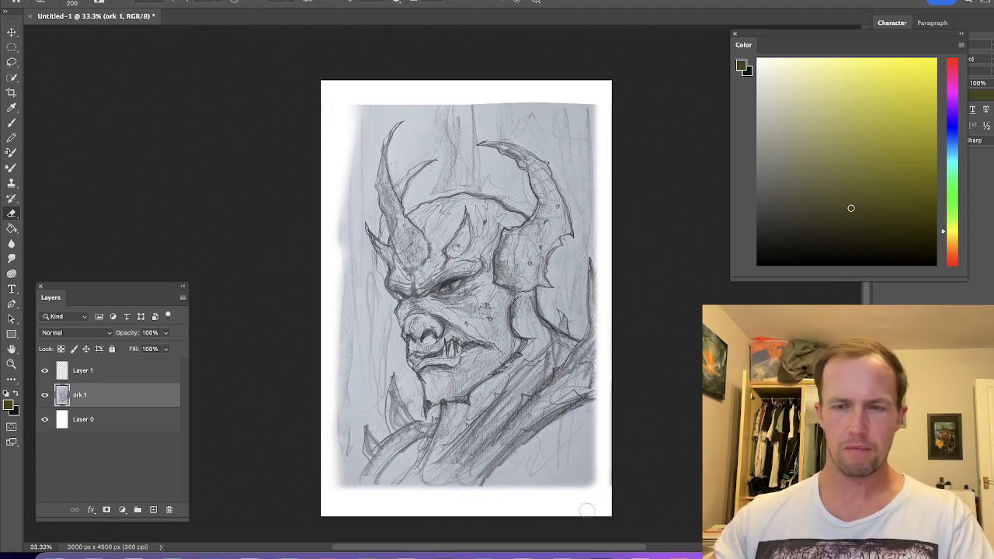
pyautogui.press('super+z')
pyautogui.moveTo(612, 489)
pyautogui.mouseDown()
pyautogui.moveTo(606, 109)
pyautogui.moveTo(579, 81)
pyautogui.mouseUp()
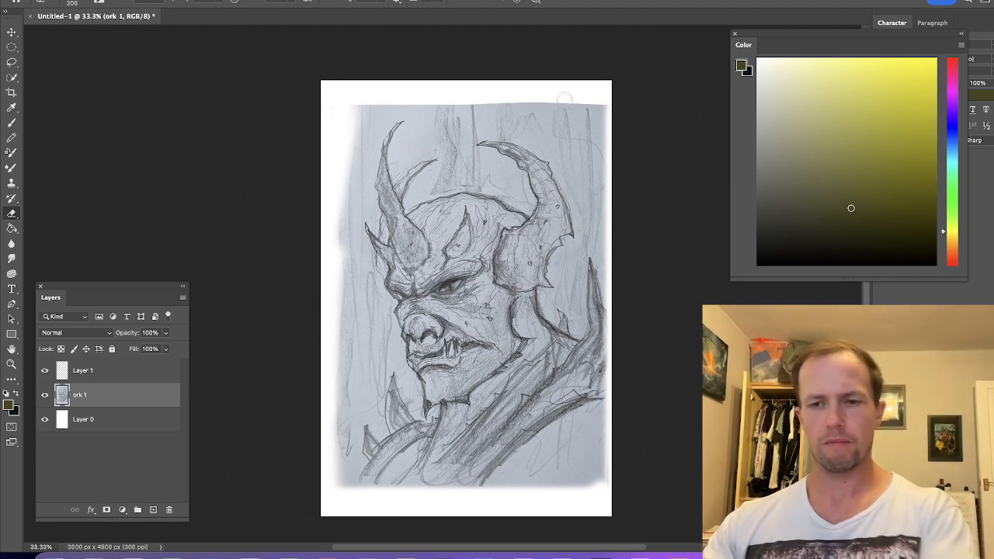
pyautogui.press(']')
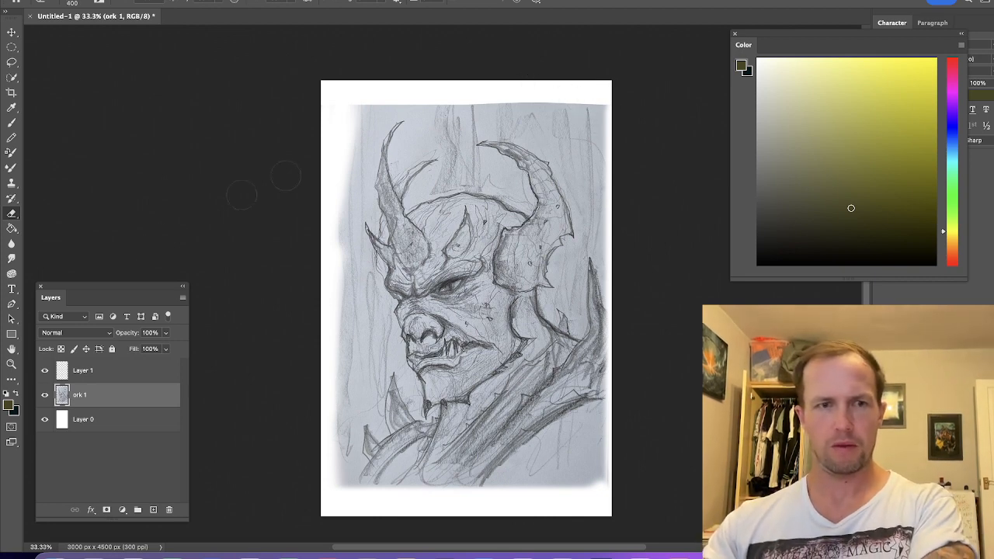
pyautogui.click(93, 376)
pyautogui.click(93, 398)
pyautogui.press('t')
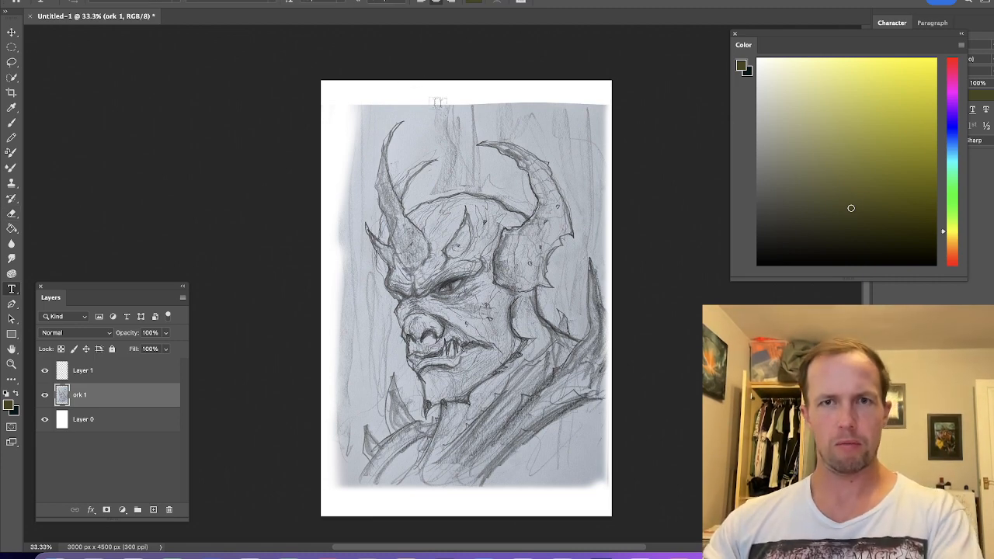
pyautogui.click(12, 123)
pyautogui.press('t')
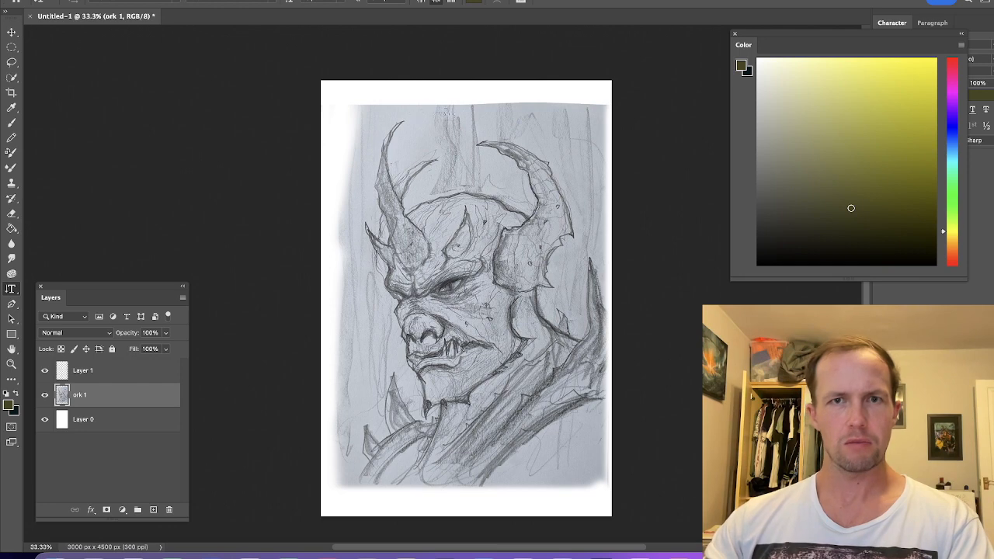
pyautogui.click(13, 124)
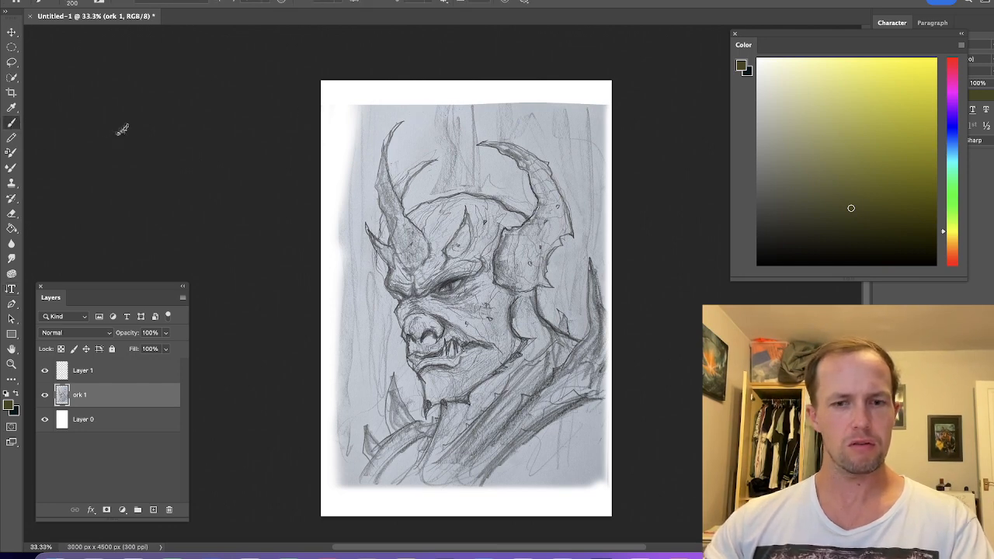
# Free-transform the ork 1 layer, stretching the sketch up to the canvas top and beyond both side edges, and return to the Brush.
pyautogui.hotkey('ctrl', 't')
pyautogui.moveTo(468, 97); pyautogui.dragTo(468, 81)
pyautogui.moveTo(320, 82); pyautogui.dragTo(298, 81)
pyautogui.moveTo(455, 78); pyautogui.dragTo(455, 91)
pyautogui.moveTo(612, 492); pyautogui.dragTo(622, 508)
pyautogui.moveTo(568, 408); pyautogui.dragTo(569, 397)
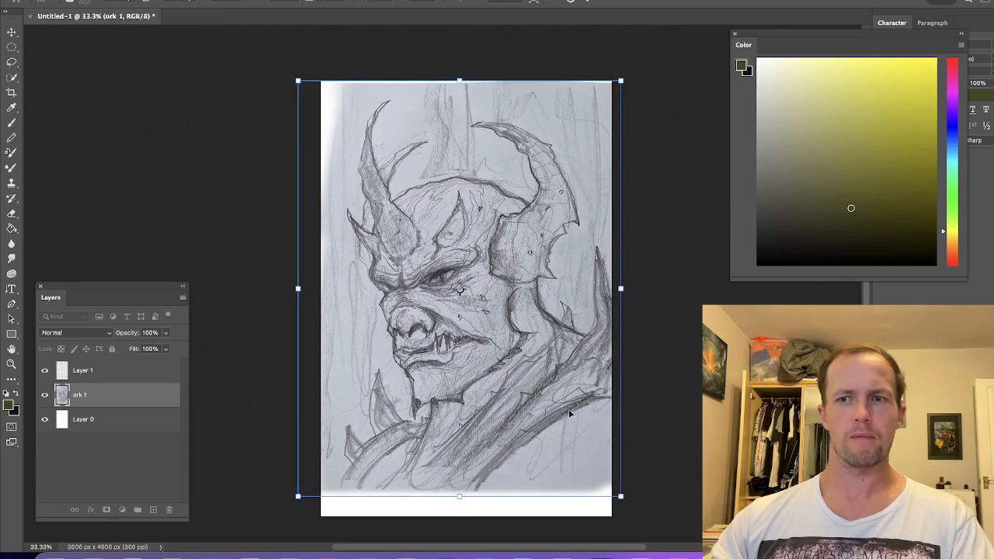
pyautogui.press('Return')
pyautogui.press('b')
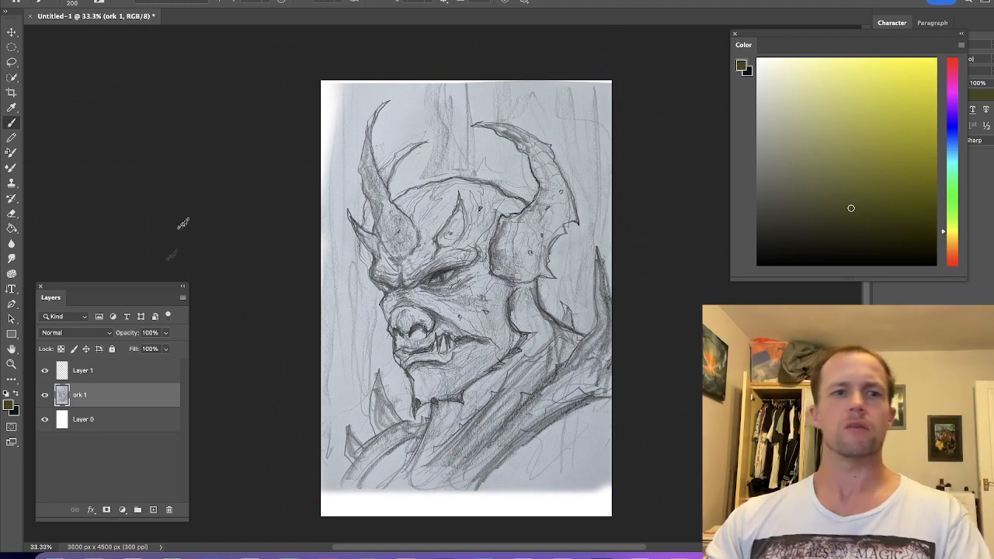
# Select Layer 1, try a dark olive brush patch over the ork's eye, and undo it.
pyautogui.click(116, 378)
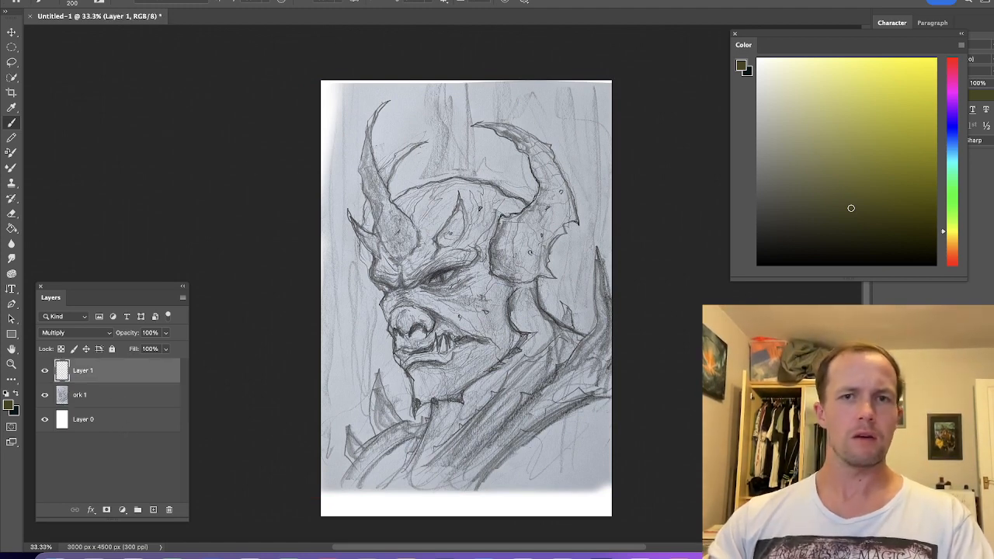
pyautogui.moveTo(435, 293)
pyautogui.mouseDown()
pyautogui.moveTo(498, 261)
pyautogui.moveTo(404, 268)
pyautogui.moveTo(427, 283)
pyautogui.moveTo(471, 260)
pyautogui.moveTo(433, 286)
pyautogui.mouseUp()
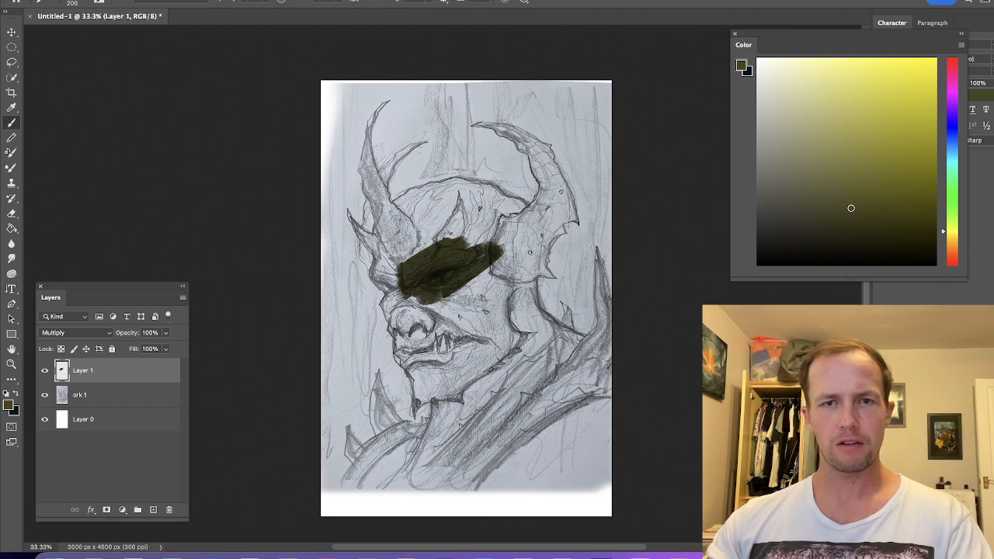
pyautogui.press('super+z')
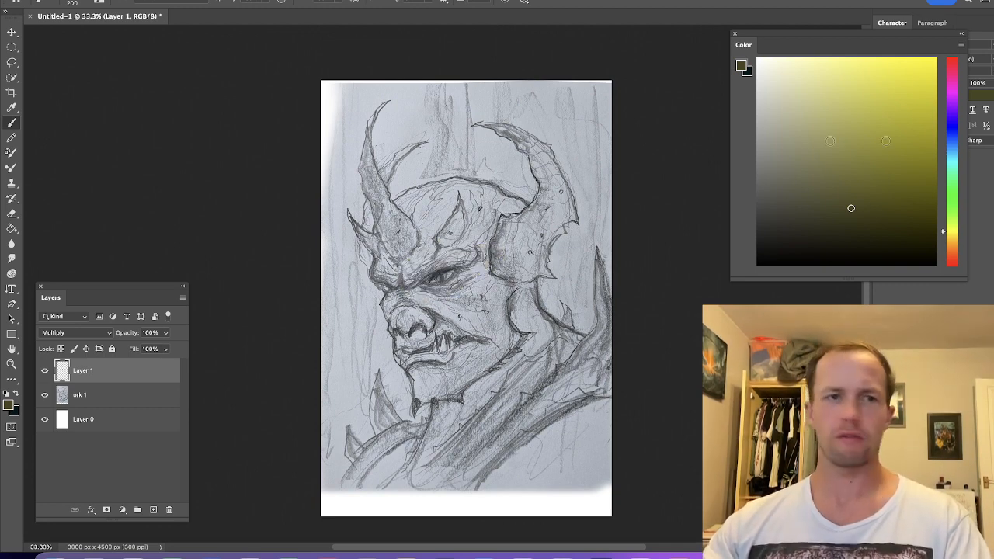
# Choose the 400 px speckled texture brush from the brush presets and enlarge it to 700 px.
pyautogui.rightClick(450, 172)
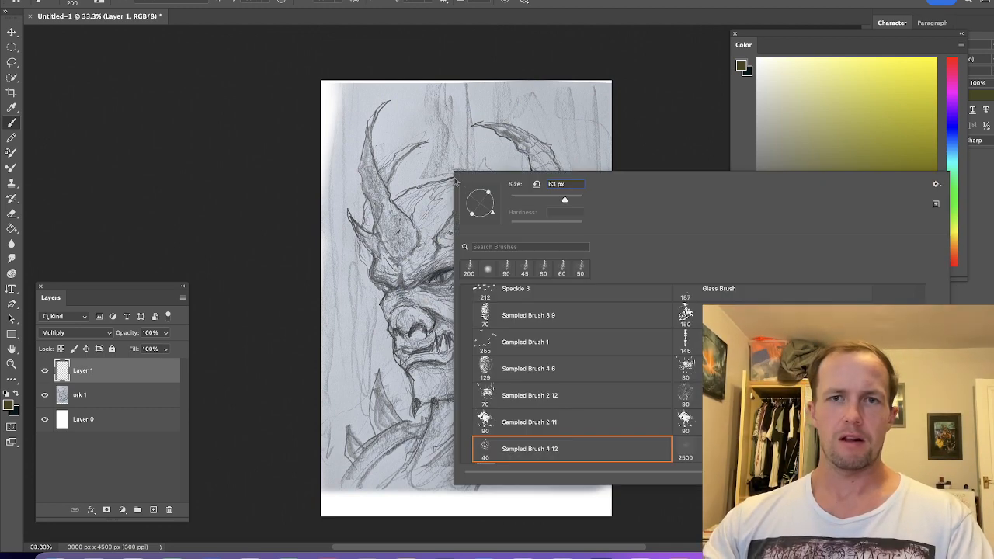
pyautogui.scroll(-5, 575, 372)
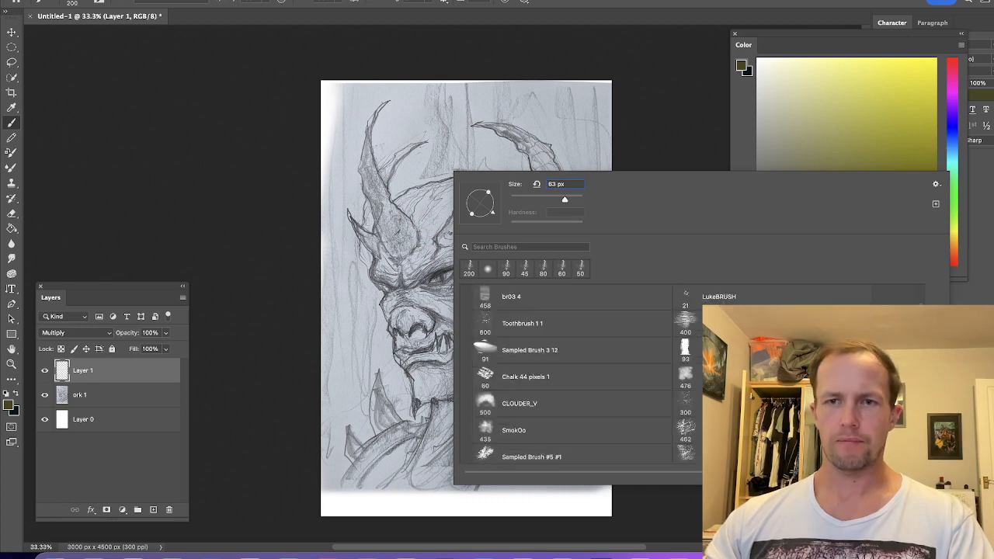
pyautogui.scroll(3, 575, 372)
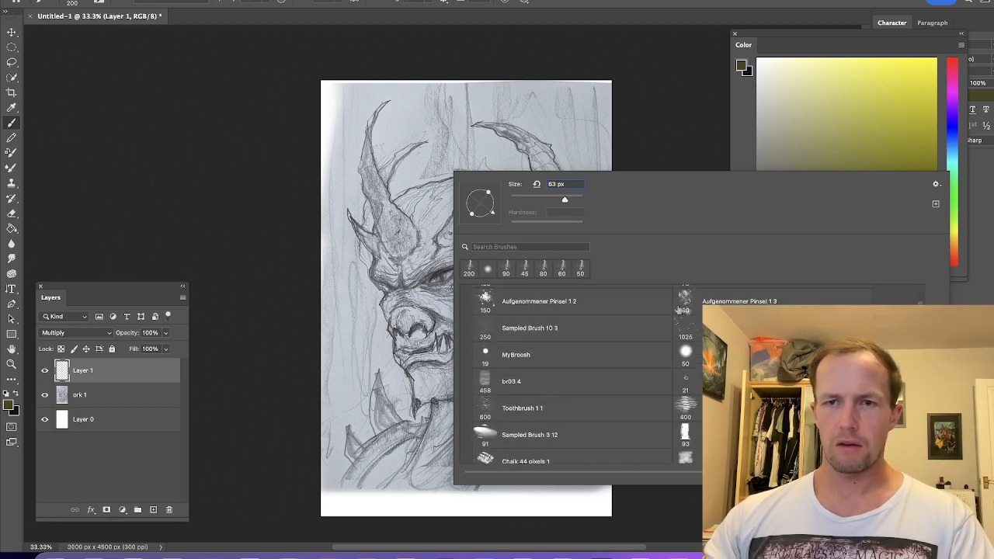
pyautogui.scroll(3, 574, 373)
pyautogui.click(686, 379)
pyautogui.click(589, 24)
pyautogui.press(']')
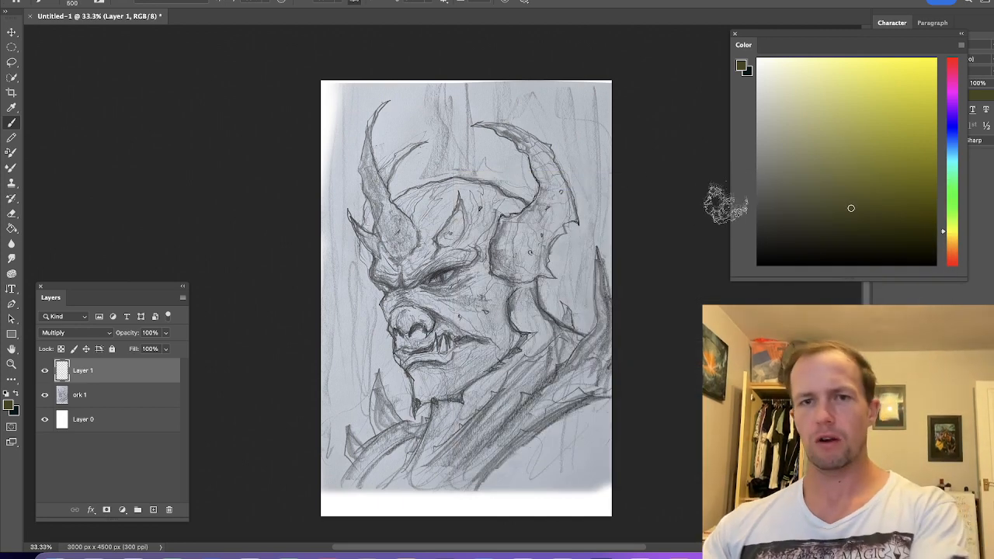
pyautogui.press(']')
pyautogui.press(']')
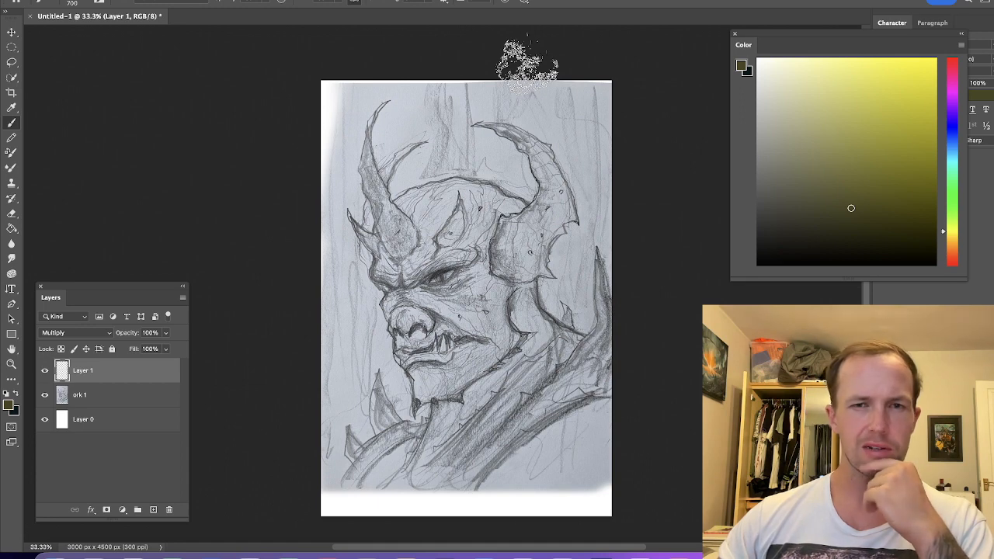
# Sample the paper's pale blue-grey and paint mottled texture over the upper background and down the left side, enlarging the brush.
pyautogui.keyDown('alt'); pyautogui.click(417, 111); pyautogui.keyUp('alt')
pyautogui.click(781, 115)
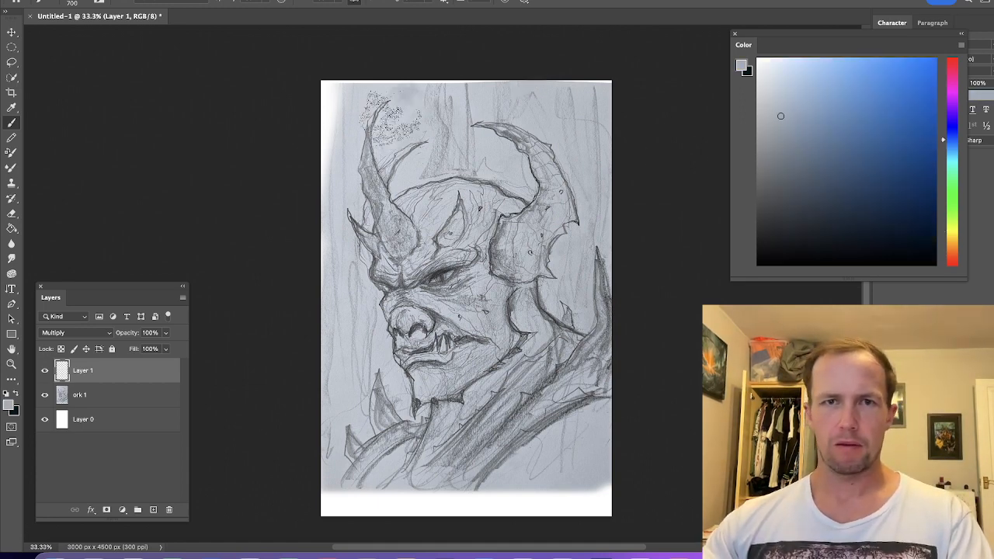
pyautogui.moveTo(391, 114); pyautogui.dragTo(386, 98)
pyautogui.moveTo(446, 92)
pyautogui.mouseDown()
pyautogui.moveTo(329, 122)
pyautogui.moveTo(412, 100)
pyautogui.moveTo(443, 124)
pyautogui.moveTo(501, 66)
pyautogui.moveTo(497, 116)
pyautogui.mouseUp()
pyautogui.press(']')
pyautogui.press(']')
pyautogui.moveTo(273, 232)
pyautogui.mouseDown()
pyautogui.moveTo(368, 410)
pyautogui.moveTo(351, 285)
pyautogui.moveTo(349, 361)
pyautogui.mouseUp()
# Pick a slightly darker blue-grey and texture the background along the right side and bottom of the page.
pyautogui.click(784, 132)
pyautogui.press(']')
pyautogui.moveTo(598, 161)
pyautogui.mouseDown()
pyautogui.moveTo(547, 107)
pyautogui.moveTo(608, 93)
pyautogui.mouseUp()
pyautogui.moveTo(622, 334)
pyautogui.mouseDown()
pyautogui.moveTo(310, 315)
pyautogui.moveTo(305, 412)
pyautogui.moveTo(299, 381)
pyautogui.moveTo(308, 454)
pyautogui.moveTo(653, 466)
pyautogui.moveTo(482, 532)
pyautogui.moveTo(541, 532)
pyautogui.moveTo(646, 489)
pyautogui.moveTo(284, 489)
pyautogui.moveTo(428, 528)
pyautogui.moveTo(486, 508)
pyautogui.moveTo(638, 489)
pyautogui.moveTo(532, 536)
pyautogui.mouseUp()
pyautogui.moveTo(533, 496)
pyautogui.mouseDown()
pyautogui.moveTo(482, 514)
pyautogui.moveTo(363, 493)
pyautogui.mouseUp()
# Enlarge the texture brush to about 1700 px, cover the figure with blue-grey texture, and pick a lighter shade.
pyautogui.press(']')
pyautogui.press(']')
pyautogui.press(']')
pyautogui.press(']')
pyautogui.press(']')
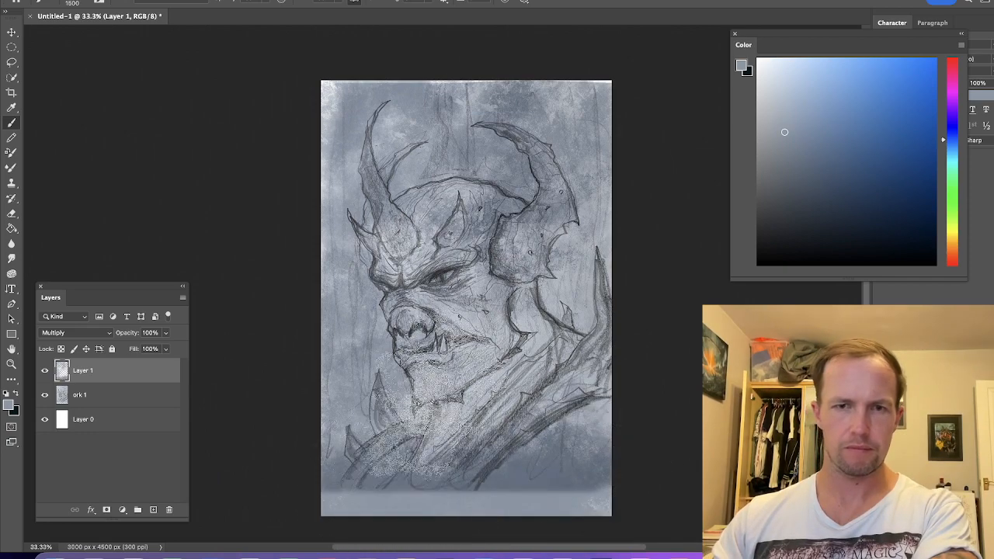
pyautogui.moveTo(332, 431)
pyautogui.mouseDown()
pyautogui.moveTo(602, 233)
pyautogui.moveTo(489, 361)
pyautogui.mouseUp()
pyautogui.click(779, 119)
pyautogui.press('[')
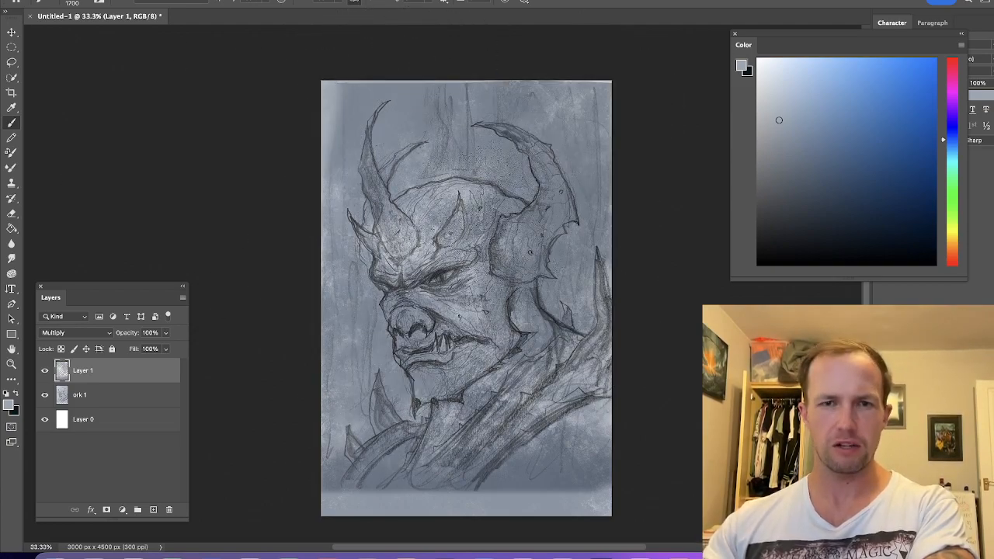
# Choose the DSC09520.JPG 2 brush from the Basic set of swang_brushes_cc and enlarge it to 400 px.
pyautogui.hotkey('ctrl', '+')
pyautogui.rightClick(445, 237)
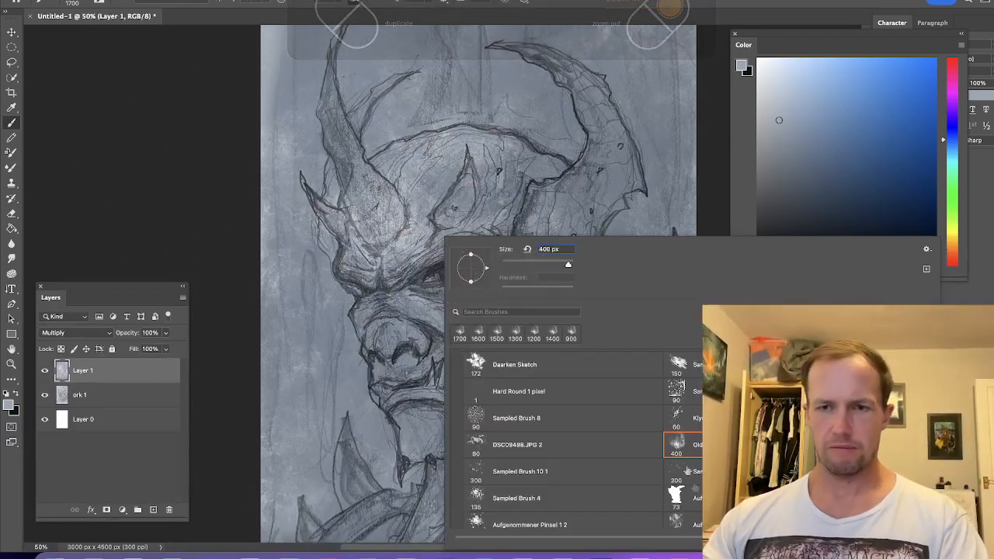
pyautogui.scroll(-4, 575, 439)
pyautogui.scroll(-3, 575, 438)
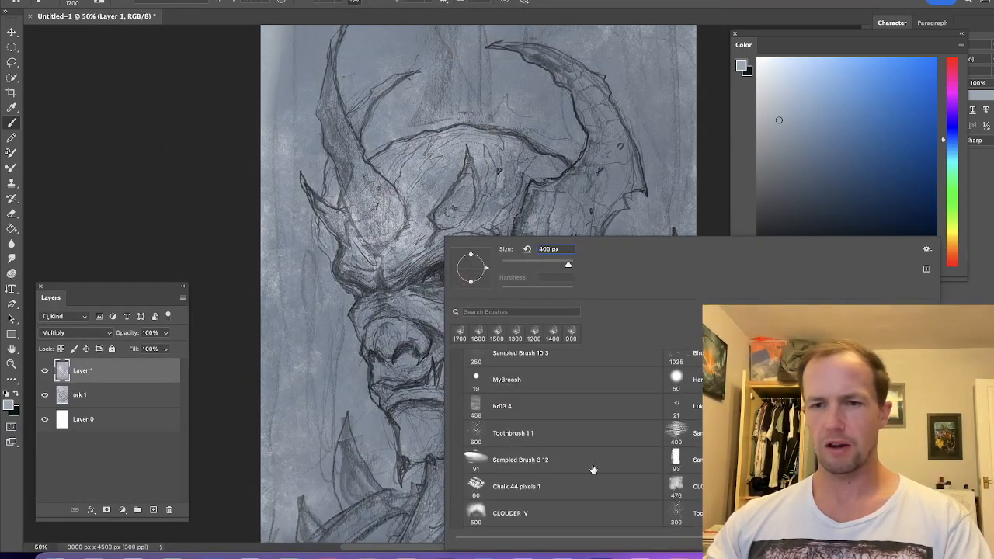
pyautogui.scroll(5, 574, 438)
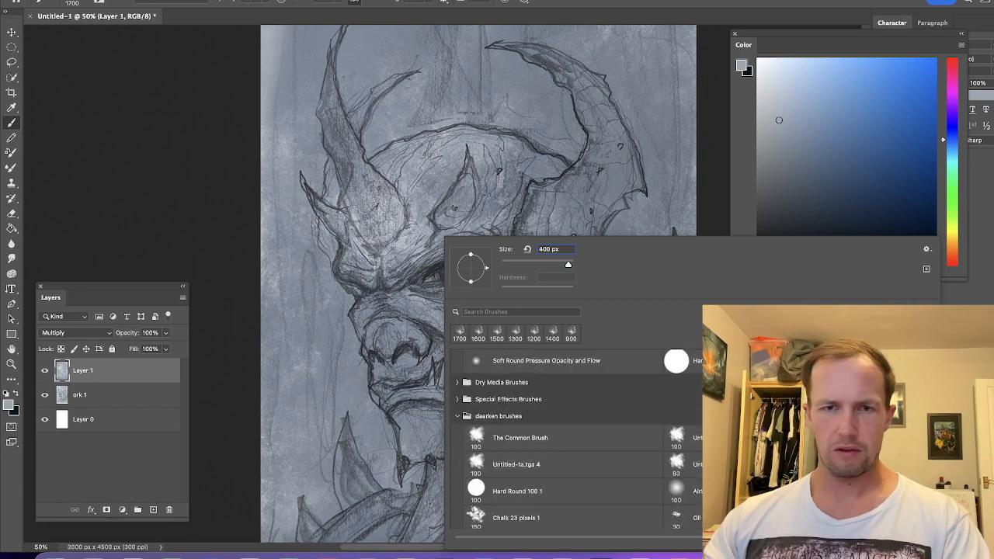
pyautogui.click(467, 417)
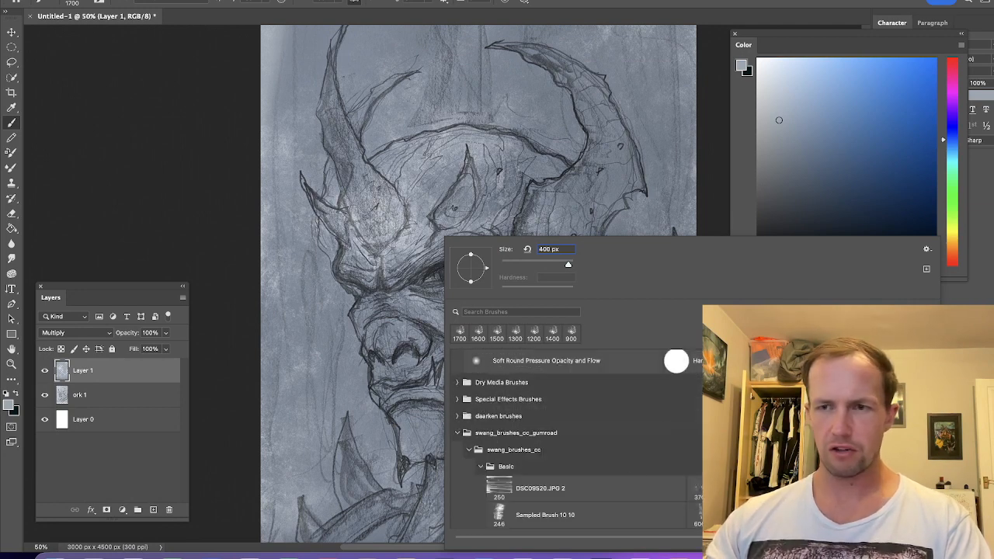
pyautogui.click(613, 493)
pyautogui.click(554, 19)
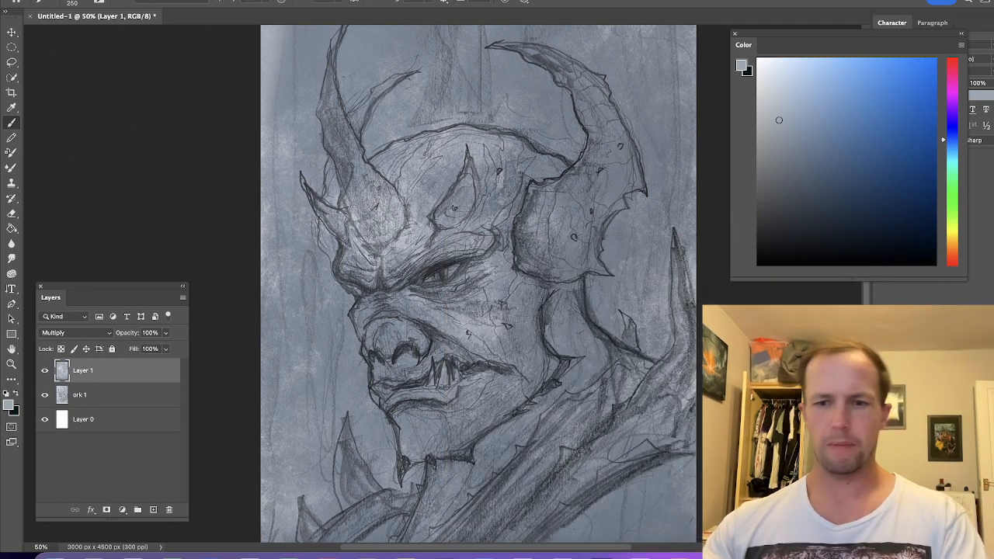
pyautogui.press(']')
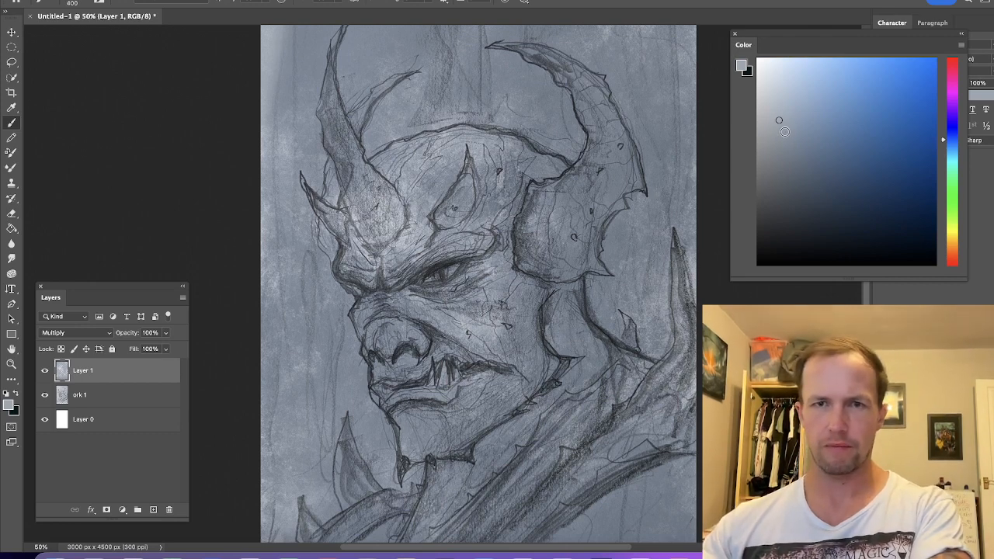
# Mix a darker teal-grey and block in the ork's forehead, brow, eye area and nose, varying the brush size.
pyautogui.click(943, 151)
pyautogui.moveTo(776, 119); pyautogui.dragTo(788, 150)
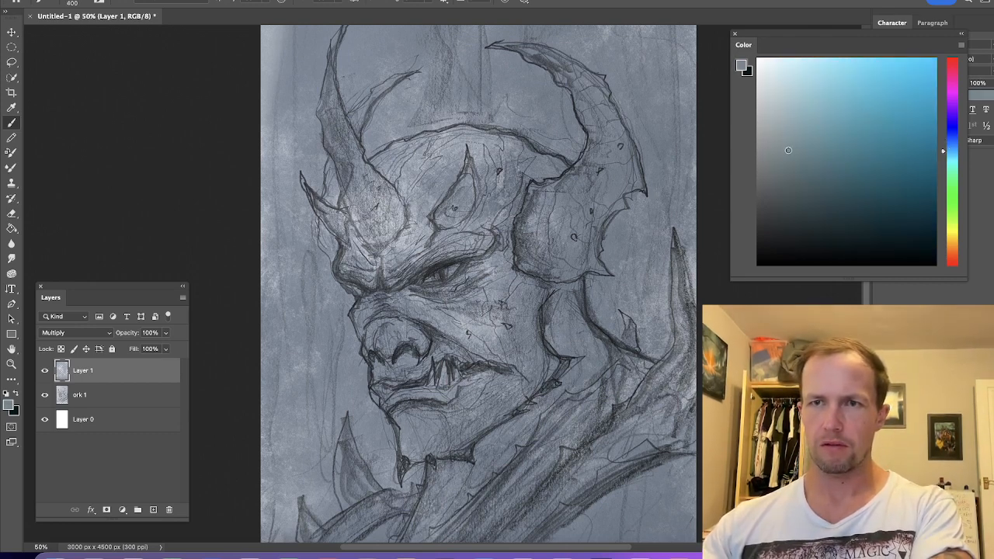
pyautogui.press('[')
pyautogui.press('[')
pyautogui.press('[')
pyautogui.moveTo(435, 225)
pyautogui.mouseDown()
pyautogui.moveTo(455, 323)
pyautogui.moveTo(432, 338)
pyautogui.moveTo(403, 239)
pyautogui.moveTo(350, 267)
pyautogui.moveTo(356, 219)
pyautogui.moveTo(382, 167)
pyautogui.moveTo(396, 247)
pyautogui.moveTo(379, 211)
pyautogui.mouseUp()
pyautogui.press('[')
pyautogui.press('[')
pyautogui.press(']')
pyautogui.press(']')
pyautogui.press(']')
pyautogui.press(']')
pyautogui.press(']')
pyautogui.moveTo(474, 204)
pyautogui.mouseDown()
pyautogui.moveTo(463, 334)
pyautogui.moveTo(404, 326)
pyautogui.moveTo(388, 342)
pyautogui.moveTo(373, 280)
pyautogui.moveTo(358, 287)
pyautogui.mouseUp()
# Reduce the brush to 250 px and fill the crown of the skull up to its outline with teal-grey.
pyautogui.press('[')
pyautogui.press('[')
pyautogui.press('[')
pyautogui.press('[')
pyautogui.press('[')
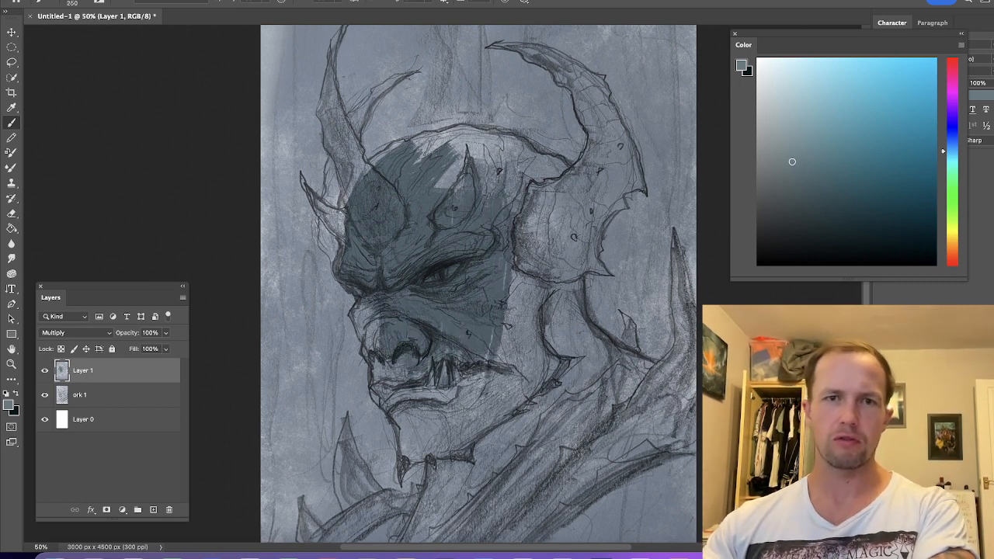
pyautogui.moveTo(364, 166)
pyautogui.mouseDown()
pyautogui.moveTo(497, 140)
pyautogui.moveTo(544, 194)
pyautogui.moveTo(434, 223)
pyautogui.moveTo(474, 178)
pyautogui.moveTo(490, 183)
pyautogui.moveTo(451, 175)
pyautogui.mouseUp()
# Block in the cheek, muzzle and chin with teal-grey, using a large brush and a 150 px brush near the outline.
pyautogui.press(']')
pyautogui.press(']')
pyautogui.press(']')
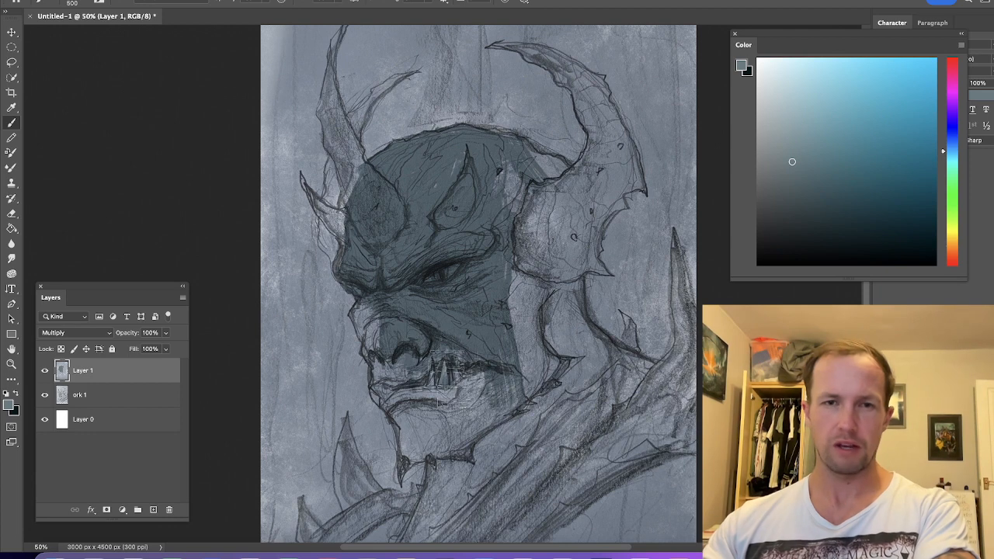
pyautogui.moveTo(445, 359); pyautogui.dragTo(420, 360)
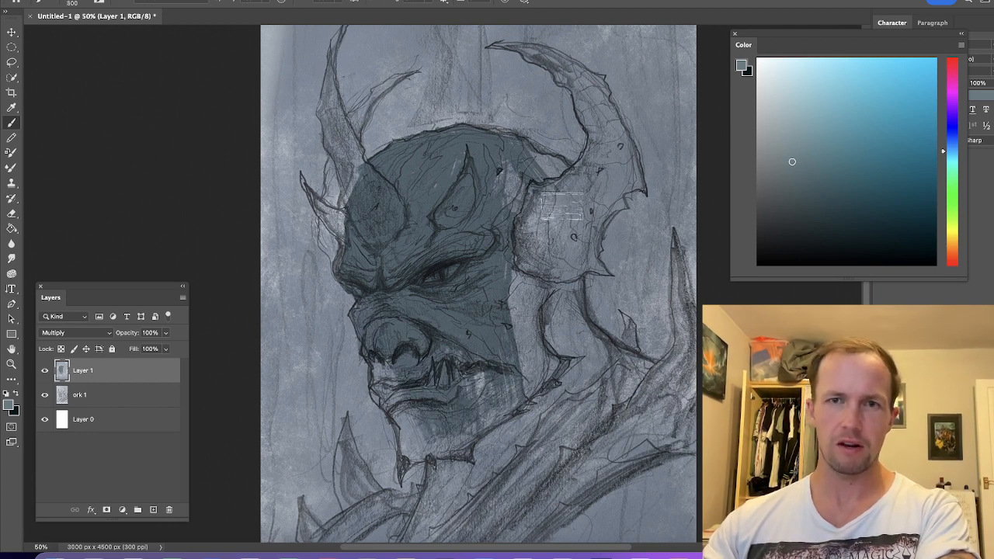
pyautogui.press('[')
pyautogui.press('[')
pyautogui.press('[')
pyautogui.press('[')
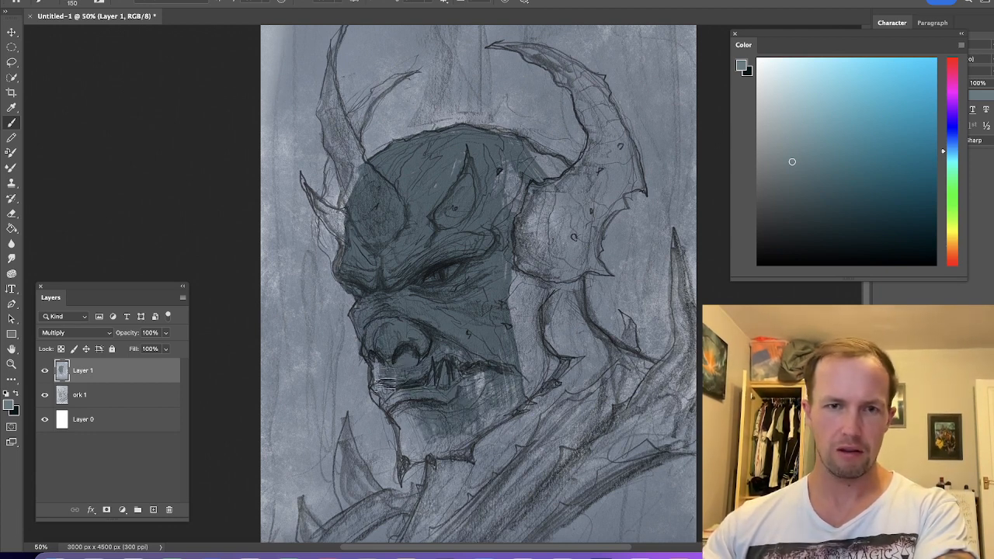
pyautogui.moveTo(404, 411)
pyautogui.mouseDown()
pyautogui.moveTo(408, 445)
pyautogui.moveTo(423, 383)
pyautogui.moveTo(440, 422)
pyautogui.moveTo(412, 449)
pyautogui.moveTo(456, 448)
pyautogui.moveTo(528, 330)
pyautogui.mouseUp()
# Fill the back of the jaw, the area behind the cheek and the neck down to the collar with teal-grey.
pyautogui.press(']')
pyautogui.press(']')
pyautogui.moveTo(497, 420); pyautogui.dragTo(550, 360)
pyautogui.moveTo(512, 310)
pyautogui.mouseDown()
pyautogui.moveTo(515, 349)
pyautogui.moveTo(559, 367)
pyautogui.mouseUp()
pyautogui.scroll(-3, 536, 286)
pyautogui.moveTo(544, 202)
pyautogui.mouseDown()
pyautogui.moveTo(566, 187)
pyautogui.moveTo(595, 257)
pyautogui.moveTo(583, 244)
pyautogui.moveTo(579, 272)
pyautogui.moveTo(518, 319)
pyautogui.moveTo(517, 301)
pyautogui.moveTo(556, 260)
pyautogui.moveTo(452, 386)
pyautogui.moveTo(452, 349)
pyautogui.moveTo(424, 414)
pyautogui.moveTo(537, 293)
pyautogui.moveTo(437, 421)
pyautogui.moveTo(569, 249)
pyautogui.moveTo(435, 404)
pyautogui.moveTo(448, 315)
pyautogui.moveTo(425, 343)
pyautogui.moveTo(448, 331)
pyautogui.moveTo(470, 293)
pyautogui.moveTo(408, 300)
pyautogui.moveTo(404, 312)
pyautogui.moveTo(462, 295)
pyautogui.mouseUp()
pyautogui.press(']')
pyautogui.press(']')
pyautogui.moveTo(481, 149); pyautogui.dragTo(536, 231)
pyautogui.press('[')
pyautogui.press('[')
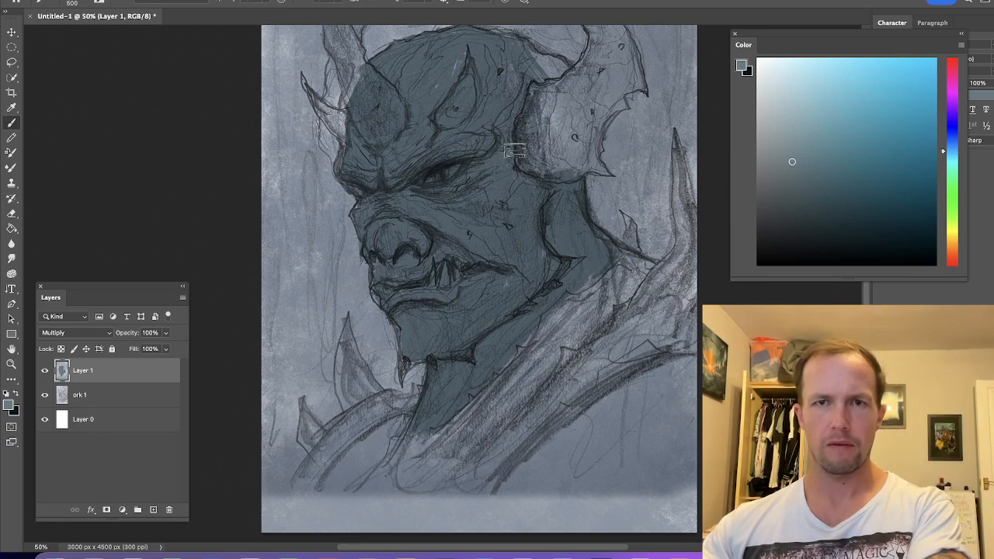
# Fill the back of the skull where it meets the large horn using a 300 px brush, and reduce the brush to 200 px.
pyautogui.moveTo(517, 150); pyautogui.dragTo(443, 260)
pyautogui.moveTo(532, 159); pyautogui.dragTo(525, 169)
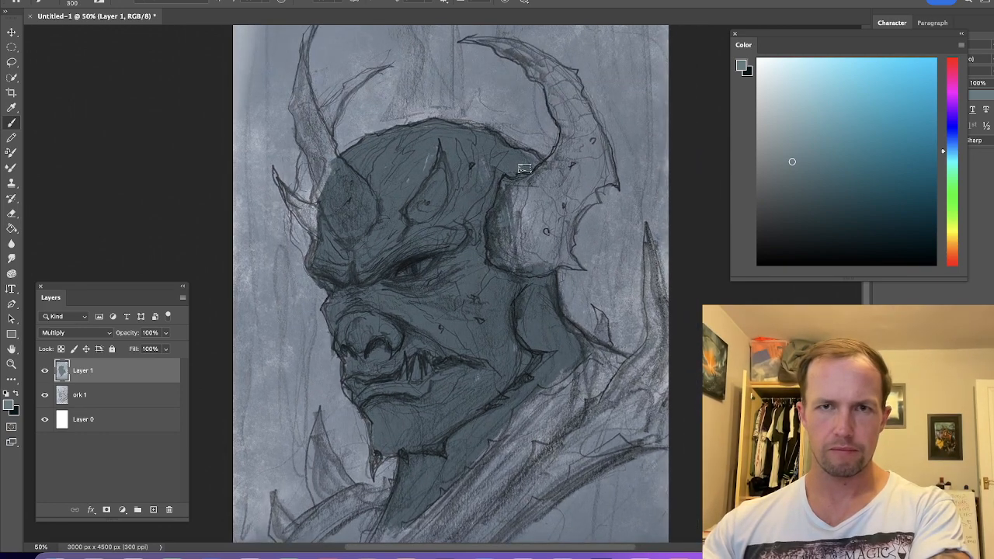
pyautogui.press('[')
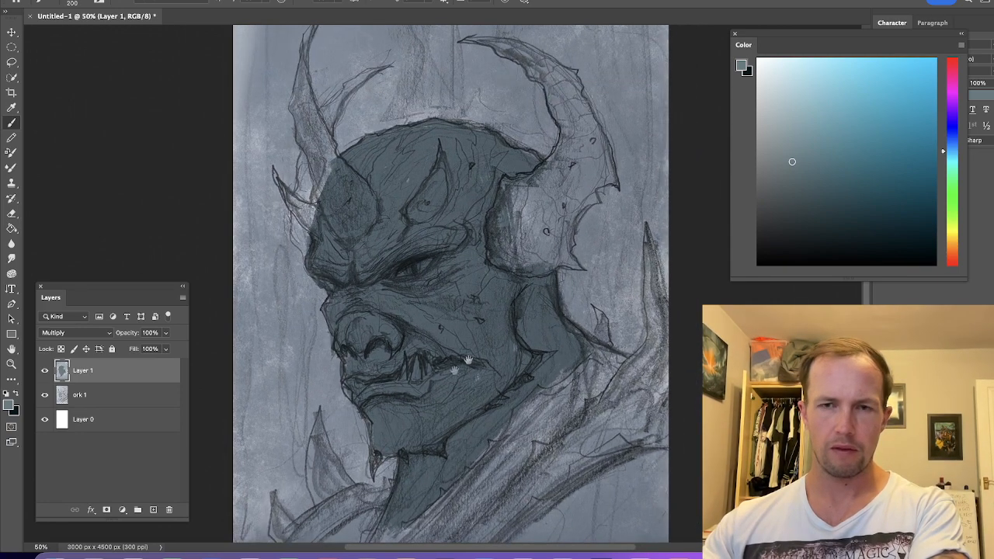
# Enlarge the brush to 500 px and block in teal-grey over the lower neck and the collar.
pyautogui.moveTo(468, 359); pyautogui.dragTo(469, 175)
pyautogui.press(']')
pyautogui.press(']')
pyautogui.press(']')
pyautogui.moveTo(573, 201)
pyautogui.mouseDown()
pyautogui.moveTo(442, 345)
pyautogui.moveTo(316, 334)
pyautogui.mouseUp()
pyautogui.moveTo(548, 286); pyautogui.dragTo(589, 270)
pyautogui.moveTo(478, 142); pyautogui.dragTo(499, 376)
# Mix a pale yellow-beige, paint the broad base of the large curved horn, and reduce the brush to about 125 px.
pyautogui.click(954, 235)
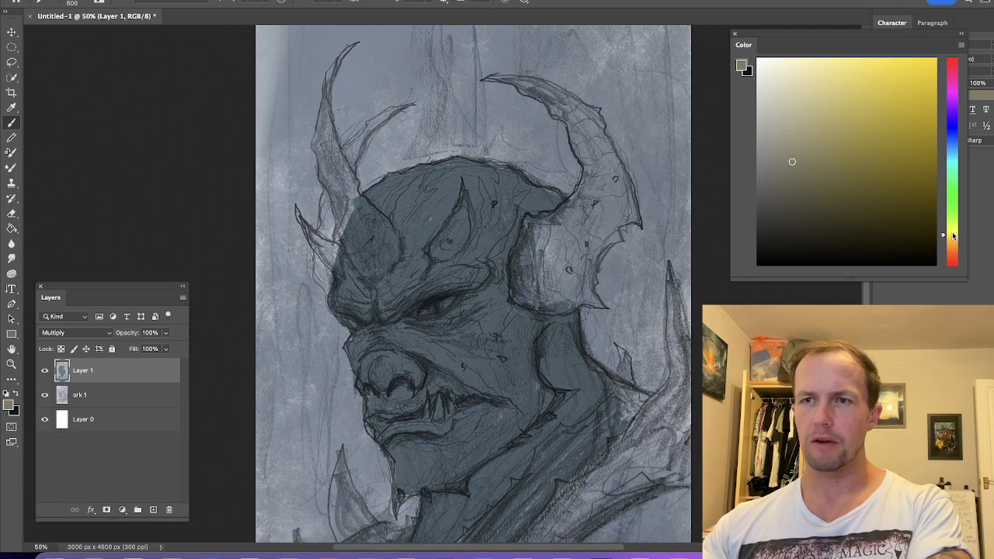
pyautogui.moveTo(953, 233); pyautogui.dragTo(951, 231)
pyautogui.click(778, 104)
pyautogui.moveTo(577, 233); pyautogui.dragTo(549, 254)
pyautogui.click(781, 122)
pyautogui.press('[')
pyautogui.press('[')
pyautogui.press('[')
pyautogui.moveTo(548, 219)
pyautogui.mouseDown()
pyautogui.moveTo(536, 293)
pyautogui.moveTo(566, 253)
pyautogui.moveTo(566, 221)
pyautogui.moveTo(551, 235)
pyautogui.mouseUp()
pyautogui.press('[')
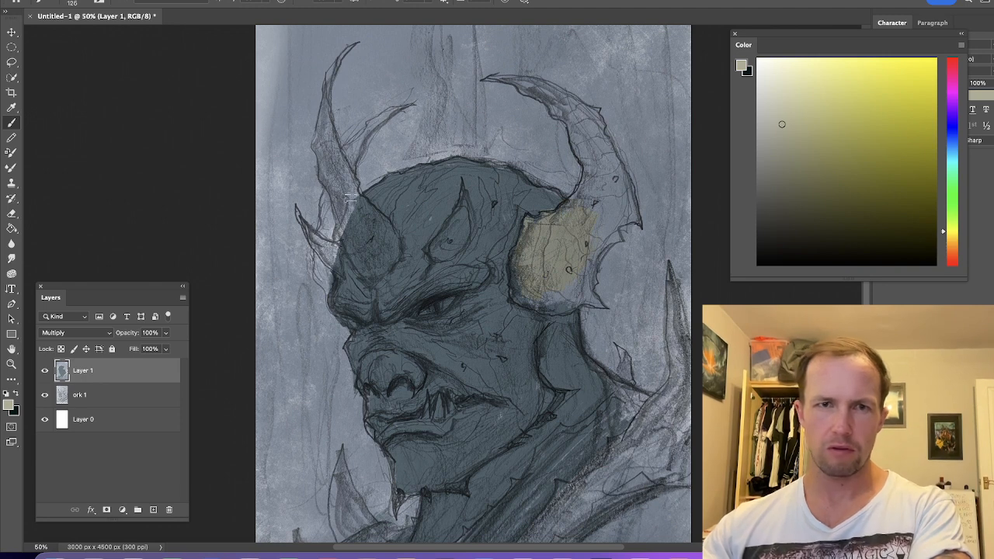
# Paint the small side horn at a 70 px brush size and the broad base of the front horn at 100 px in pale yellow-beige, and enlarge the brush to 150 px.
pyautogui.press('[')
pyautogui.moveTo(336, 223); pyautogui.dragTo(333, 236)
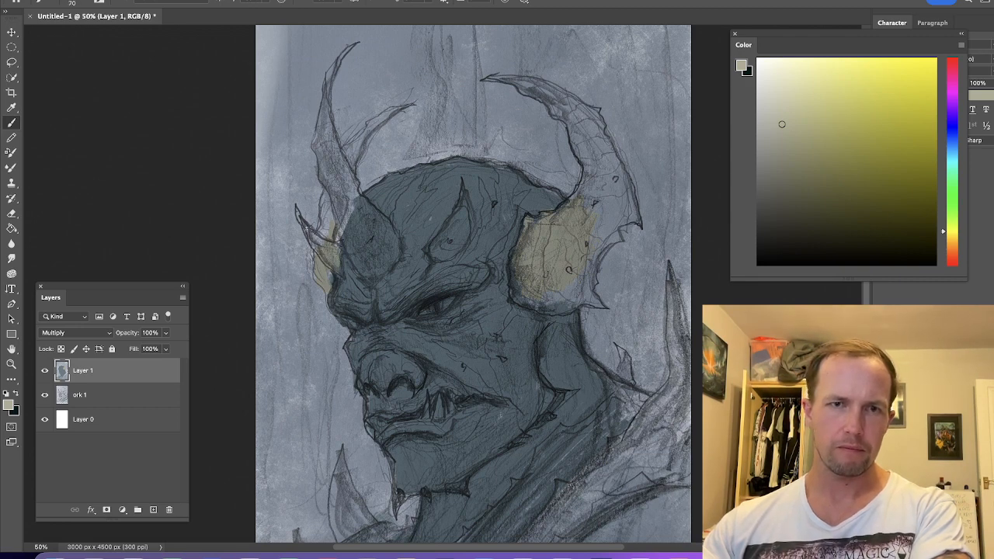
pyautogui.press(']')
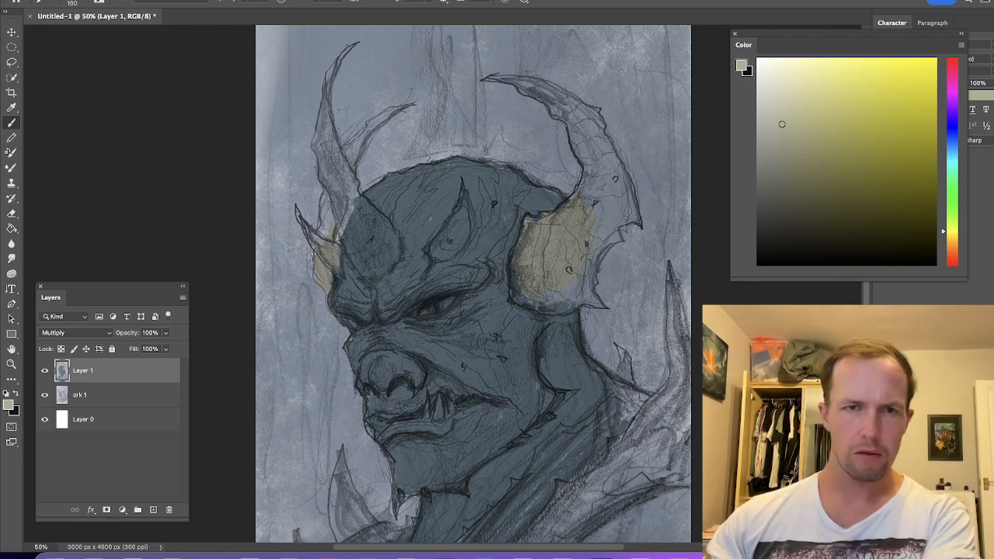
pyautogui.press(']')
pyautogui.moveTo(345, 219)
pyautogui.mouseDown()
pyautogui.moveTo(364, 269)
pyautogui.moveTo(381, 257)
pyautogui.moveTo(357, 199)
pyautogui.mouseUp()
pyautogui.press(']')
pyautogui.press(']')
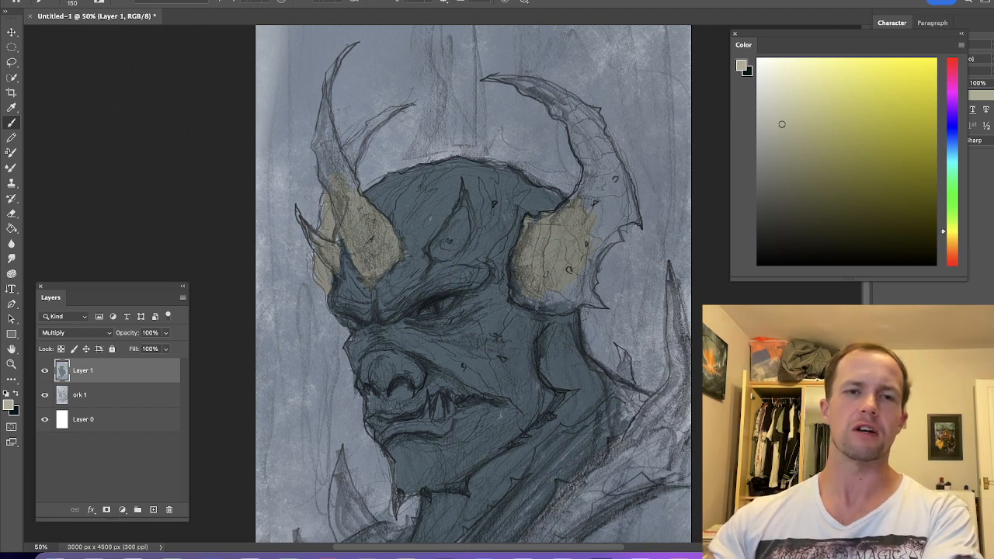
# Fill the rest of the front horn, the thin horn behind it, the large curved horn and the small forehead horn with pale yellow-beige.
pyautogui.press('[')
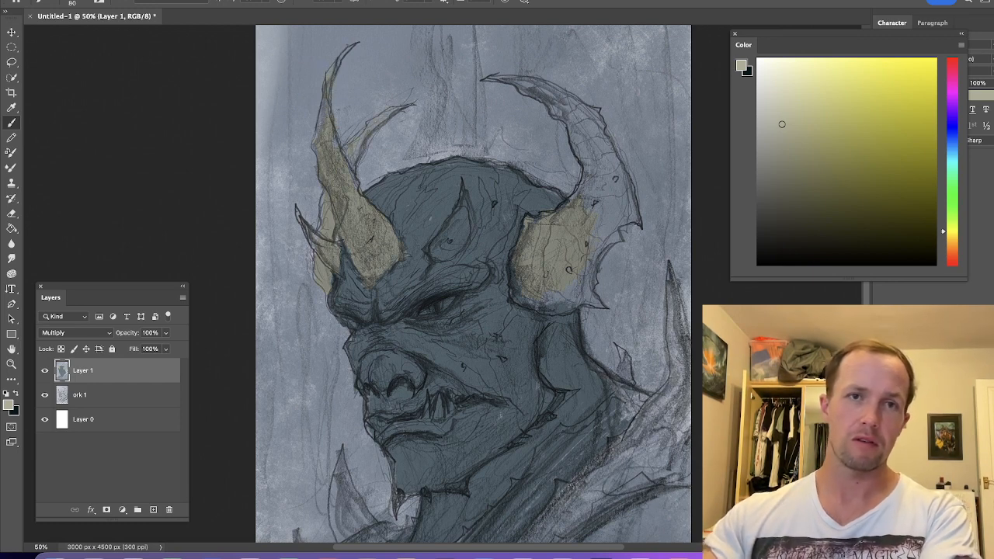
pyautogui.press(']')
pyautogui.press(']')
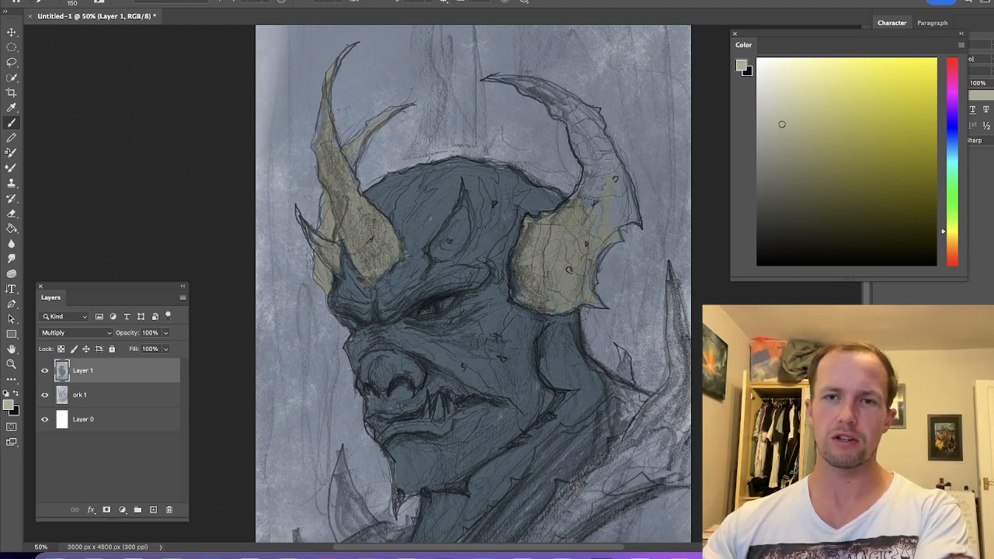
pyautogui.press('[')
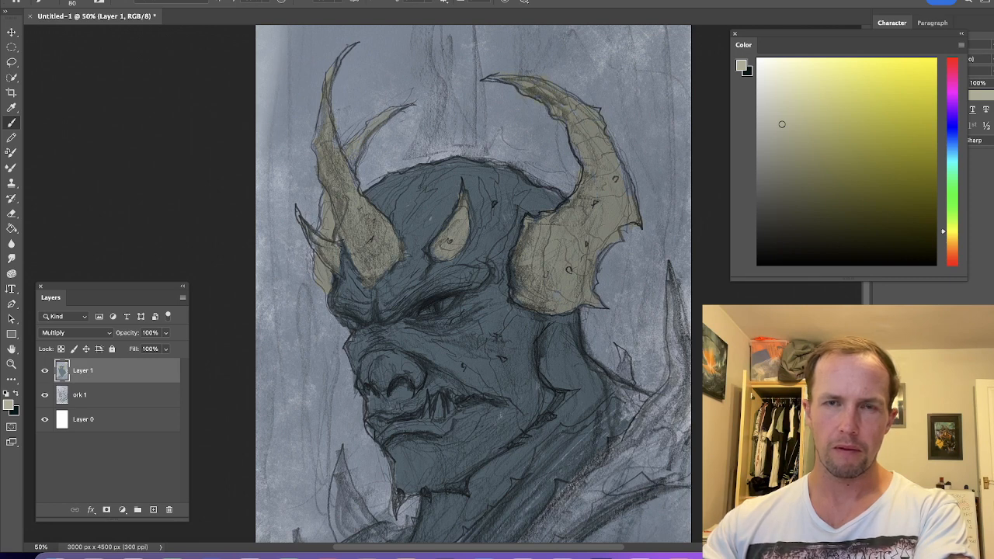
pyautogui.press(']')
pyautogui.press(']')
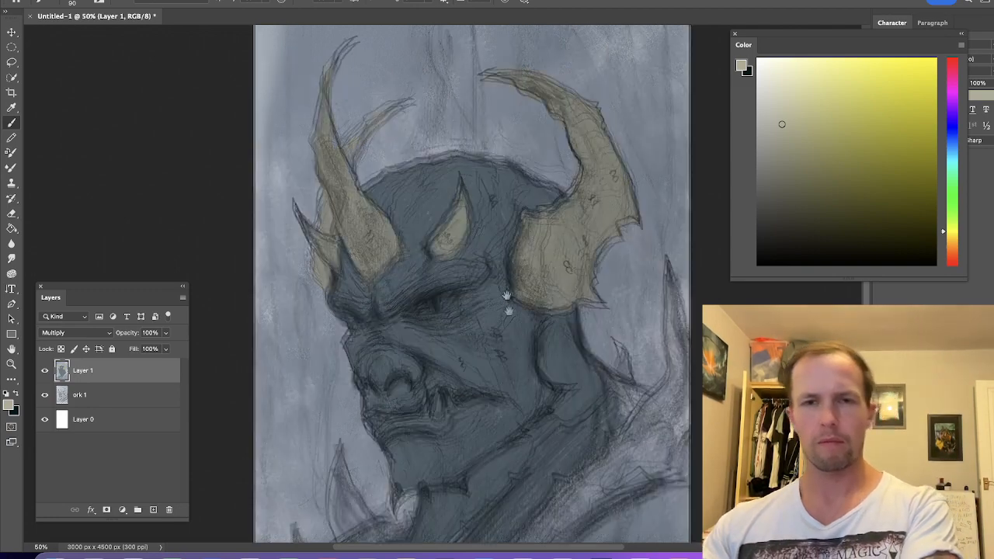
# Mix a muted mid blue-grey and roughly block it over the near shoulder with an enlarged brush.
pyautogui.moveTo(515, 313); pyautogui.dragTo(530, 248)
pyautogui.press(']')
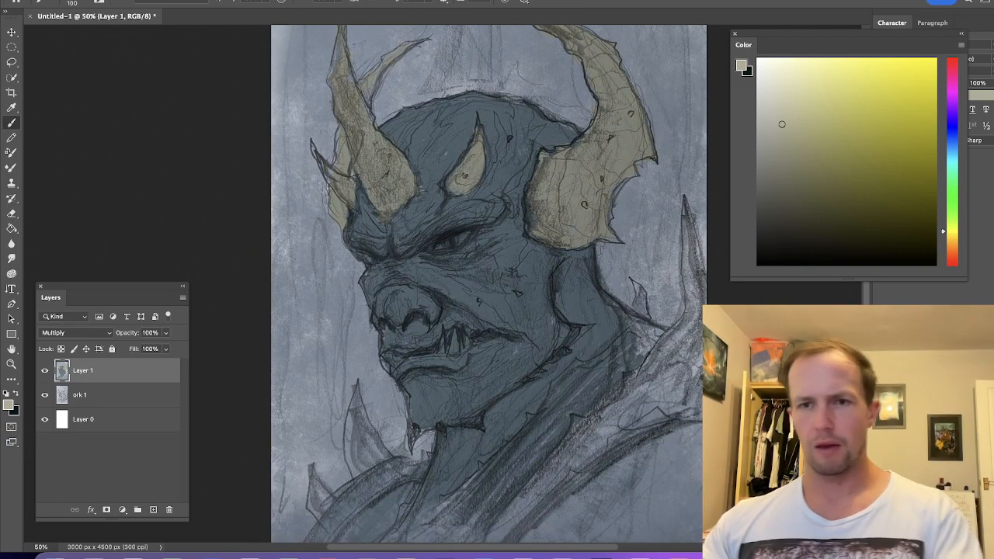
pyautogui.click(952, 140)
pyautogui.click(780, 160)
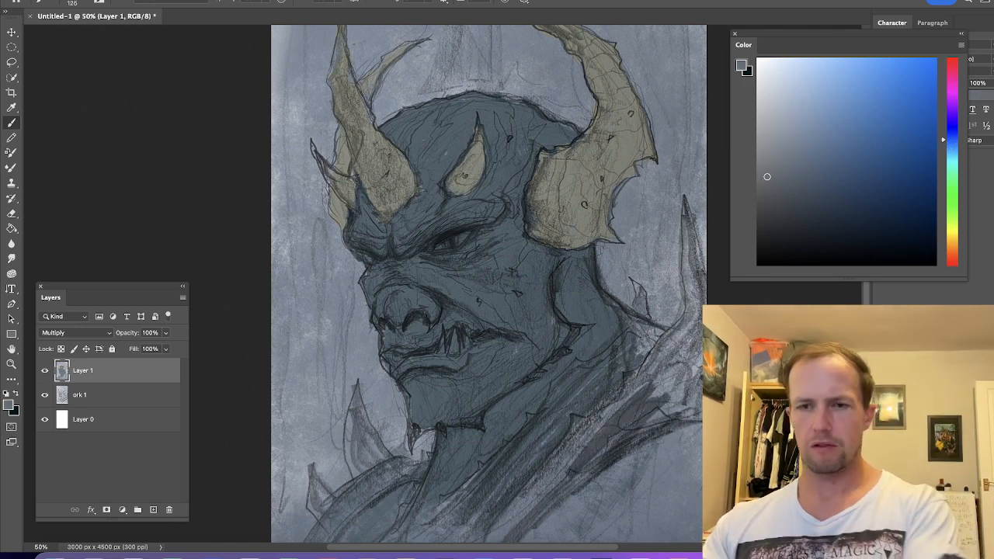
pyautogui.press(']')
pyautogui.press(']')
pyautogui.press(']')
pyautogui.press(']')
pyautogui.moveTo(678, 392)
pyautogui.mouseDown()
pyautogui.moveTo(641, 448)
pyautogui.moveTo(646, 460)
pyautogui.moveTo(675, 438)
pyautogui.moveTo(565, 500)
pyautogui.mouseUp()
# Change the paint to a dark warm grey and block in the near shoulder and the rim of the far shoulder.
pyautogui.click(952, 262)
pyautogui.press(']')
pyautogui.click(765, 189)
pyautogui.moveTo(639, 484)
pyautogui.mouseDown()
pyautogui.moveTo(601, 520)
pyautogui.moveTo(618, 422)
pyautogui.moveTo(592, 466)
pyautogui.mouseUp()
pyautogui.press('[')
pyautogui.press('[')
pyautogui.moveTo(411, 472)
pyautogui.mouseDown()
pyautogui.moveTo(353, 524)
pyautogui.moveTo(344, 518)
pyautogui.mouseUp()
# Darken the warm grey slightly and paint it across the body of the near shoulder armour.
pyautogui.press(']')
pyautogui.press(']')
pyautogui.press('[')
pyautogui.click(764, 205)
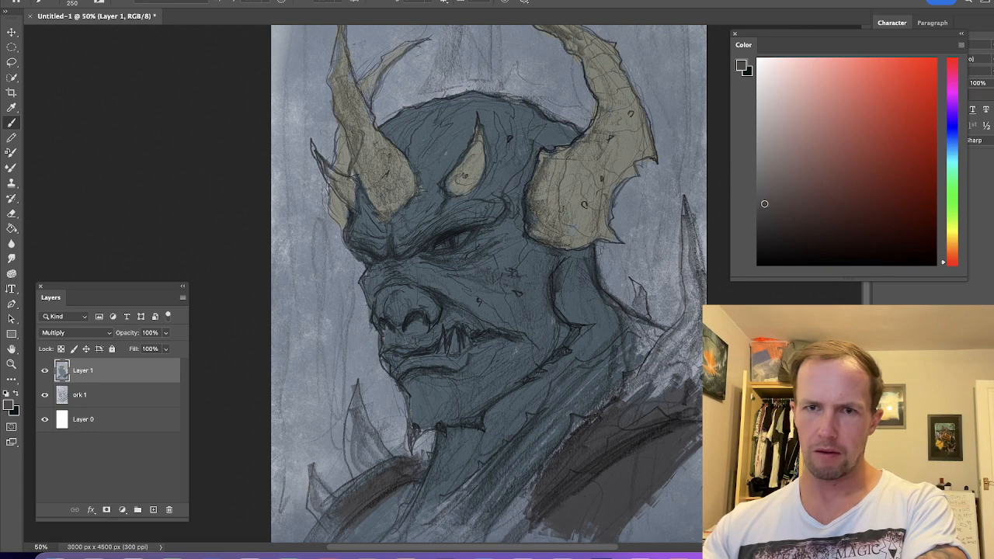
pyautogui.moveTo(599, 421); pyautogui.dragTo(601, 515)
pyautogui.moveTo(687, 458); pyautogui.dragTo(651, 532)
# Enlarge the brush to 600 px and fill the lower near shoulder down to the canvas edge with dark warm grey.
pyautogui.press('space')
pyautogui.moveTo(637, 430); pyautogui.dragTo(654, 321)
pyautogui.press(']')
pyautogui.press(']')
pyautogui.press(']')
pyautogui.press(']')
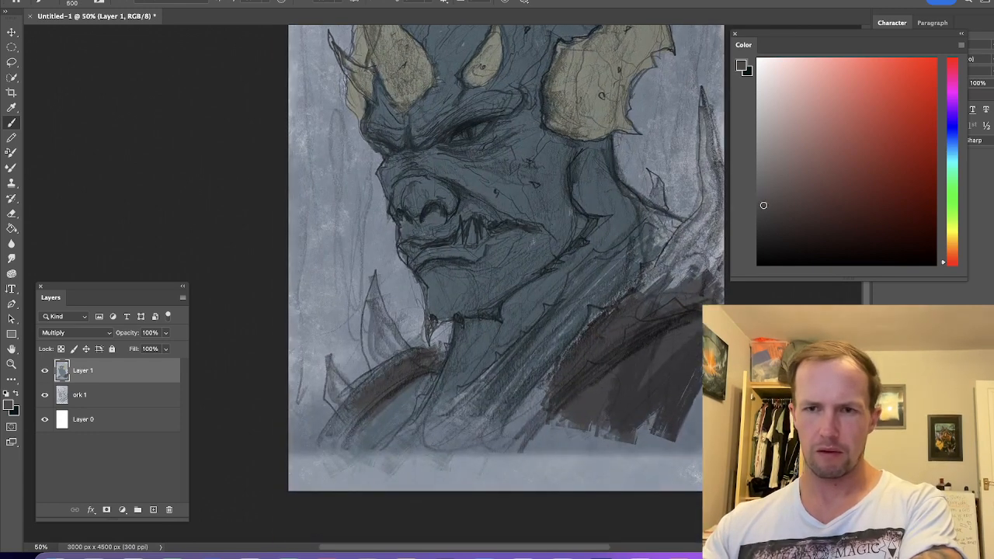
pyautogui.moveTo(687, 408); pyautogui.dragTo(654, 470)
pyautogui.moveTo(661, 423)
pyautogui.mouseDown()
pyautogui.moveTo(583, 473)
pyautogui.moveTo(552, 475)
pyautogui.moveTo(560, 435)
pyautogui.mouseUp()
# Reduce the brush and paint the collar from behind the neck down to the far shoulder in dark grey, returning the brush to 600 px.
pyautogui.press('[')
pyautogui.press('[')
pyautogui.press('[')
pyautogui.press('[')
pyautogui.moveTo(669, 309)
pyautogui.mouseDown()
pyautogui.moveTo(684, 264)
pyautogui.moveTo(644, 303)
pyautogui.mouseUp()
pyautogui.press('[')
pyautogui.moveTo(618, 268)
pyautogui.mouseDown()
pyautogui.moveTo(582, 277)
pyautogui.moveTo(572, 297)
pyautogui.moveTo(425, 400)
pyautogui.moveTo(421, 388)
pyautogui.moveTo(422, 410)
pyautogui.moveTo(373, 424)
pyautogui.mouseUp()
pyautogui.press(']')
pyautogui.press(']')
pyautogui.press(']')
pyautogui.press(']')
pyautogui.press(']')
pyautogui.press(']')
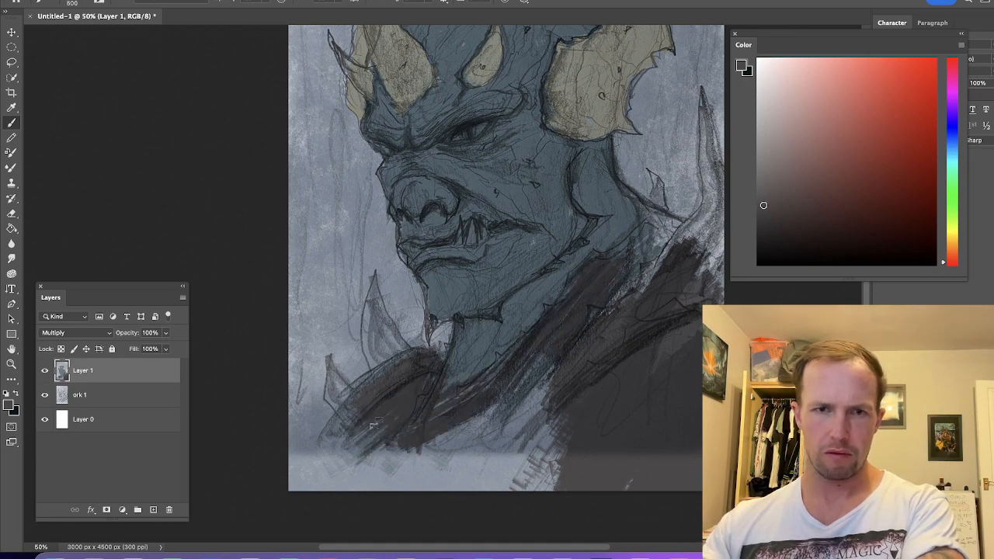
# Shrink the brush and paint the two spikes on the far shoulder dark warm grey.
pyautogui.press('[')
pyautogui.press('[')
pyautogui.press('[')
pyautogui.press('[')
pyautogui.press('[')
pyautogui.press('[')
pyautogui.moveTo(346, 382); pyautogui.dragTo(332, 388)
pyautogui.moveTo(379, 324)
pyautogui.mouseDown()
pyautogui.moveTo(379, 338)
pyautogui.moveTo(384, 320)
pyautogui.moveTo(397, 346)
pyautogui.mouseUp()
# Enlarge the brush to 300 px and fill the gaps in the far shoulder, the collar and the upper near shoulder with dark grey.
pyautogui.press(']')
pyautogui.press(']')
pyautogui.moveTo(401, 409); pyautogui.dragTo(369, 459)
pyautogui.moveTo(592, 315)
pyautogui.mouseDown()
pyautogui.moveTo(505, 437)
pyautogui.moveTo(504, 416)
pyautogui.moveTo(405, 446)
pyautogui.mouseUp()
pyautogui.moveTo(648, 300); pyautogui.dragTo(674, 246)
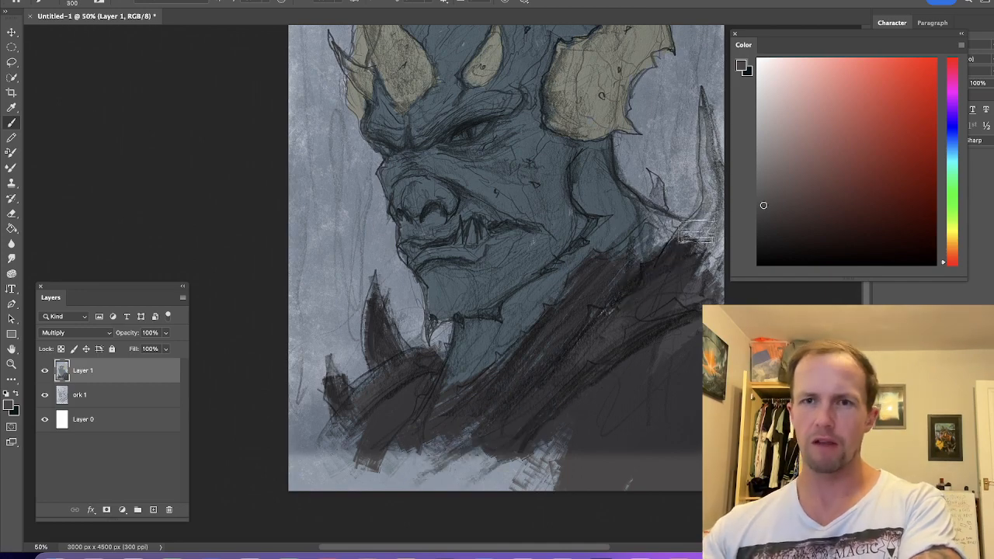
# Extend the dark grey along the upper near shoulder and fill the collar up to the small spike behind the neck.
pyautogui.moveTo(705, 212); pyautogui.dragTo(629, 306)
pyautogui.press('[')
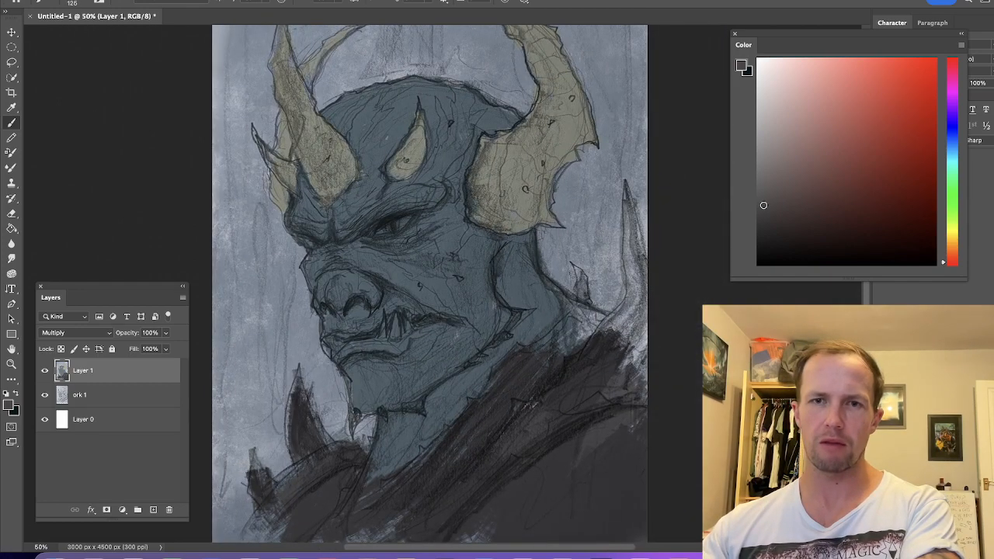
pyautogui.moveTo(584, 315); pyautogui.dragTo(518, 373)
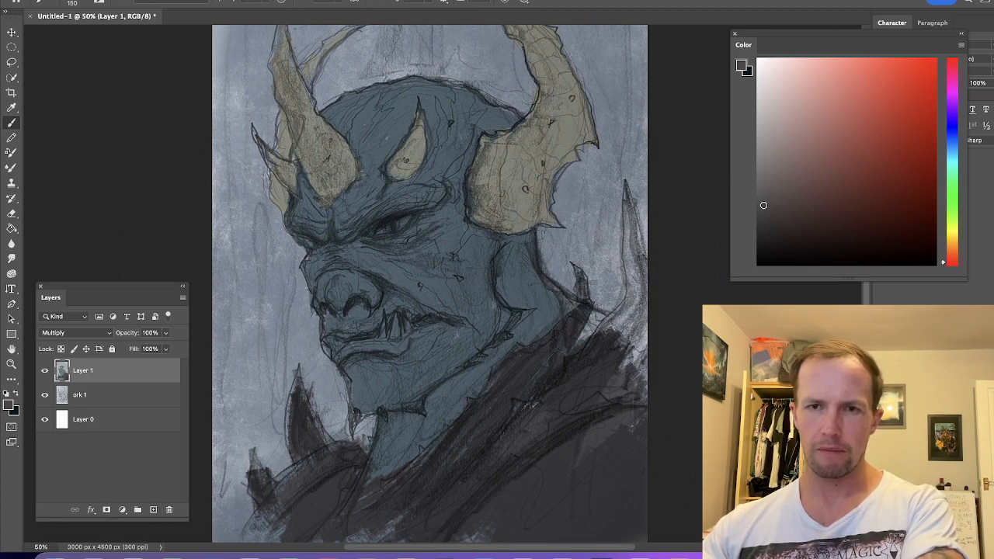
# Paint the tall spike on the near shoulder and the armour at its base dark grey.
pyautogui.moveTo(635, 304)
pyautogui.mouseDown()
pyautogui.moveTo(609, 325)
pyautogui.moveTo(640, 296)
pyautogui.moveTo(634, 388)
pyautogui.mouseUp()
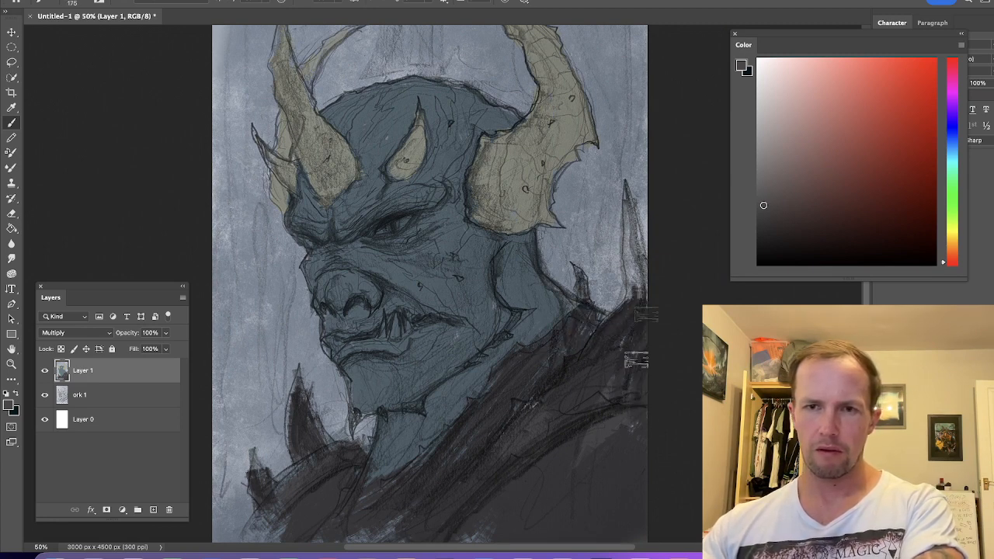
pyautogui.press(']')
pyautogui.moveTo(532, 396); pyautogui.dragTo(633, 359)
pyautogui.moveTo(634, 279)
pyautogui.mouseDown()
pyautogui.moveTo(628, 200)
pyautogui.moveTo(638, 291)
pyautogui.mouseUp()
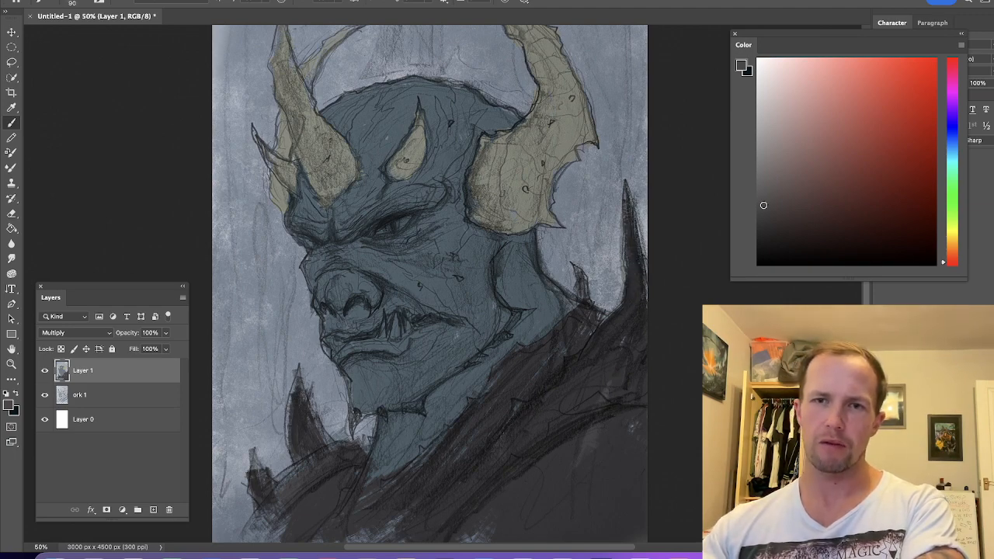
# Extend the dark grey over the chest and far shoulder to the canvas's lower edge with a 500 px brush, and check the whole picture.
pyautogui.scroll(-5, 626, 326)
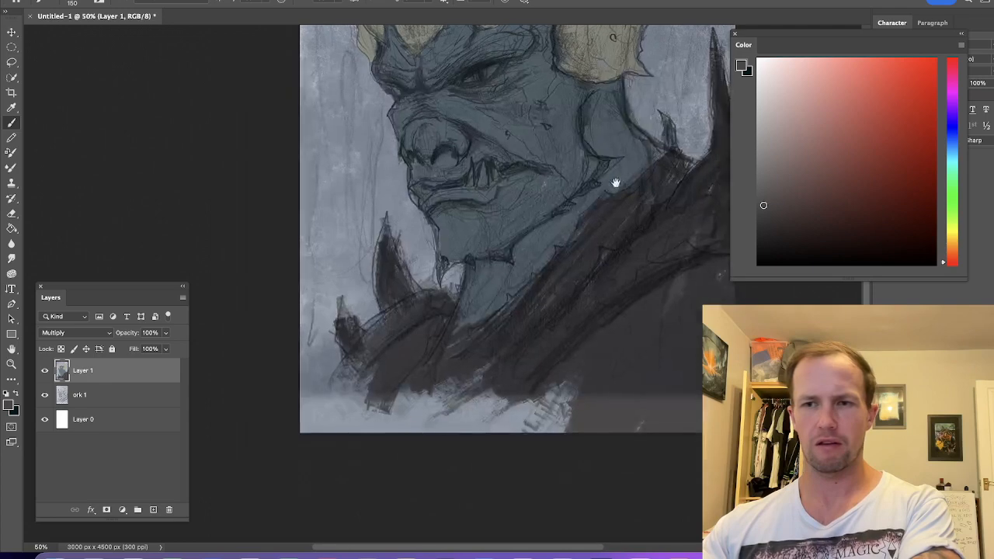
pyautogui.moveTo(593, 365); pyautogui.dragTo(351, 455)
pyautogui.moveTo(400, 394)
pyautogui.mouseDown()
pyautogui.moveTo(295, 458)
pyautogui.moveTo(334, 368)
pyautogui.mouseUp()
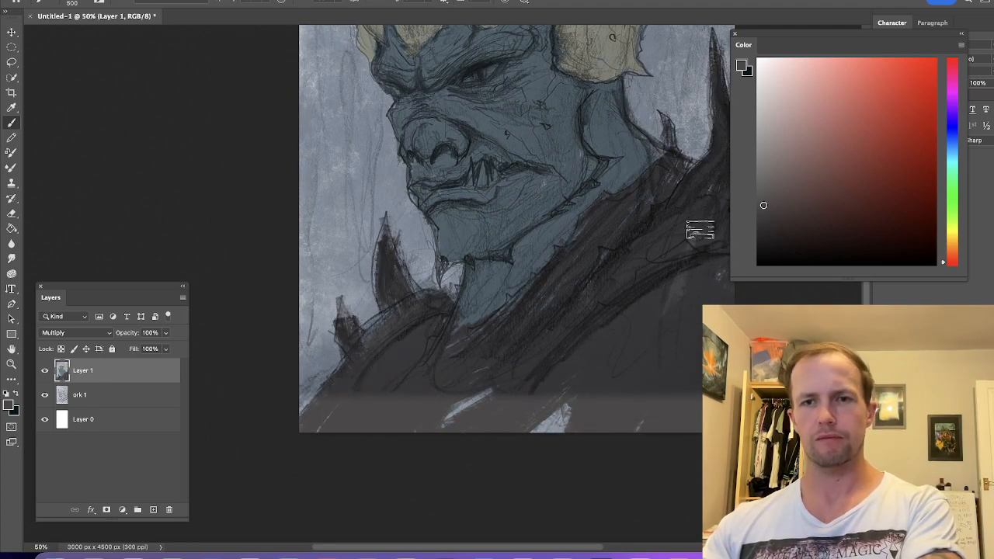
pyautogui.hotkey('ctrl', '-')
pyautogui.hotkey('ctrl', '-')
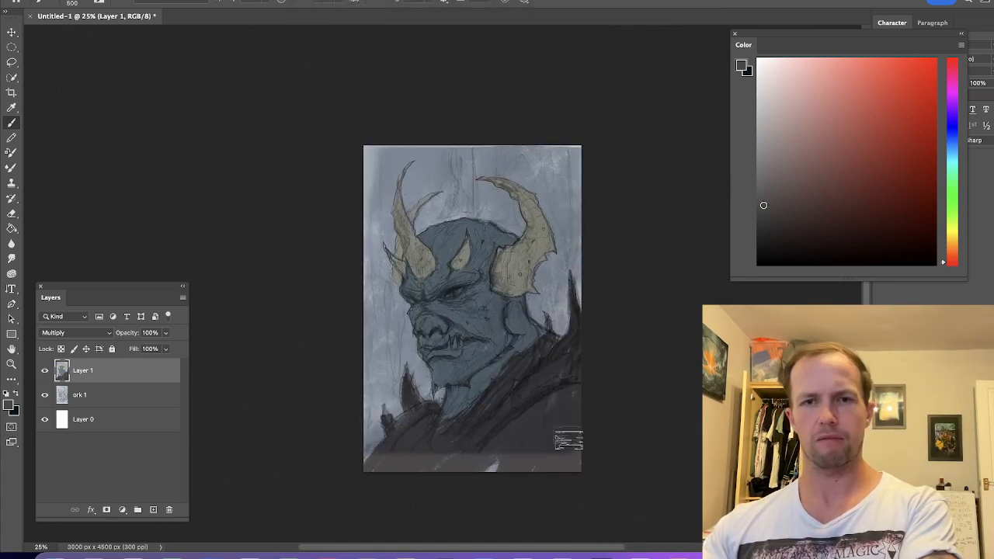
# Sample the teal-grey skin colour beside the eye and darken it to a deep blue-grey.
pyautogui.hotkey('ctrl', '+')
pyautogui.hotkey('ctrl', '+')
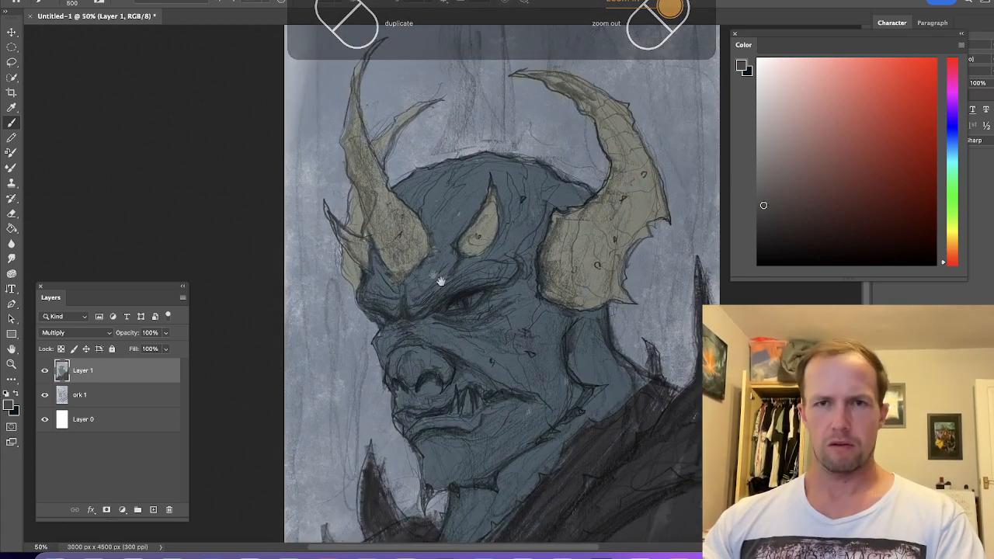
pyautogui.moveTo(438, 246); pyautogui.dragTo(441, 189)
pyautogui.hotkey('ctrl', '+')
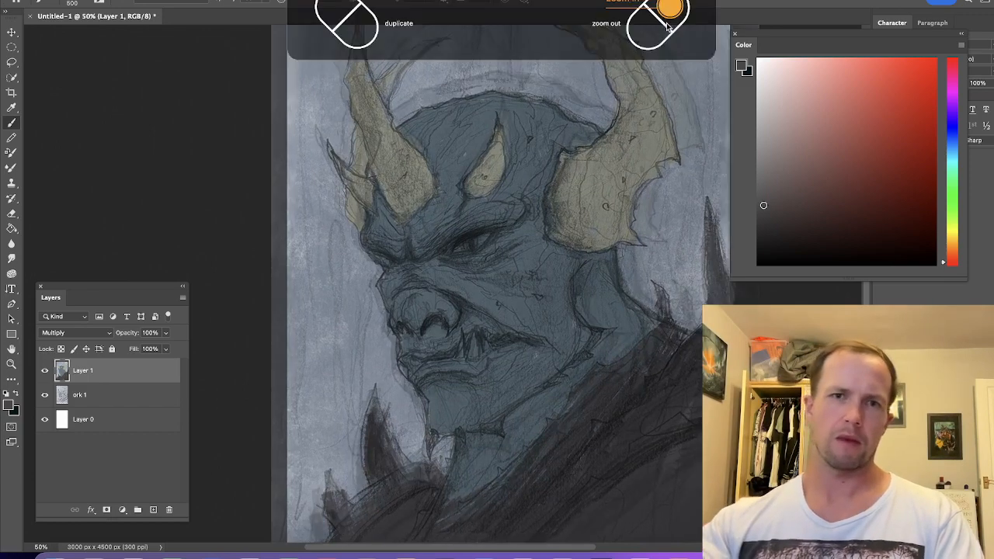
pyautogui.moveTo(348, 208); pyautogui.dragTo(341, 295)
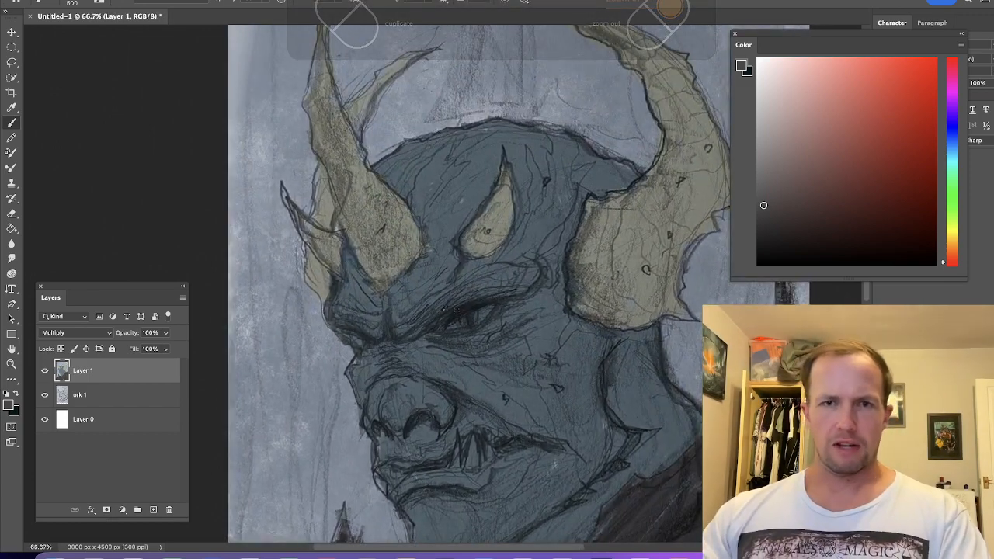
pyautogui.keyDown('alt'); pyautogui.click(548, 296); pyautogui.keyUp('alt')
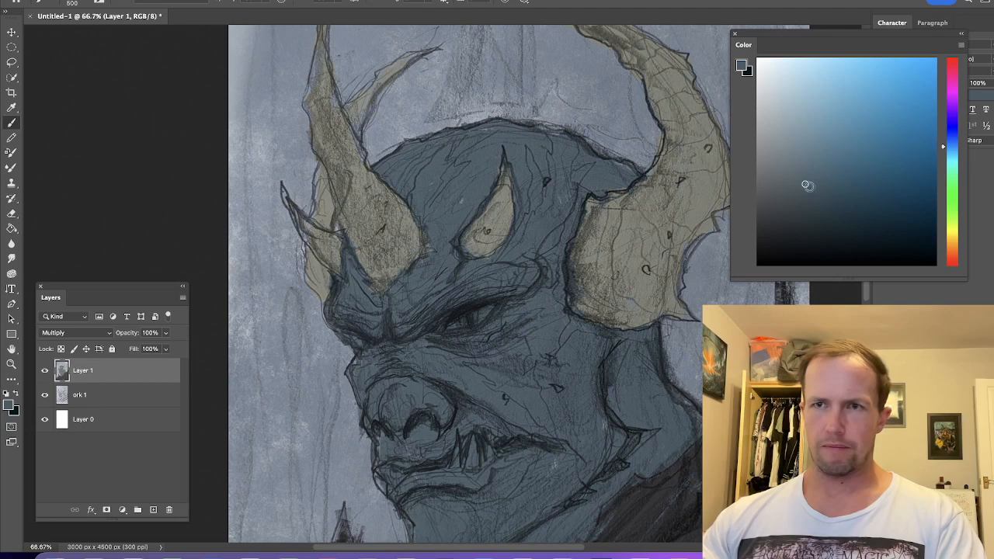
pyautogui.moveTo(798, 189); pyautogui.dragTo(802, 217)
# Shade the eye socket, the inner corner and the area under the brow with deep blue-grey, using a reduced brush of about 125 to 150 px.
pyautogui.press('[')
pyautogui.press('[')
pyautogui.press('[')
pyautogui.press('[')
pyautogui.moveTo(519, 305)
pyautogui.mouseDown()
pyautogui.moveTo(513, 331)
pyautogui.moveTo(519, 325)
pyautogui.moveTo(491, 339)
pyautogui.mouseUp()
pyautogui.moveTo(413, 337); pyautogui.dragTo(475, 295)
pyautogui.press('[')
pyautogui.press('[')
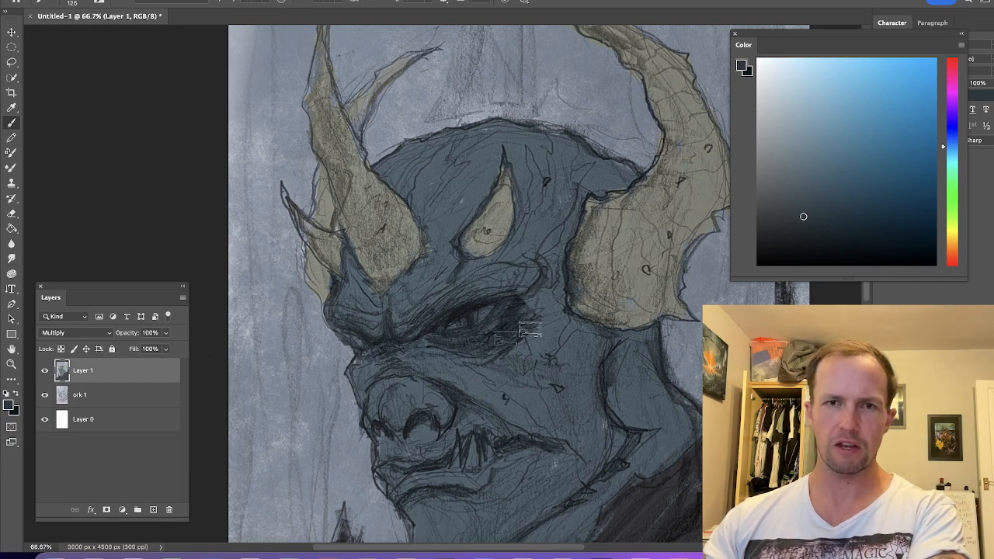
pyautogui.press(']')
pyautogui.moveTo(479, 312); pyautogui.dragTo(489, 294)
# Switch to the 125 px Plastic Wrap - Light 90 pixels texture brush for the skin shading and adjust its size.
pyautogui.rightClick(496, 291)
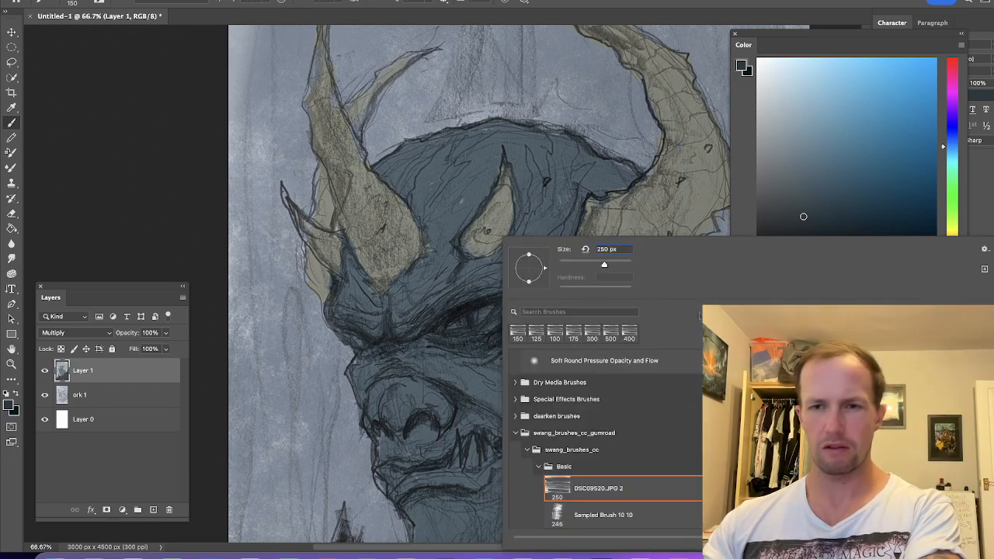
pyautogui.scroll(-5, 605, 439)
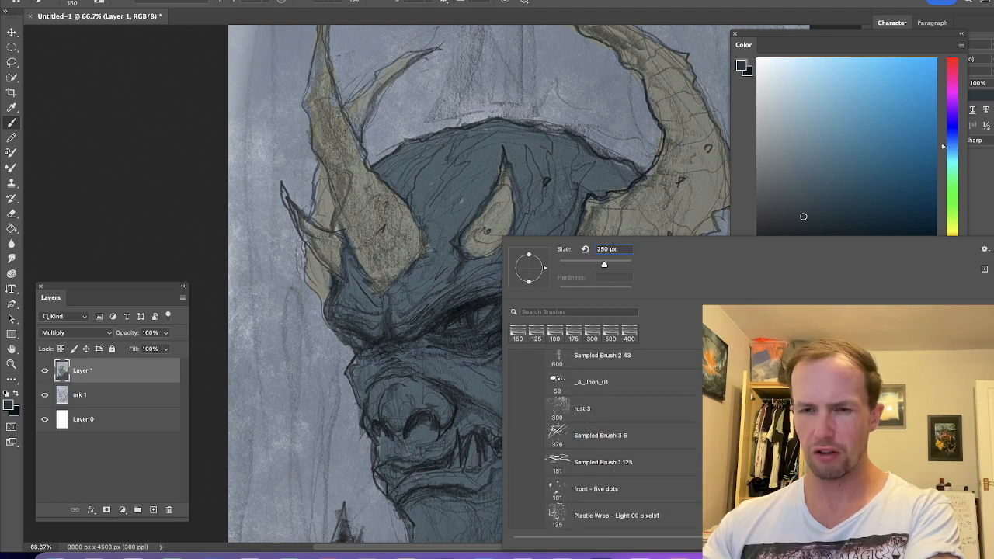
pyautogui.doubleClick(598, 512)
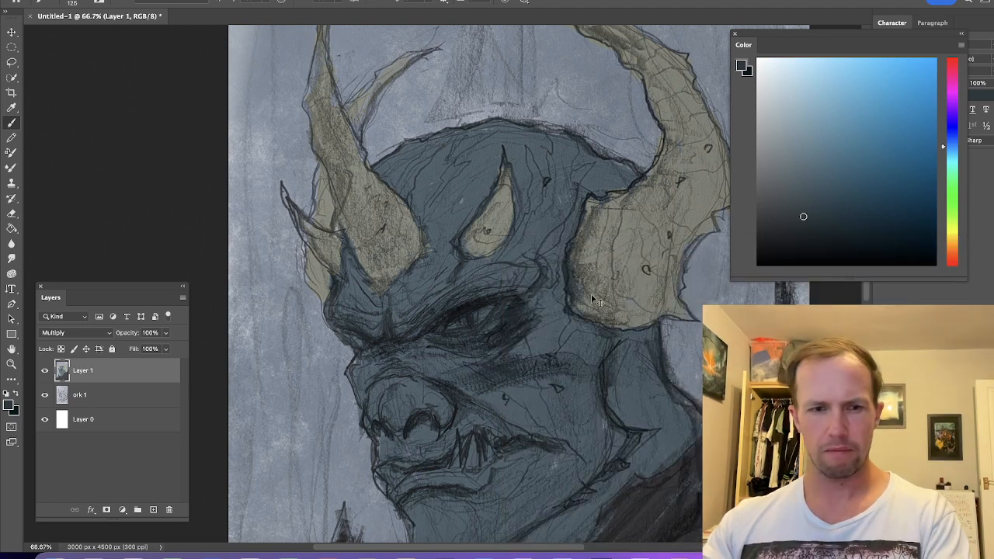
pyautogui.press('[')
pyautogui.press('[')
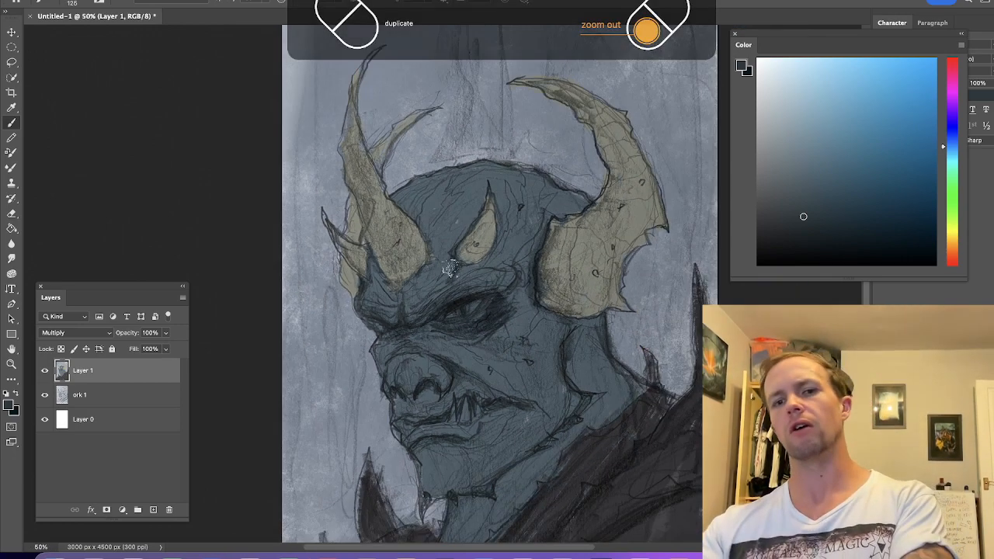
# Mix a pale cyan-grey and paint textured highlights over the cheek below the eye, enlarging the brush to 250 px.
pyautogui.hotkey('ctrl', '-')
pyautogui.moveTo(323, 251); pyautogui.dragTo(406, 193)
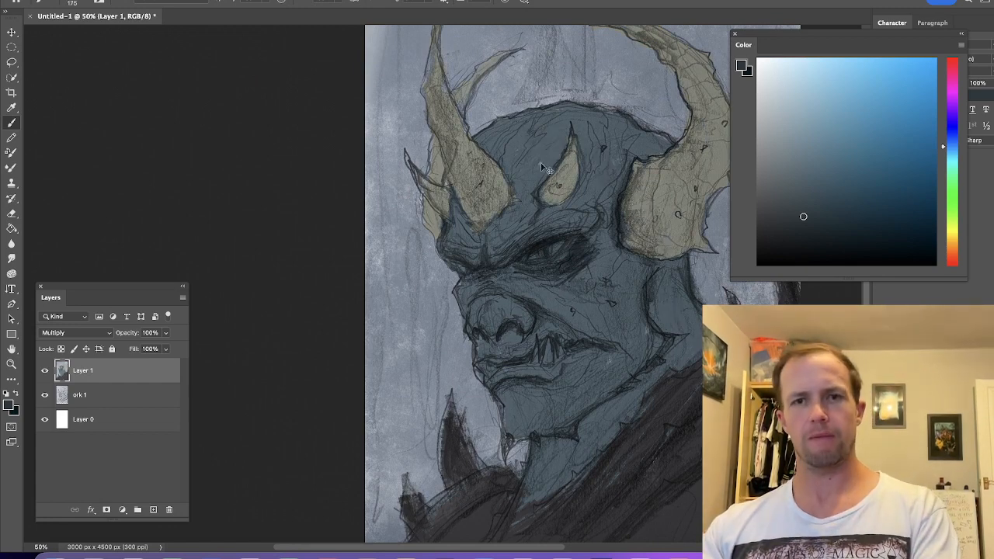
pyautogui.click(803, 183)
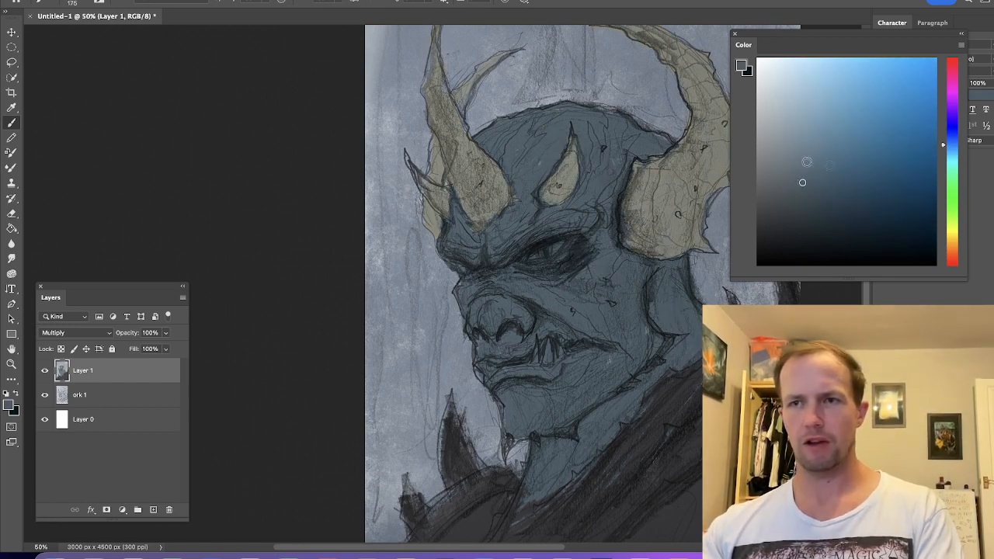
pyautogui.click(950, 153)
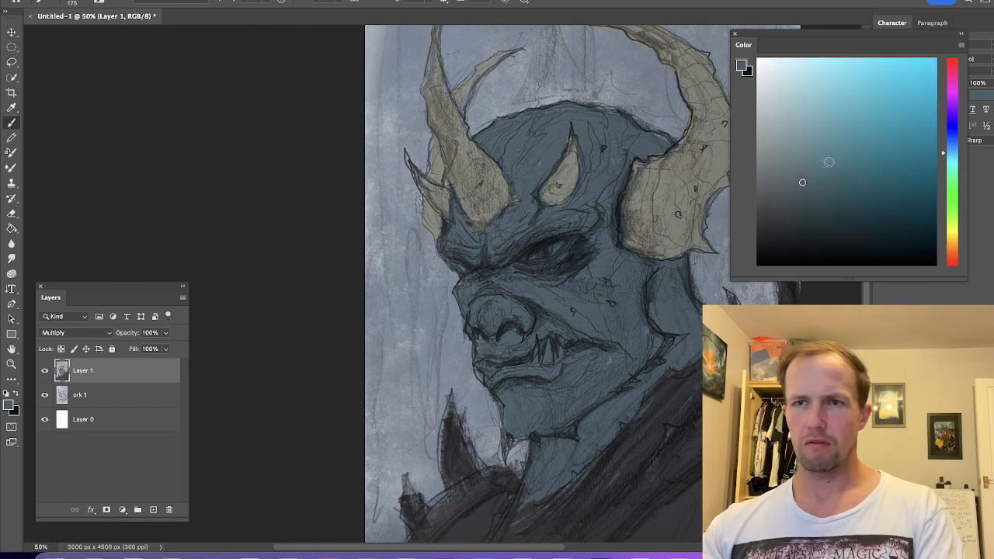
pyautogui.click(782, 124)
pyautogui.moveTo(570, 314)
pyautogui.mouseDown()
pyautogui.moveTo(584, 282)
pyautogui.moveTo(573, 300)
pyautogui.moveTo(609, 276)
pyautogui.moveTo(554, 302)
pyautogui.moveTo(528, 290)
pyautogui.moveTo(573, 284)
pyautogui.mouseUp()
pyautogui.press(']')
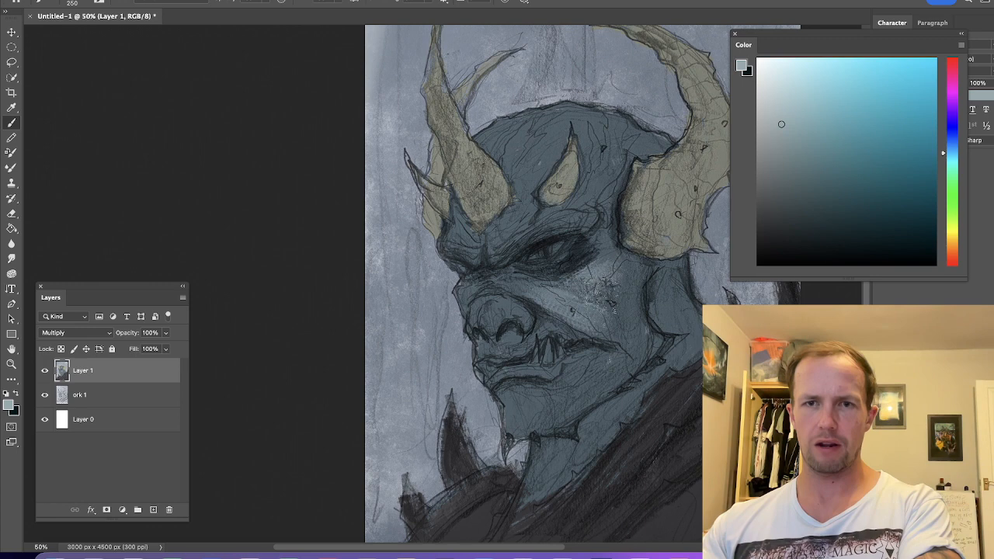
# Reduce the texture brush to 150 px and add pale cyan-grey highlights to the brow ridge and the skull beside the large horn.
pyautogui.press('[')
pyautogui.press('[')
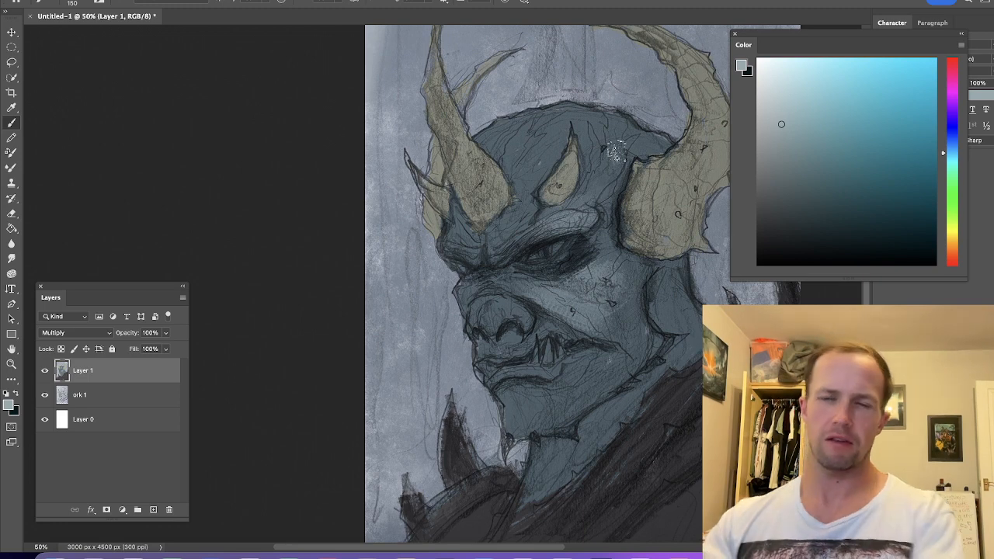
pyautogui.press('[')
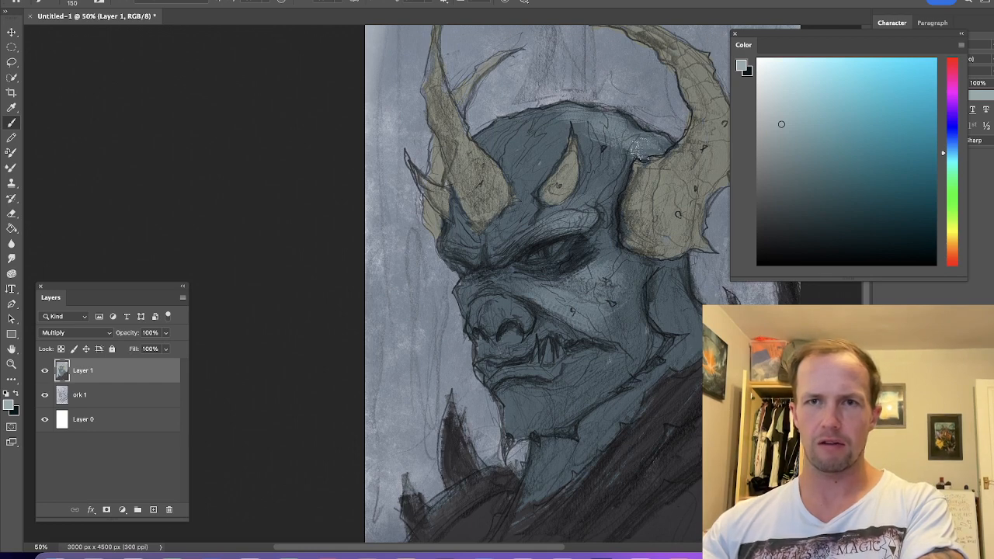
# Paint pale cyan-grey texture highlights over the brow ridge, chin, jaw and lower cheek, using a brush of about 175 to 200 px.
pyautogui.press(']')
pyautogui.press(']')
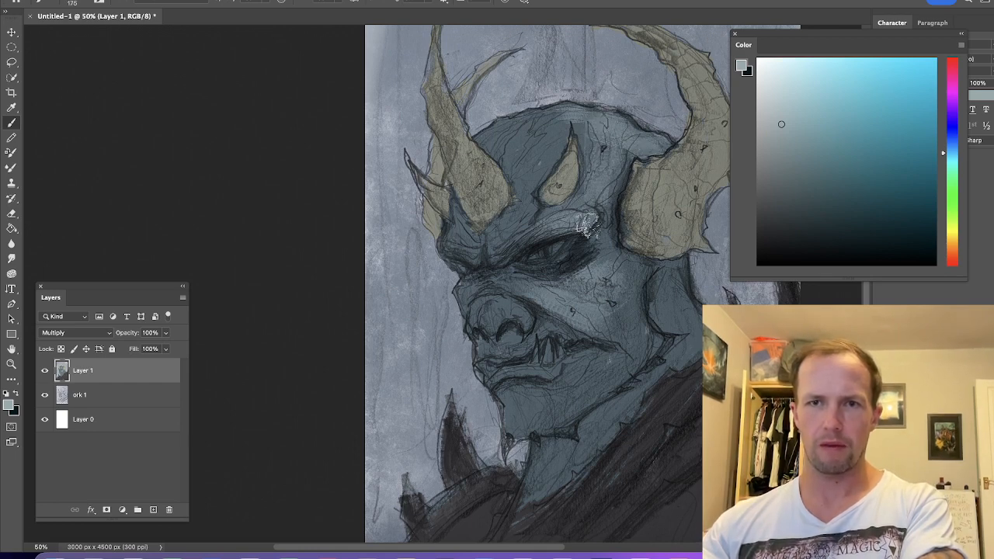
pyautogui.press('[')
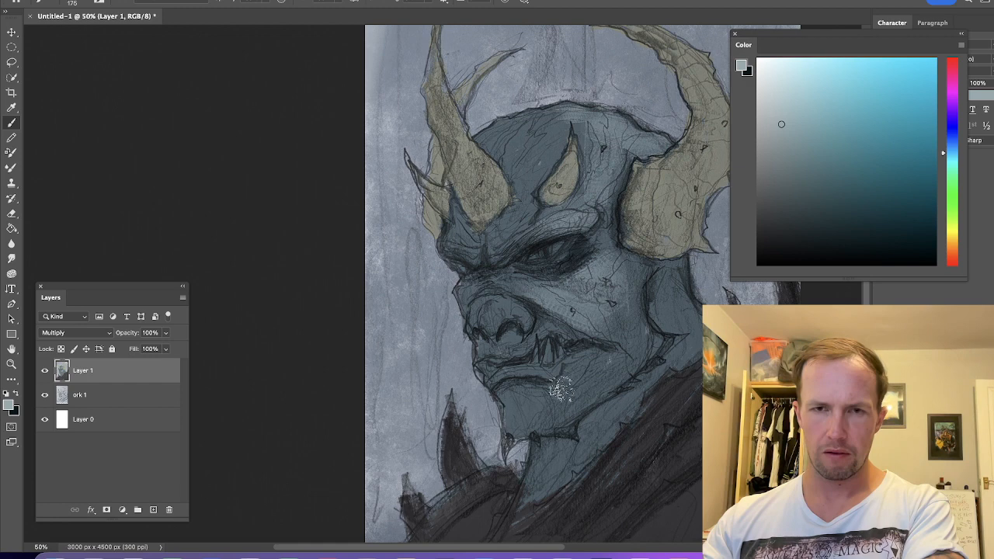
pyautogui.press(']')
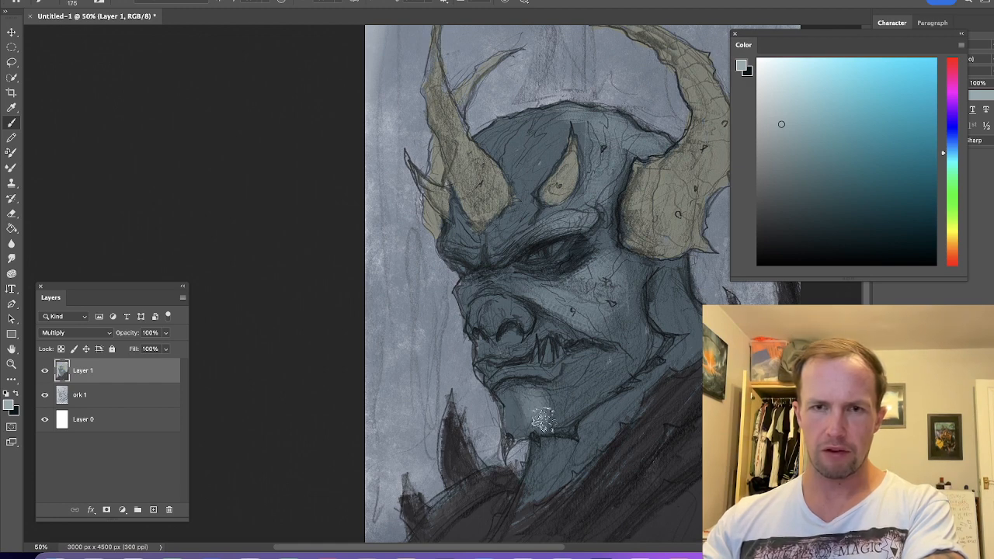
pyautogui.press(']')
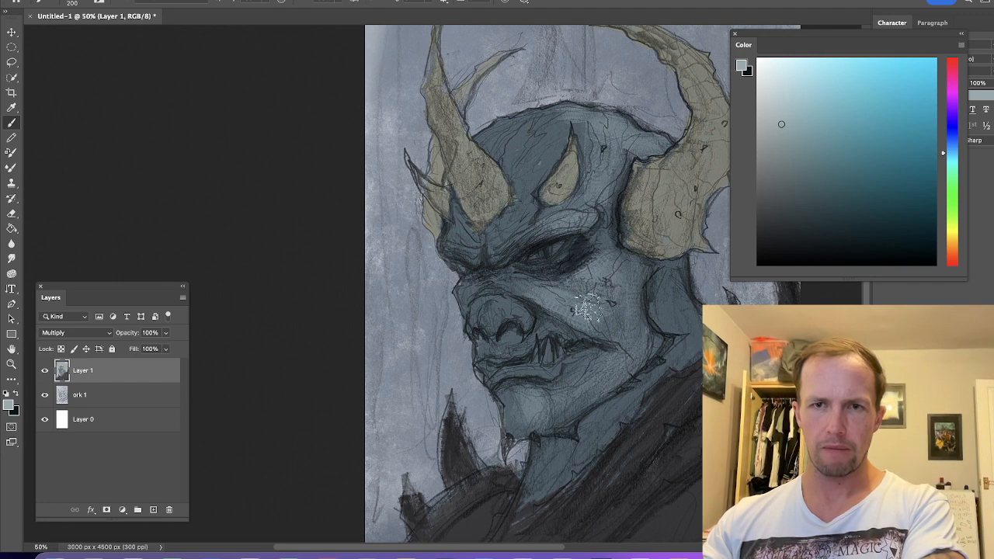
# Highlight the nose, the inner brow and the forehead around the small horn with pale cyan-grey at 150 to 175 px.
pyautogui.press('[')
pyautogui.press('[')
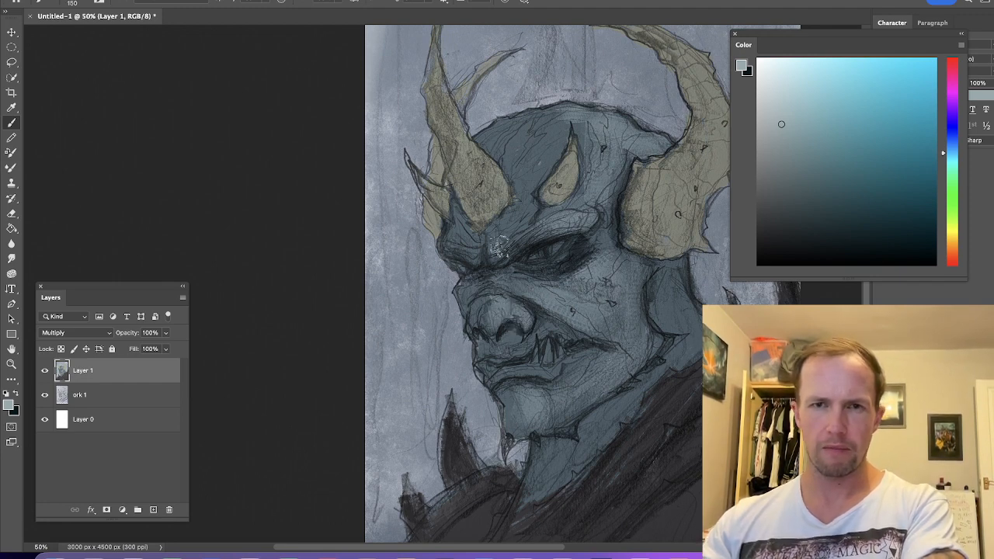
pyautogui.press(']')
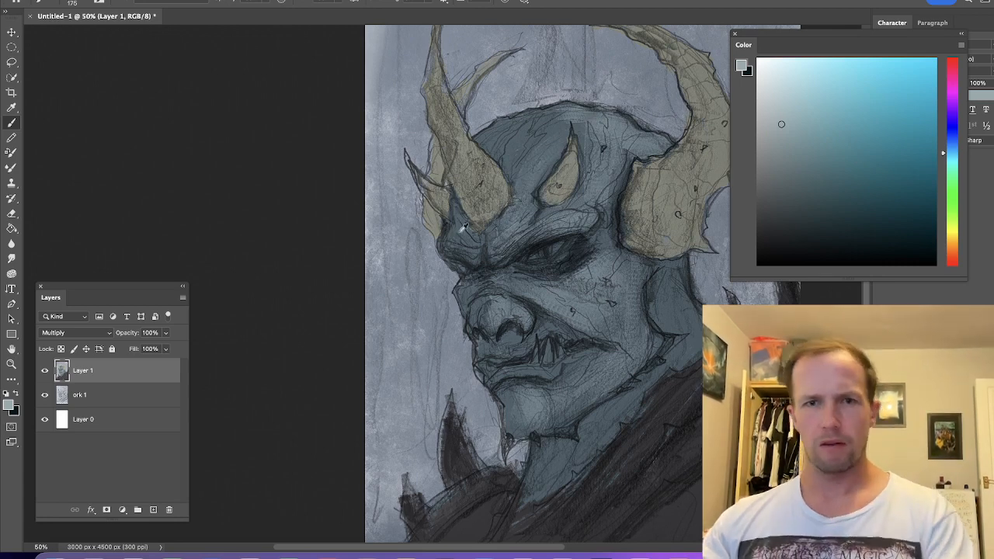
# Mix a dark navy blue and shade the skin around the base of the front horn with the texture brush at 150 px.
pyautogui.keyDown('alt'); pyautogui.click(514, 216); pyautogui.keyUp('alt')
pyautogui.click(948, 139)
pyautogui.click(818, 221)
pyautogui.press('[')
pyautogui.press('[')
pyautogui.moveTo(459, 212); pyautogui.dragTo(459, 233)
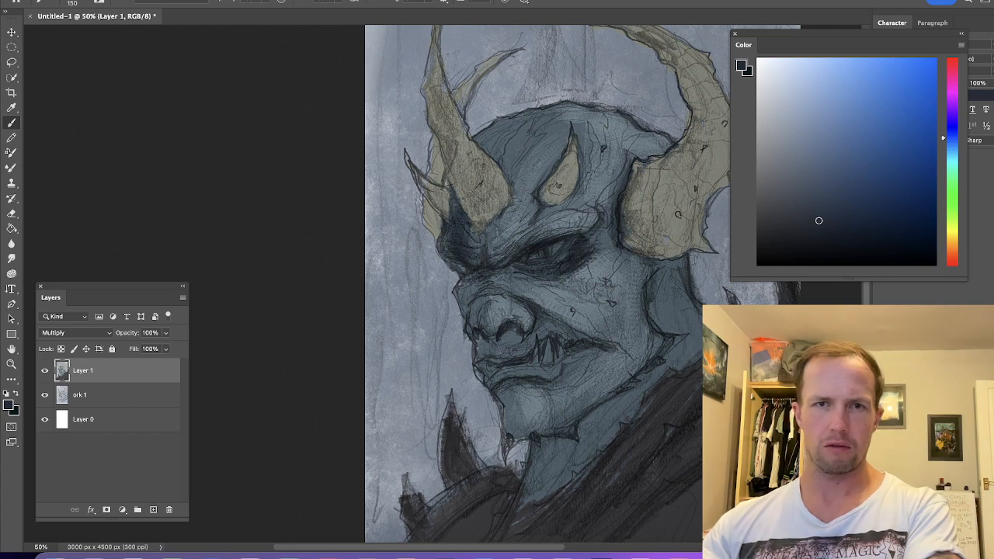
# Enlarge the texture brush and shade the upper skull behind the front horn with dark navy.
pyautogui.press(']')
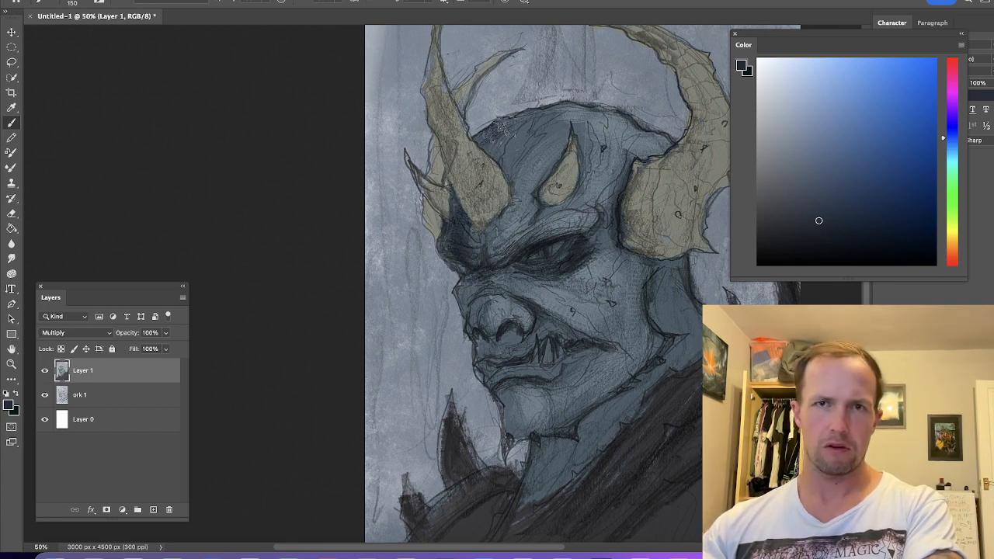
pyautogui.press(']')
pyautogui.press(']')
pyautogui.moveTo(491, 145); pyautogui.dragTo(563, 121)
pyautogui.press(']')
pyautogui.press(']')
pyautogui.press(']')
# Shade the front edge of the snout, the lips and the area under the lower lip with dark navy at 150 to 175 px.
pyautogui.press('[')
pyautogui.press('[')
pyautogui.press('[')
pyautogui.press('[')
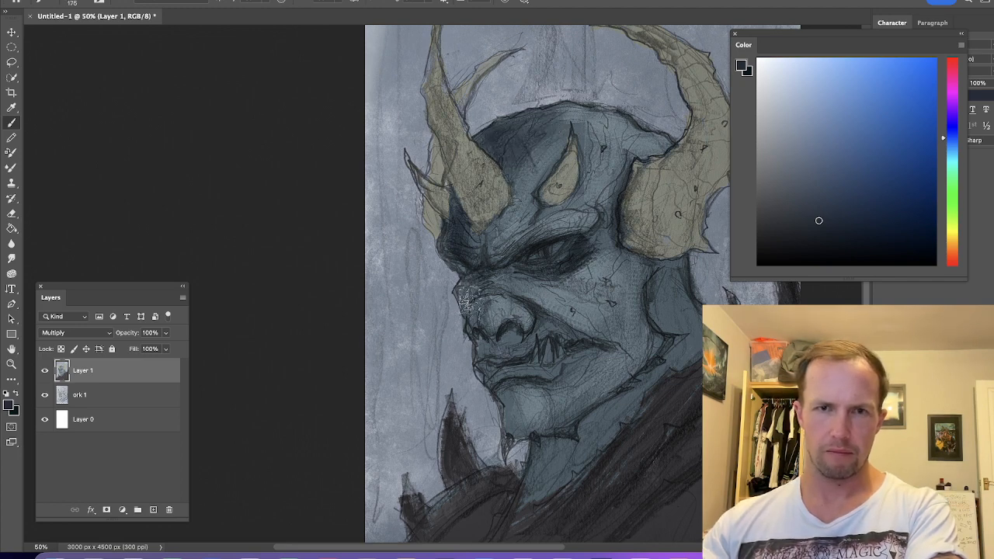
pyautogui.press('[')
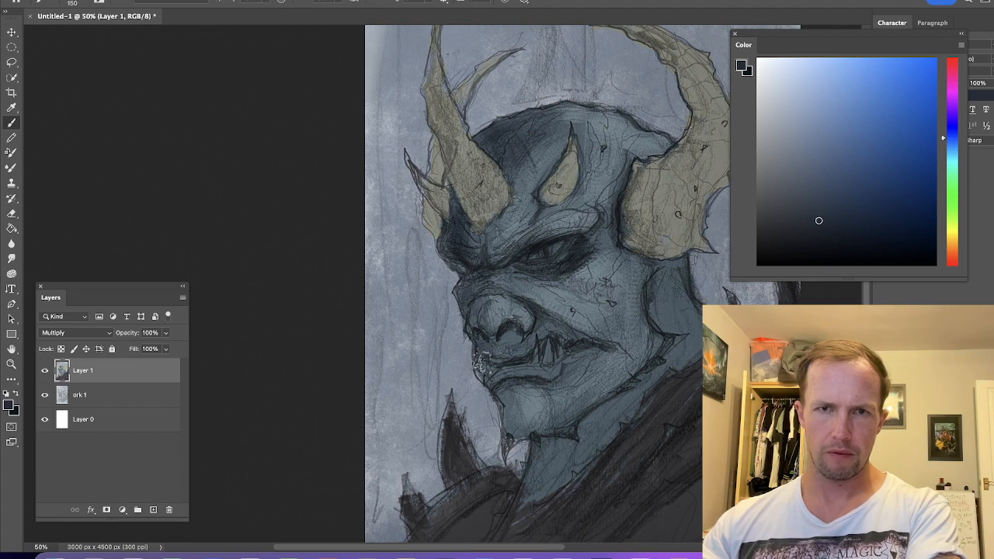
pyautogui.press(']')
pyautogui.press(']')
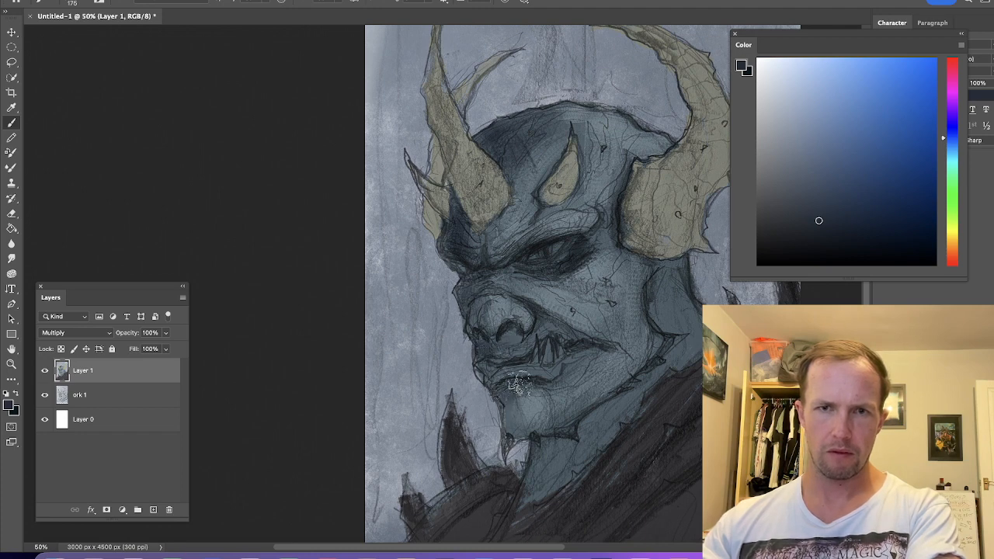
pyautogui.press('[')
pyautogui.press('[')
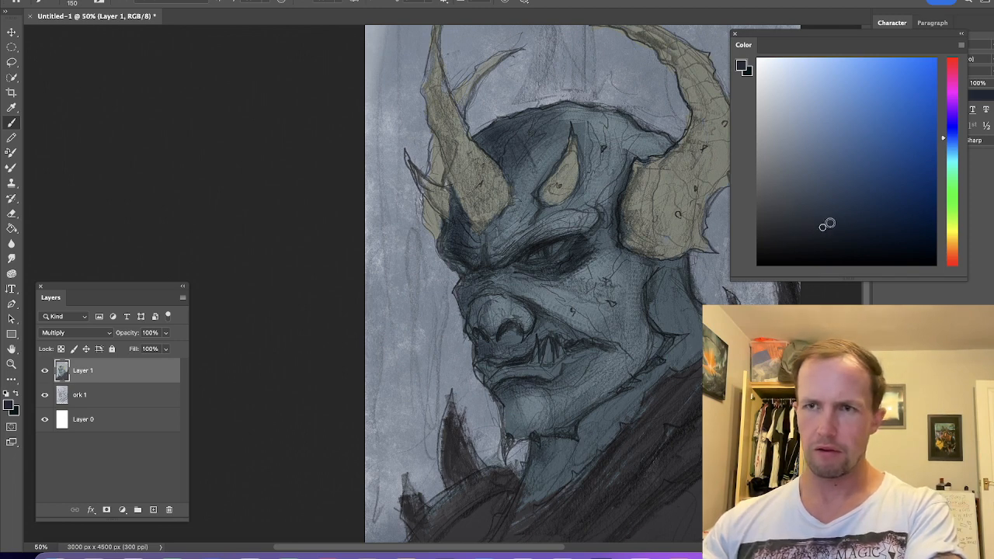
# Shift the dark navy to a slightly greener blue and shade the neck beneath the chin and jaw at about 150 px.
pyautogui.moveTo(955, 139); pyautogui.dragTo(955, 145)
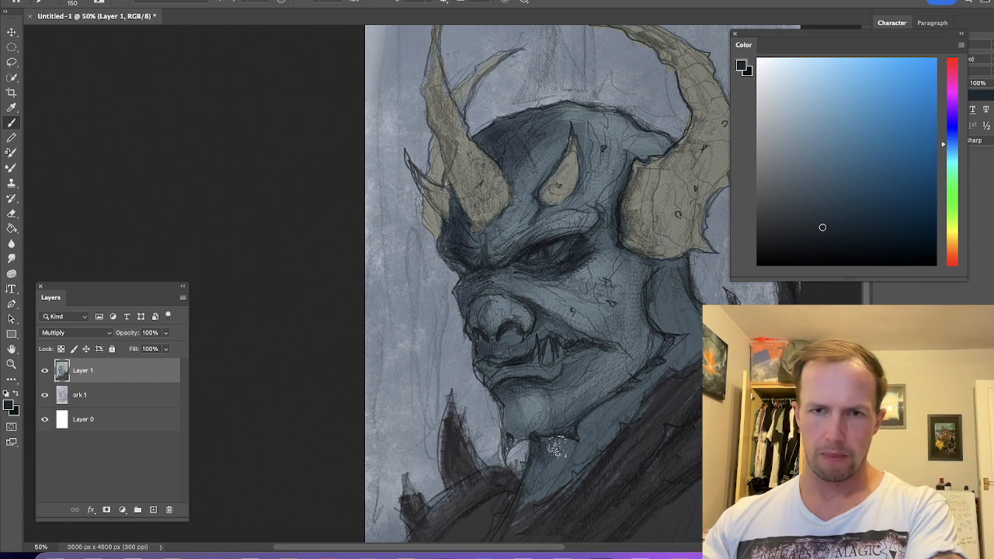
pyautogui.press(']')
pyautogui.press(']')
pyautogui.press('[')
pyautogui.press('[')
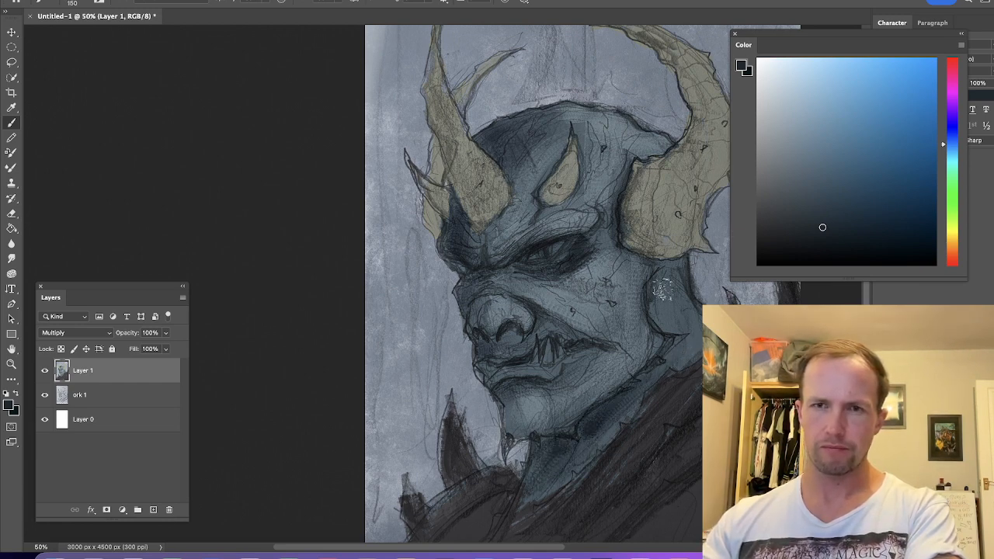
# Deepen the dark blue shading behind the jaw and on the neck, varying the texture brush between 150 and 250 px.
pyautogui.press(']')
pyautogui.press(']')
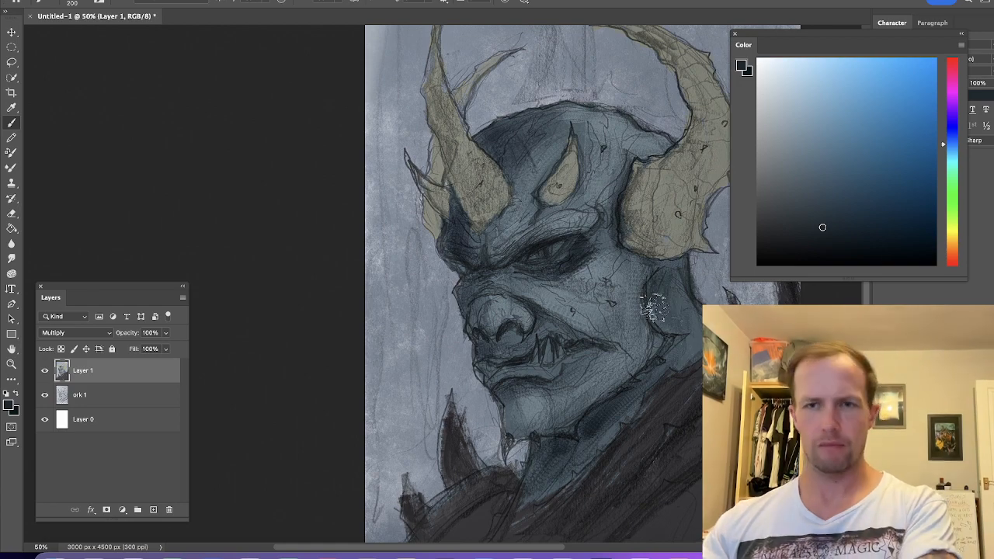
pyautogui.press(']')
pyautogui.scroll(-5, 607, 299)
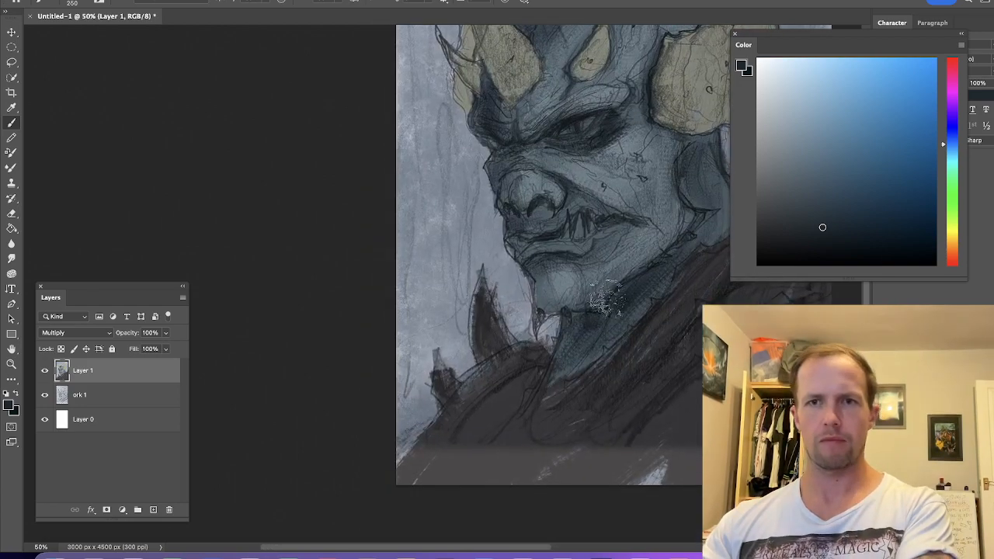
pyautogui.press('[')
pyautogui.press('[')
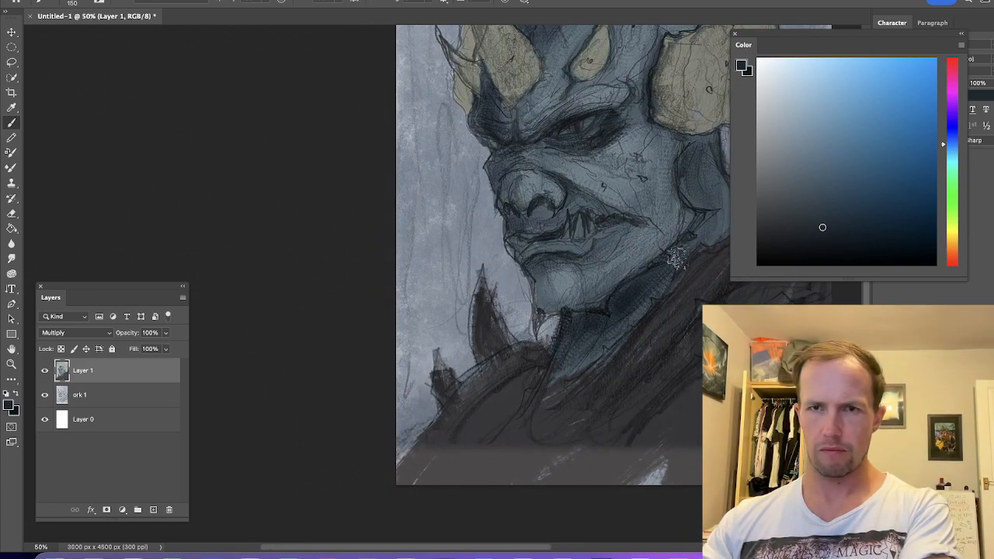
# Mix a pale cyan and paint texture highlights over the cheek with the brush enlarged to 175 to 200 px.
pyautogui.scroll(4, 594, 309)
pyautogui.hscroll(2, 594, 309)
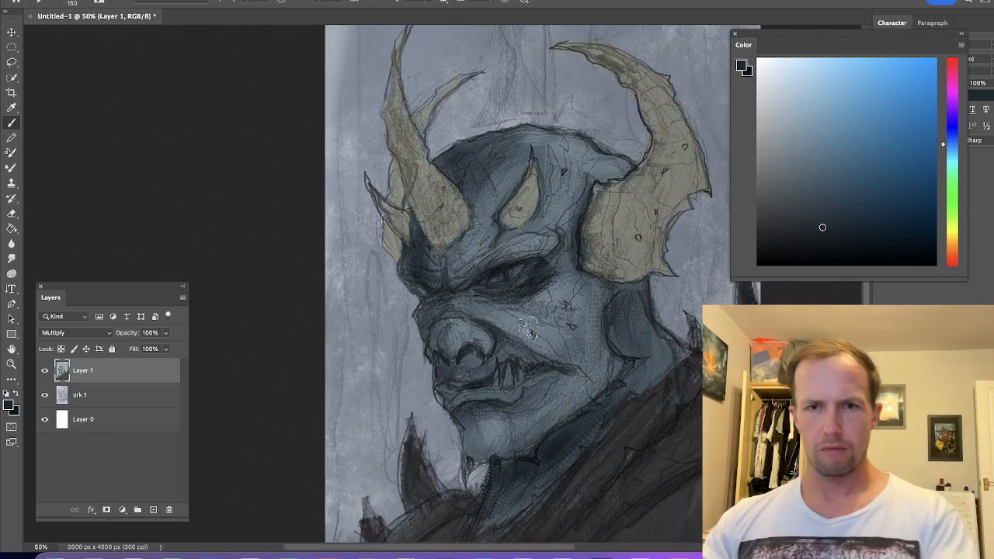
pyautogui.click(786, 112)
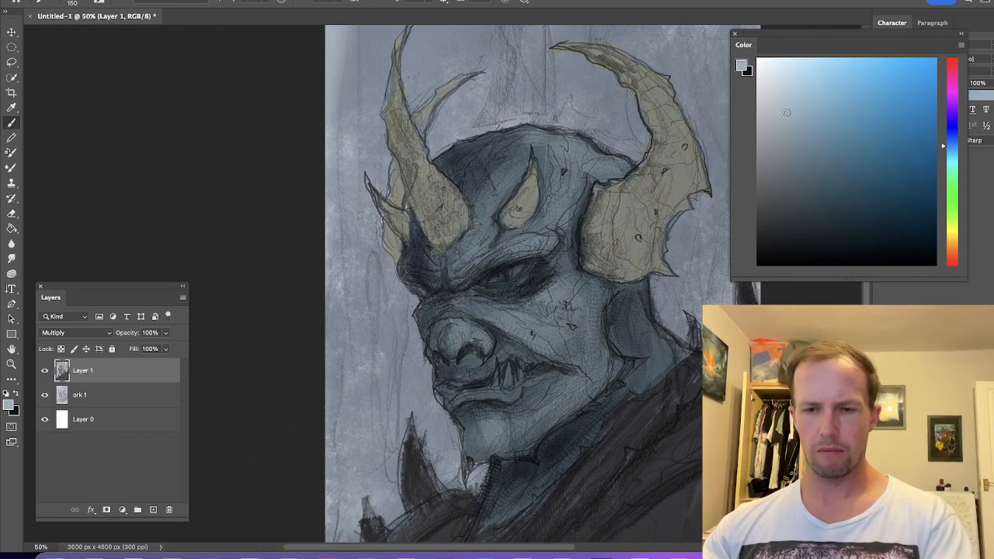
pyautogui.moveTo(952, 152); pyautogui.dragTo(953, 159)
pyautogui.press(']')
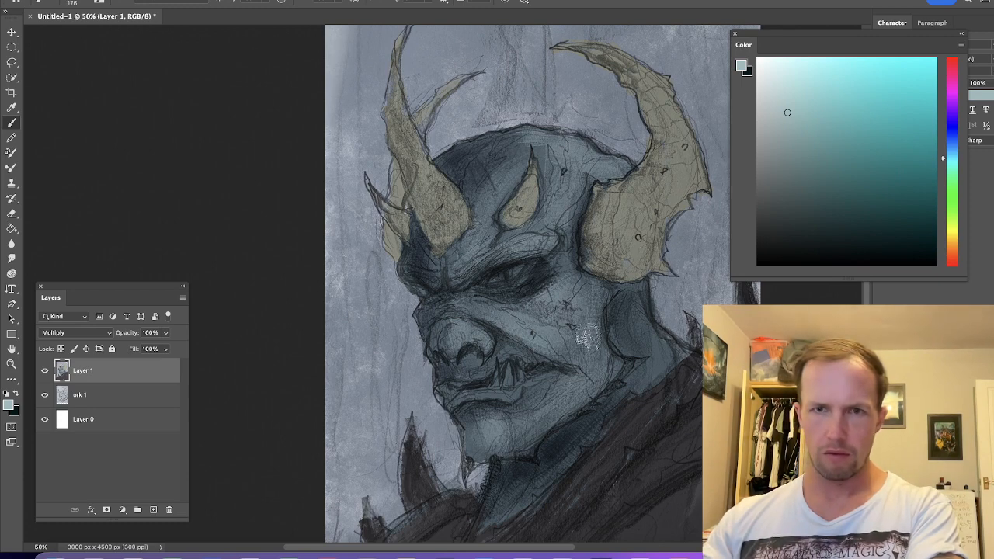
pyautogui.press(']')
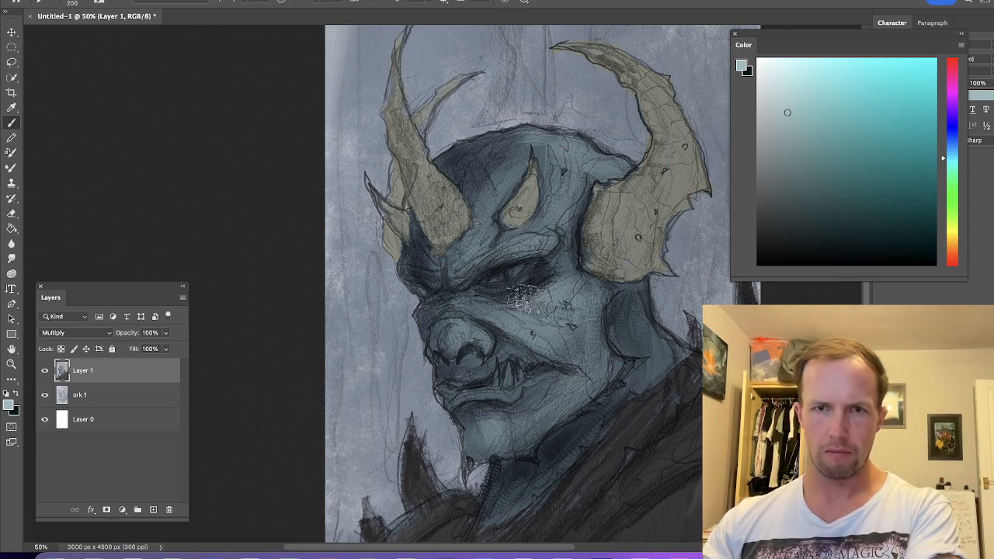
# Add pale cyan highlights beneath the eye at 125 px, and over the skull and temple beside the large horn at 250 px.
pyautogui.press('[')
pyautogui.press('[')
pyautogui.press('[')
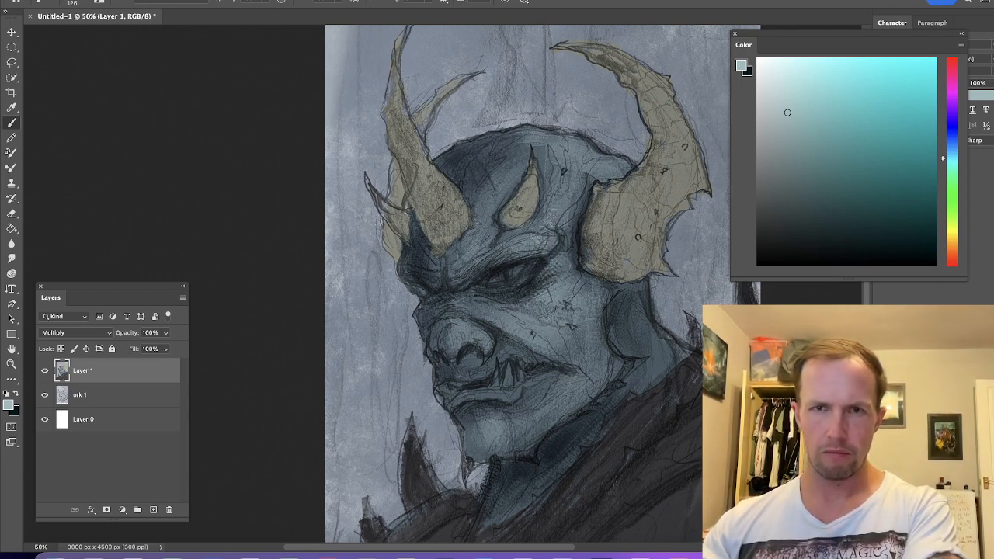
pyautogui.press(']')
pyautogui.press(']')
pyautogui.press(']')
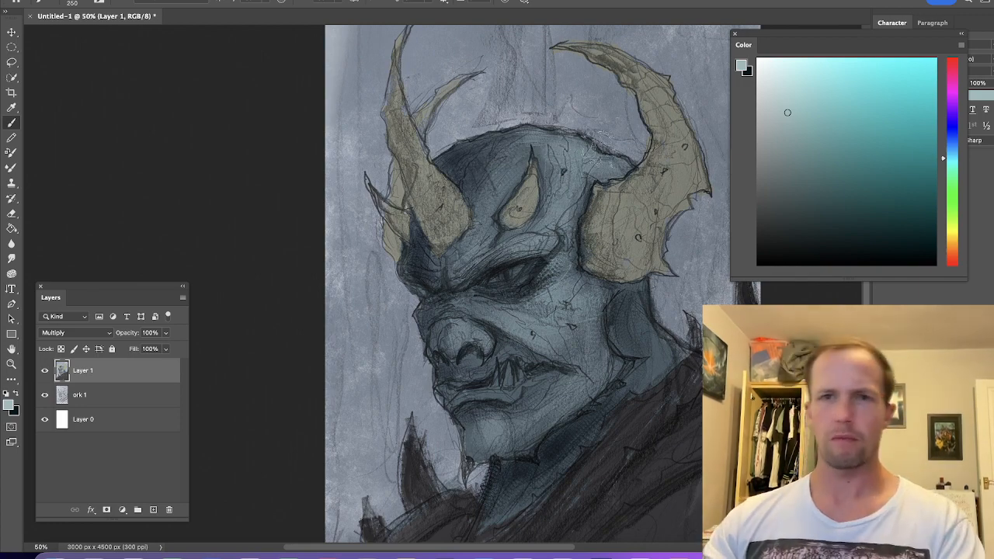
pyautogui.moveTo(588, 130); pyautogui.dragTo(576, 241)
# Merge all visible layers into a single layer.
pyautogui.moveTo(518, 342); pyautogui.dragTo(534, 163)
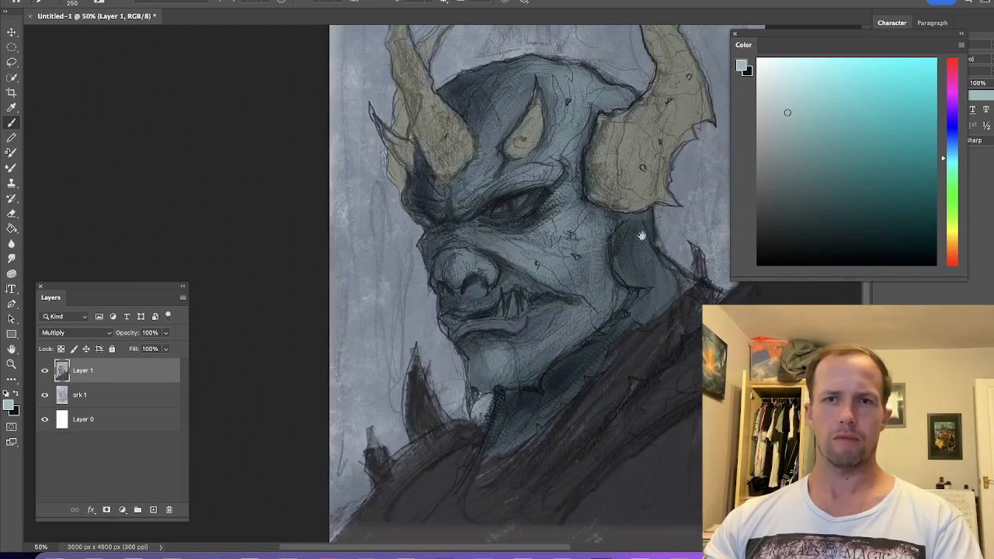
pyautogui.moveTo(657, 243); pyautogui.dragTo(627, 257)
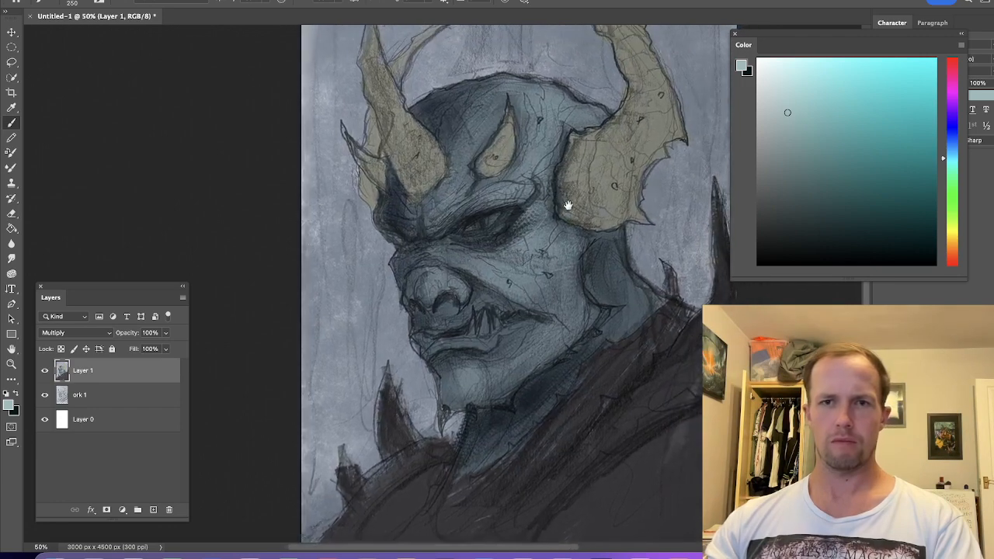
pyautogui.rightClick(120, 376)
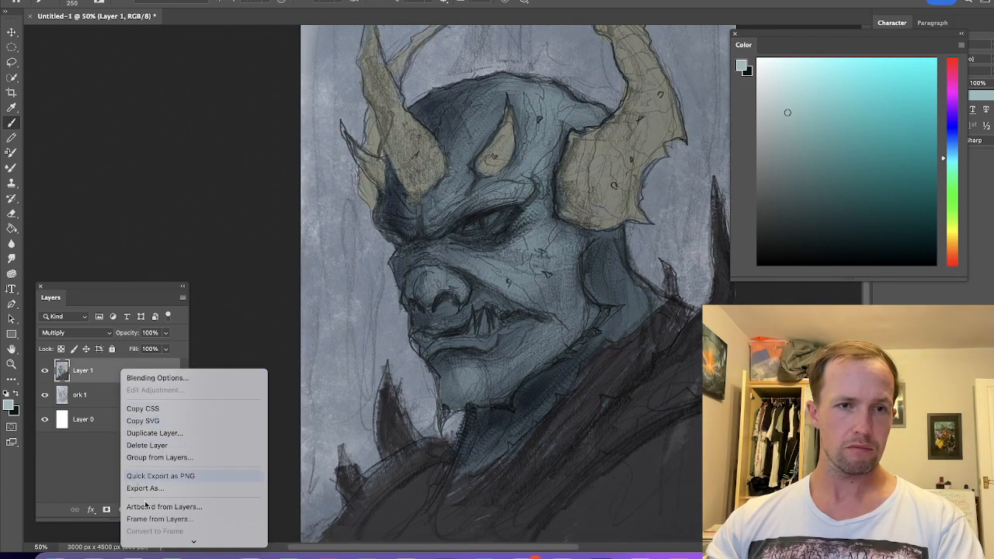
pyautogui.moveTo(185, 545)
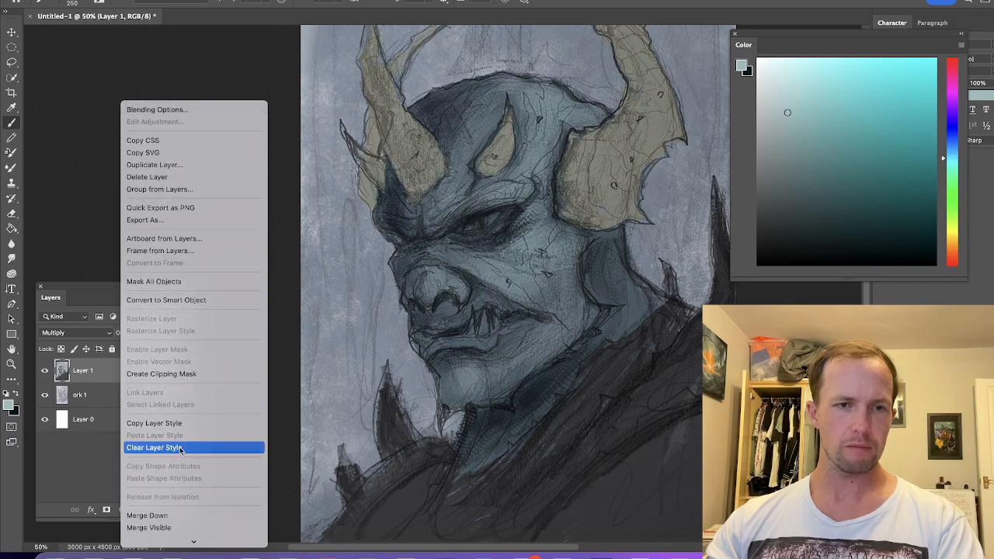
pyautogui.click(182, 492)
pyautogui.hotkey('ctrl', '-')
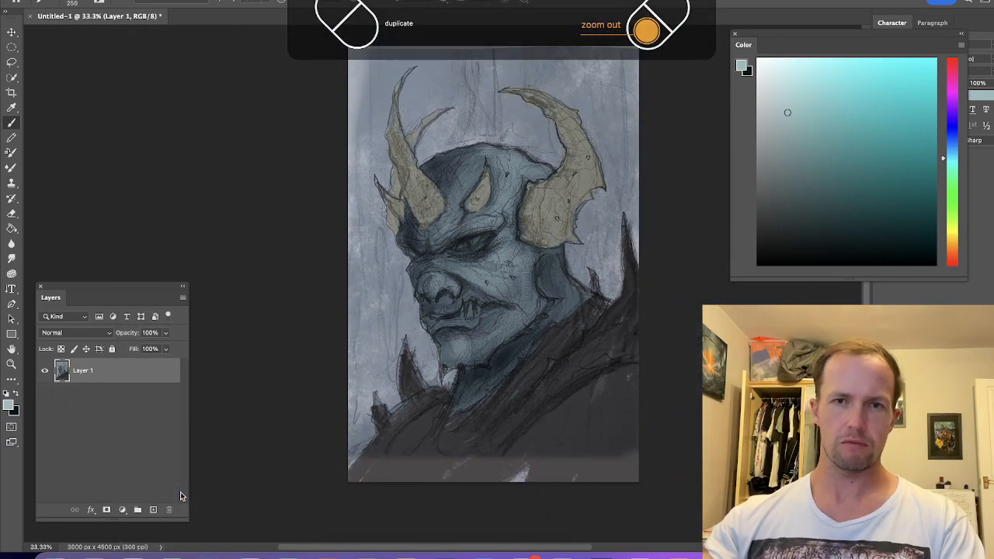
# Sample the dark grey of the armour and switch to a different brush preset at 200 px.
pyautogui.keyDown('alt'); pyautogui.click(605, 414); pyautogui.keyUp('alt')
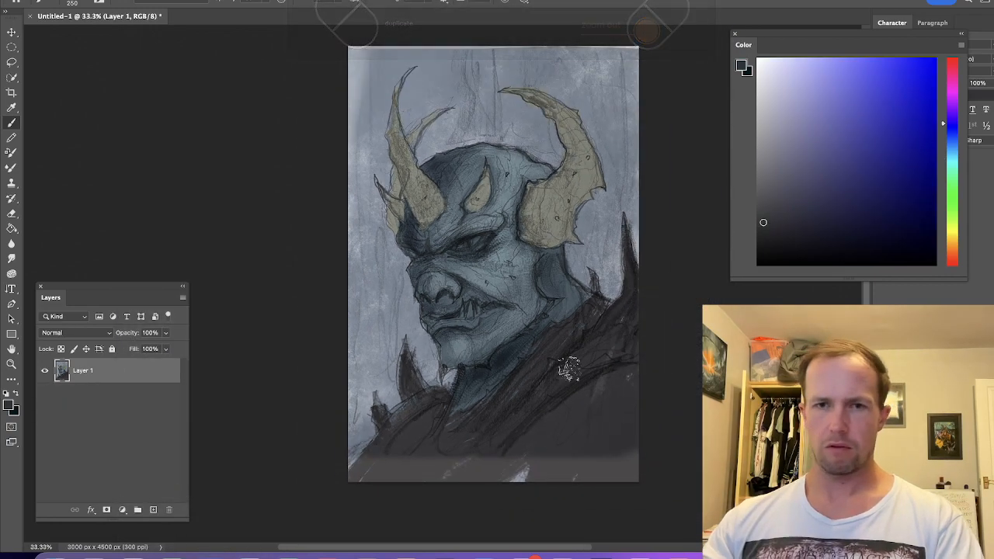
pyautogui.rightClick(567, 367)
pyautogui.scroll(6, 606, 438)
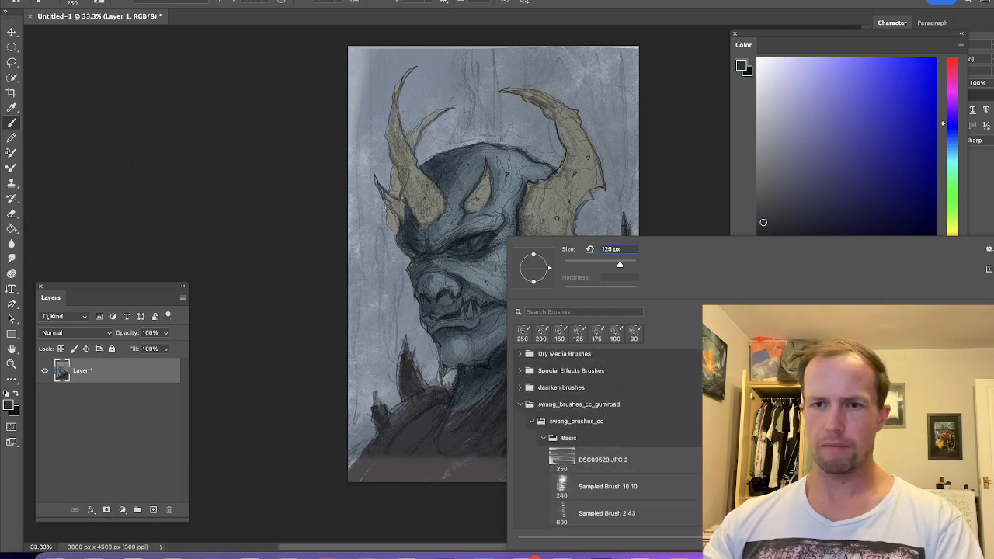
pyautogui.scroll(-4, 606, 439)
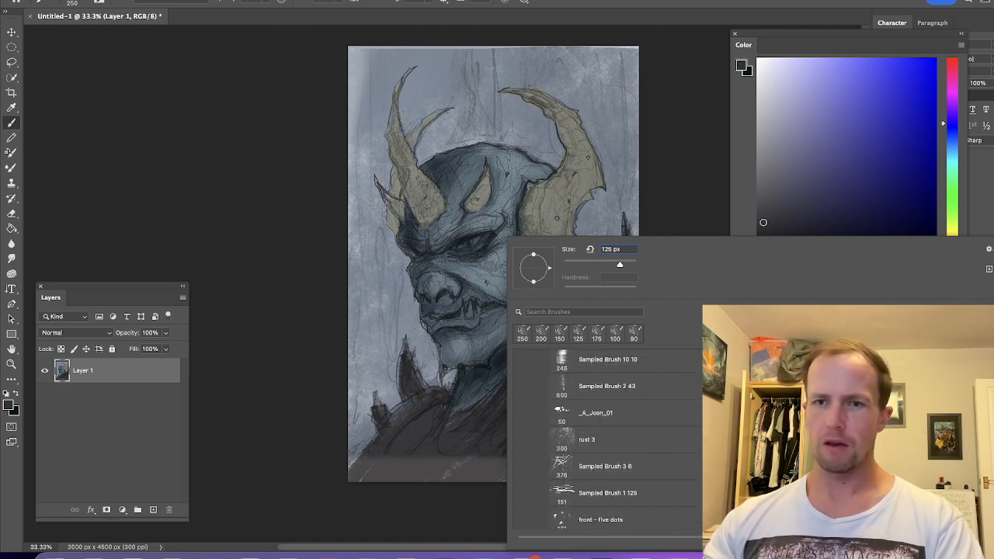
pyautogui.scroll(-3, 606, 439)
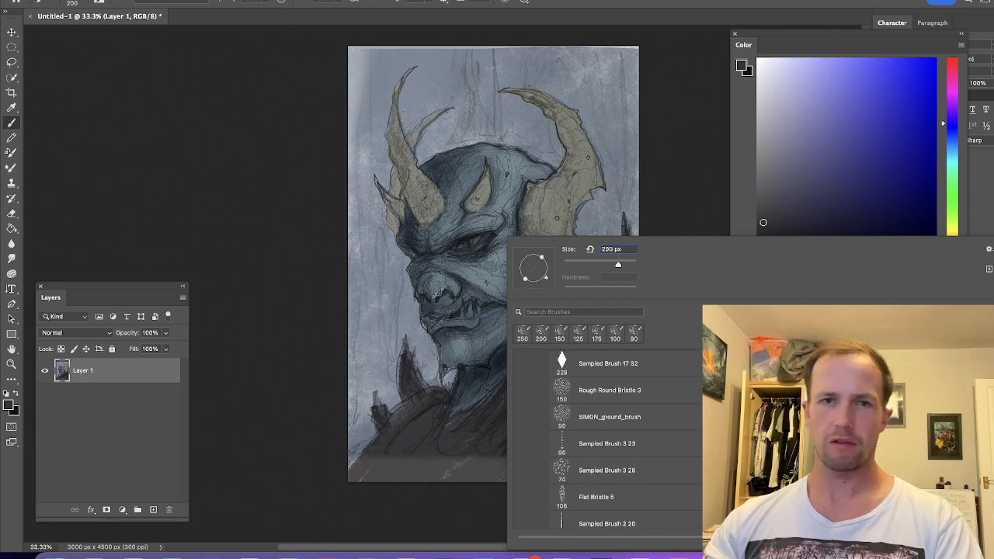
pyautogui.click(479, 440)
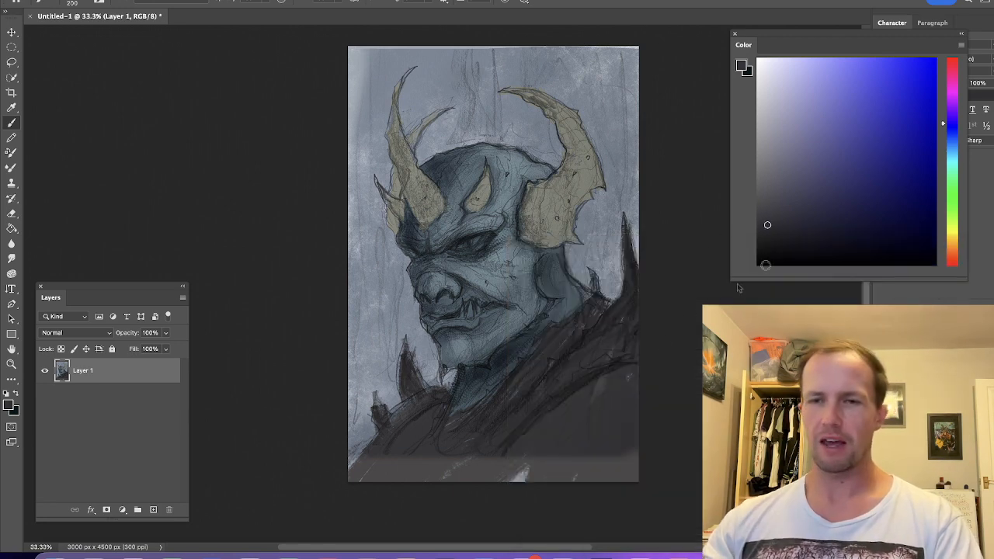
# Mix a near-black with a red hue and paint a broad shadow over the near shoulder's armour with an enlarged brush.
pyautogui.click(951, 263)
pyautogui.click(768, 242)
pyautogui.press(']')
pyautogui.press(']')
pyautogui.press(']')
pyautogui.press(']')
pyautogui.press(']')
pyautogui.moveTo(644, 434)
pyautogui.mouseDown()
pyautogui.moveTo(595, 487)
pyautogui.moveTo(671, 414)
pyautogui.moveTo(547, 452)
pyautogui.moveTo(638, 359)
pyautogui.mouseUp()
pyautogui.press('[')
pyautogui.press('[')
pyautogui.moveTo(612, 394); pyautogui.dragTo(473, 517)
# Reduce the brush to about 200 px and paint a near-black shadow along the far shoulder's armour.
pyautogui.press('[')
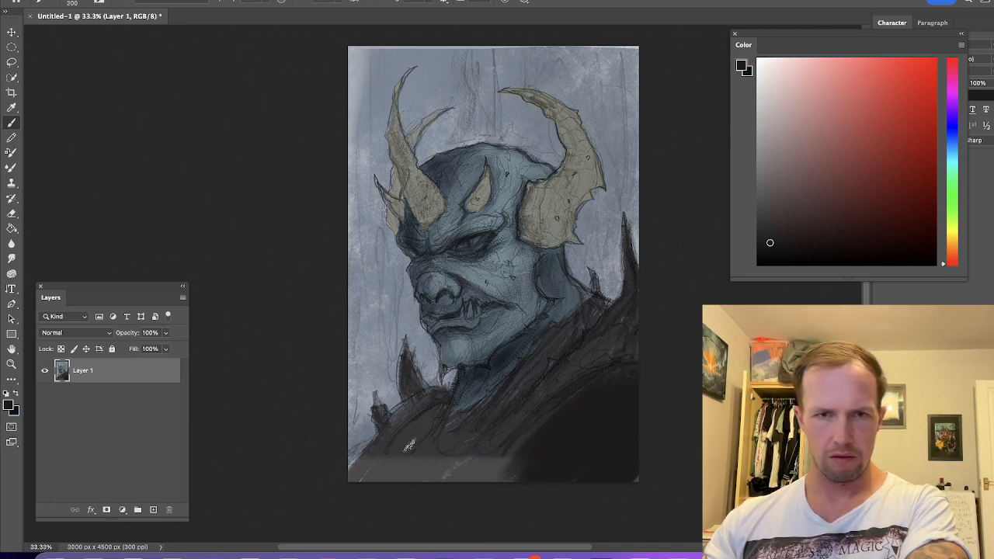
pyautogui.press(']')
pyautogui.press('[')
pyautogui.press('[')
pyautogui.moveTo(438, 410)
pyautogui.mouseDown()
pyautogui.moveTo(381, 490)
pyautogui.moveTo(400, 474)
pyautogui.mouseUp()
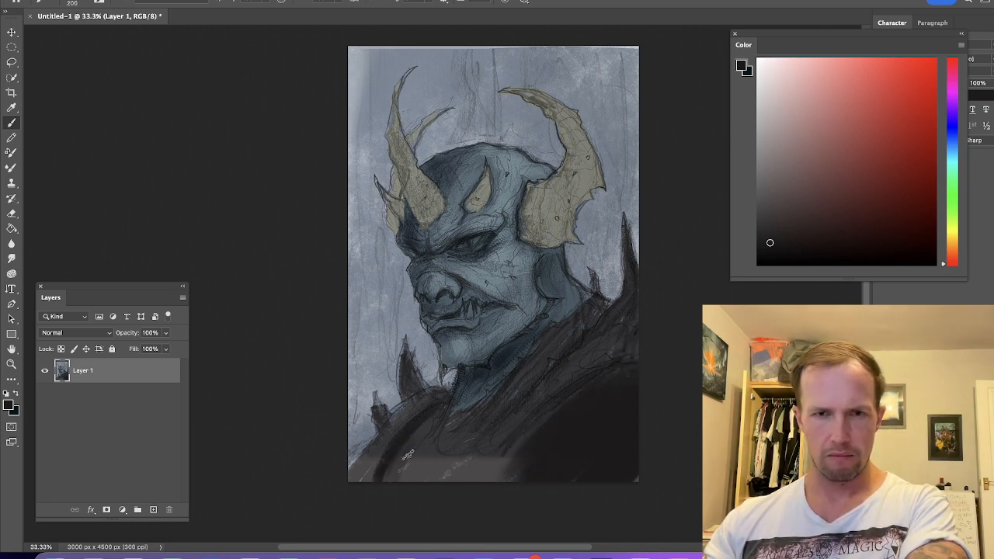
# Deepen and smudge the near-black shadow on the far shoulder's armour with the brush at 200 to 300 px.
pyautogui.moveTo(430, 413); pyautogui.dragTo(410, 464)
pyautogui.press(']')
pyautogui.press('s')
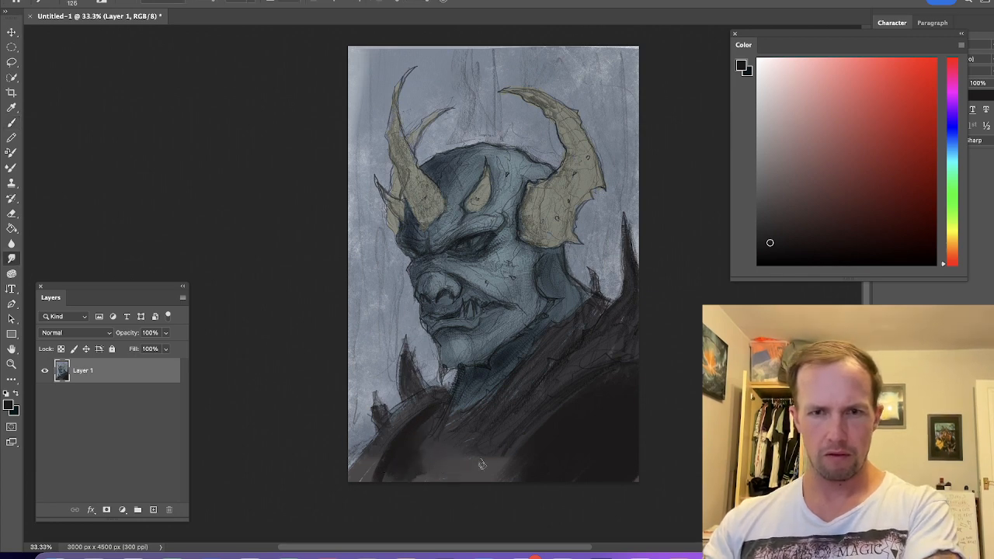
pyautogui.press('b')
pyautogui.moveTo(427, 434); pyautogui.dragTo(399, 507)
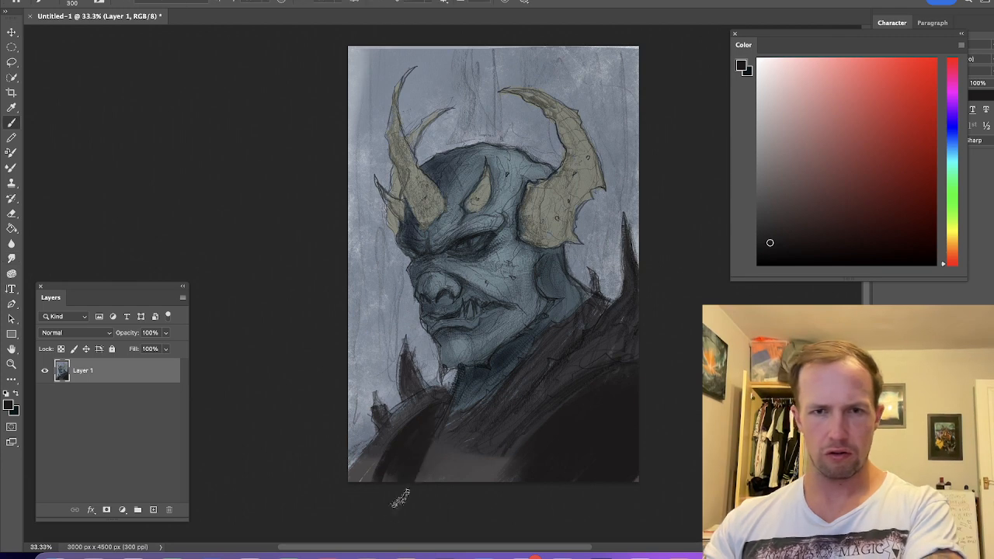
pyautogui.press('[')
pyautogui.press('[')
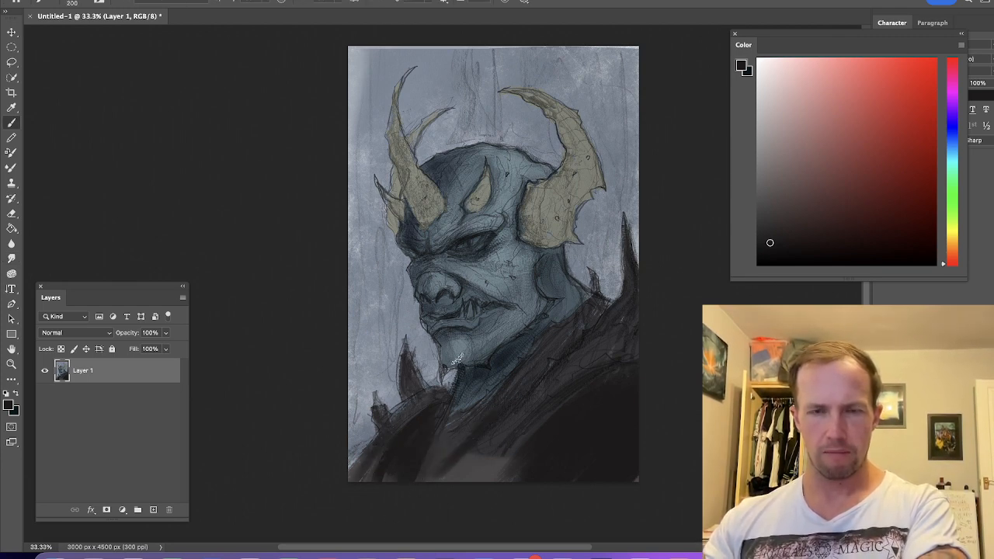
pyautogui.press('[')
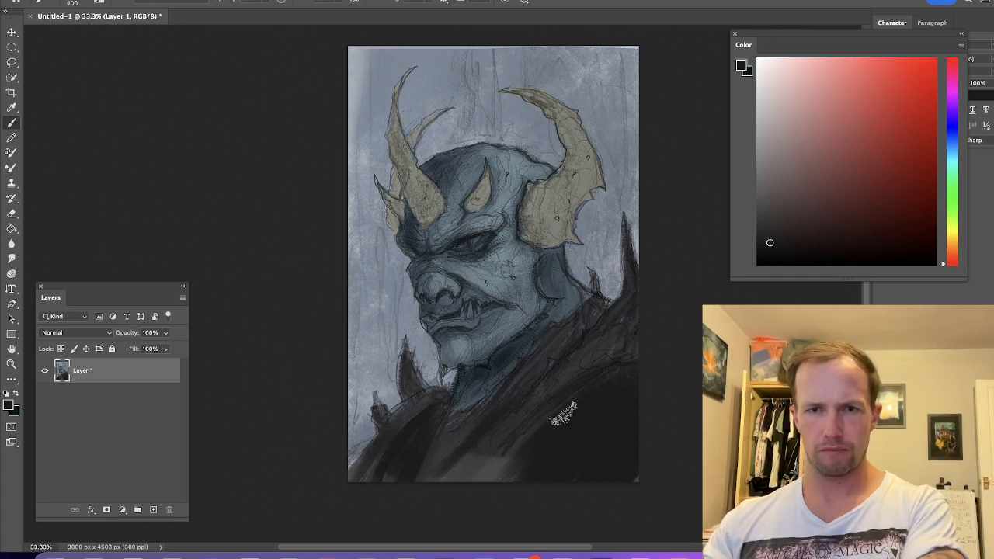
# Paint an even darker near-black over the chest and near shoulder's armour, varying the brush size and finishing at about 175 px.
pyautogui.press(']')
pyautogui.press(']')
pyautogui.press(']')
pyautogui.press(']')
pyautogui.press('[')
pyautogui.press('[')
pyautogui.press('[')
pyautogui.press('[')
pyautogui.press('[')
pyautogui.press('[')
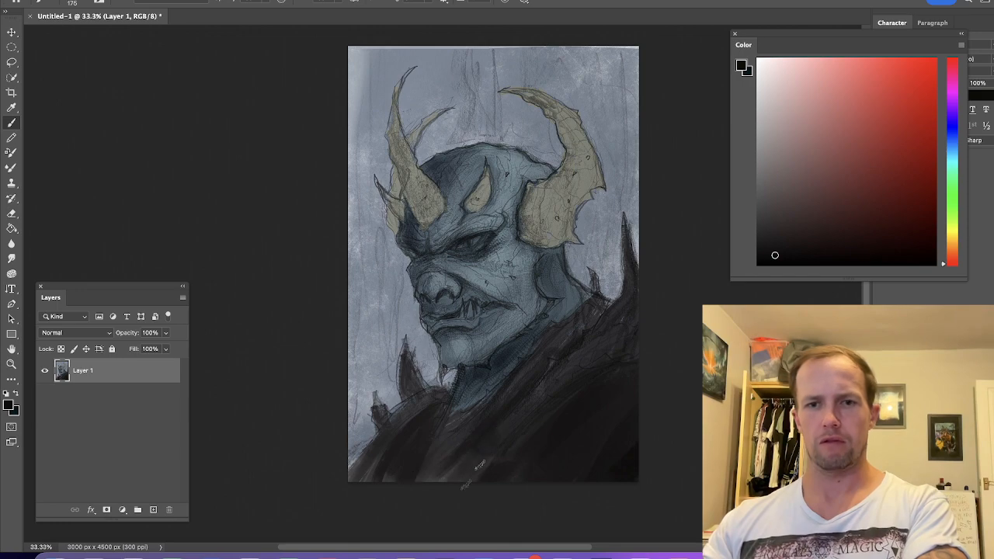
# Pick a light grey with a cyan-blue hue and paint thin highlights along the collar's ridges with a 60 px brush.
pyautogui.click(766, 148)
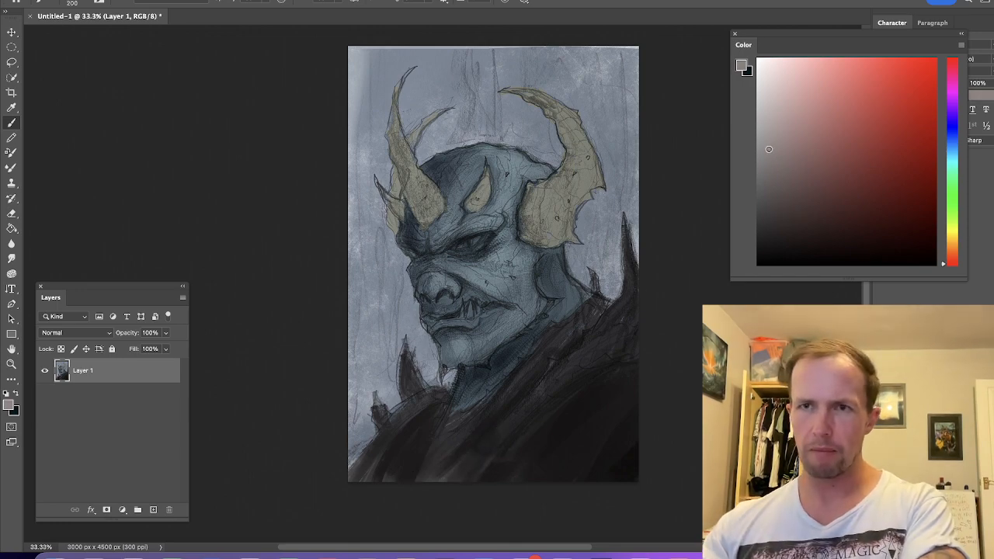
pyautogui.click(955, 154)
pyautogui.press('super+plus')
pyautogui.moveTo(444, 342); pyautogui.dragTo(434, 229)
pyautogui.press('[')
pyautogui.press('[')
pyautogui.press('[')
pyautogui.press('[')
pyautogui.press('[')
pyautogui.press('[')
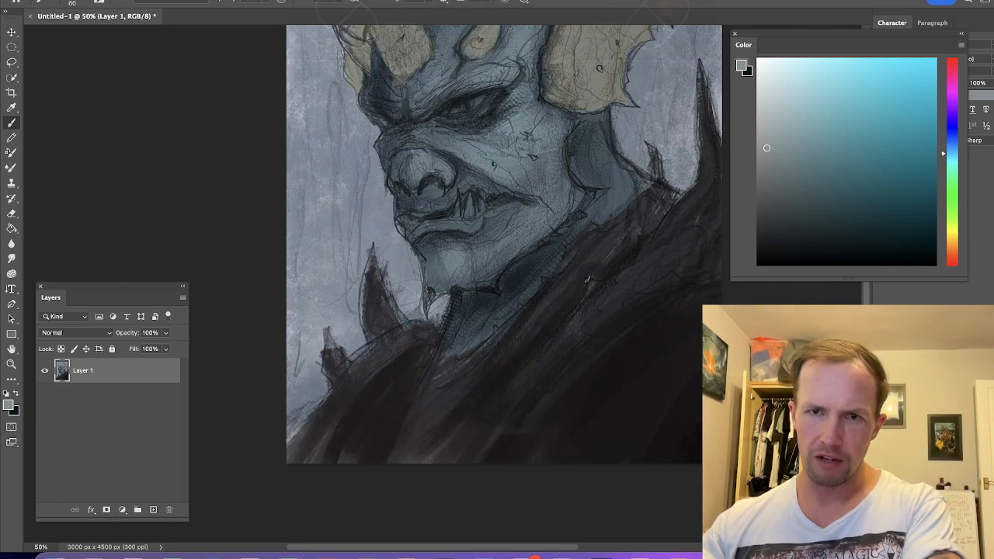
pyautogui.moveTo(656, 228); pyautogui.dragTo(648, 237)
pyautogui.moveTo(593, 285); pyautogui.dragTo(511, 387)
pyautogui.moveTo(670, 276)
pyautogui.mouseDown()
pyautogui.moveTo(632, 299)
pyautogui.moveTo(675, 277)
pyautogui.moveTo(611, 317)
pyautogui.moveTo(622, 313)
pyautogui.moveTo(524, 406)
pyautogui.mouseUp()
# Darken the grey, enlarge the brush to about 400 px and paint soft reflections on the near shoulder's armour.
pyautogui.press(']')
pyautogui.click(768, 169)
pyautogui.press(']')
pyautogui.press(']')
pyautogui.press(']')
pyautogui.moveTo(687, 325); pyautogui.dragTo(657, 348)
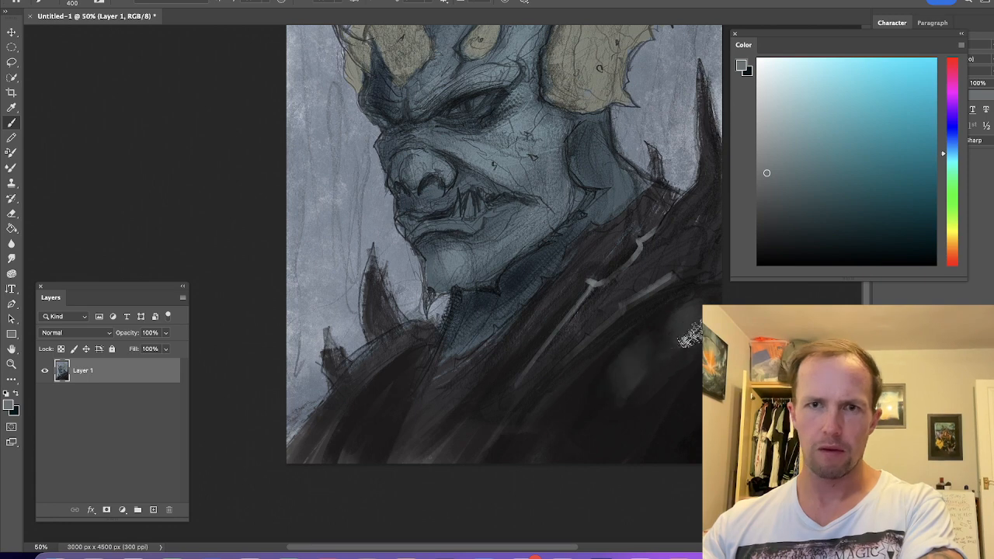
pyautogui.moveTo(636, 296); pyautogui.dragTo(553, 352)
# Reduce the brush to about 45 px and paint a thin grey highlight along the collar edge beside the neck.
pyautogui.press('[')
pyautogui.press('[')
pyautogui.press('[')
pyautogui.press('[')
pyautogui.press('[')
pyautogui.press('[')
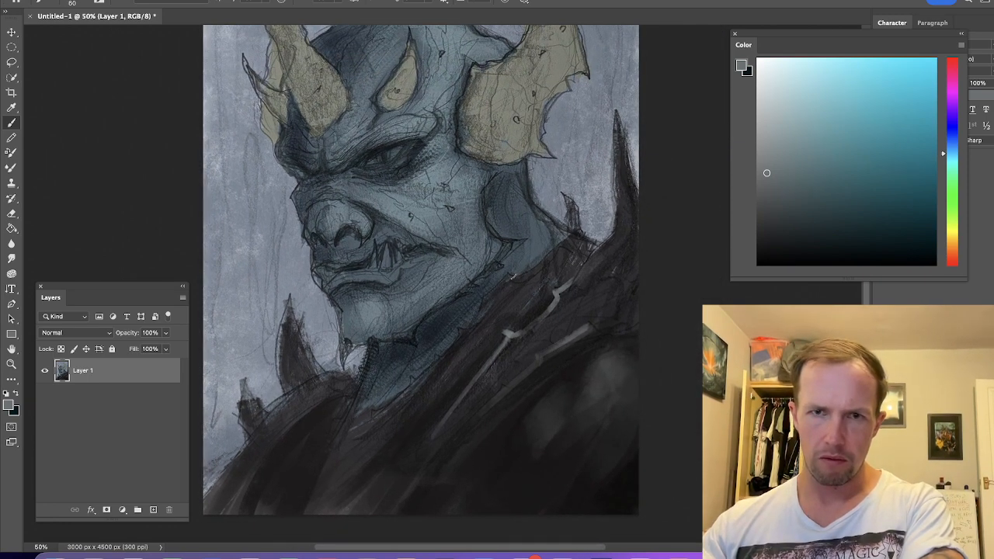
pyautogui.press('[')
pyautogui.press('[')
pyautogui.press('[')
pyautogui.press('[')
pyautogui.moveTo(466, 326); pyautogui.dragTo(406, 396)
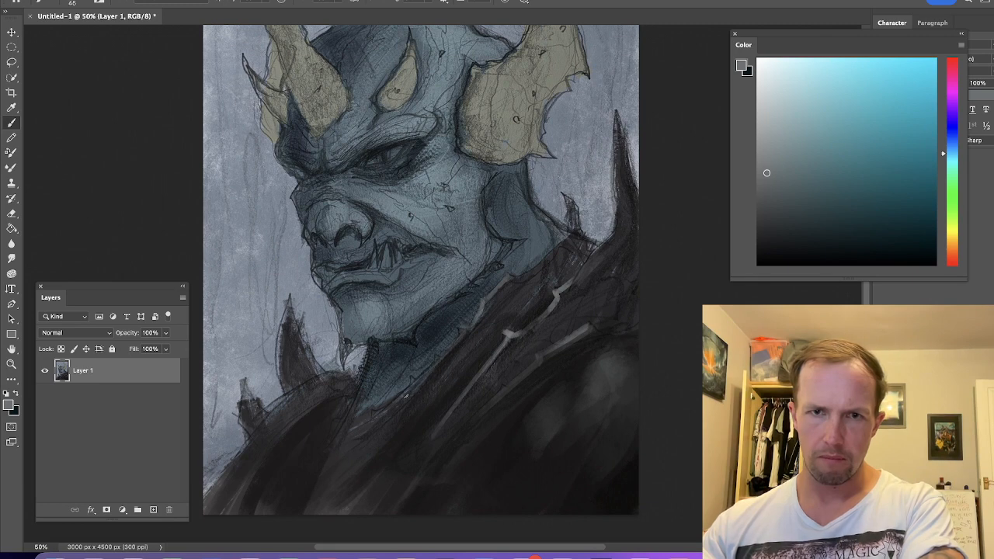
# Paint a curved grey highlight along the upper rim of the far shoulder's armour at about 100 px.
pyautogui.moveTo(329, 393)
pyautogui.mouseDown()
pyautogui.moveTo(366, 334)
pyautogui.moveTo(457, 273)
pyautogui.moveTo(386, 364)
pyautogui.mouseUp()
pyautogui.moveTo(462, 274)
pyautogui.mouseDown()
pyautogui.moveTo(425, 276)
pyautogui.moveTo(430, 319)
pyautogui.moveTo(350, 373)
pyautogui.mouseUp()
pyautogui.moveTo(462, 272); pyautogui.dragTo(400, 320)
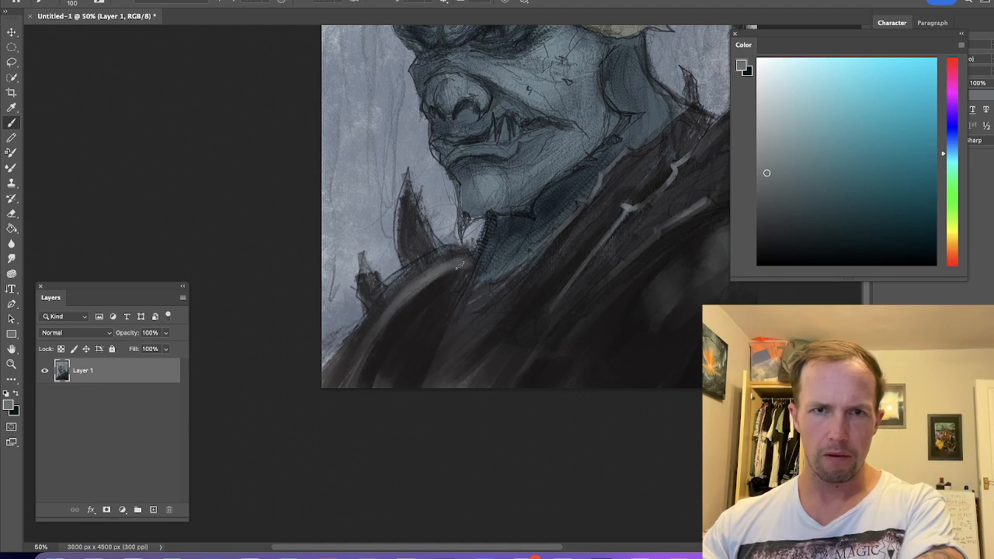
# Pick a slightly bluer grey and brighten the reflection on the near shoulder's armour with a 500 px brush.
pyautogui.moveTo(633, 278); pyautogui.dragTo(528, 295)
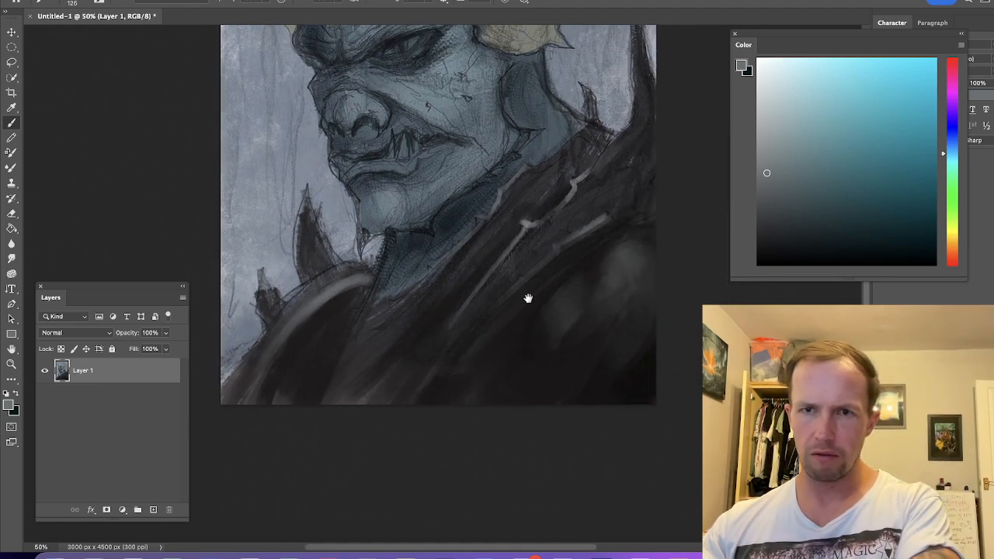
pyautogui.click(786, 166)
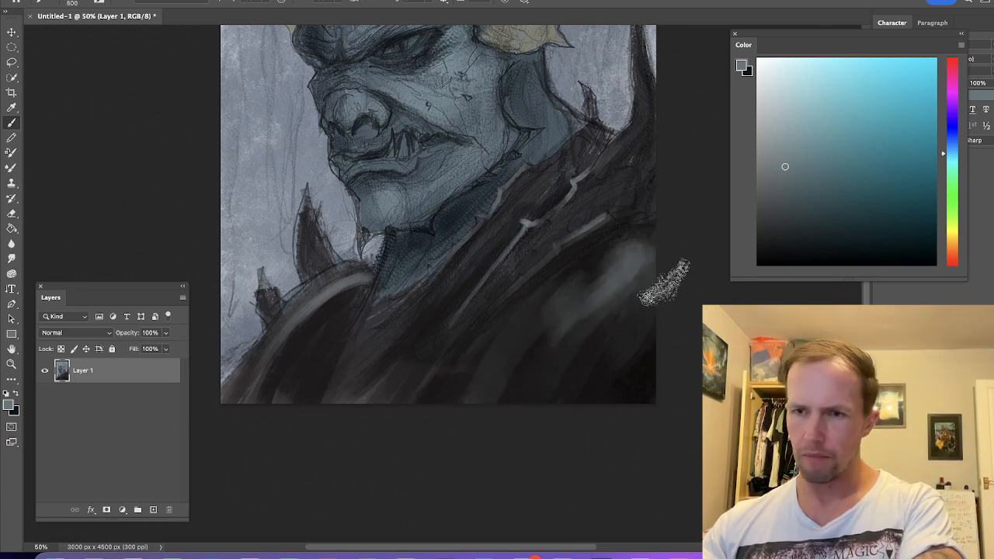
pyautogui.moveTo(529, 218); pyautogui.dragTo(546, 394)
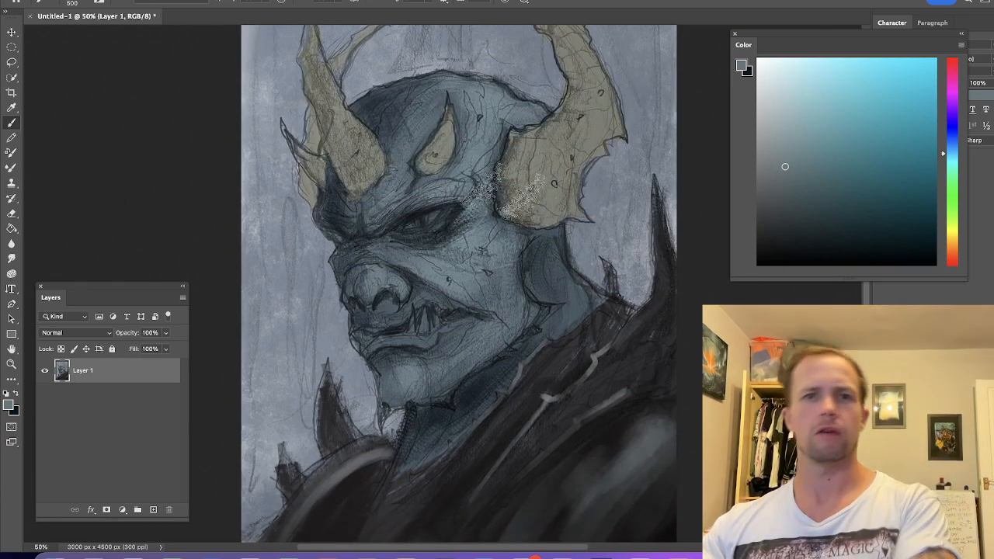
# Sample the dark blue of the brow, mix a near-black blue and reduce the brush to about 90 px.
pyautogui.keyDown('alt'); pyautogui.click(279, 230); pyautogui.keyUp('alt')
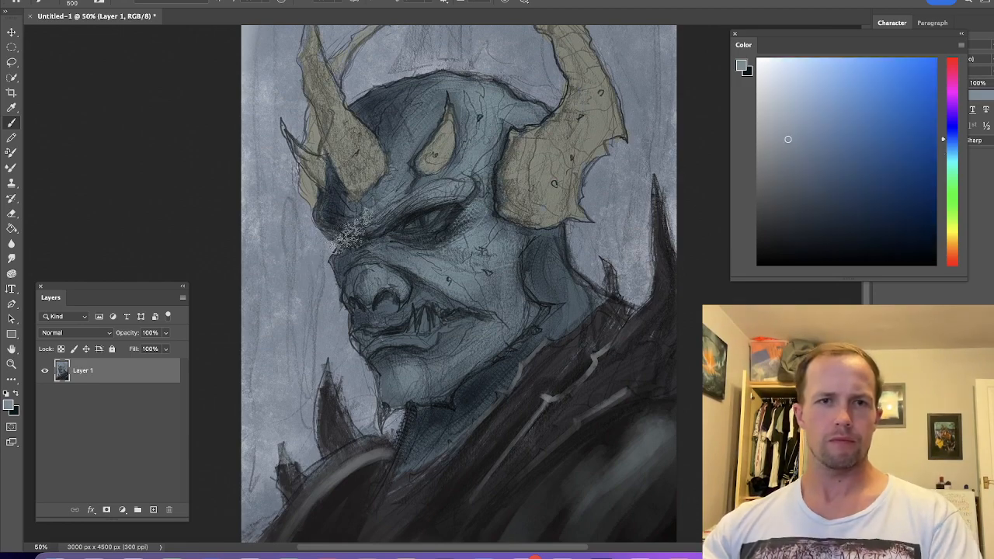
pyautogui.keyDown('alt'); pyautogui.click(337, 204); pyautogui.keyUp('alt')
pyautogui.click(815, 231)
pyautogui.press('super+plus')
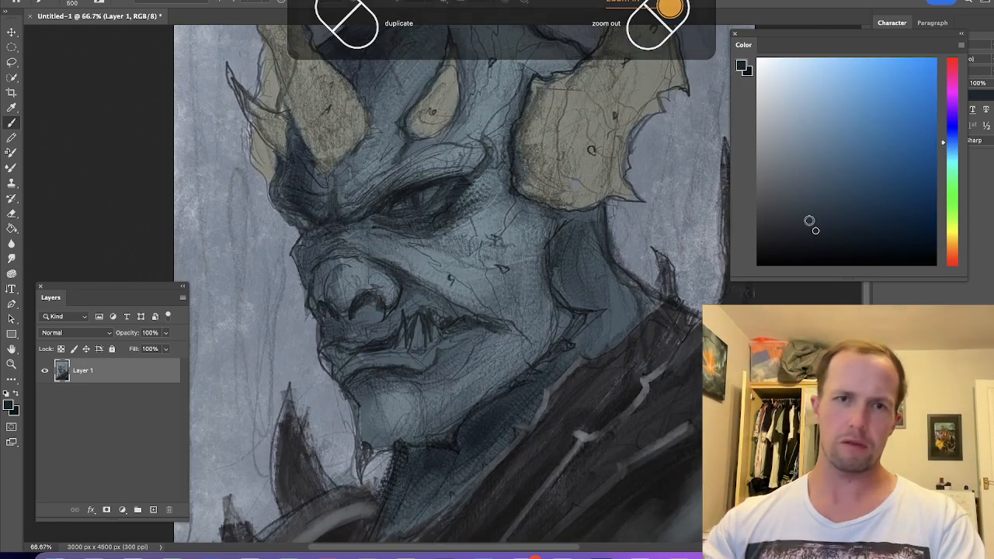
pyautogui.moveTo(344, 263); pyautogui.dragTo(508, 300)
pyautogui.moveTo(485, 230)
pyautogui.mouseDown()
pyautogui.moveTo(430, 276)
pyautogui.moveTo(425, 229)
pyautogui.moveTo(449, 211)
pyautogui.mouseUp()
pyautogui.press('[')
pyautogui.press('[')
pyautogui.press('[')
pyautogui.press('[')
pyautogui.press(']')
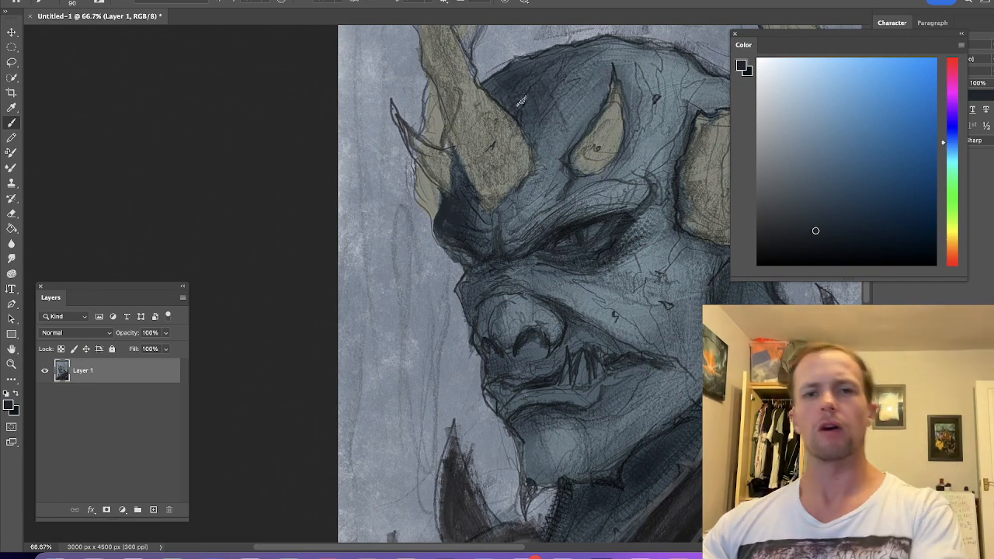
# Darken the bridge of the nose and the skin around the front horn and forehead horn bases with a 40 px brush.
pyautogui.hotkey('ctrl', '-')
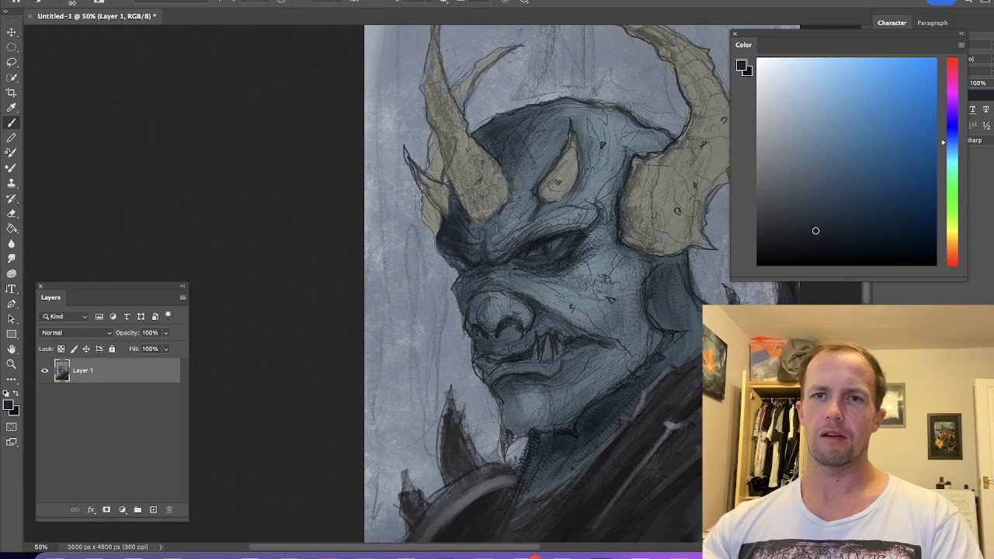
pyautogui.hotkey('ctrl', '+')
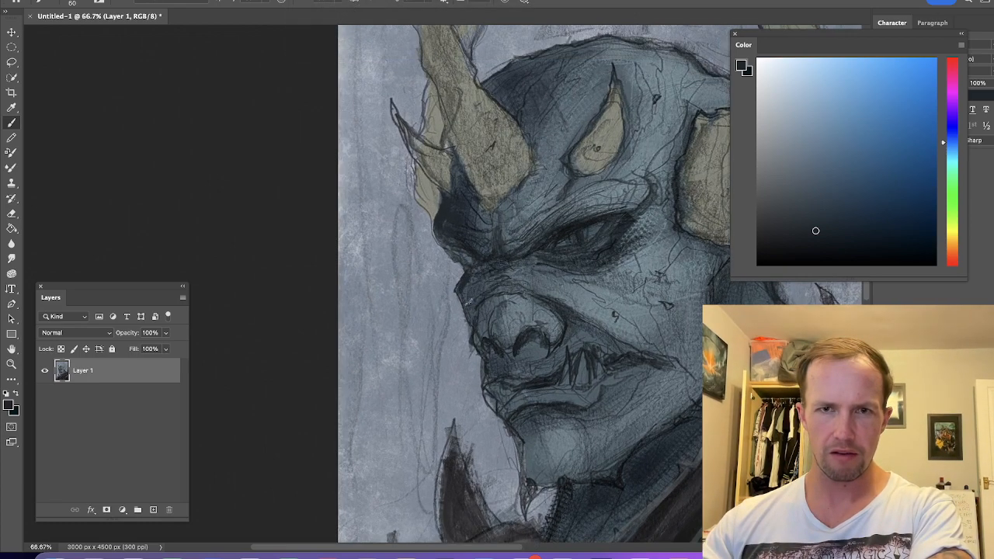
pyautogui.moveTo(471, 286); pyautogui.dragTo(478, 280)
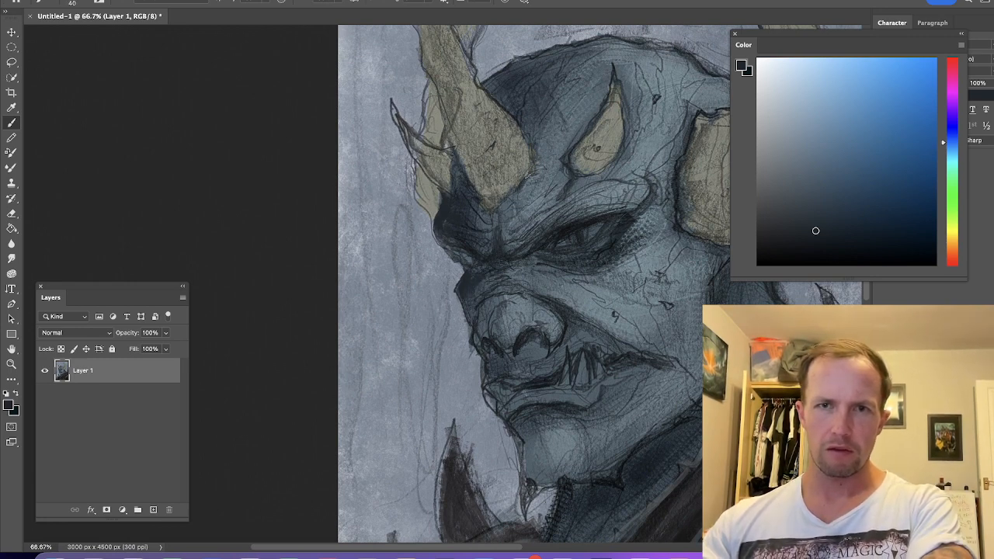
pyautogui.moveTo(498, 205)
pyautogui.mouseDown()
pyautogui.moveTo(533, 161)
pyautogui.moveTo(532, 148)
pyautogui.mouseUp()
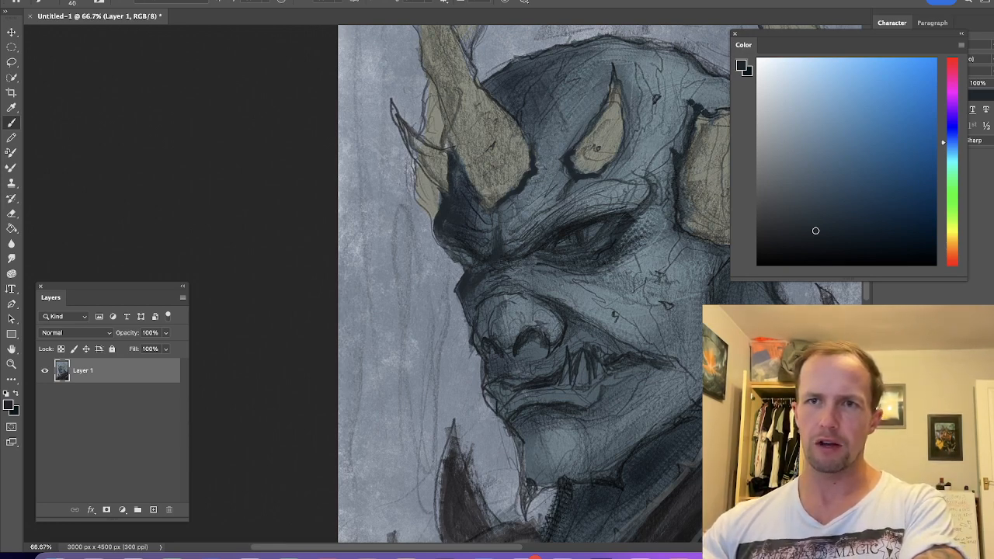
# Paint near-black blue contact shadows around the base of the large curved horn at about 50 px.
pyautogui.hscroll(3, 466, 288)
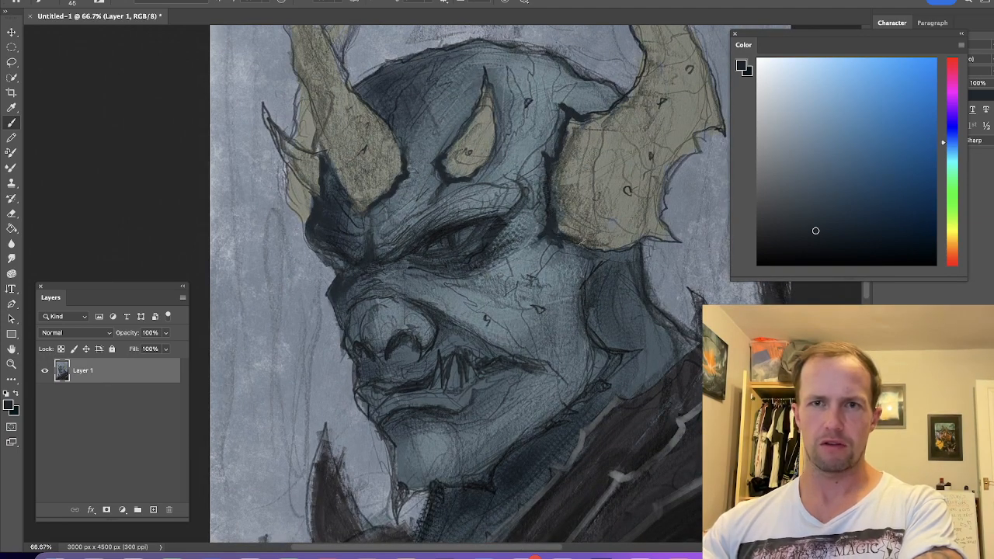
pyautogui.moveTo(553, 169); pyautogui.dragTo(567, 235)
pyautogui.moveTo(554, 145); pyautogui.dragTo(573, 183)
pyautogui.moveTo(587, 120); pyautogui.dragTo(561, 185)
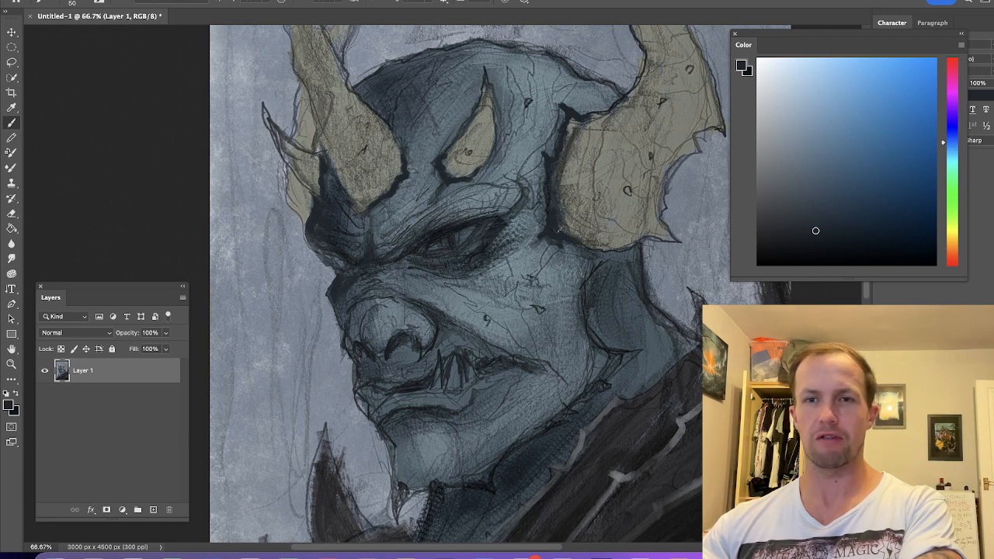
pyautogui.moveTo(582, 242); pyautogui.dragTo(591, 248)
# Sample the large horn's tan, mix a dark yellow-brown and shade the horn's outer lower edge.
pyautogui.keyDown('alt'); pyautogui.click(677, 172); pyautogui.keyUp('alt')
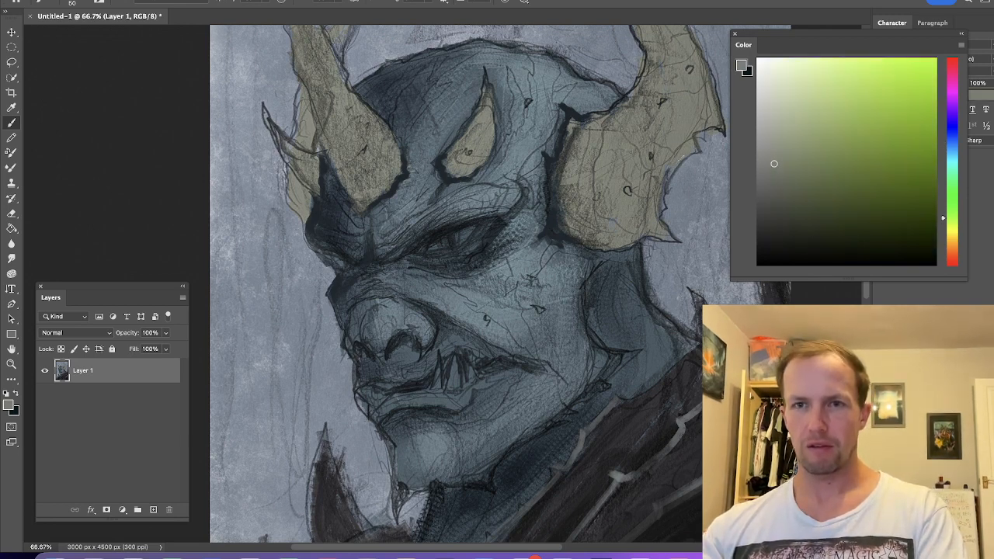
pyautogui.keyDown('alt'); pyautogui.click(650, 203); pyautogui.keyUp('alt')
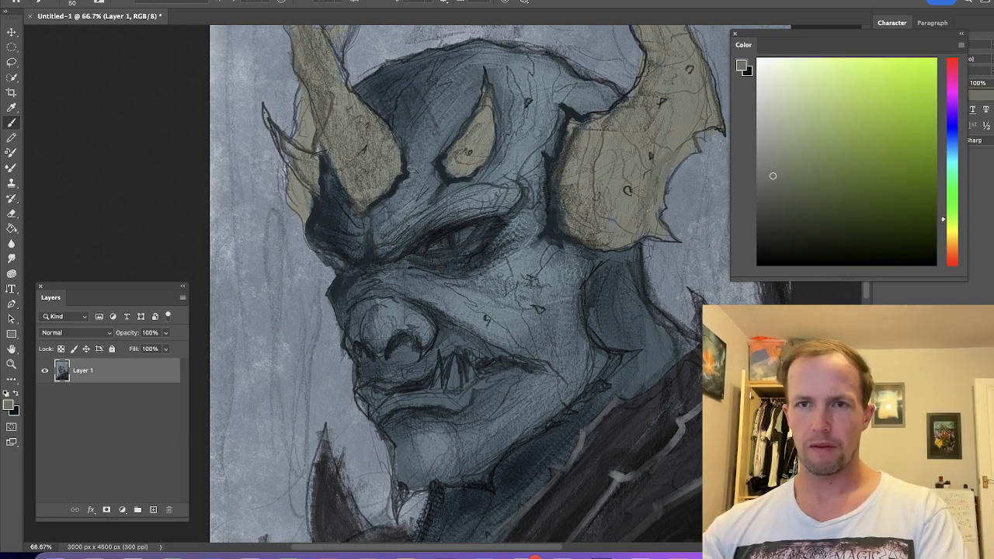
pyautogui.click(777, 211)
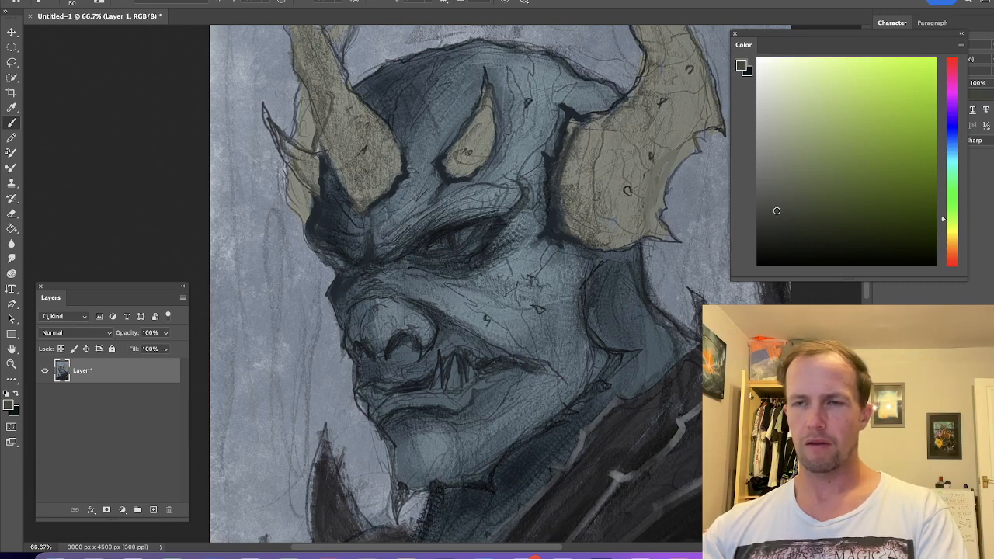
pyautogui.click(953, 234)
pyautogui.moveTo(625, 242)
pyautogui.mouseDown()
pyautogui.moveTo(590, 234)
pyautogui.moveTo(632, 227)
pyautogui.moveTo(587, 215)
pyautogui.moveTo(581, 237)
pyautogui.moveTo(613, 219)
pyautogui.moveTo(582, 192)
pyautogui.moveTo(617, 242)
pyautogui.moveTo(609, 194)
pyautogui.moveTo(629, 231)
pyautogui.moveTo(656, 224)
pyautogui.moveTo(614, 246)
pyautogui.moveTo(618, 232)
pyautogui.moveTo(575, 223)
pyautogui.moveTo(652, 225)
pyautogui.moveTo(572, 177)
pyautogui.moveTo(631, 237)
pyautogui.moveTo(620, 146)
pyautogui.moveTo(653, 183)
pyautogui.moveTo(656, 159)
pyautogui.moveTo(692, 136)
pyautogui.moveTo(683, 151)
pyautogui.moveTo(694, 150)
pyautogui.moveTo(659, 200)
pyautogui.moveTo(611, 225)
pyautogui.moveTo(650, 146)
pyautogui.mouseUp()
pyautogui.keyDown('alt'); pyautogui.click(630, 233); pyautogui.keyUp('alt')
# Shade the rounded underside of the large horn's base with dark yellow-brown, adjusting the brush size as needed.
pyautogui.press('[')
pyautogui.press('[')
pyautogui.press('[')
pyautogui.press(']')
pyautogui.moveTo(603, 184); pyautogui.dragTo(563, 276)
pyautogui.press('[')
pyautogui.press('[')
pyautogui.press('[')
pyautogui.moveTo(551, 225); pyautogui.dragTo(660, 140)
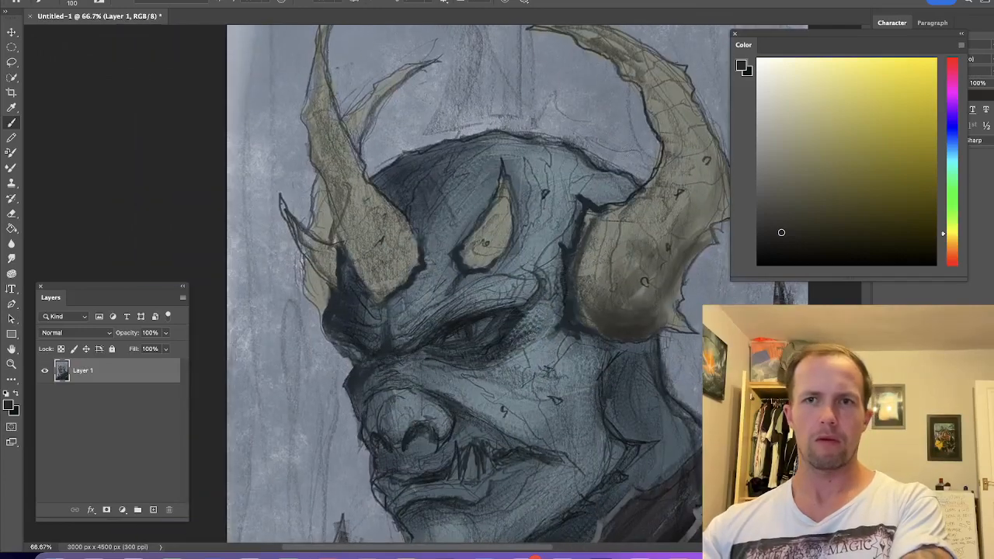
# Mix a darker yellow-brown and paint a deep shadow where the large horn's inner edge meets the head.
pyautogui.moveTo(653, 183); pyautogui.dragTo(625, 231)
pyautogui.press(']')
pyautogui.press(']')
pyautogui.press(']')
pyautogui.press('[')
pyautogui.press('[')
pyautogui.click(793, 241)
pyautogui.moveTo(619, 206)
pyautogui.mouseDown()
pyautogui.moveTo(585, 230)
pyautogui.moveTo(621, 208)
pyautogui.moveTo(615, 220)
pyautogui.moveTo(601, 211)
pyautogui.moveTo(621, 212)
pyautogui.moveTo(598, 223)
pyautogui.moveTo(605, 231)
pyautogui.moveTo(672, 170)
pyautogui.moveTo(638, 241)
pyautogui.mouseUp()
pyautogui.press(']')
pyautogui.press(']')
pyautogui.press(']')
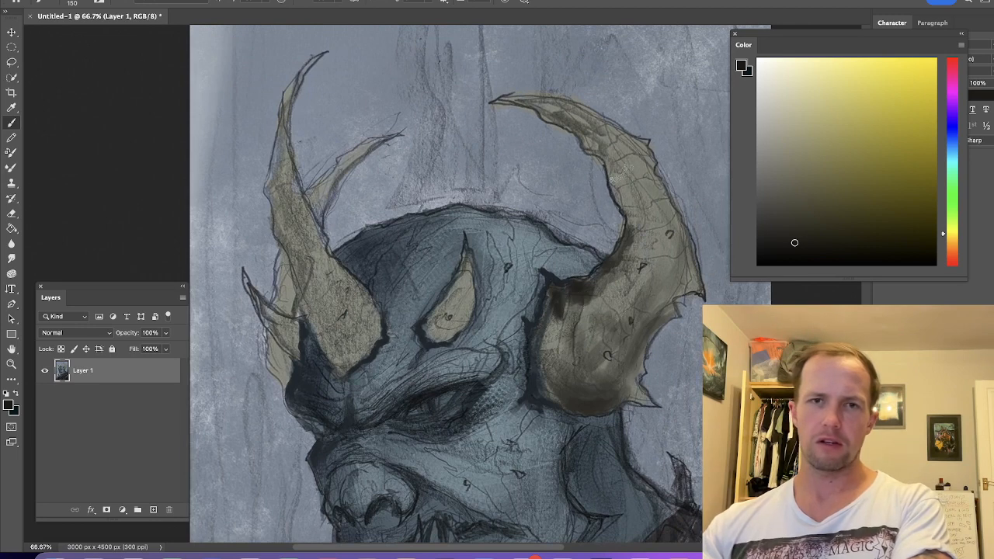
# Undo the stray stroke across the head and deepen the shadow inside the large horn's lower bend at 125 to 200 px.
pyautogui.moveTo(667, 90)
pyautogui.mouseDown()
pyautogui.moveTo(480, 333)
pyautogui.moveTo(610, 250)
pyautogui.mouseUp()
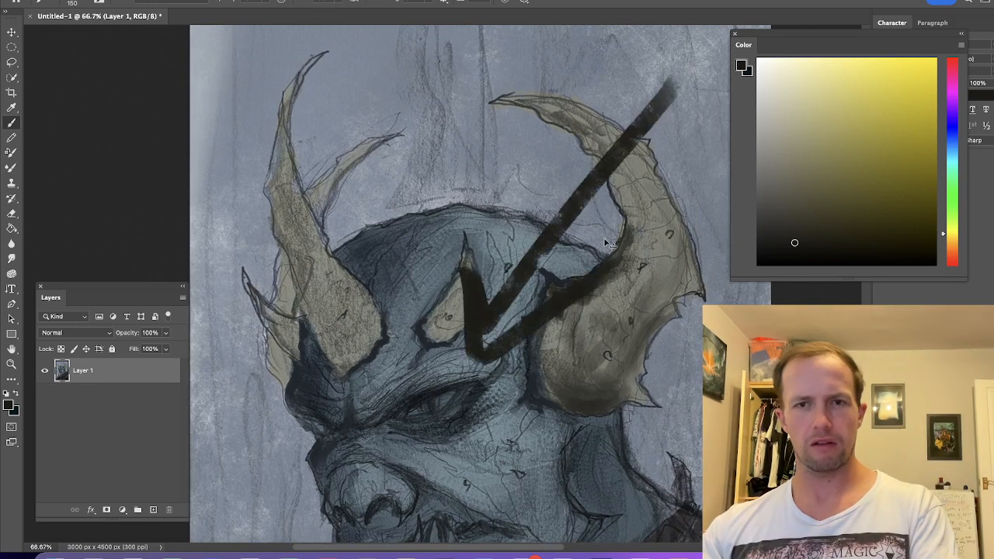
pyautogui.hotkey('ctrl', 'z')
pyautogui.press(']')
pyautogui.press(']')
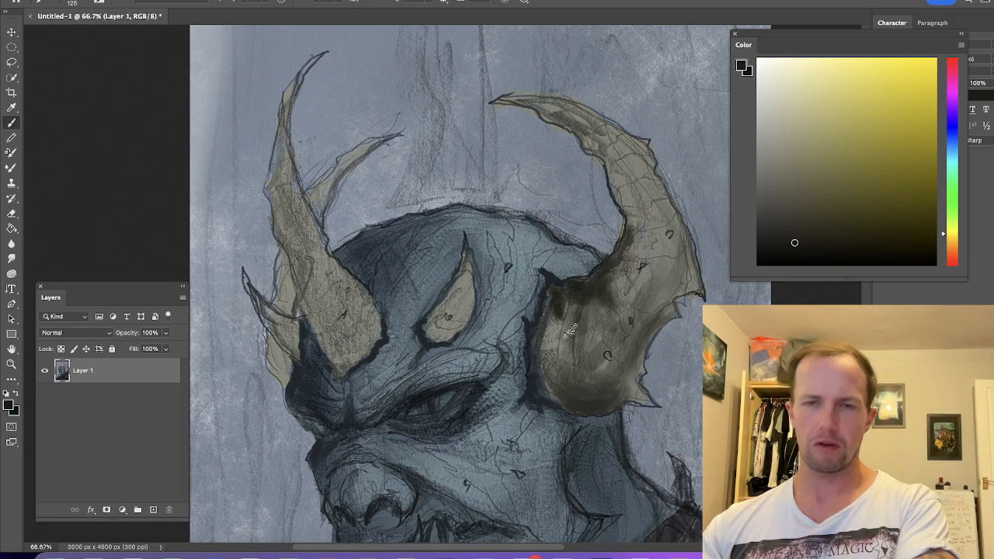
pyautogui.press('[')
pyautogui.press('[')
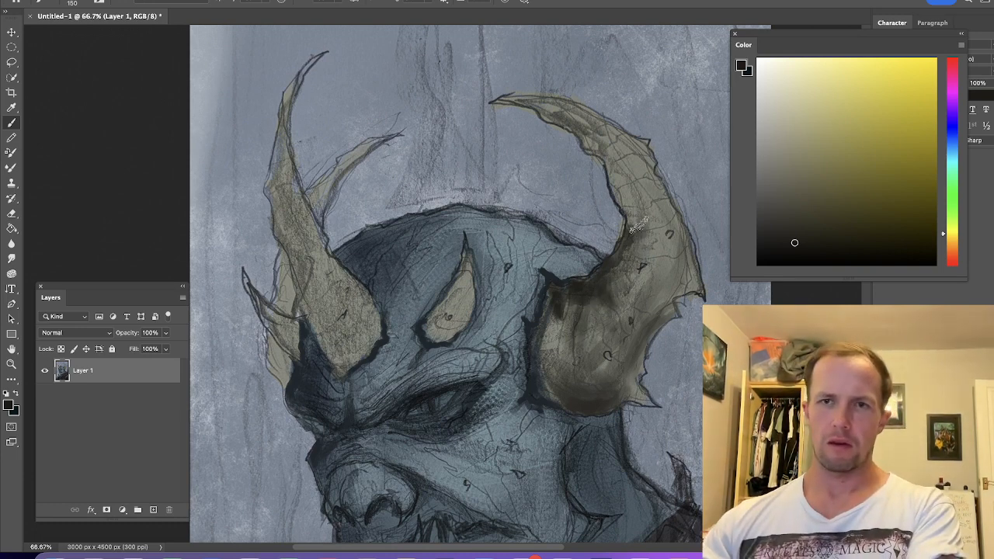
pyautogui.press(']')
pyautogui.press(']')
pyautogui.press(']')
pyautogui.press(']')
pyautogui.press(']')
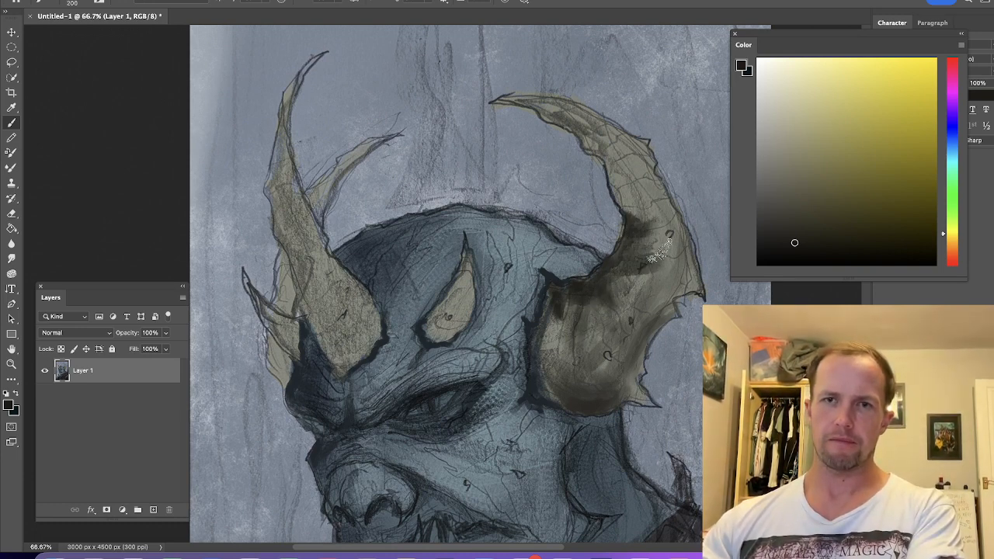
# Continue the dark shading along the large horn's inner curve to its tip, reducing the brush to about 90 px.
pyautogui.moveTo(645, 226)
pyautogui.mouseDown()
pyautogui.moveTo(636, 182)
pyautogui.moveTo(632, 204)
pyautogui.moveTo(617, 202)
pyautogui.moveTo(610, 156)
pyautogui.moveTo(534, 103)
pyautogui.moveTo(558, 108)
pyautogui.moveTo(545, 115)
pyautogui.moveTo(547, 102)
pyautogui.moveTo(581, 138)
pyautogui.moveTo(615, 148)
pyautogui.moveTo(618, 167)
pyautogui.moveTo(643, 165)
pyautogui.mouseUp()
pyautogui.press('[')
pyautogui.press('[')
pyautogui.press('[')
pyautogui.press('[')
pyautogui.press('[')
pyautogui.press('[')
pyautogui.press('[')
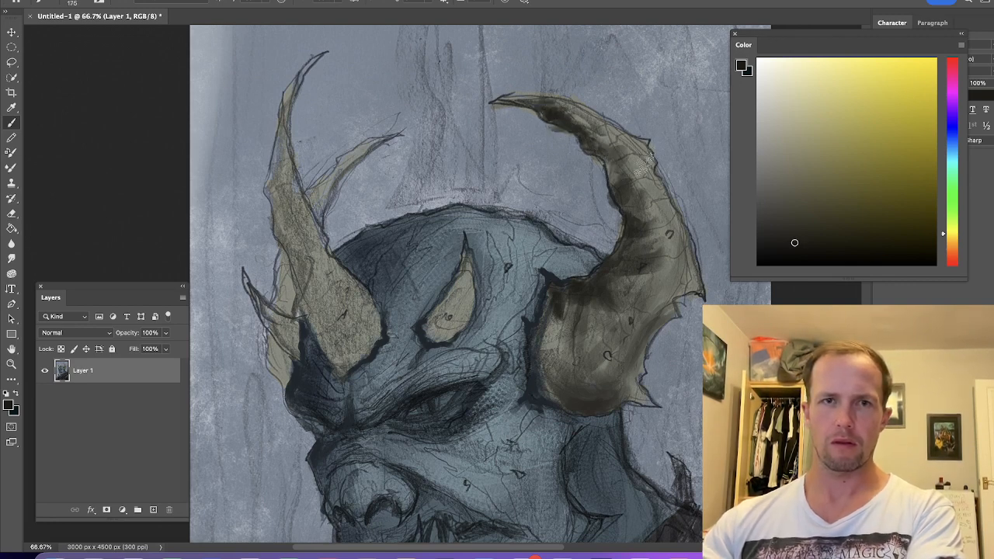
pyautogui.press('[')
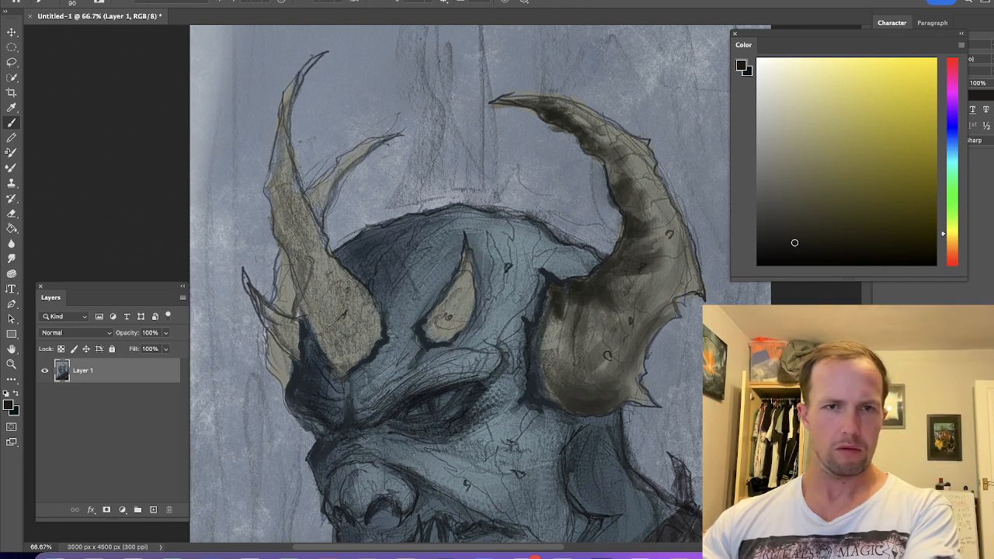
# Mix a near-black orange-brown and fill the far-side horn and the horn sections behind the front horn at about 36 to 46 px.
pyautogui.click(811, 247)
pyautogui.press(']')
pyautogui.moveTo(336, 176); pyautogui.dragTo(321, 190)
pyautogui.click(813, 250)
pyautogui.click(951, 244)
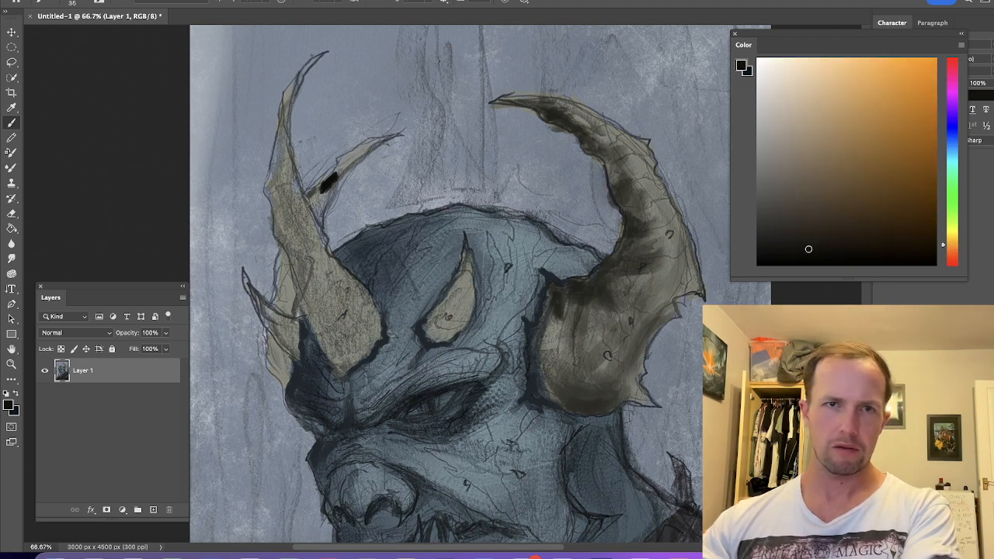
pyautogui.moveTo(370, 140)
pyautogui.mouseDown()
pyautogui.moveTo(400, 134)
pyautogui.moveTo(341, 170)
pyautogui.moveTo(359, 150)
pyautogui.moveTo(326, 208)
pyautogui.mouseUp()
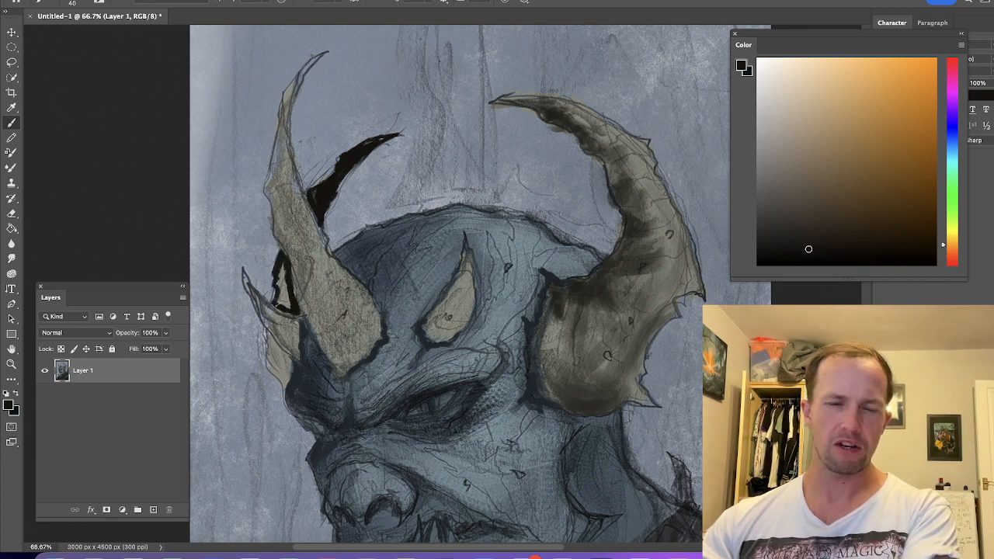
pyautogui.moveTo(280, 290); pyautogui.dragTo(285, 301)
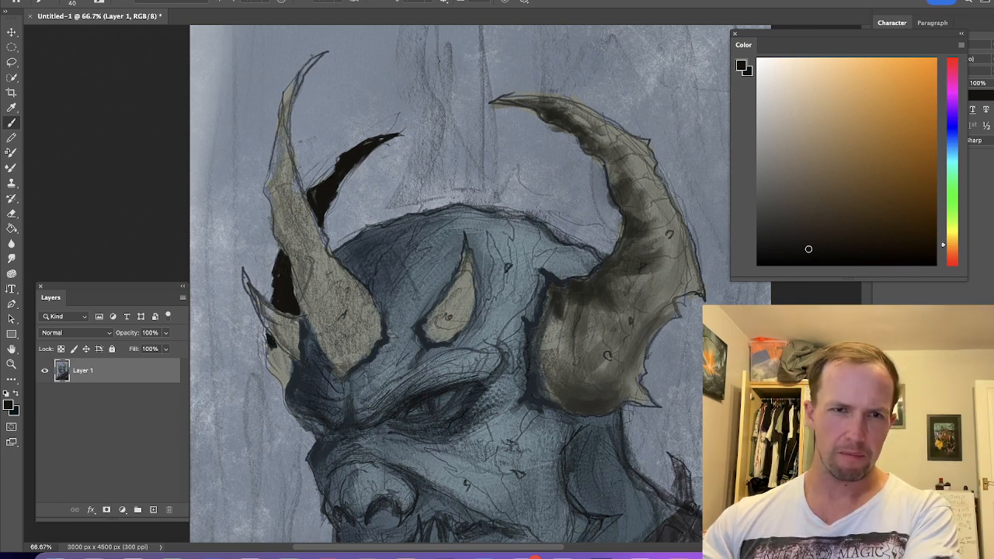
pyautogui.moveTo(288, 380)
pyautogui.mouseDown()
pyautogui.moveTo(283, 356)
pyautogui.moveTo(272, 374)
pyautogui.mouseUp()
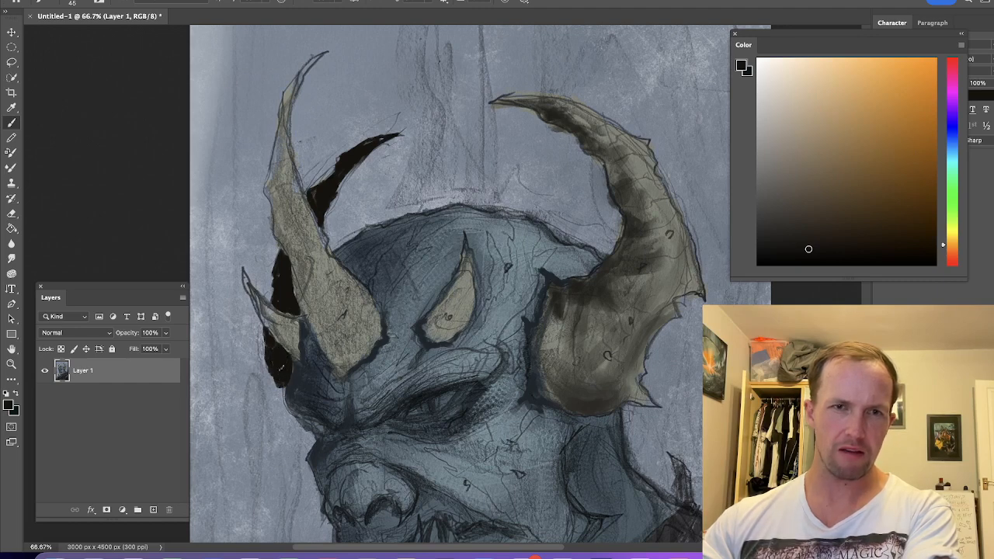
# Shade the base of the tall front horn with near-black brown at 100 px, then a lighter dark brown at about 90 px.
pyautogui.press(']')
pyautogui.press(']')
pyautogui.press(']')
pyautogui.moveTo(338, 368)
pyautogui.mouseDown()
pyautogui.moveTo(326, 344)
pyautogui.moveTo(342, 365)
pyautogui.moveTo(318, 336)
pyautogui.moveTo(317, 309)
pyautogui.mouseUp()
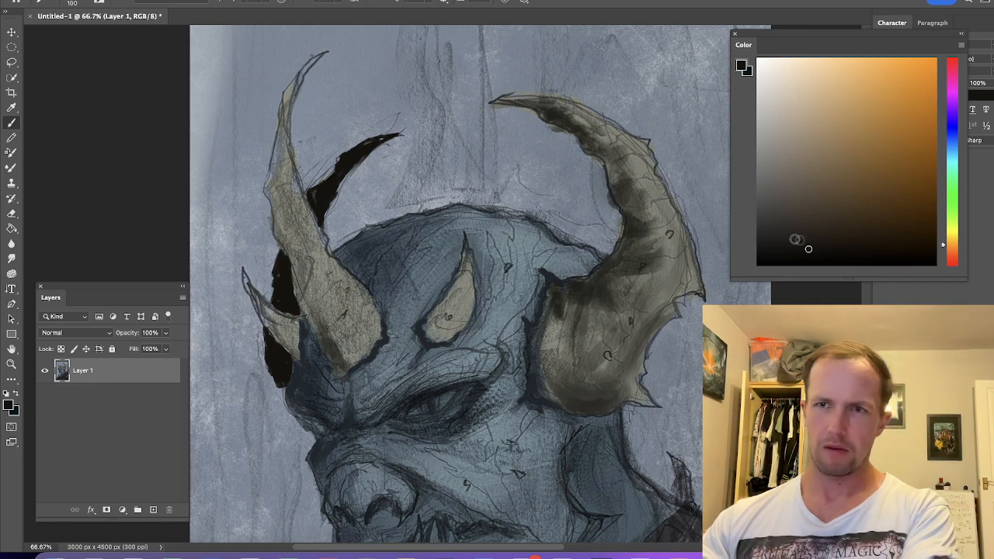
pyautogui.click(811, 221)
pyautogui.press('[')
pyautogui.press('[')
pyautogui.moveTo(345, 339)
pyautogui.mouseDown()
pyautogui.moveTo(347, 373)
pyautogui.moveTo(342, 325)
pyautogui.moveTo(321, 320)
pyautogui.mouseUp()
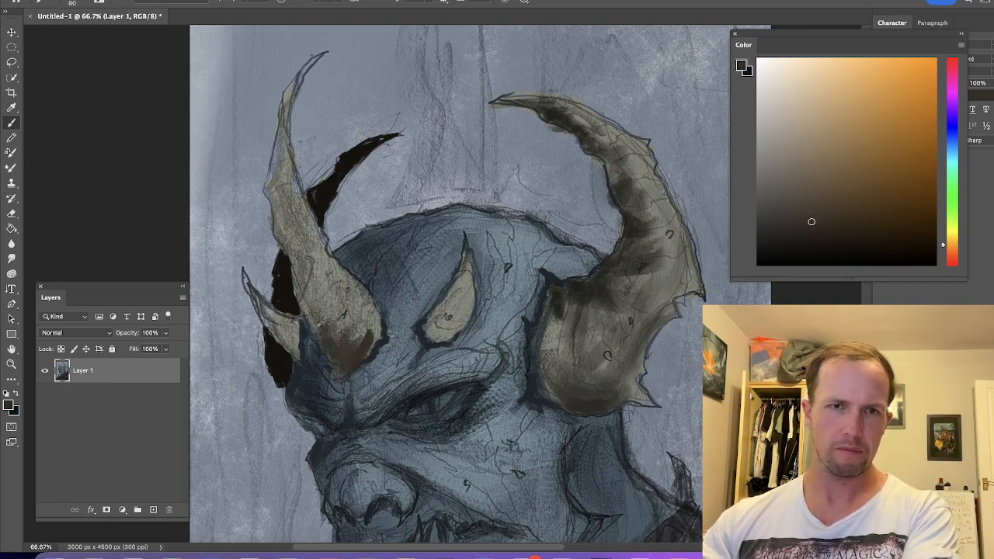
# Mix a dark yellow-brown and shade the tall front horn along its outer edge, from near the tip down to the base.
pyautogui.click(948, 234)
pyautogui.click(808, 216)
pyautogui.moveTo(359, 345)
pyautogui.mouseDown()
pyautogui.moveTo(349, 356)
pyautogui.moveTo(299, 281)
pyautogui.moveTo(307, 259)
pyautogui.moveTo(275, 197)
pyautogui.moveTo(278, 140)
pyautogui.mouseUp()
pyautogui.press('[')
pyautogui.press('[')
pyautogui.press('[')
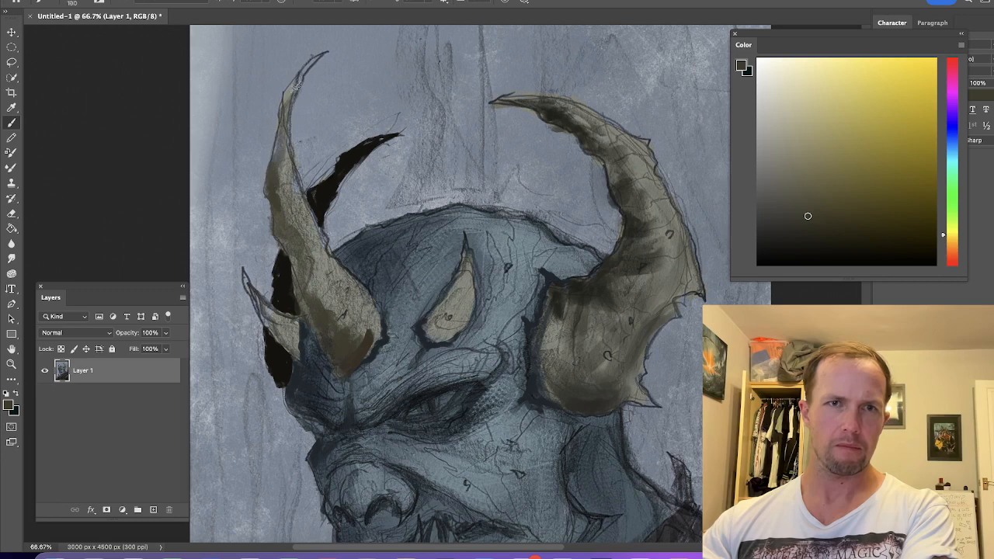
pyautogui.moveTo(289, 176); pyautogui.dragTo(285, 222)
pyautogui.press(']')
pyautogui.press(']')
pyautogui.moveTo(305, 273)
pyautogui.mouseDown()
pyautogui.moveTo(321, 310)
pyautogui.moveTo(344, 290)
pyautogui.moveTo(351, 317)
pyautogui.moveTo(338, 354)
pyautogui.mouseUp()
# Shade the small forehead horn's inner side and base, darkening the yellow-brown, and touch in the small side horn.
pyautogui.moveTo(428, 332)
pyautogui.mouseDown()
pyautogui.moveTo(445, 307)
pyautogui.moveTo(434, 342)
pyautogui.moveTo(449, 307)
pyautogui.moveTo(436, 307)
pyautogui.moveTo(456, 270)
pyautogui.mouseUp()
pyautogui.press('[')
pyautogui.moveTo(432, 314)
pyautogui.mouseDown()
pyautogui.moveTo(432, 339)
pyautogui.moveTo(449, 294)
pyautogui.mouseUp()
pyautogui.click(818, 244)
pyautogui.press('[')
pyautogui.moveTo(440, 337); pyautogui.dragTo(449, 292)
pyautogui.press(']')
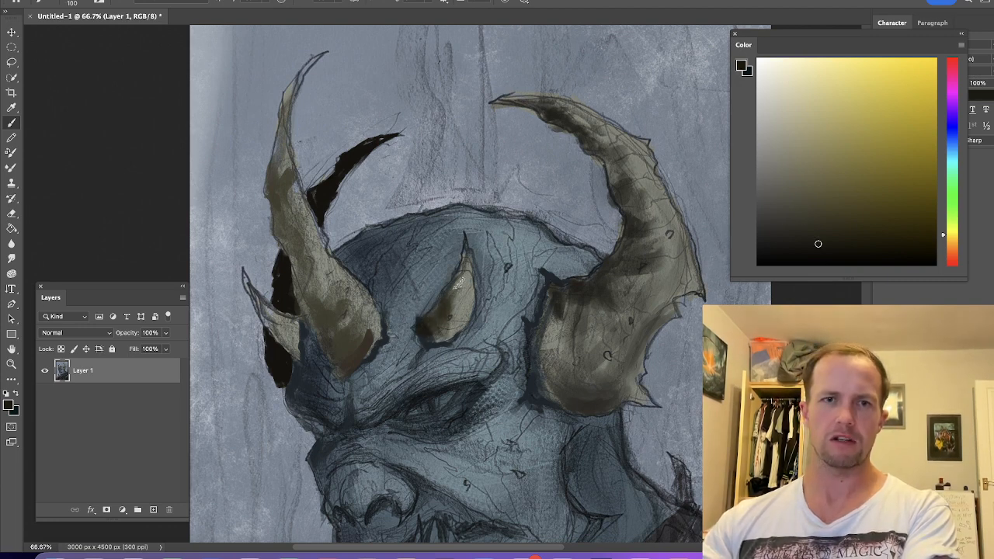
pyautogui.moveTo(285, 344)
pyautogui.mouseDown()
pyautogui.moveTo(294, 356)
pyautogui.moveTo(259, 303)
pyautogui.moveTo(293, 320)
pyautogui.mouseUp()
pyautogui.press(']')
# Mix a muted red and tint the nose and upper cheek, enlarging the brush up to 300 px.
pyautogui.press('space')
pyautogui.moveTo(486, 208); pyautogui.dragTo(452, 85)
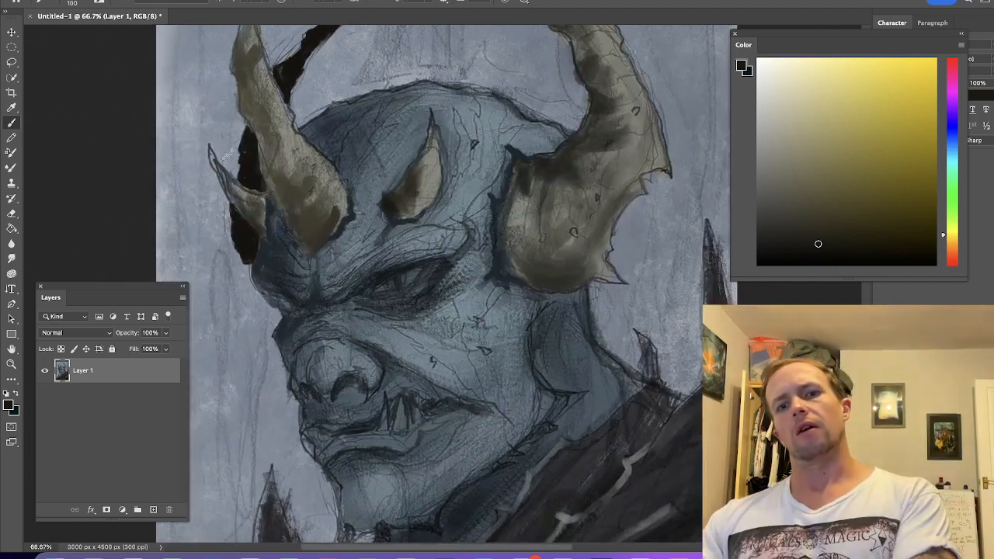
pyautogui.keyDown('alt'); pyautogui.click(359, 358); pyautogui.keyUp('alt')
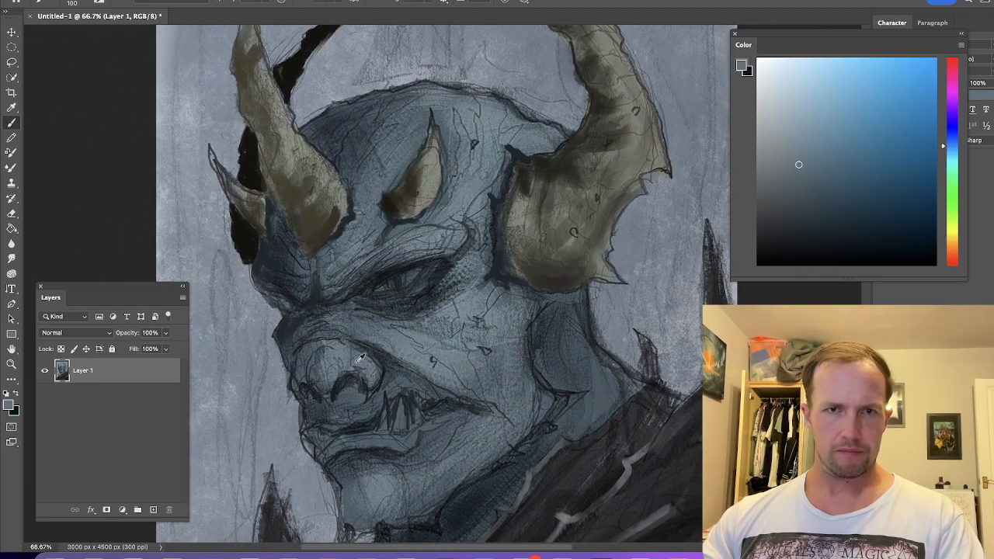
pyautogui.click(950, 253)
pyautogui.click(849, 180)
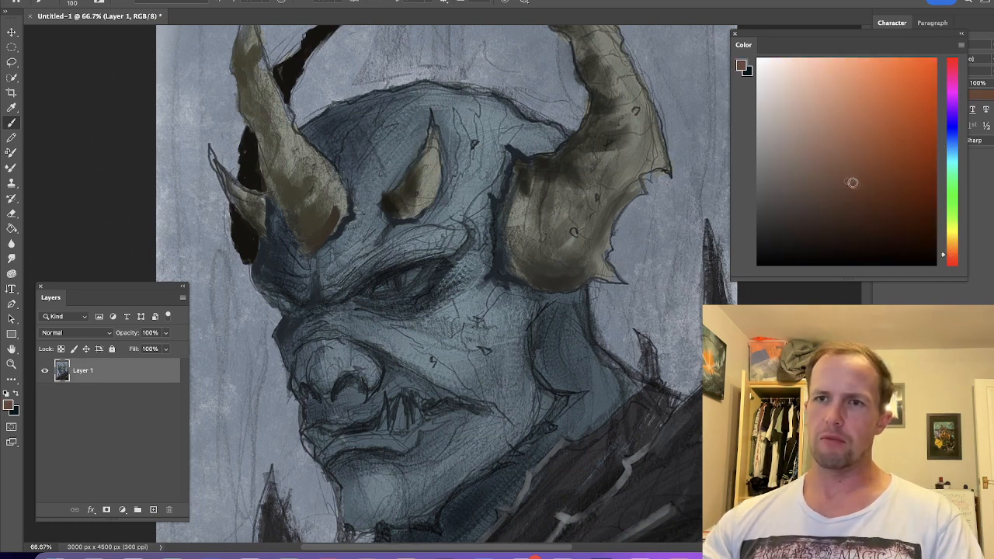
pyautogui.click(952, 262)
pyautogui.moveTo(850, 162); pyautogui.dragTo(873, 152)
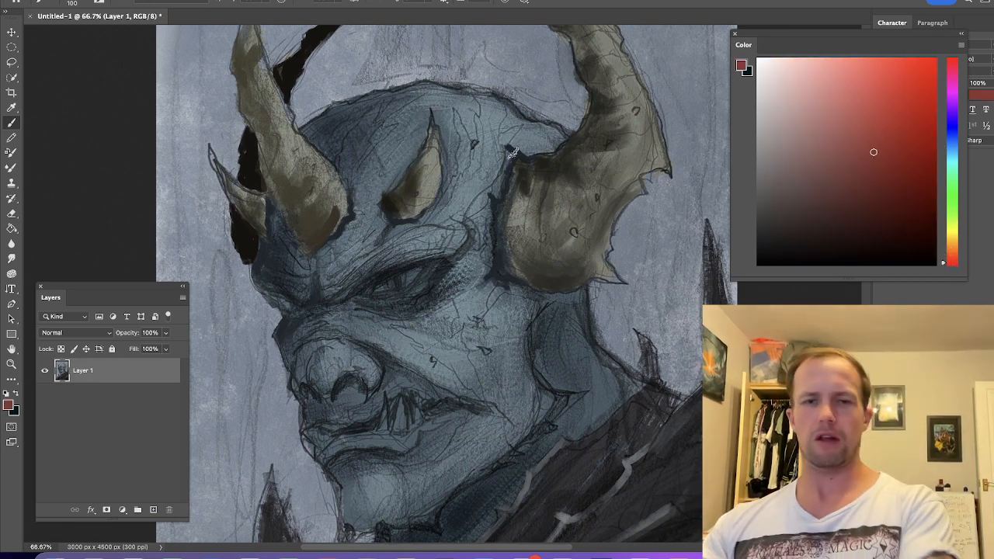
pyautogui.press(']')
pyautogui.press(']')
pyautogui.press(']')
pyautogui.moveTo(370, 371)
pyautogui.mouseDown()
pyautogui.moveTo(342, 361)
pyautogui.moveTo(372, 385)
pyautogui.moveTo(326, 399)
pyautogui.moveTo(317, 385)
pyautogui.moveTo(375, 362)
pyautogui.mouseUp()
pyautogui.press(']')
pyautogui.moveTo(481, 343)
pyautogui.mouseDown()
pyautogui.moveTo(501, 279)
pyautogui.moveTo(368, 353)
pyautogui.moveTo(389, 335)
pyautogui.moveTo(344, 340)
pyautogui.moveTo(446, 355)
pyautogui.moveTo(497, 322)
pyautogui.mouseUp()
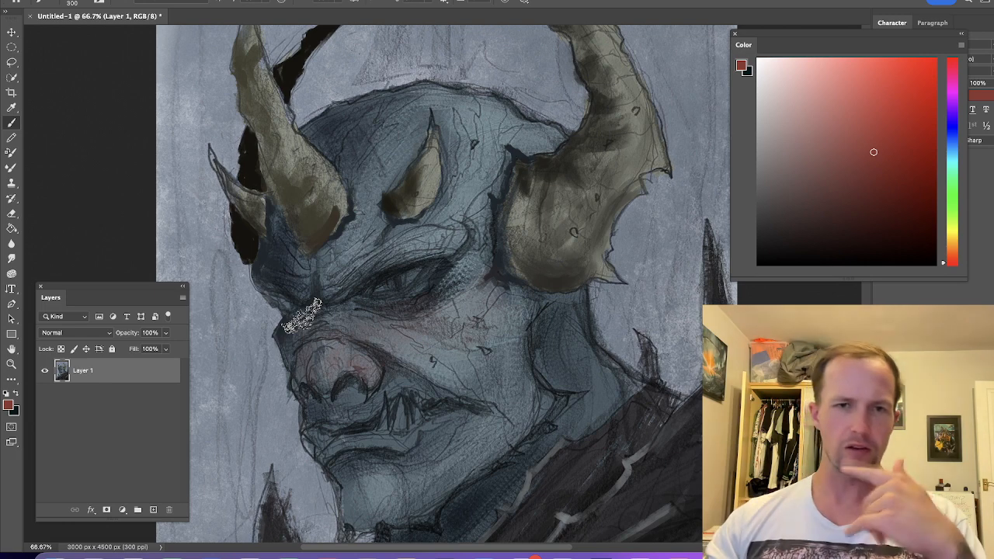
# Add the muted red around the eye and along the brow ridge at 150 to 200 px.
pyautogui.press('[')
pyautogui.press('[')
pyautogui.press('[')
pyautogui.press('[')
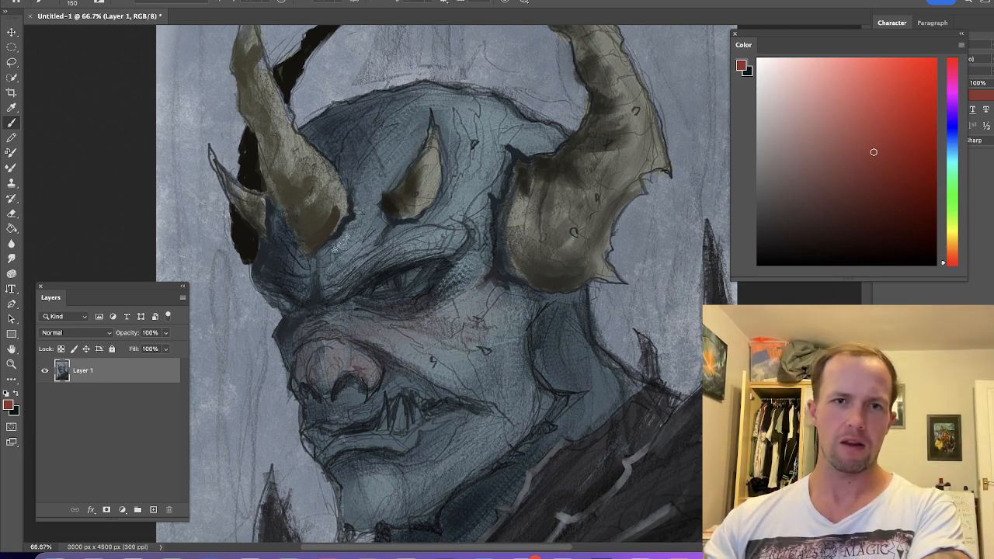
pyautogui.press(']')
pyautogui.press(']')
pyautogui.press(']')
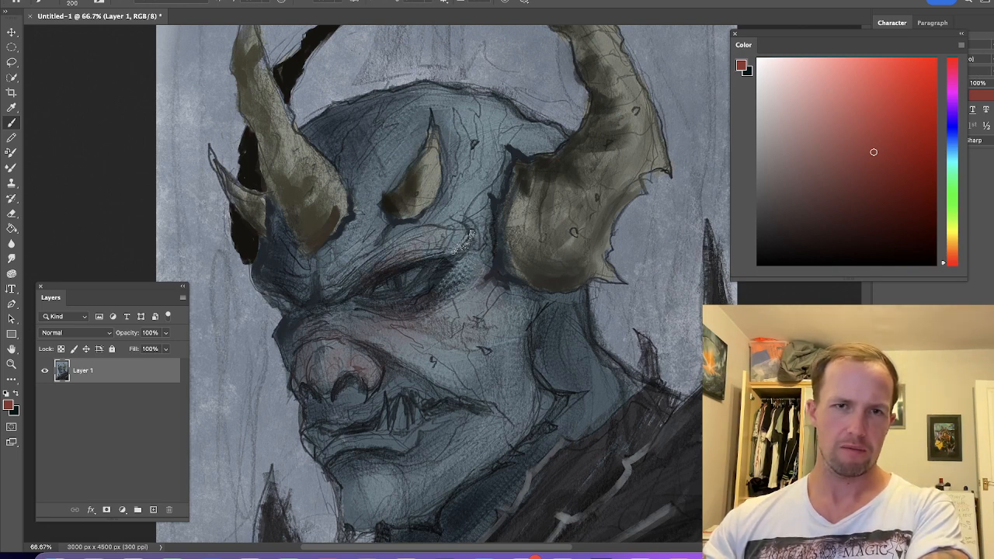
# Mix a darker red and deepen the flush under the eye and across the upper cheek at about 400 px.
pyautogui.click(903, 203)
pyautogui.moveTo(904, 203); pyautogui.dragTo(885, 211)
pyautogui.press(']')
pyautogui.press(']')
pyautogui.press(']')
pyautogui.moveTo(496, 284)
pyautogui.mouseDown()
pyautogui.moveTo(441, 324)
pyautogui.moveTo(361, 332)
pyautogui.mouseUp()
pyautogui.press('[')
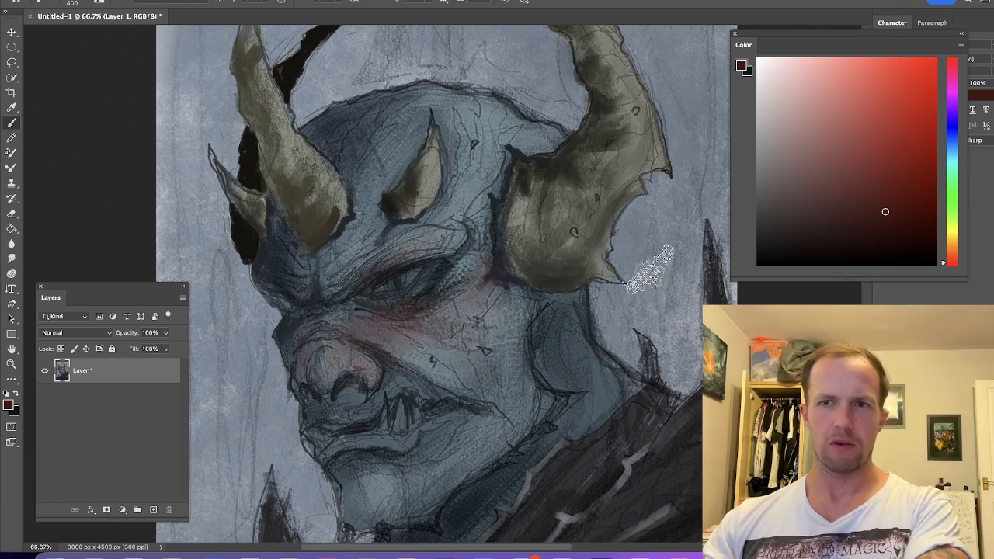
# Sample blue-grey skin tones from the cheek and blend them over the reddened cheek at 300 to 250 px.
pyautogui.keyDown('alt'); pyautogui.click(470, 341); pyautogui.keyUp('alt')
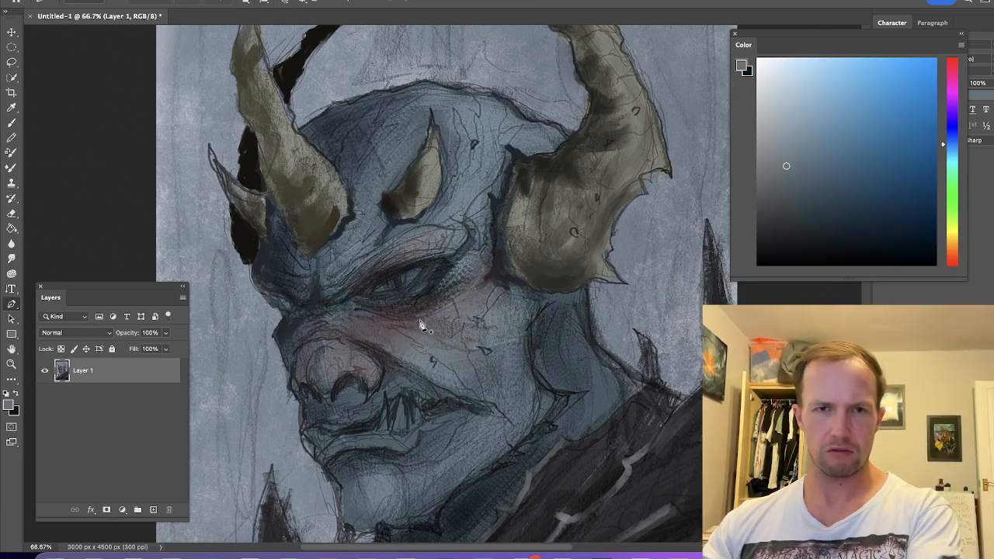
pyautogui.press('[')
pyautogui.press('[')
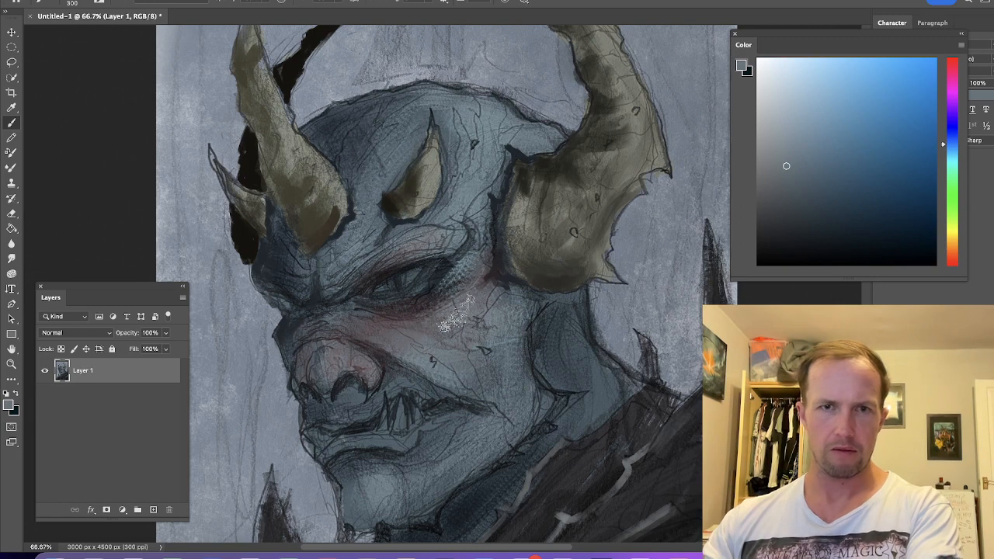
pyautogui.keyDown('alt'); pyautogui.click(489, 322); pyautogui.keyUp('alt')
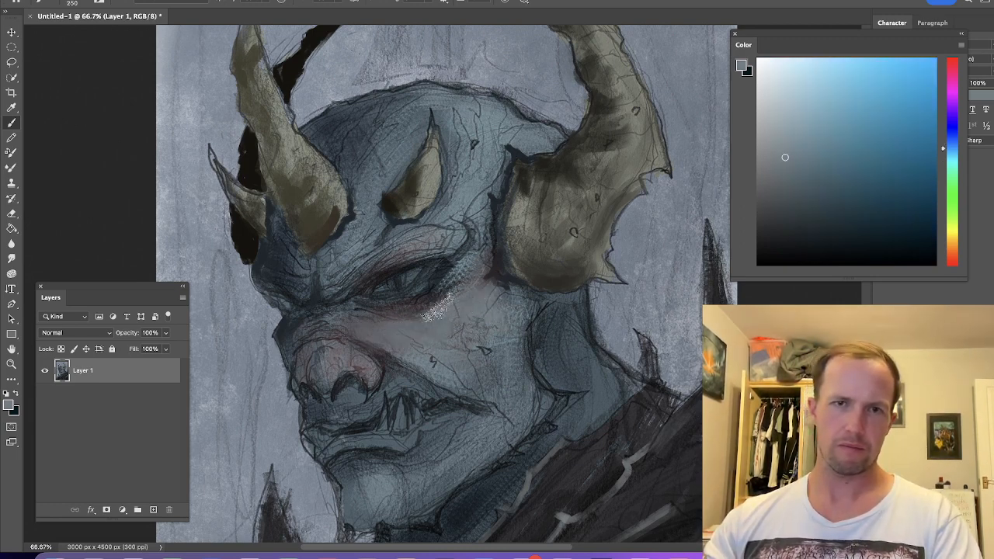
pyautogui.keyDown('alt'); pyautogui.click(447, 362); pyautogui.keyUp('alt')
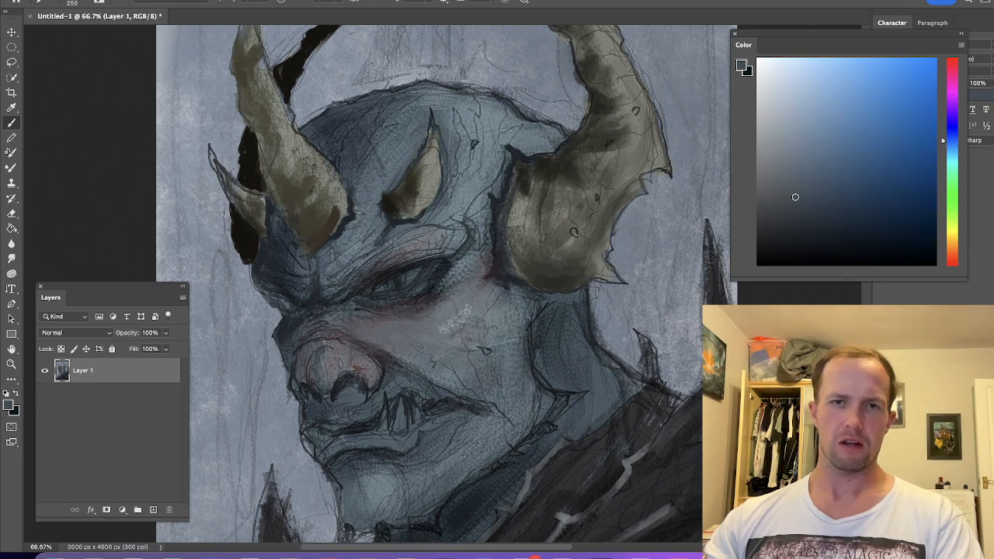
pyautogui.keyDown('alt'); pyautogui.click(445, 383); pyautogui.keyUp('alt')
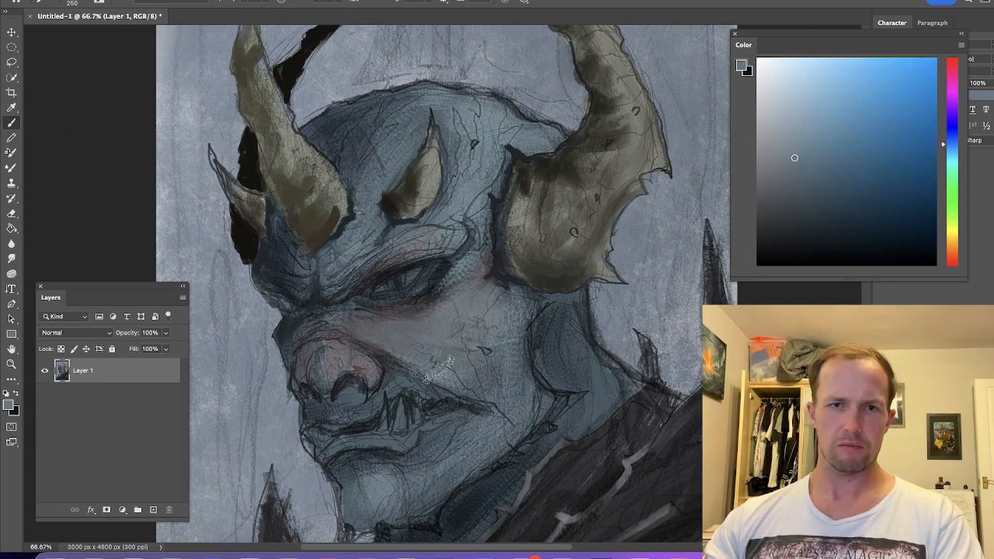
# Mix a near-black blue and darken the nostrils, the crease beside the nose and the eye line at 50 to 80 px.
pyautogui.keyDown('alt'); pyautogui.click(363, 363); pyautogui.keyUp('alt')
pyautogui.keyDown('alt'); pyautogui.click(393, 365); pyautogui.keyUp('alt')
pyautogui.click(799, 251)
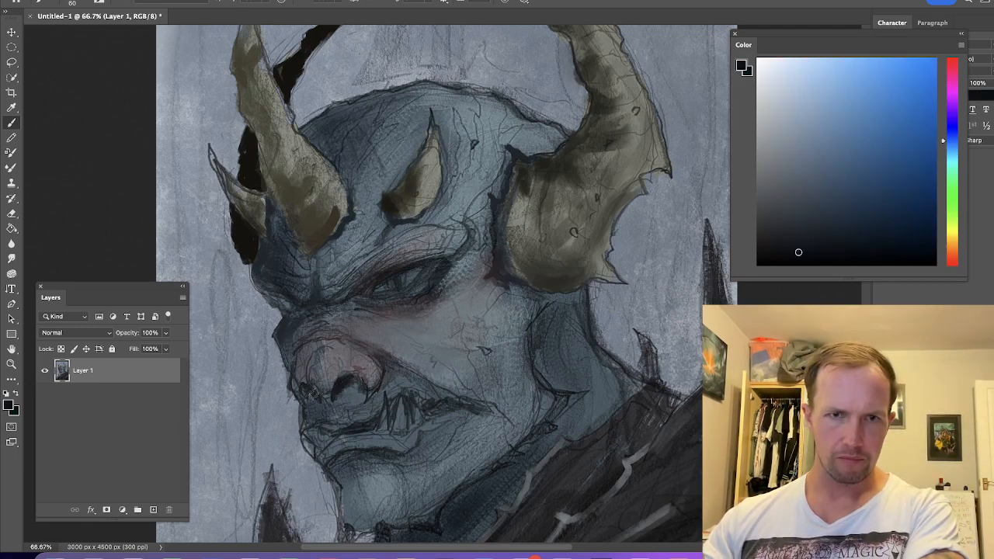
pyautogui.press(']')
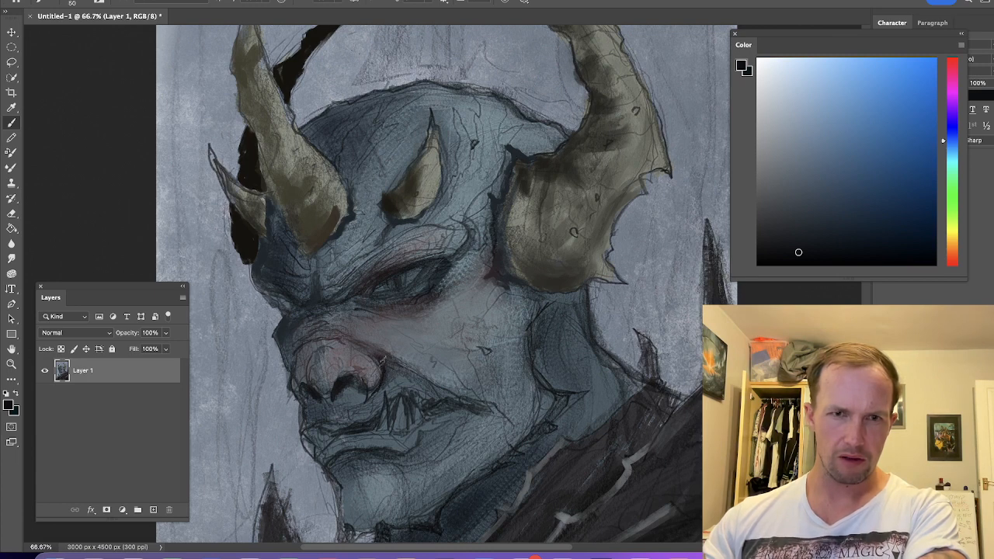
pyautogui.press(']')
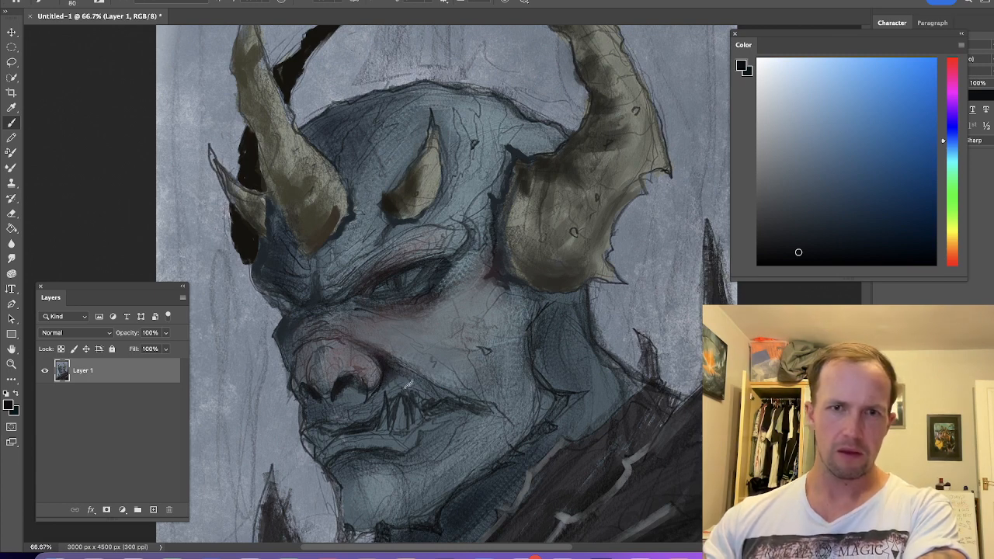
pyautogui.press('[')
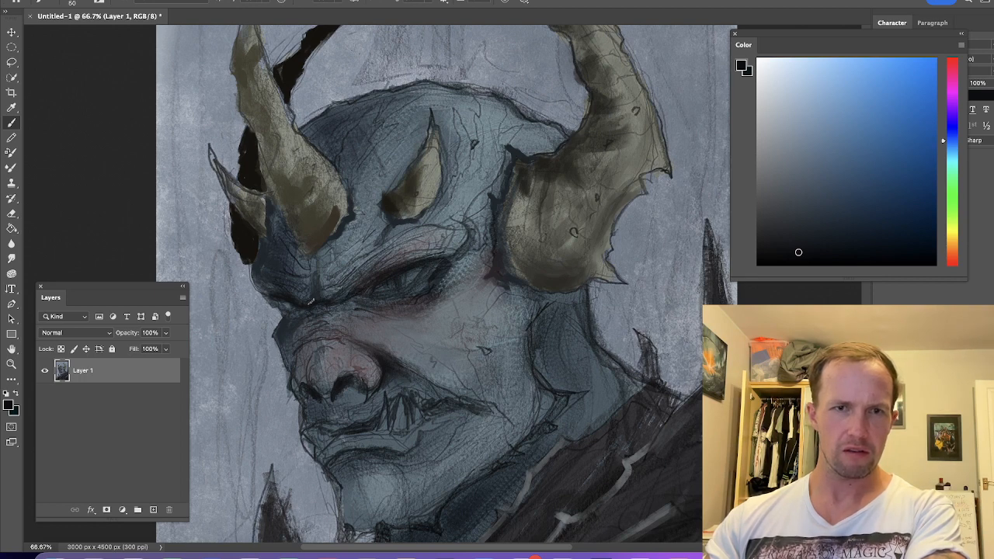
# Darken the brow edge and the far side of the forehead below the horns at 60 to 90 px.
pyautogui.moveTo(283, 309); pyautogui.dragTo(265, 299)
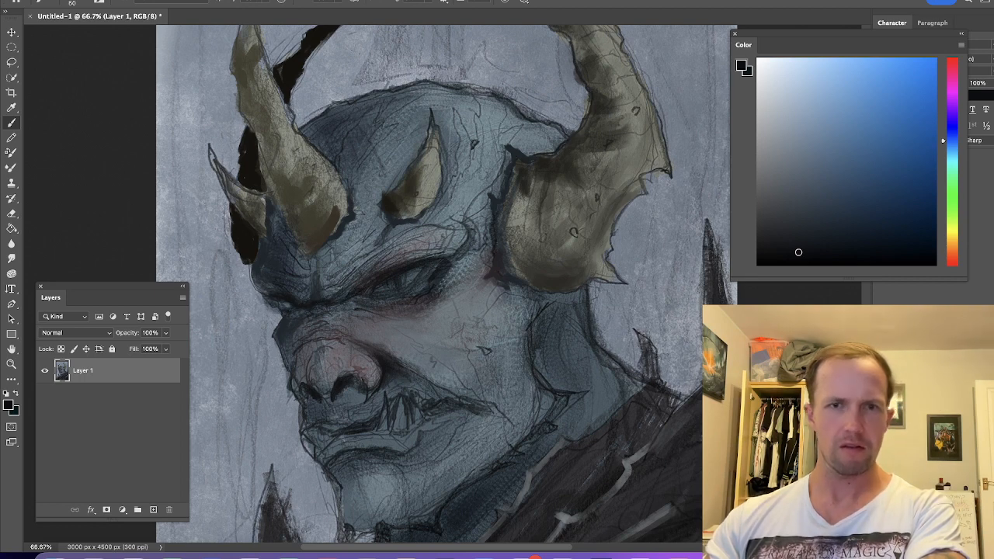
pyautogui.press(']')
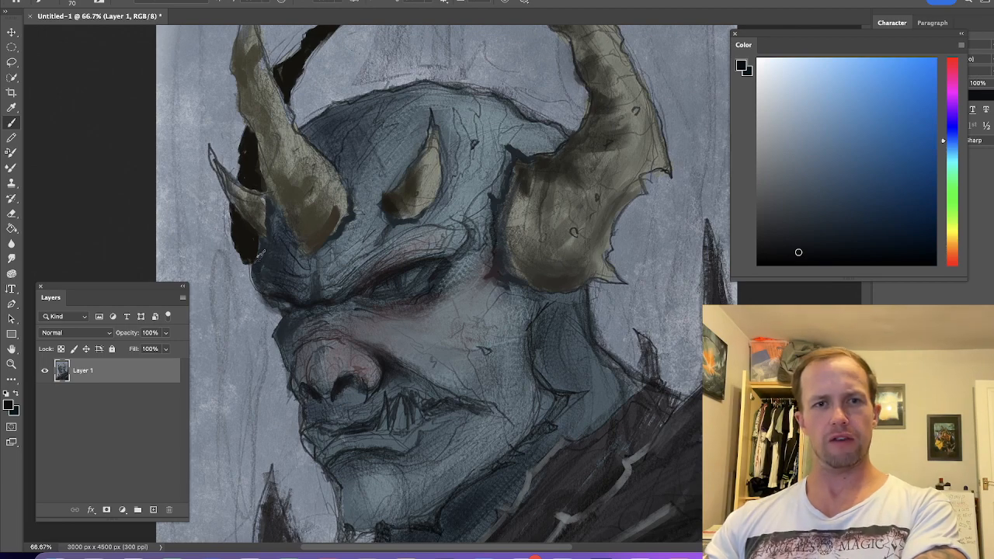
pyautogui.press(']')
pyautogui.press('[')
pyautogui.press(']')
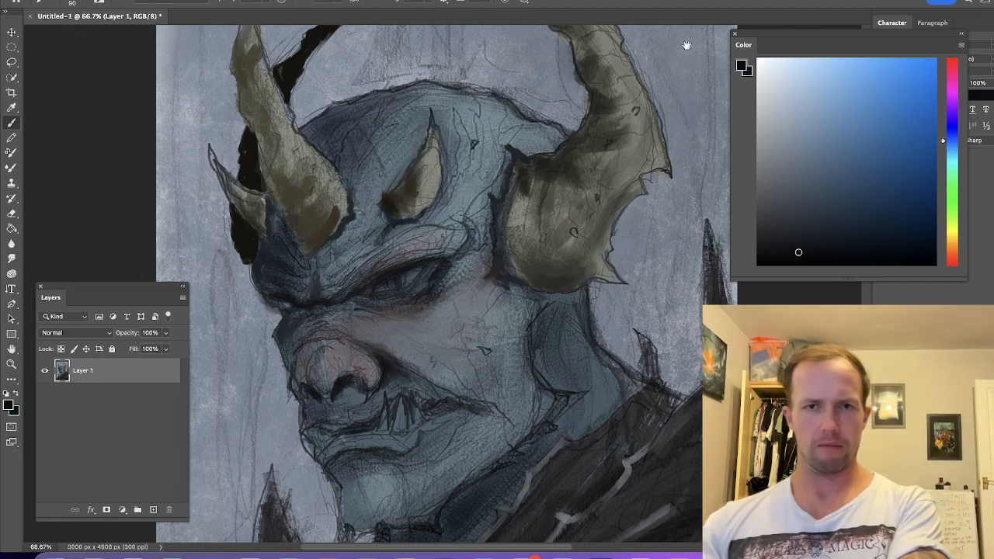
# Mix a very dark teal and shade the hollow behind the jaw, below the large horn, at 175 to 125 px.
pyautogui.scroll(-3, 422, 206)
pyautogui.press(']')
pyautogui.press(']')
pyautogui.press(']')
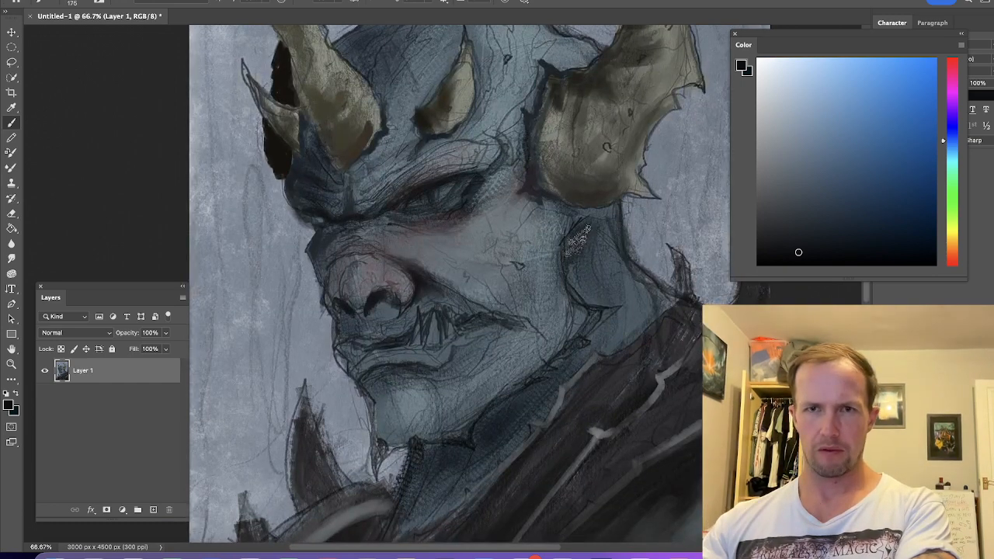
pyautogui.click(949, 153)
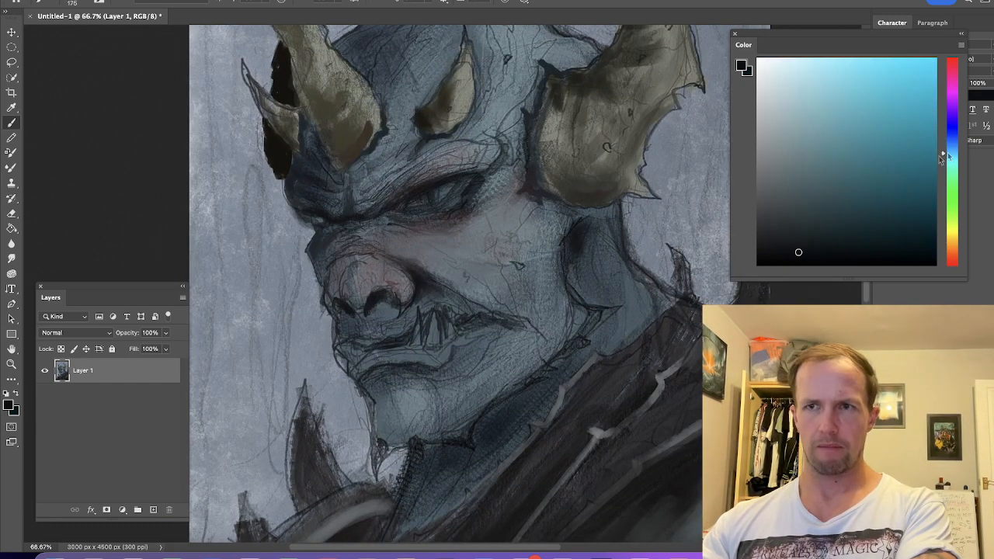
pyautogui.click(816, 244)
pyautogui.moveTo(571, 252)
pyautogui.mouseDown()
pyautogui.moveTo(596, 223)
pyautogui.moveTo(600, 233)
pyautogui.moveTo(590, 221)
pyautogui.moveTo(603, 211)
pyautogui.moveTo(602, 293)
pyautogui.moveTo(579, 261)
pyautogui.moveTo(581, 277)
pyautogui.moveTo(636, 304)
pyautogui.moveTo(597, 249)
pyautogui.moveTo(639, 300)
pyautogui.moveTo(616, 330)
pyautogui.mouseUp()
pyautogui.press('[')
pyautogui.press('[')
pyautogui.press('[')
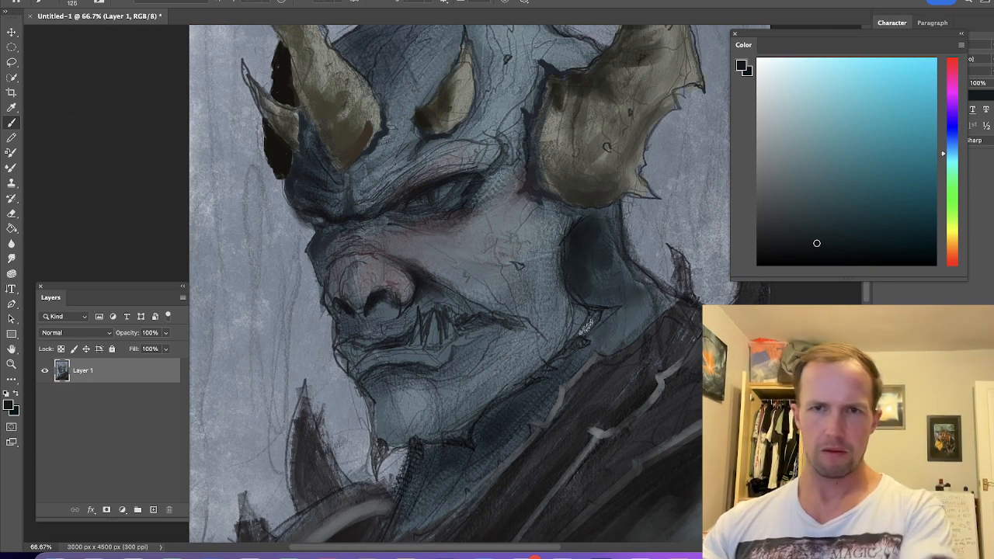
pyautogui.press('[')
# Sample a grey from the large horn and paint the uppermost jaw spike below the dark hollow at 50 px.
pyautogui.keyDown('alt'); pyautogui.click(561, 122); pyautogui.keyUp('alt')
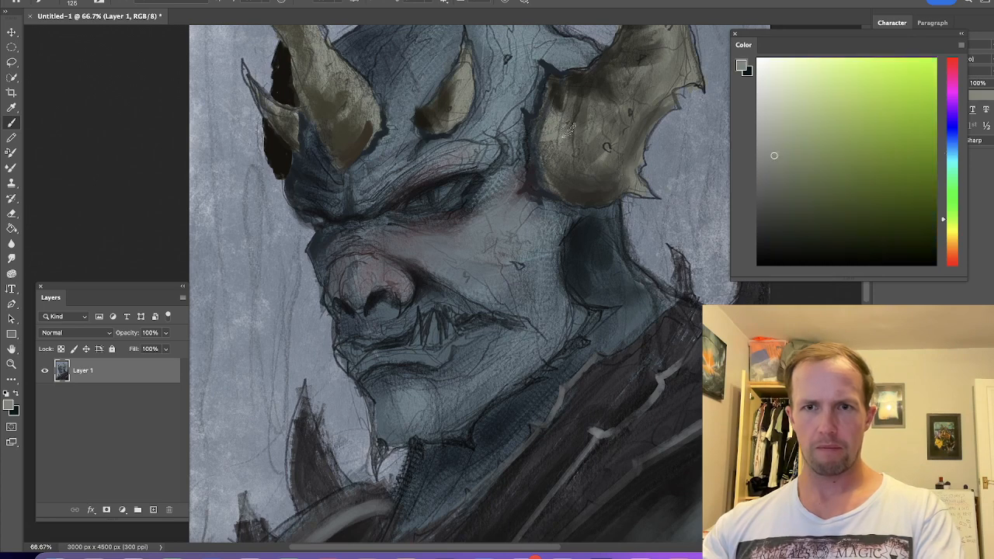
pyautogui.press('[')
pyautogui.press('[')
pyautogui.press('[')
pyautogui.press('[')
pyautogui.press('[')
pyautogui.press('[')
pyautogui.moveTo(588, 312); pyautogui.dragTo(603, 316)
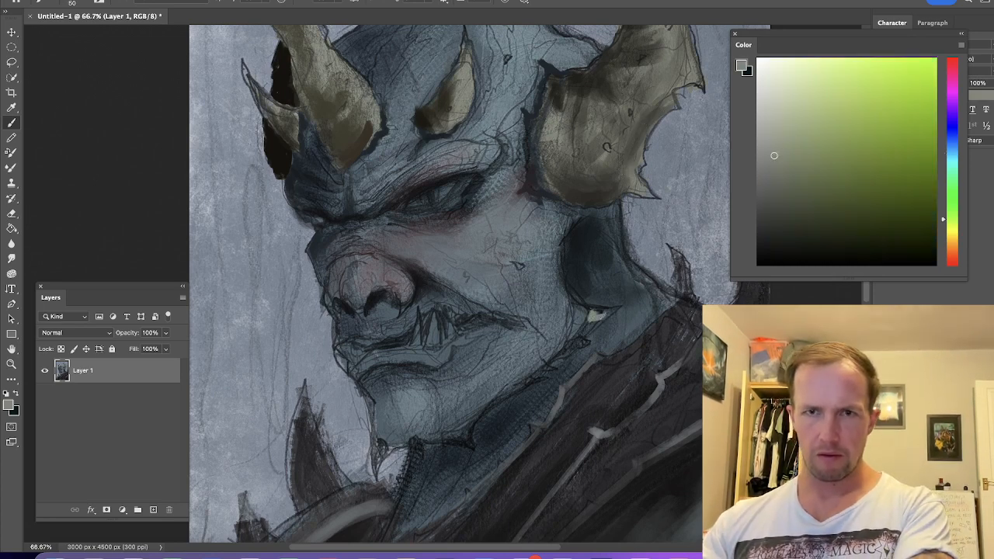
# Mix a muted olive-yellow and paint the remaining spikes along the jaw and under the chin at 36 to 46 px.
pyautogui.click(952, 235)
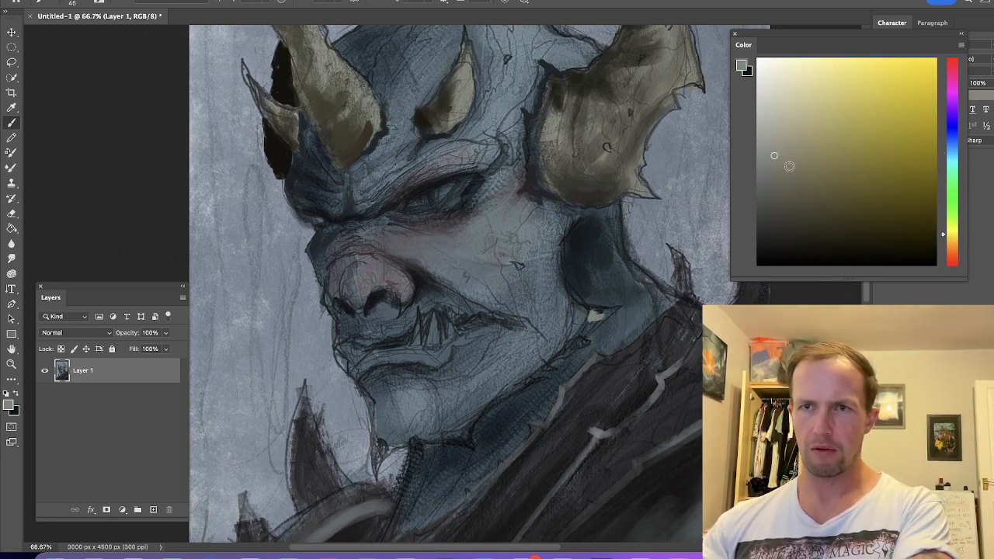
pyautogui.click(793, 177)
pyautogui.press('[')
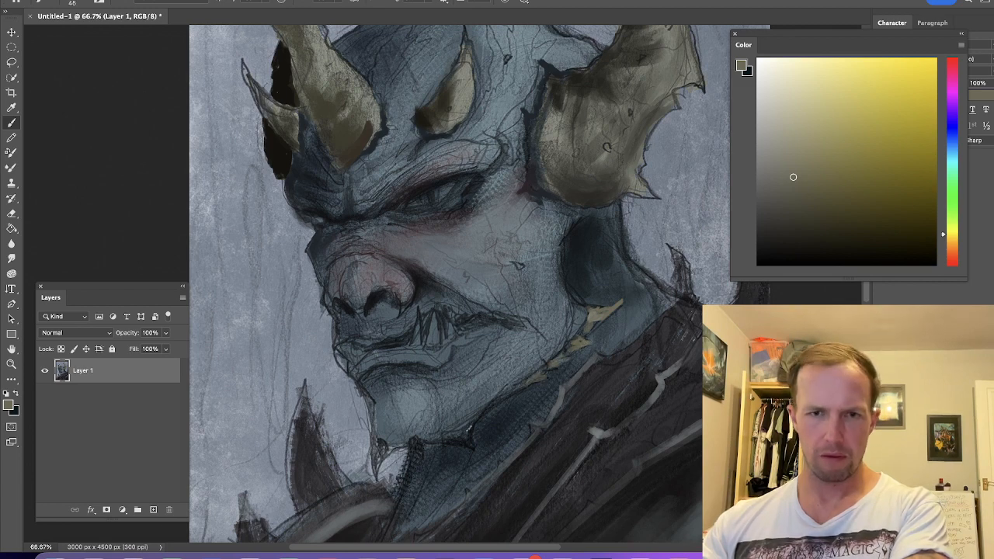
pyautogui.moveTo(450, 442)
pyautogui.mouseDown()
pyautogui.moveTo(480, 447)
pyautogui.moveTo(471, 425)
pyautogui.moveTo(448, 439)
pyautogui.mouseUp()
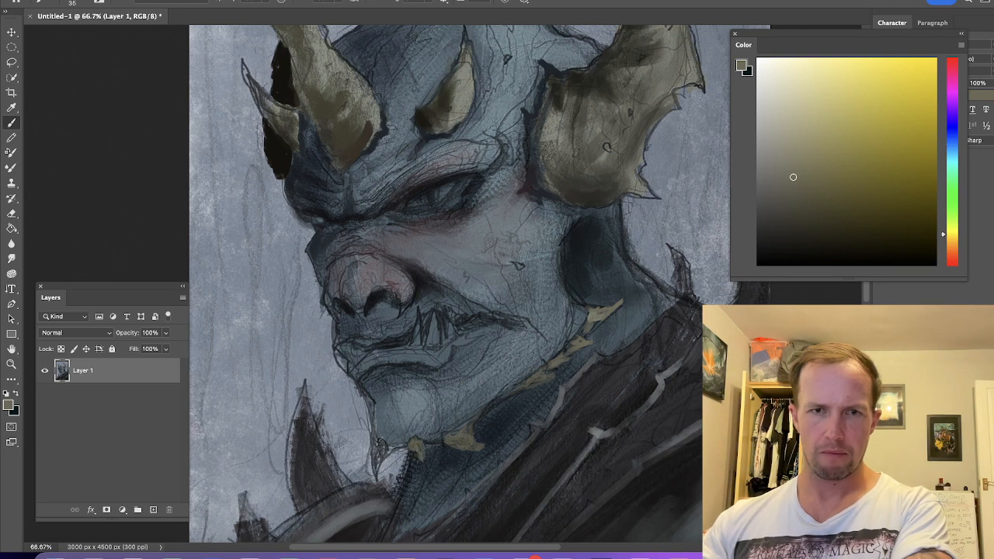
pyautogui.moveTo(380, 438); pyautogui.dragTo(376, 458)
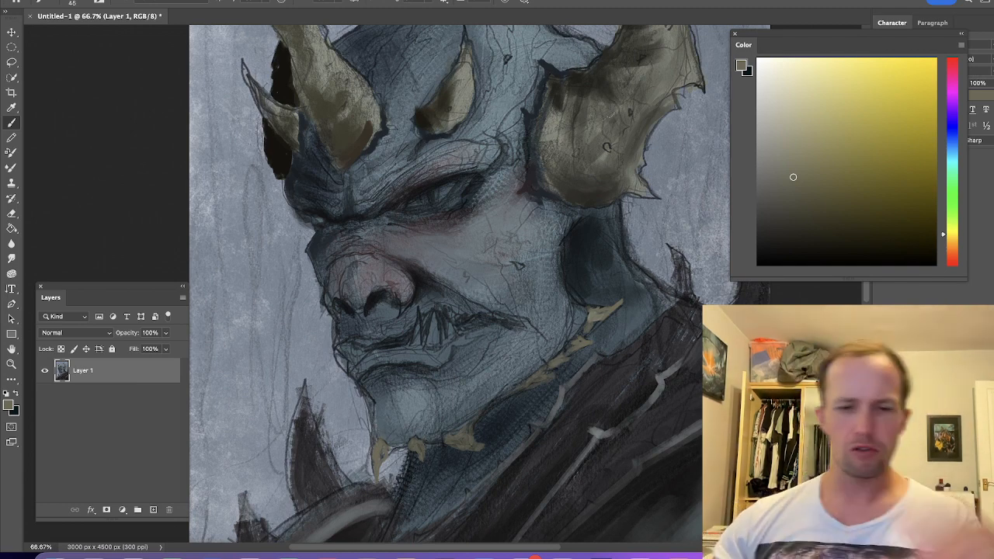
# Mix a lighter bone grey and paint the tusks and small teeth along the mouth at about 30 px.
pyautogui.moveTo(785, 167); pyautogui.dragTo(775, 147)
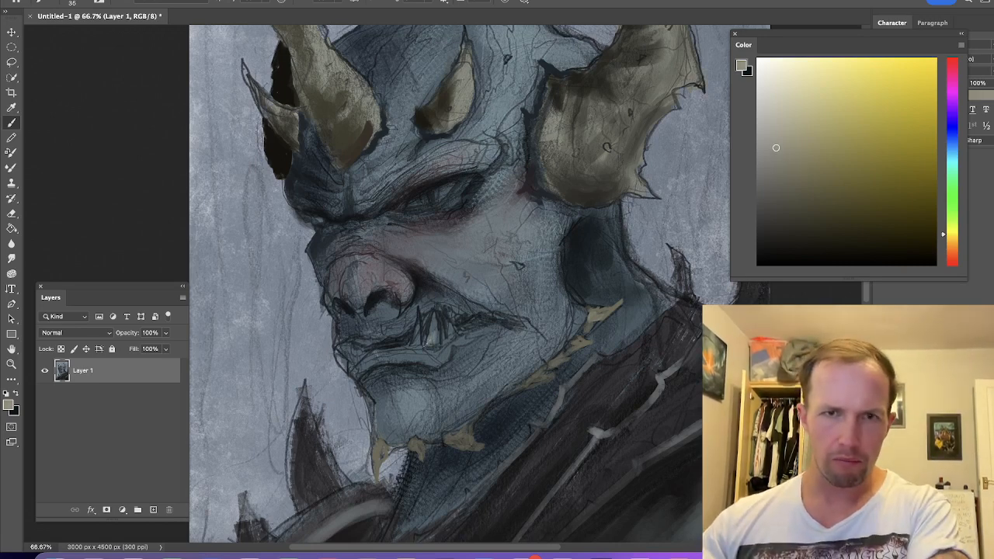
pyautogui.moveTo(429, 307)
pyautogui.mouseDown()
pyautogui.moveTo(430, 345)
pyautogui.moveTo(435, 335)
pyautogui.moveTo(419, 344)
pyautogui.mouseUp()
pyautogui.press(']')
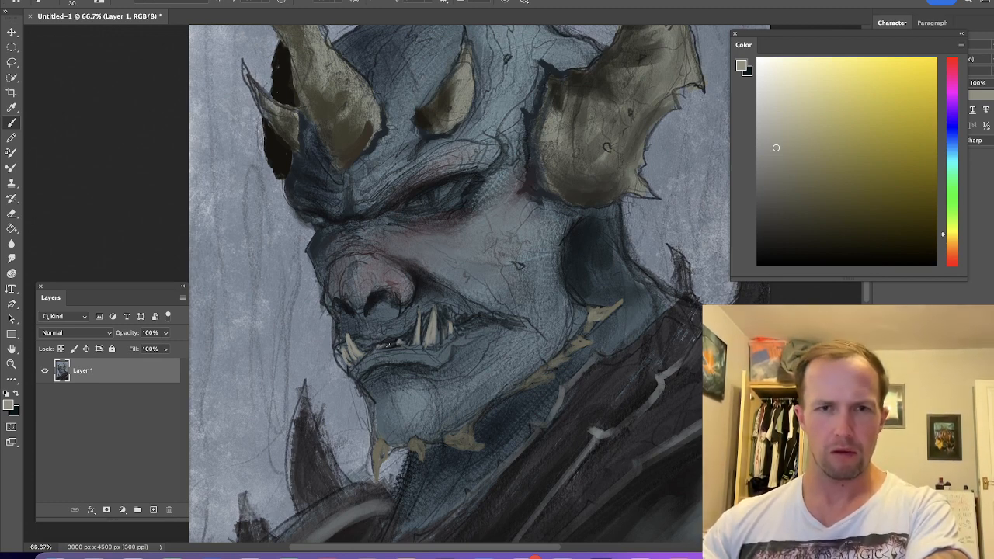
pyautogui.moveTo(438, 312); pyautogui.dragTo(439, 341)
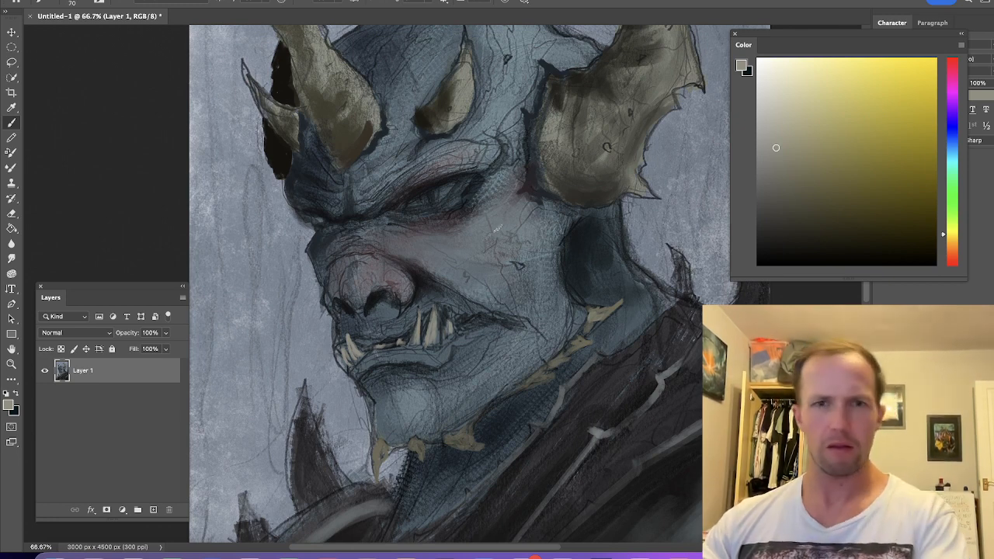
# Mix a pale grey-teal and highlight the upper lip below the nostril at 100 px.
pyautogui.keyDown('alt'); pyautogui.click(381, 298); pyautogui.keyUp('alt')
pyautogui.keyDown('alt'); pyautogui.click(386, 310); pyautogui.keyUp('alt')
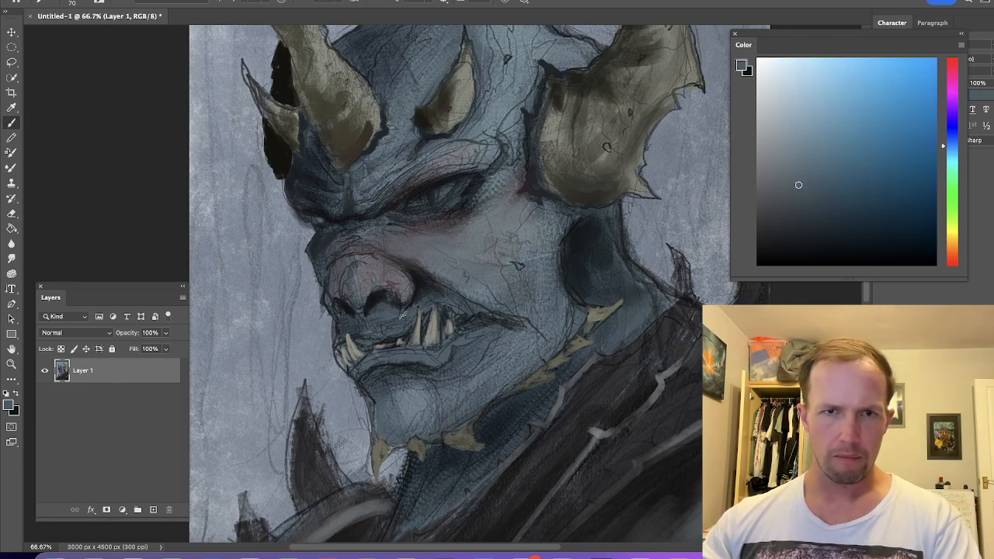
pyautogui.keyDown('alt'); pyautogui.click(557, 320); pyautogui.keyUp('alt')
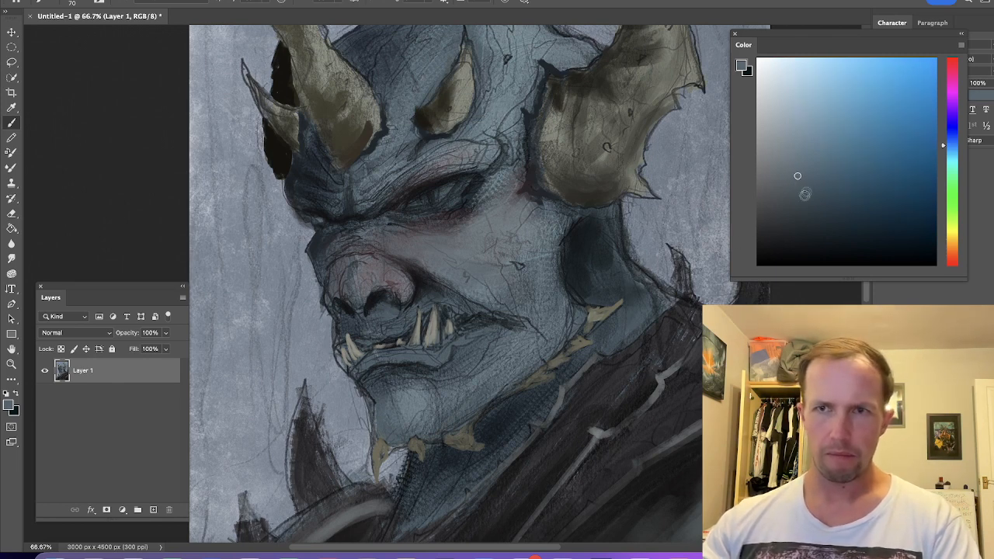
pyautogui.click(786, 141)
pyautogui.click(955, 162)
pyautogui.press(']')
pyautogui.press(']')
pyautogui.moveTo(386, 311); pyautogui.dragTo(419, 302)
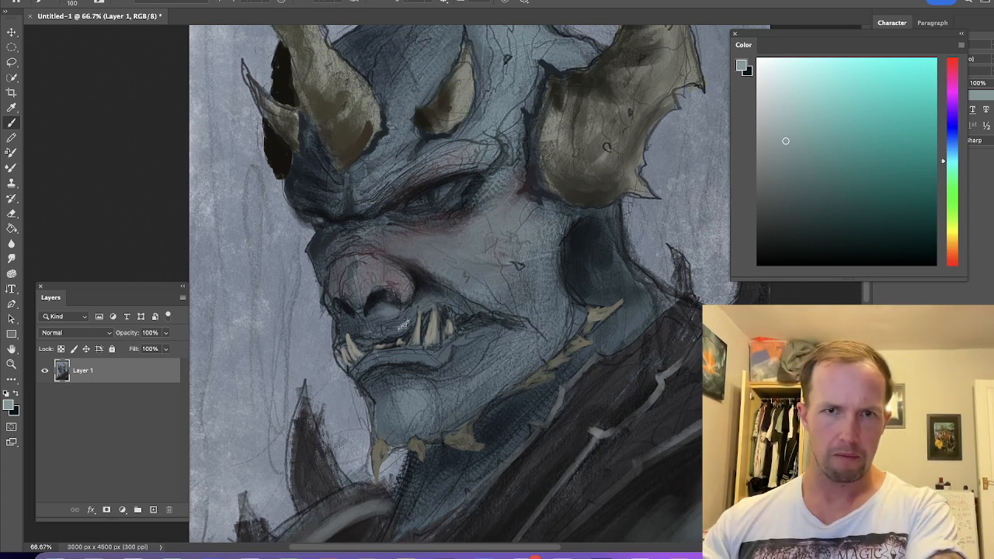
# Lighten the teal to a very pale tint and brush a soft highlight over the cheek at 300 px.
pyautogui.press(']')
pyautogui.press(']')
pyautogui.press(']')
pyautogui.click(770, 144)
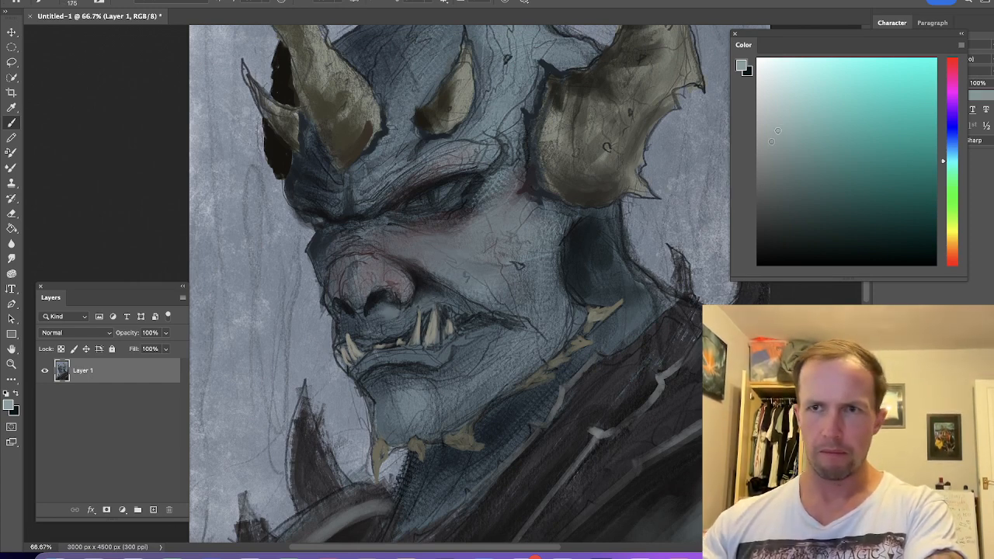
pyautogui.click(775, 98)
pyautogui.press(']')
pyautogui.press(']')
pyautogui.press(']')
pyautogui.moveTo(513, 272)
pyautogui.mouseDown()
pyautogui.moveTo(512, 283)
pyautogui.moveTo(475, 280)
pyautogui.mouseUp()
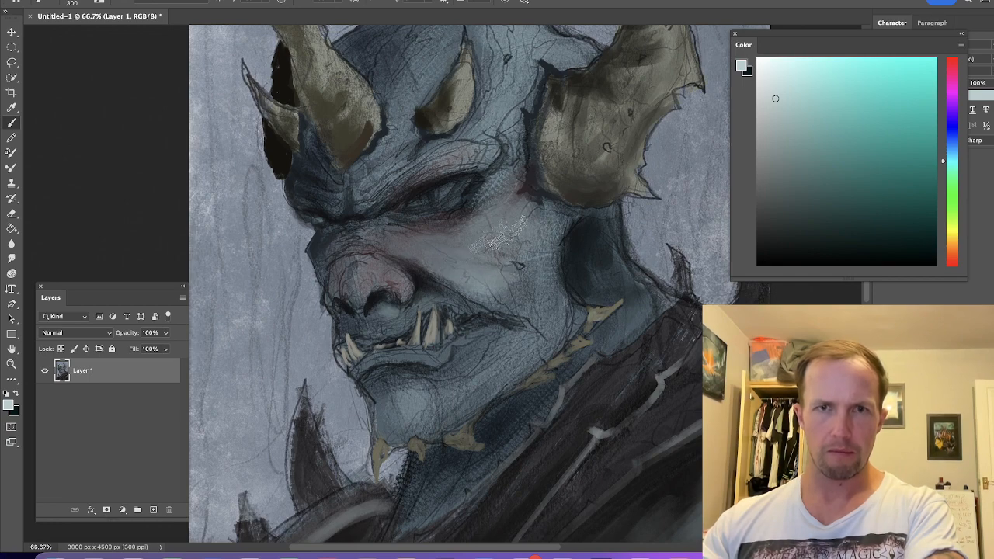
# Brush the pale teal over the brow ridge and the forehead between the horns at 175 to 300 px.
pyautogui.press('[')
pyautogui.press('[')
pyautogui.press('[')
pyautogui.moveTo(431, 160)
pyautogui.mouseDown()
pyautogui.moveTo(378, 202)
pyautogui.moveTo(390, 167)
pyautogui.mouseUp()
pyautogui.press(']')
pyautogui.moveTo(520, 92)
pyautogui.mouseDown()
pyautogui.moveTo(474, 193)
pyautogui.moveTo(497, 157)
pyautogui.moveTo(534, 151)
pyautogui.mouseUp()
pyautogui.press(']')
pyautogui.moveTo(474, 139); pyautogui.dragTo(451, 168)
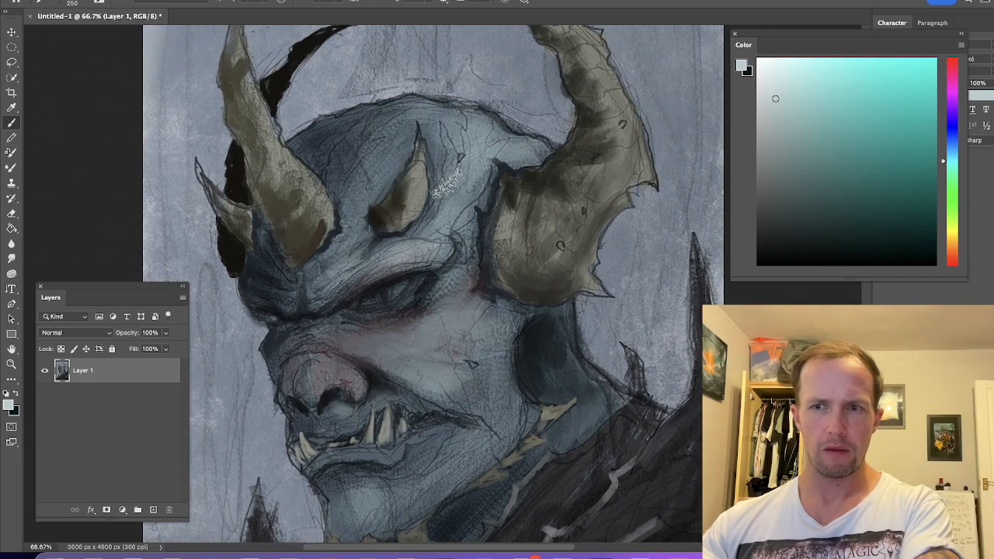
pyautogui.press(']')
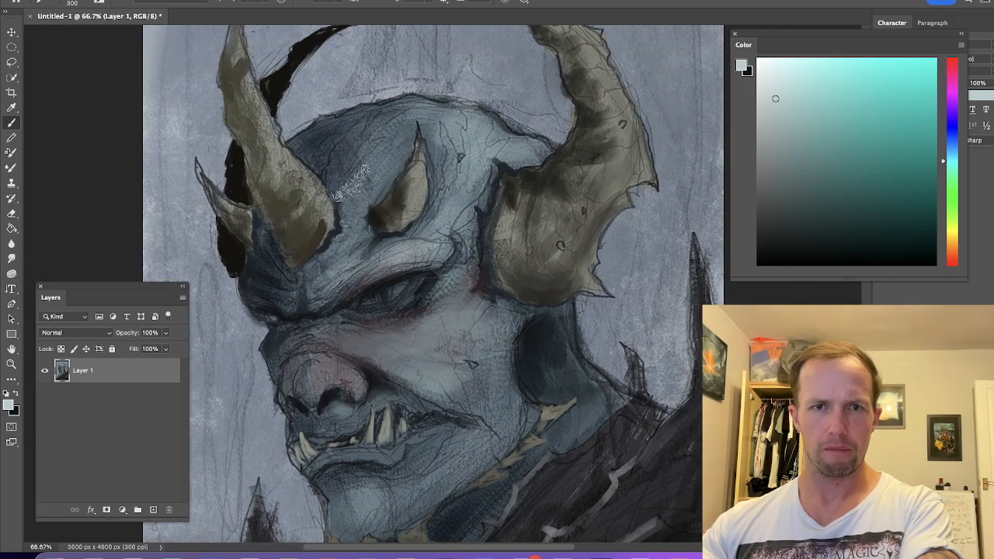
# Mix a light blue-grey from a sampled skin tone and paint the whites of the near eye at about 26 px.
pyautogui.press('super+minus')
pyautogui.press('super+minus')
pyautogui.moveTo(503, 379); pyautogui.dragTo(541, 283)
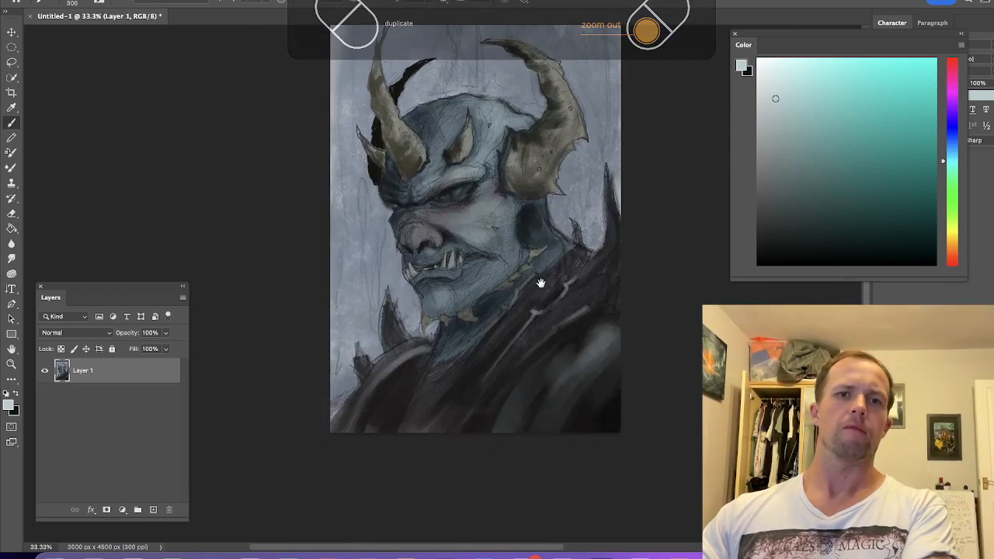
pyautogui.press('super+plus')
pyautogui.press('super+plus')
pyautogui.press('super+plus')
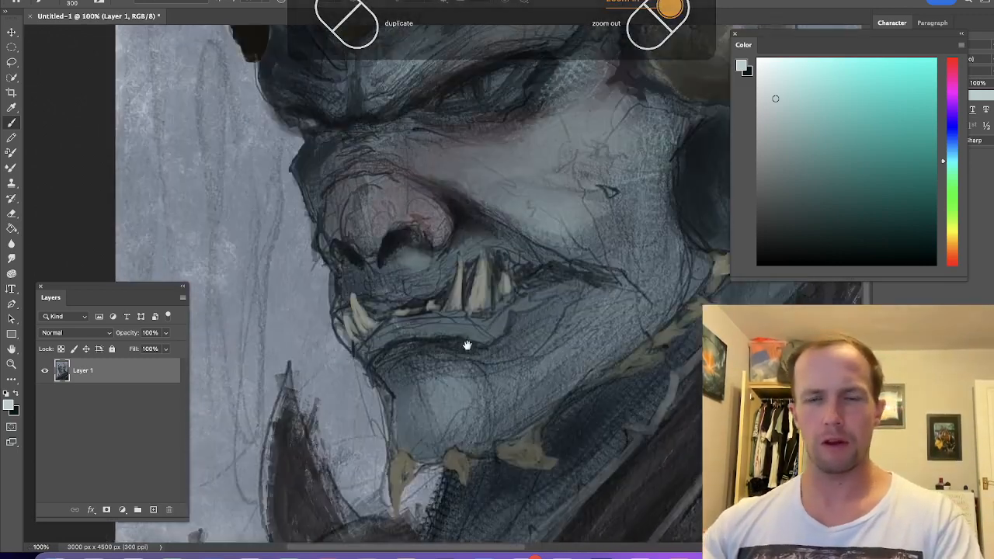
pyautogui.moveTo(467, 345); pyautogui.dragTo(510, 452)
pyautogui.keyDown('alt'); pyautogui.click(559, 194); pyautogui.keyUp('alt')
pyautogui.click(785, 150)
pyautogui.moveTo(784, 150); pyautogui.dragTo(771, 134)
pyautogui.press('[')
pyautogui.press('[')
pyautogui.press('[')
pyautogui.press('[')
pyautogui.press('[')
pyautogui.press('[')
pyautogui.press('[')
pyautogui.press('[')
pyautogui.press('[')
pyautogui.press('[')
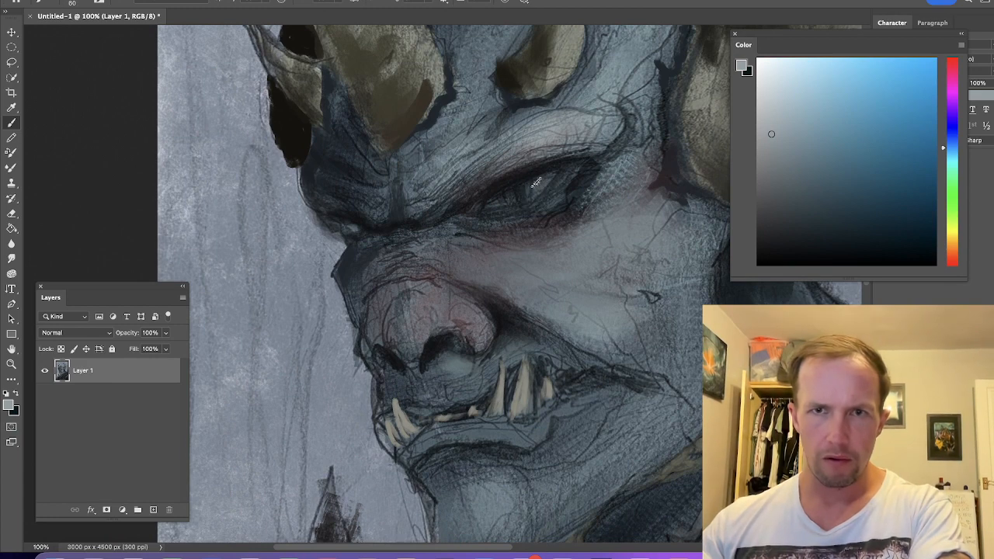
pyautogui.press('[')
pyautogui.press('[')
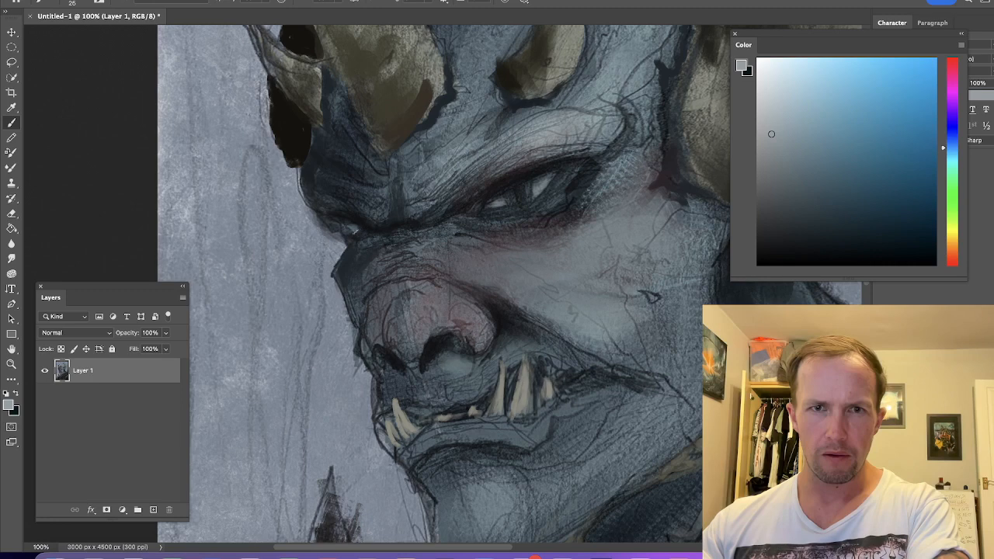
# Paint the slit pupils with a near-black blue at 26 px and flip the canvas horizontally.
pyautogui.click(799, 251)
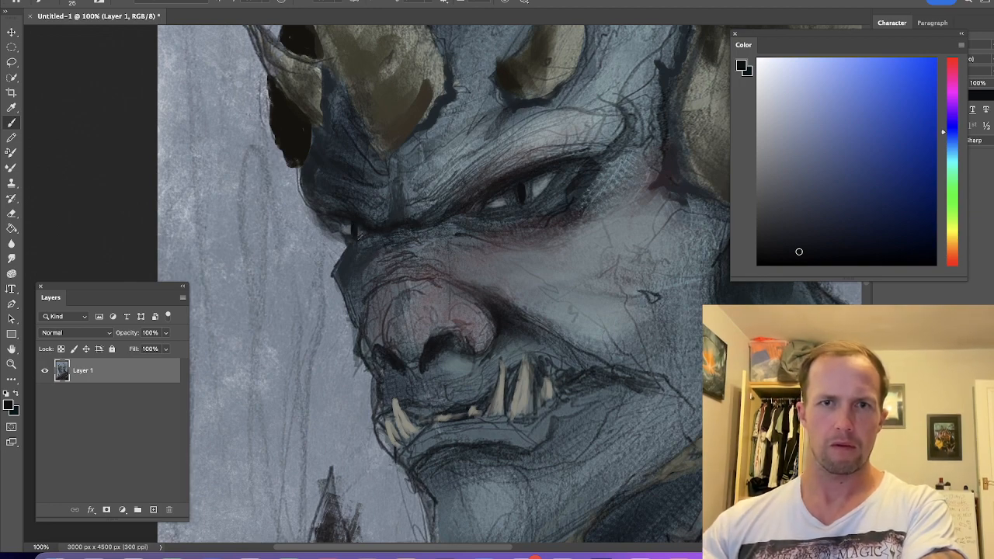
pyautogui.press('super+shift+h')
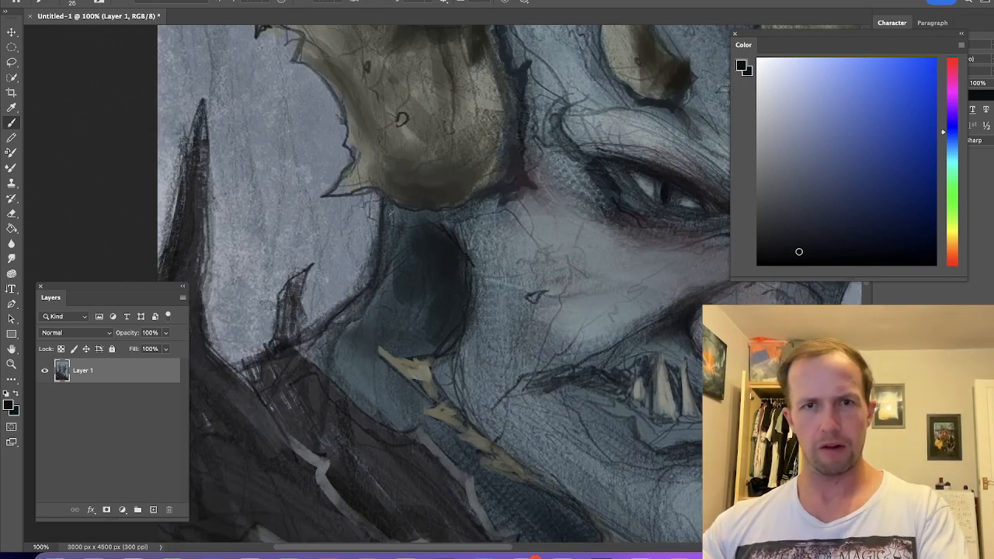
pyautogui.moveTo(581, 244); pyautogui.dragTo(359, 215)
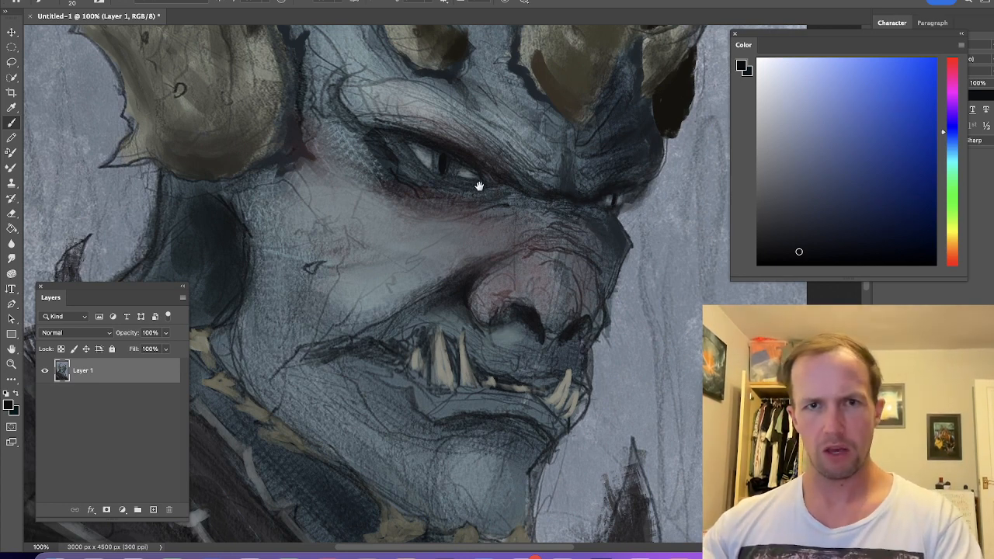
# Mix an ochre and try it as the tint of the near eye's iris at 26 px.
pyautogui.click(952, 241)
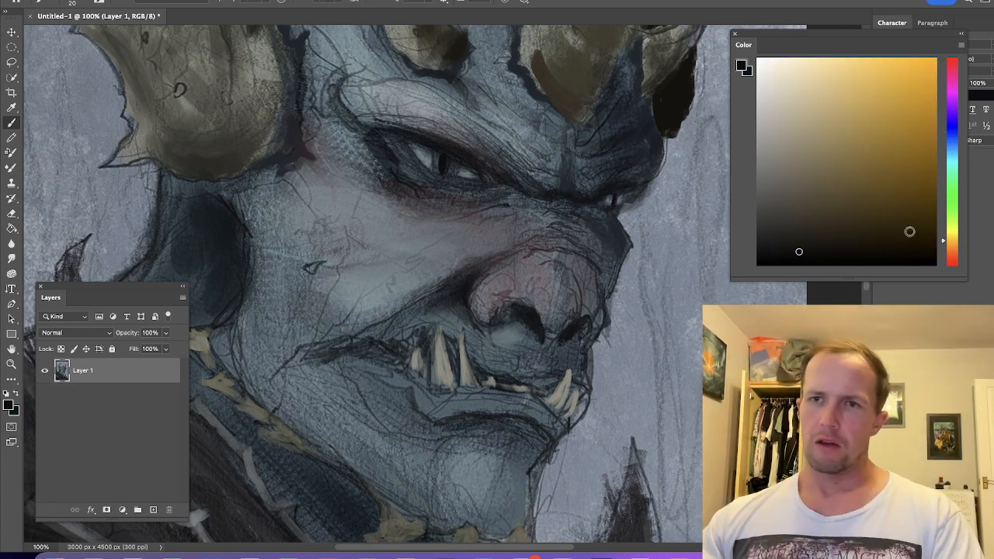
pyautogui.click(874, 147)
pyautogui.click(872, 146)
pyautogui.press('[')
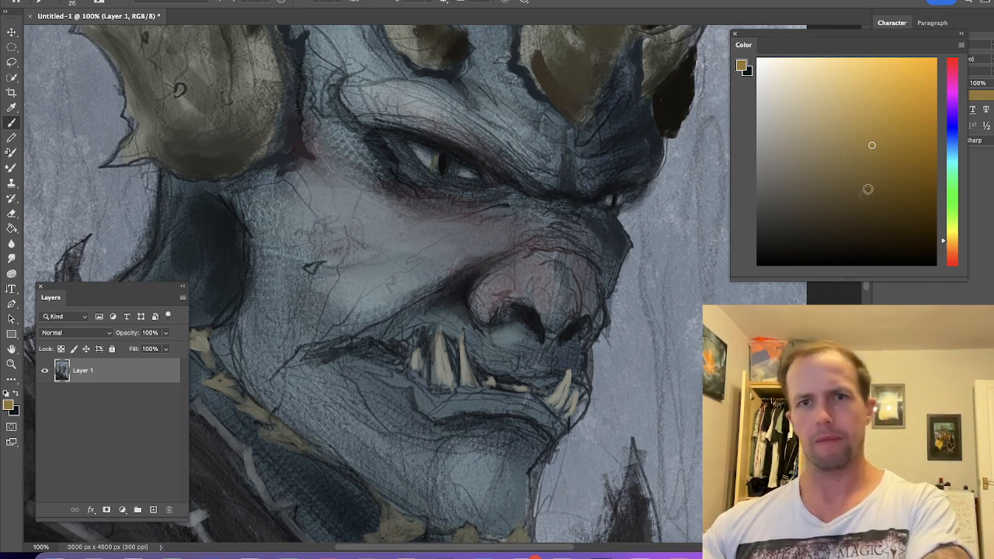
# Paint both irises dark red with lighter red accents at 20 to 36 px and redefine the slit pupils with a sampled near-black.
pyautogui.click(956, 262)
pyautogui.click(901, 178)
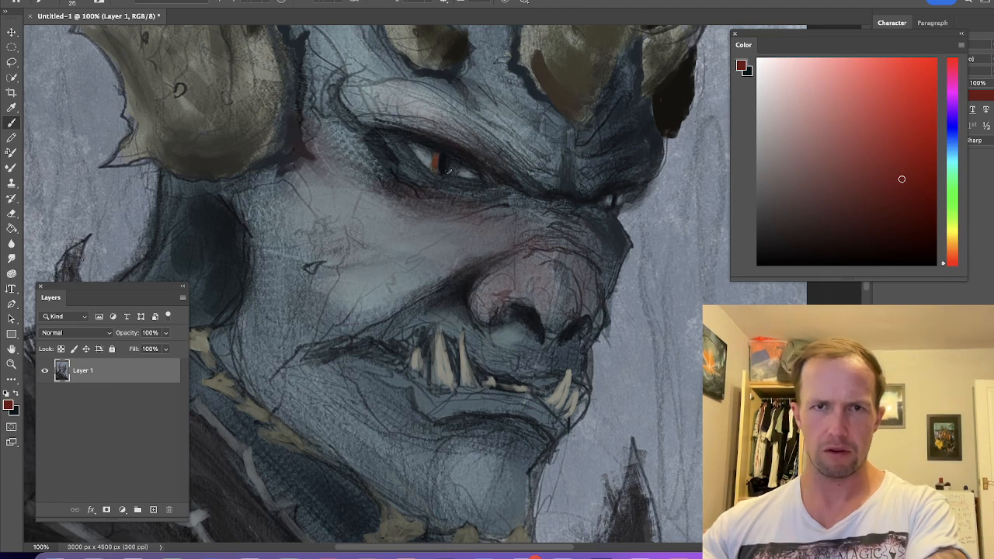
pyautogui.press(']')
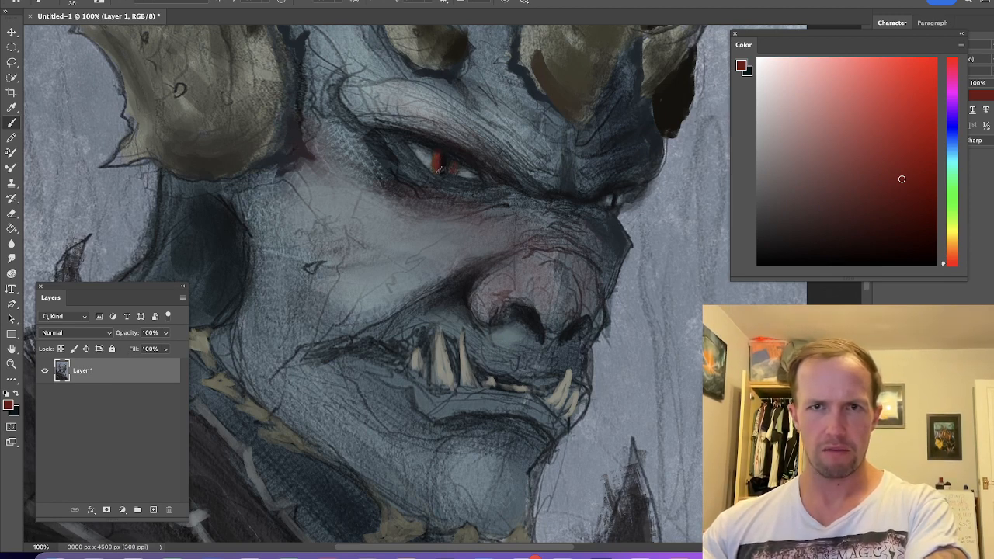
pyautogui.press('[')
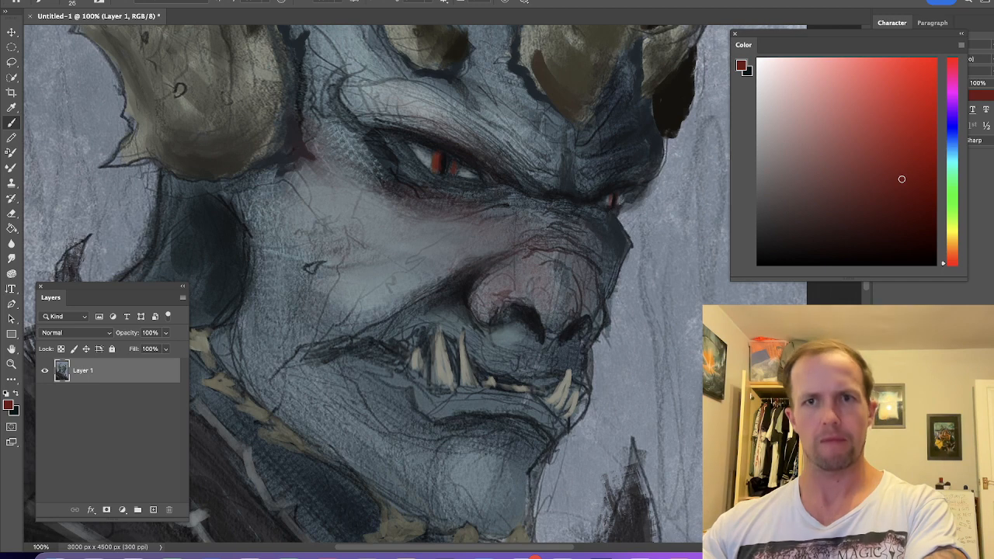
pyautogui.press(']')
pyautogui.click(882, 121)
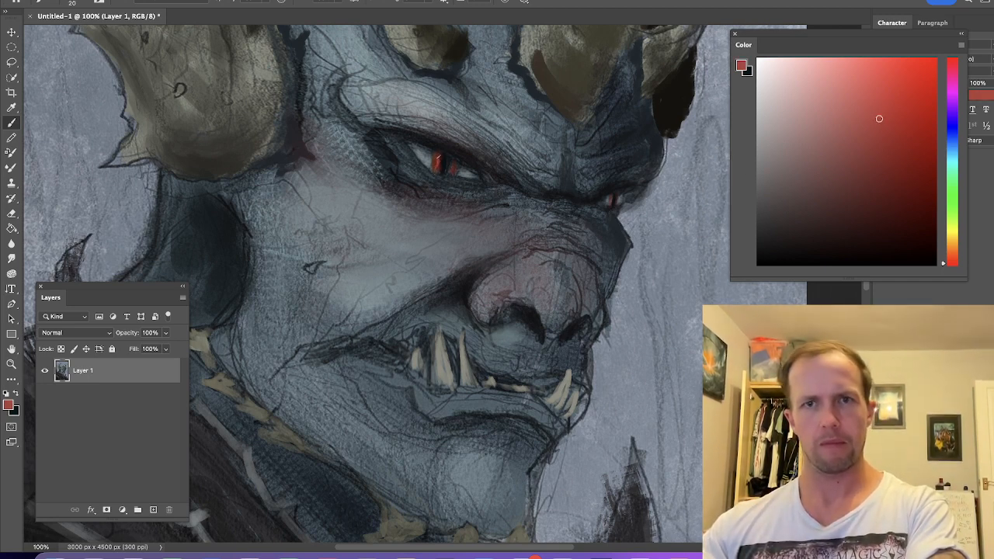
pyautogui.keyDown('alt'); pyautogui.click(440, 150); pyautogui.keyUp('alt')
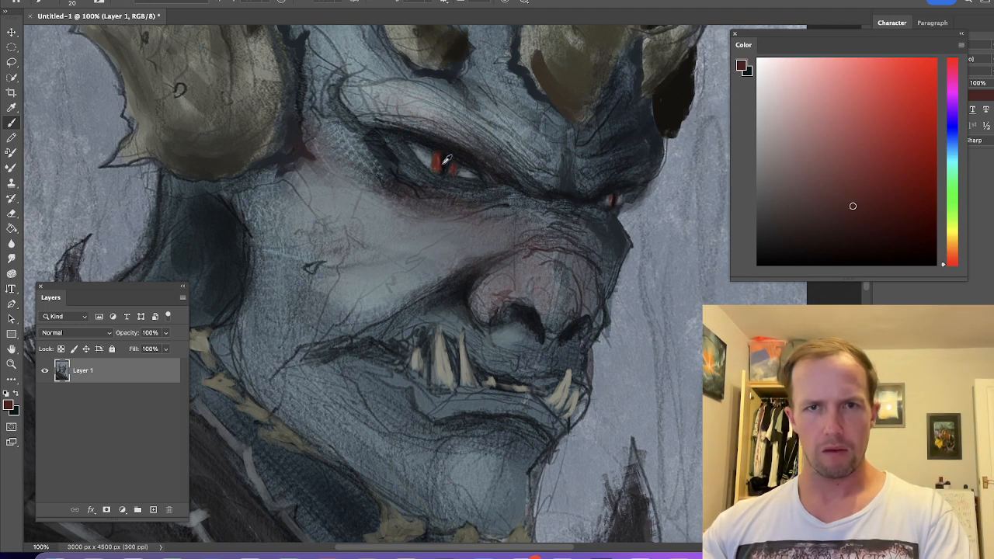
pyautogui.keyDown('alt'); pyautogui.click(443, 160); pyautogui.keyUp('alt')
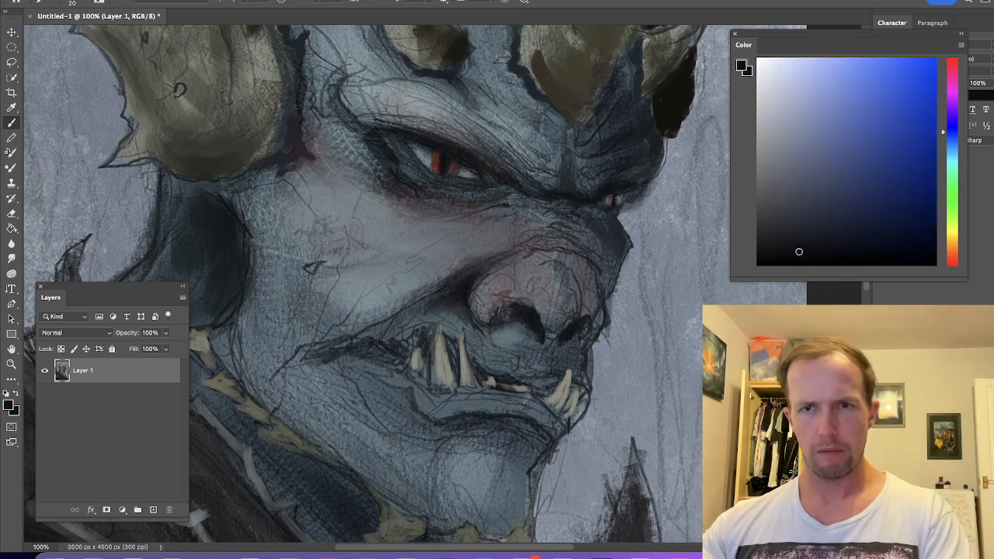
# Sample near-black blues around the far eye and darken the crease between the brows, the nose-bridge edge and the far brow at 35 to 70 px.
pyautogui.keyDown('alt'); pyautogui.click(589, 195); pyautogui.keyUp('alt')
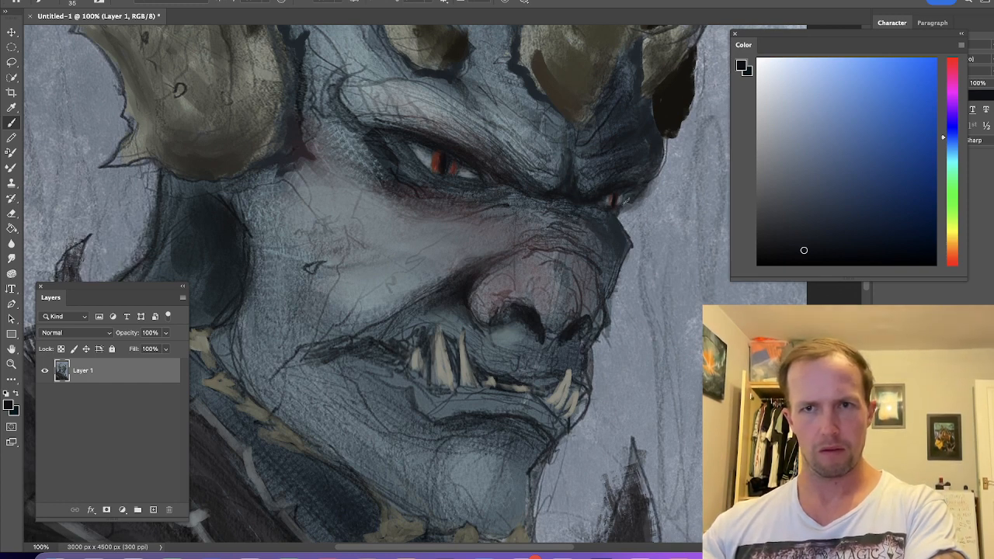
pyautogui.keyDown('alt'); pyautogui.click(624, 241); pyautogui.keyUp('alt')
pyautogui.press(']')
pyautogui.press(']')
pyautogui.keyDown('alt'); pyautogui.click(618, 228); pyautogui.keyUp('alt')
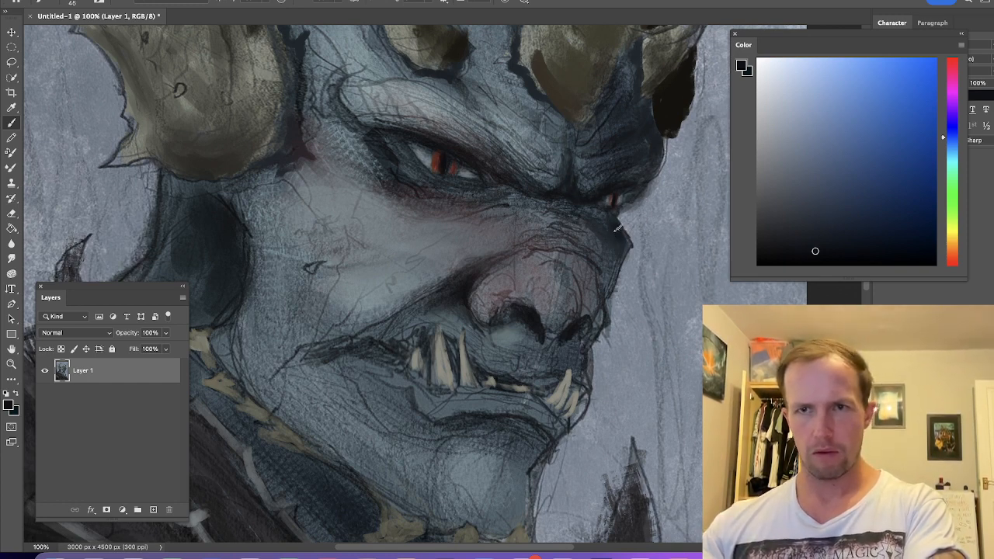
pyautogui.moveTo(622, 247); pyautogui.dragTo(609, 275)
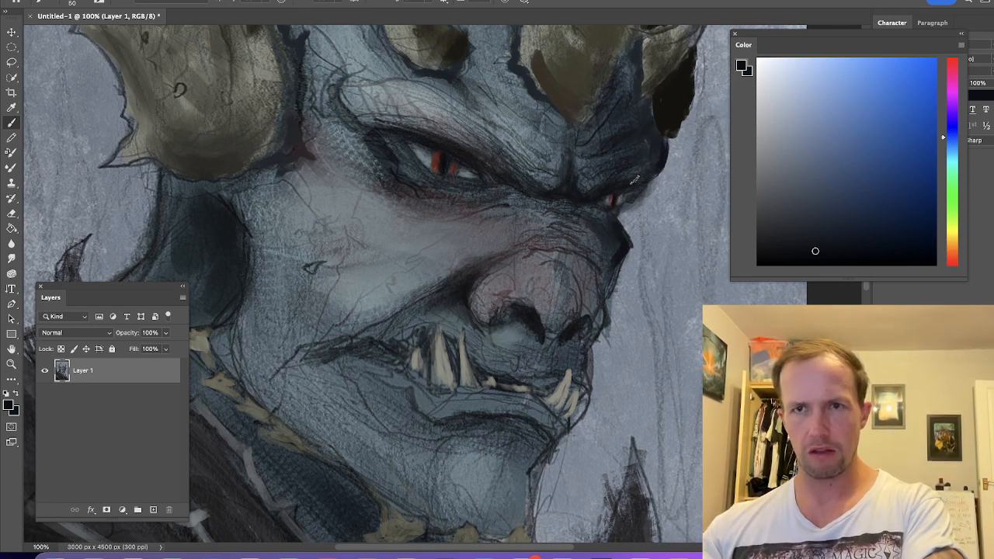
pyautogui.moveTo(619, 160); pyautogui.dragTo(583, 168)
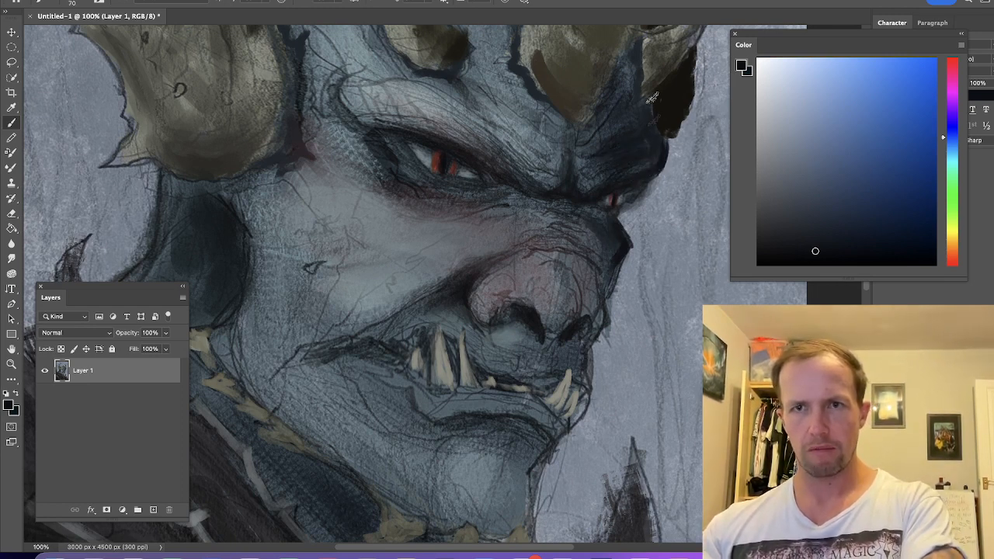
# Deepen the shadows around the nose bridge and chin with near-black blue at 60 to 150 px and flip the canvas horizontally.
pyautogui.moveTo(652, 97); pyautogui.dragTo(596, 156)
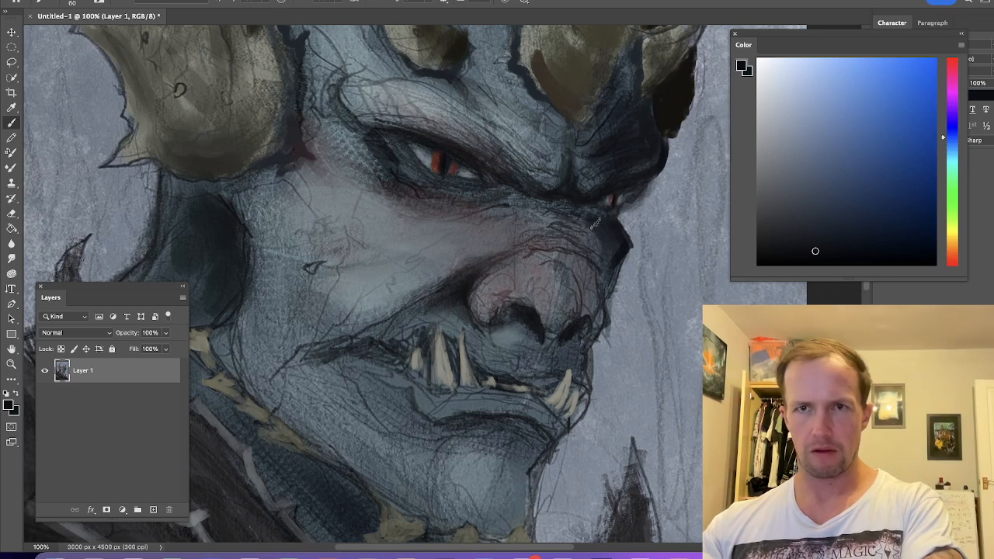
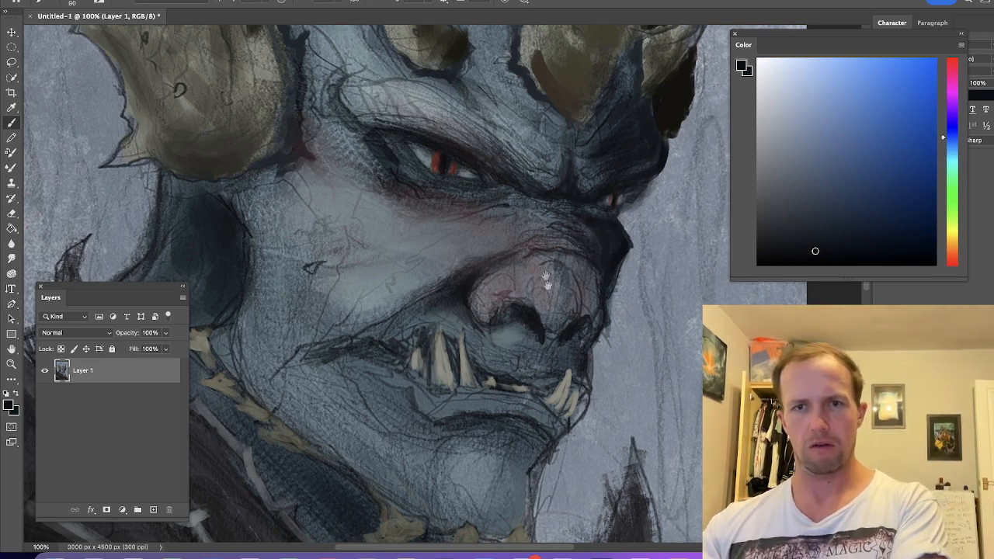
pyautogui.scroll(-3, 547, 276)
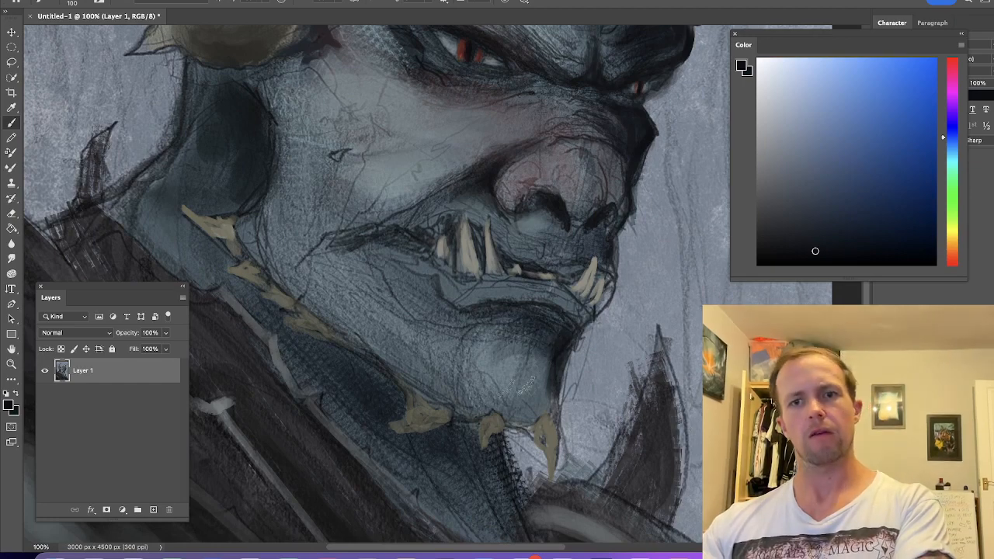
pyautogui.press(']')
pyautogui.press(']')
pyautogui.keyDown('alt'); pyautogui.click(491, 358); pyautogui.keyUp('alt')
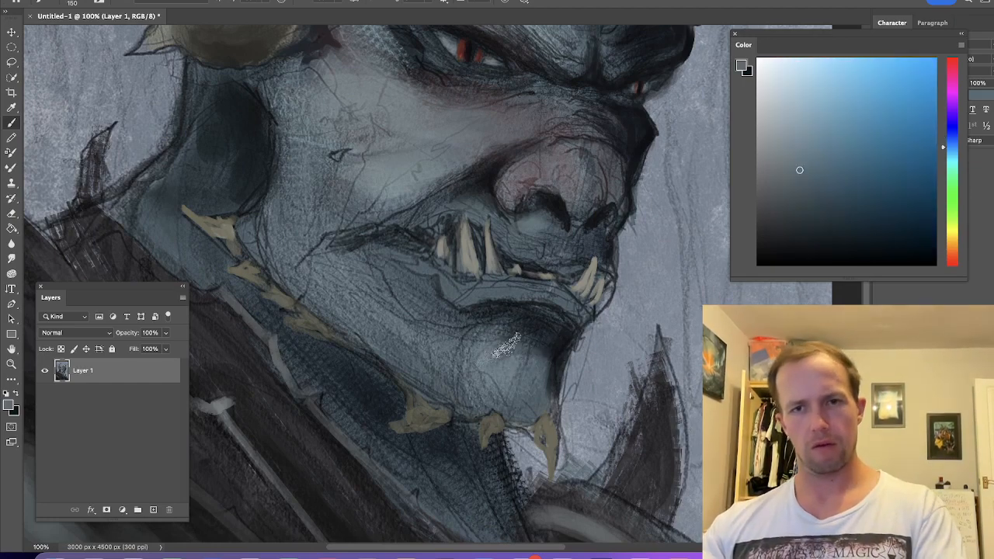
pyautogui.hotkey('ctrl', '-')
pyautogui.hotkey('ctrl', '-')
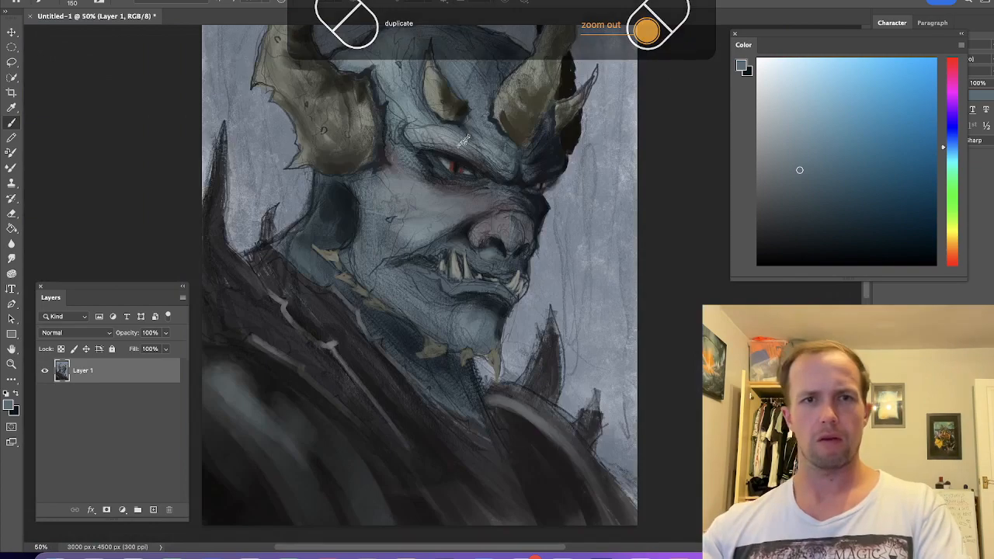
pyautogui.press('super+shift+h')
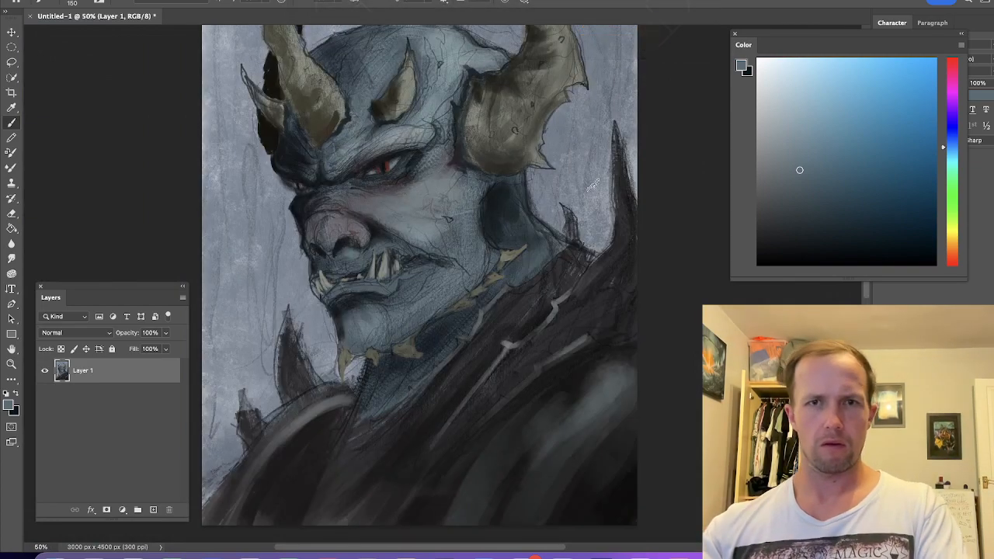
# Sample blue-greys from the painting and brush lighter muscle strokes along the side of the neck behind the jaw at 90 px.
pyautogui.press('super+plus')
pyautogui.keyDown('alt'); pyautogui.click(535, 203); pyautogui.keyUp('alt')
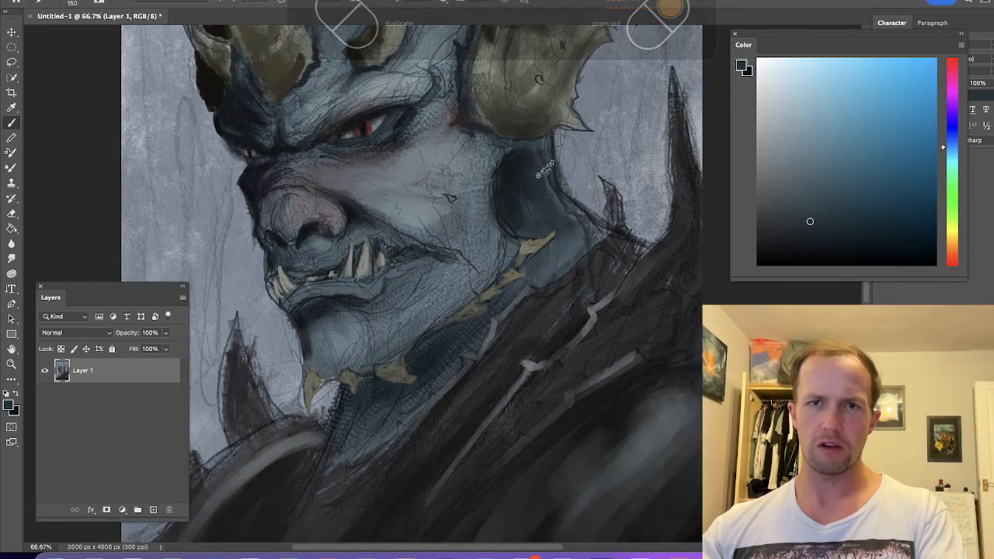
pyautogui.keyDown('alt'); pyautogui.click(699, 147); pyautogui.keyUp('alt')
pyautogui.press('[')
pyautogui.press('[')
pyautogui.moveTo(547, 174); pyautogui.dragTo(561, 226)
pyautogui.moveTo(533, 153)
pyautogui.mouseDown()
pyautogui.moveTo(565, 232)
pyautogui.moveTo(554, 224)
pyautogui.mouseUp()
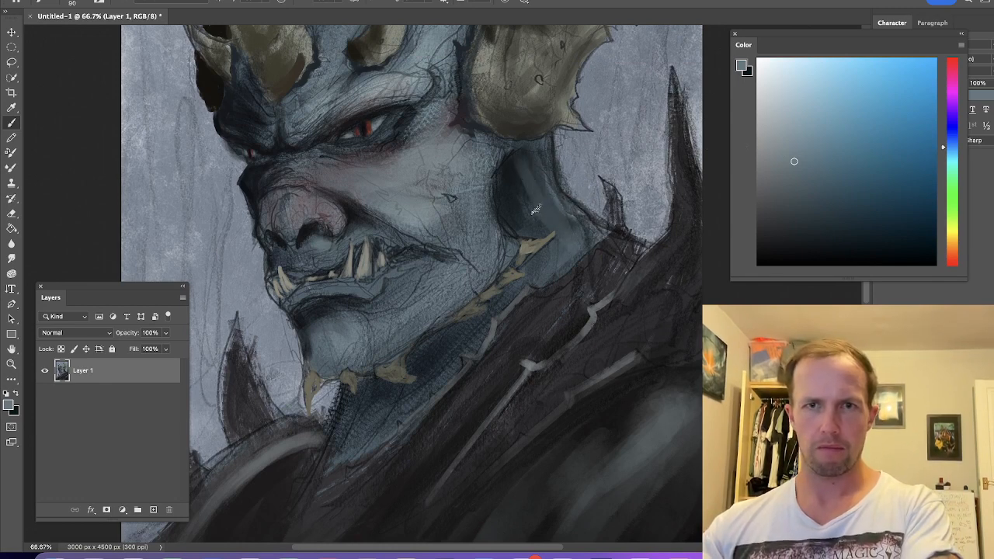
pyautogui.moveTo(510, 196)
pyautogui.mouseDown()
pyautogui.moveTo(546, 231)
pyautogui.moveTo(506, 214)
pyautogui.moveTo(538, 217)
pyautogui.moveTo(534, 184)
pyautogui.moveTo(568, 226)
pyautogui.moveTo(601, 237)
pyautogui.mouseUp()
pyautogui.moveTo(536, 168); pyautogui.dragTo(595, 225)
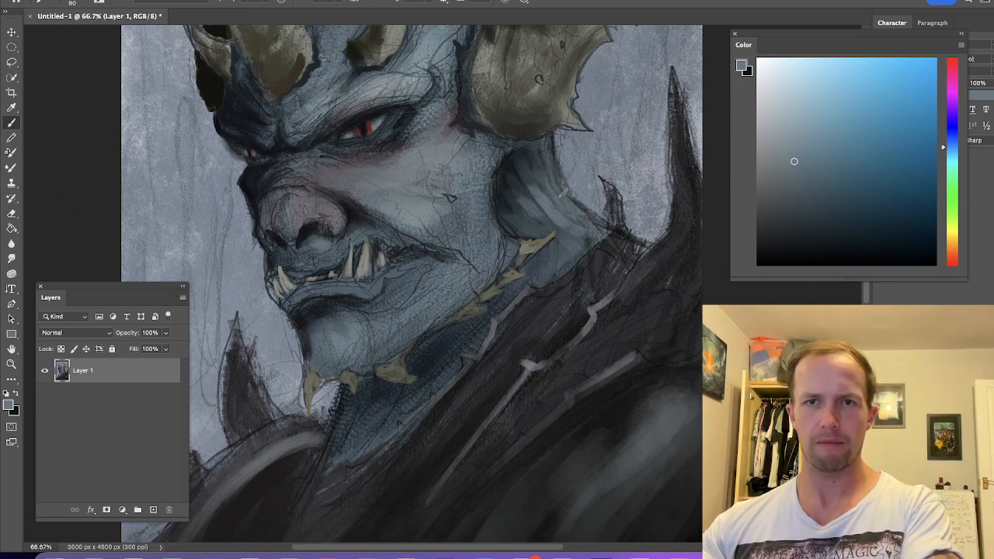
# Sample near-black blues from the neck and darken the throat beneath the chin spikes at 100 px.
pyautogui.press(']')
pyautogui.press(']')
pyautogui.press(']')
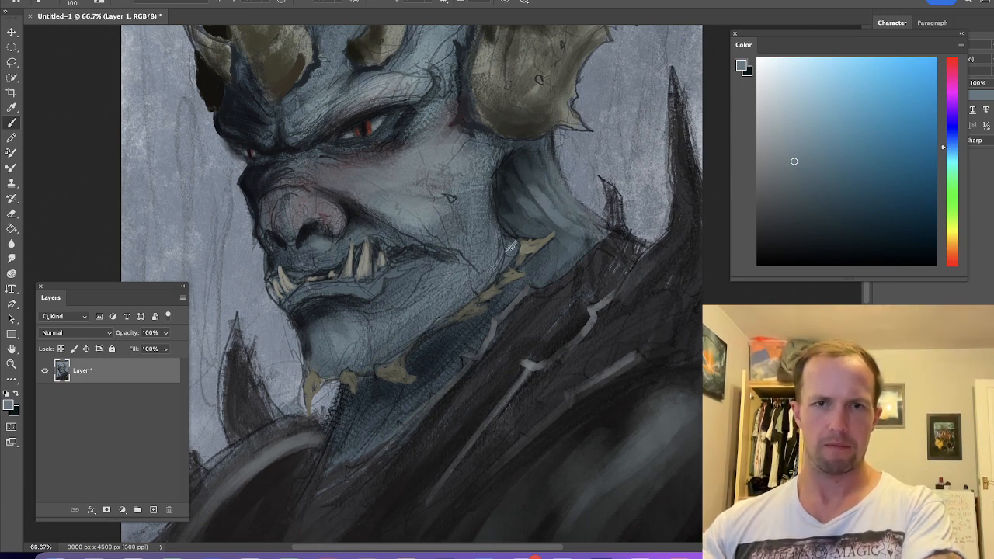
pyautogui.keyDown('alt'); pyautogui.click(435, 349); pyautogui.keyUp('alt')
pyautogui.moveTo(449, 339); pyautogui.dragTo(419, 360)
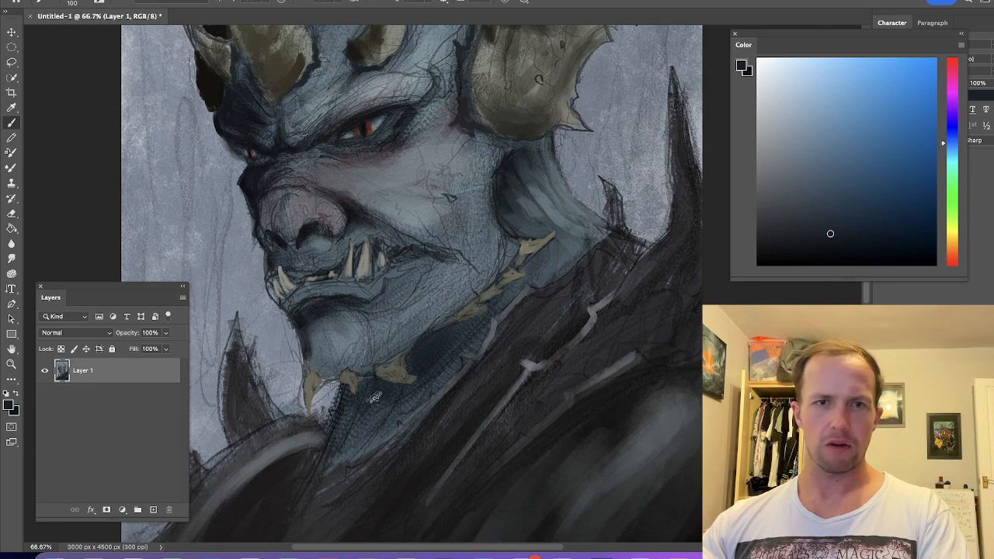
pyautogui.keyDown('alt'); pyautogui.click(328, 391); pyautogui.keyUp('alt')
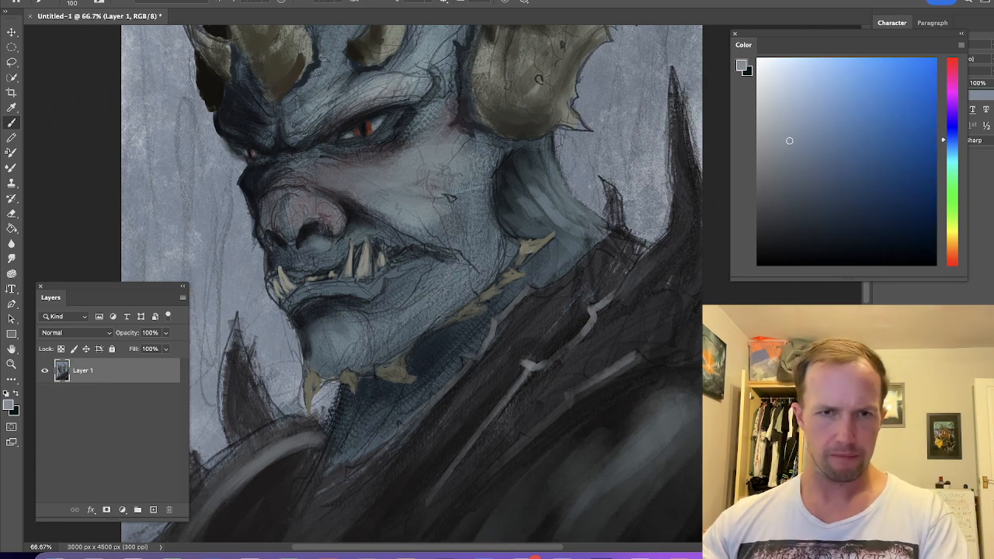
pyautogui.keyDown('alt'); pyautogui.click(341, 404); pyautogui.keyUp('alt')
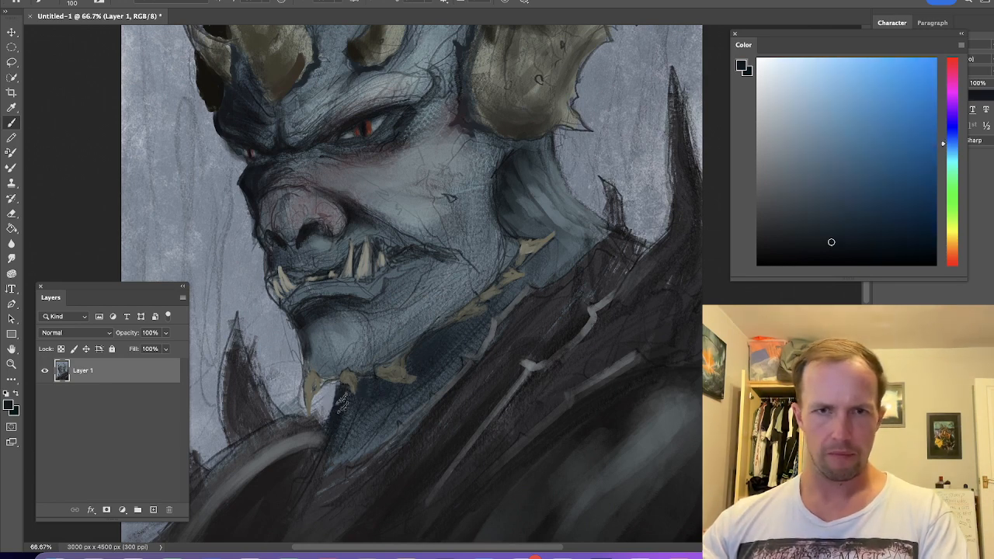
pyautogui.moveTo(342, 400)
pyautogui.mouseDown()
pyautogui.moveTo(360, 448)
pyautogui.moveTo(349, 433)
pyautogui.moveTo(318, 466)
pyautogui.mouseUp()
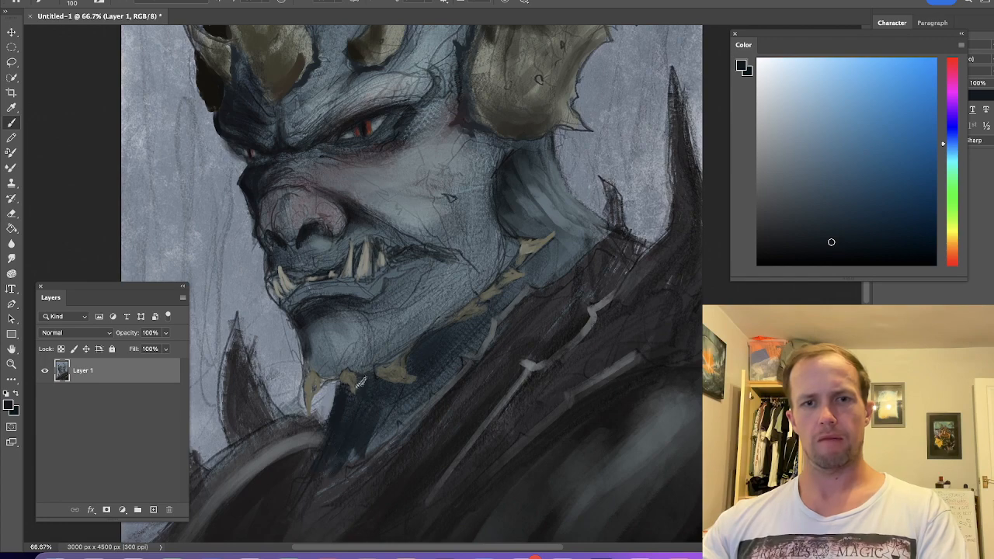
# Select the front of the face and front horns up to their outer edge with Quick Selection and invert the selection.
pyautogui.hotkey('ctrl', '-')
pyautogui.hotkey('ctrl', '-')
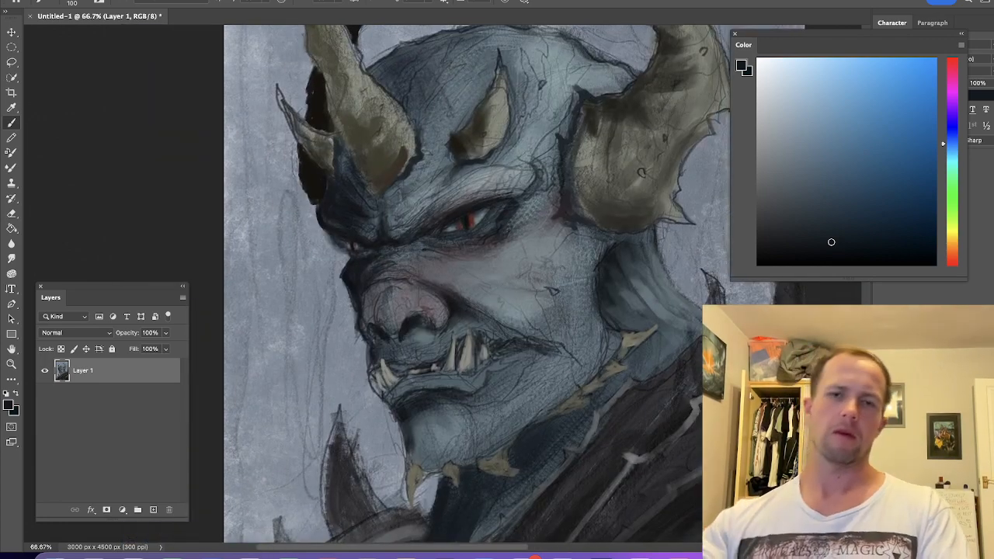
pyautogui.hotkey('ctrl', '+')
pyautogui.hotkey('ctrl', '+')
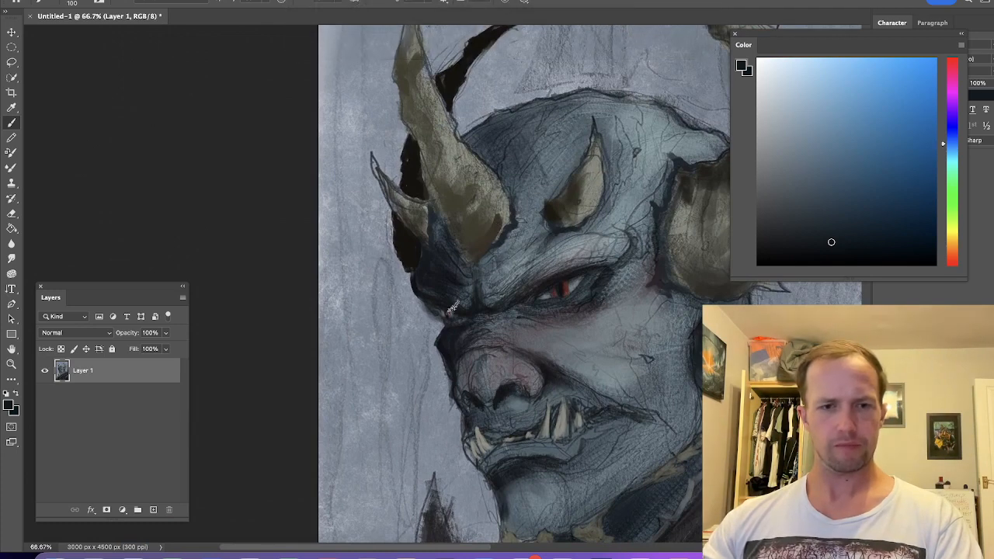
pyautogui.click(12, 78)
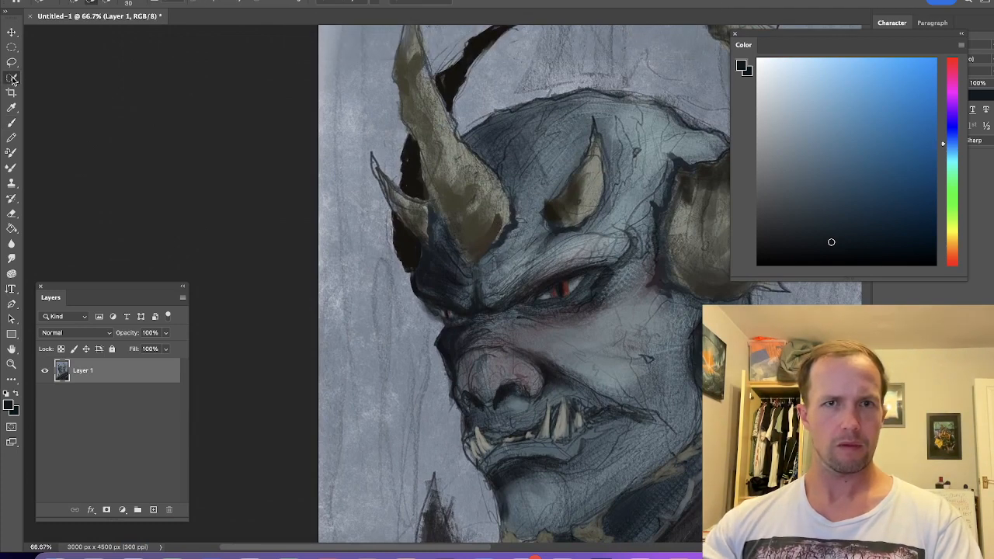
pyautogui.moveTo(446, 170)
pyautogui.mouseDown()
pyautogui.moveTo(475, 348)
pyautogui.moveTo(507, 200)
pyautogui.mouseUp()
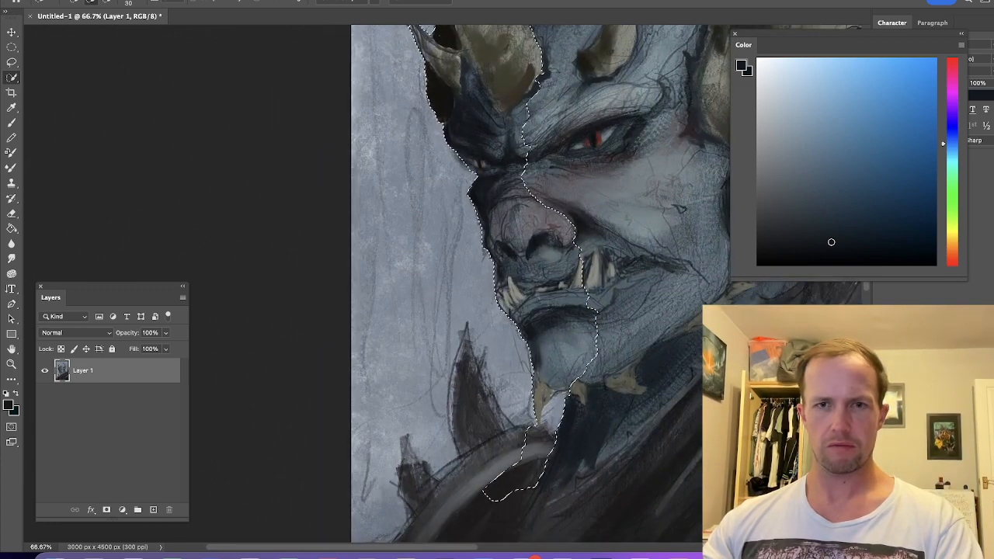
pyautogui.moveTo(517, 276); pyautogui.dragTo(485, 330)
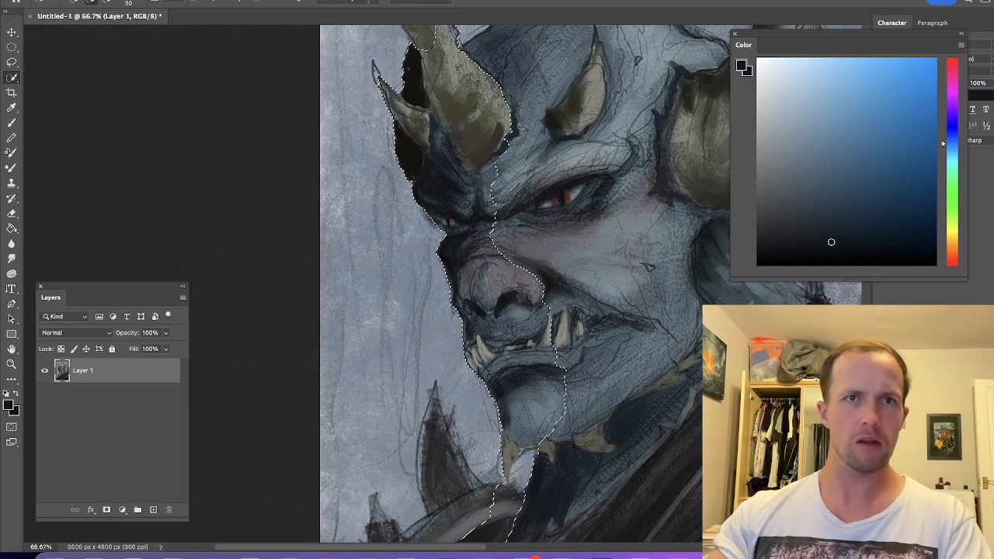
pyautogui.click(236, 1)
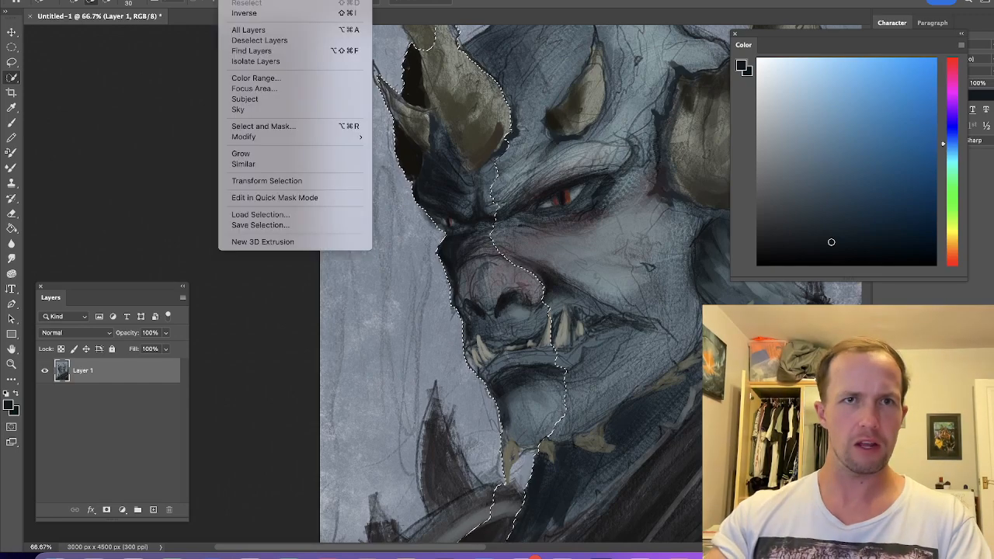
pyautogui.click(307, 15)
# Mix a pale cyan-blue, brush a soft glow into the background in front of the face at 500 px, and deselect.
pyautogui.press('b')
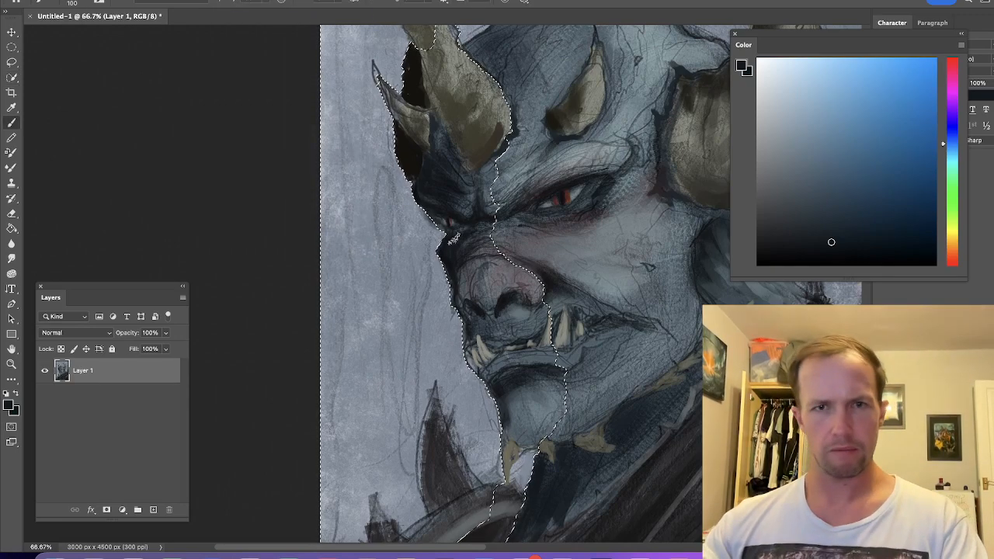
pyautogui.keyDown('alt'); pyautogui.click(698, 164); pyautogui.keyUp('alt')
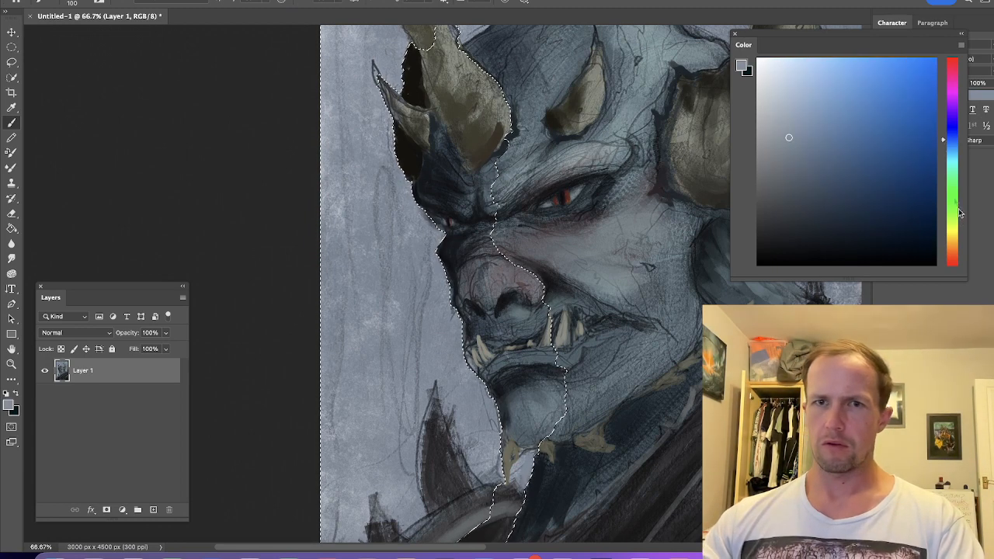
pyautogui.moveTo(954, 165); pyautogui.dragTo(954, 152)
pyautogui.moveTo(821, 121); pyautogui.dragTo(785, 84)
pyautogui.moveTo(416, 342)
pyautogui.mouseDown()
pyautogui.moveTo(423, 233)
pyautogui.moveTo(435, 210)
pyautogui.moveTo(466, 307)
pyautogui.moveTo(392, 363)
pyautogui.moveTo(373, 233)
pyautogui.mouseUp()
pyautogui.scroll(5, 512, 283)
pyautogui.moveTo(384, 389)
pyautogui.mouseDown()
pyautogui.moveTo(388, 311)
pyautogui.moveTo(377, 299)
pyautogui.moveTo(372, 373)
pyautogui.moveTo(377, 338)
pyautogui.moveTo(388, 396)
pyautogui.moveTo(382, 330)
pyautogui.mouseUp()
pyautogui.moveTo(475, 327); pyautogui.dragTo(408, 226)
pyautogui.click(233, 1)
pyautogui.click(235, 0)
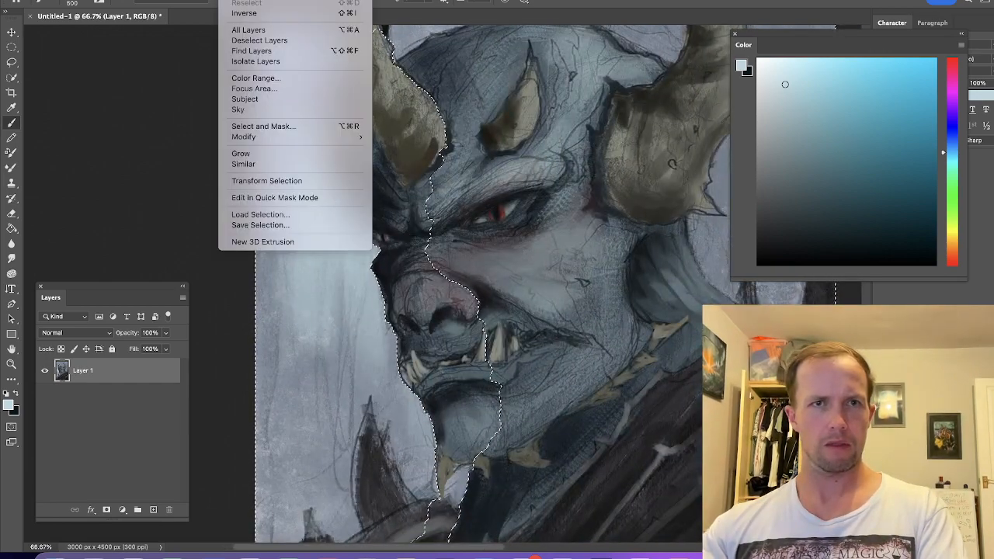
pyautogui.click(247, 0)
pyautogui.click(605, 556)
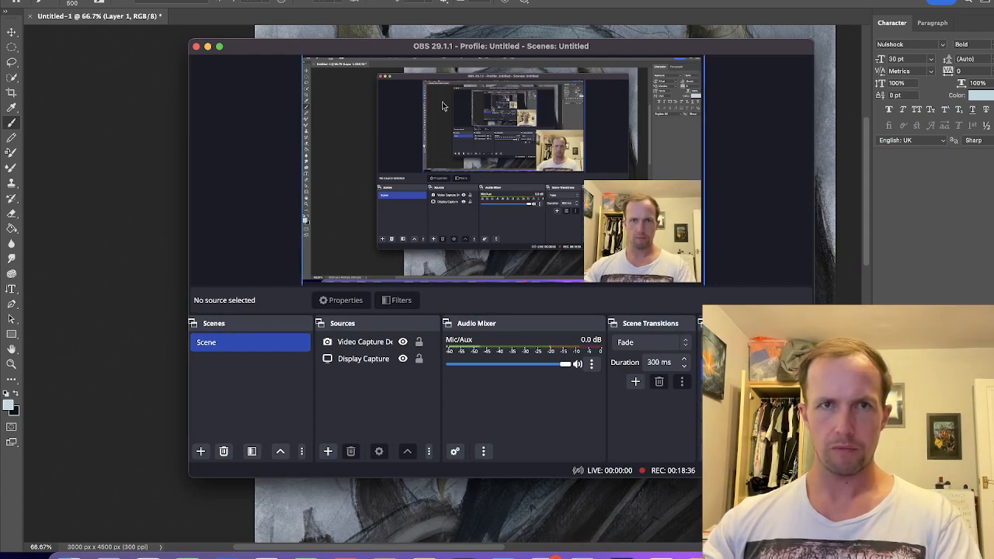
pyautogui.click(207, 47)
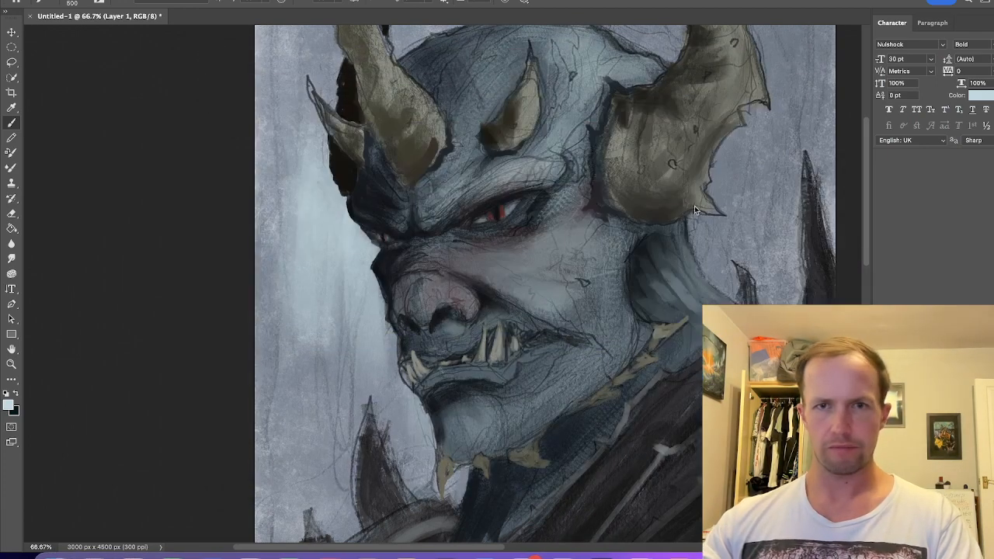
pyautogui.moveTo(606, 194); pyautogui.dragTo(572, 225)
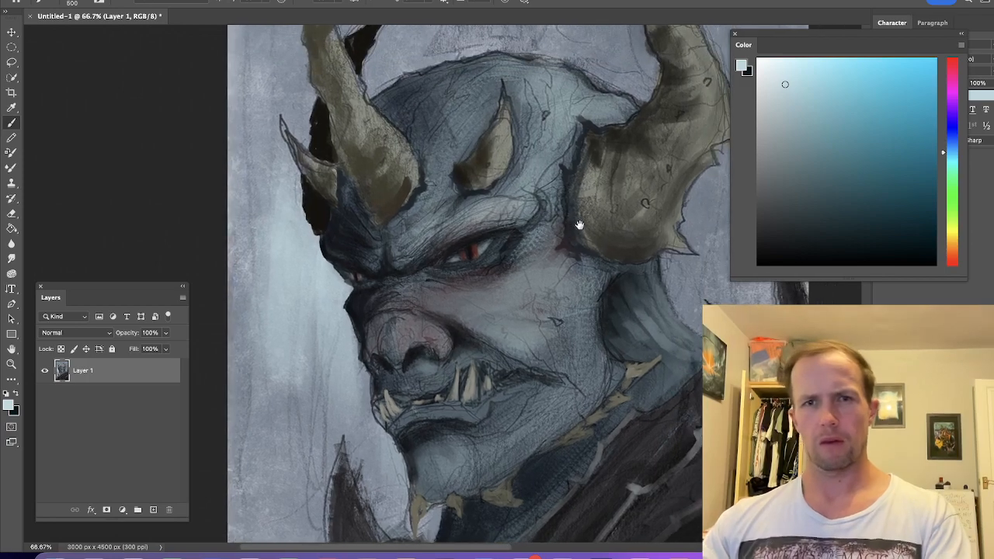
pyautogui.moveTo(647, 213); pyautogui.dragTo(516, 231)
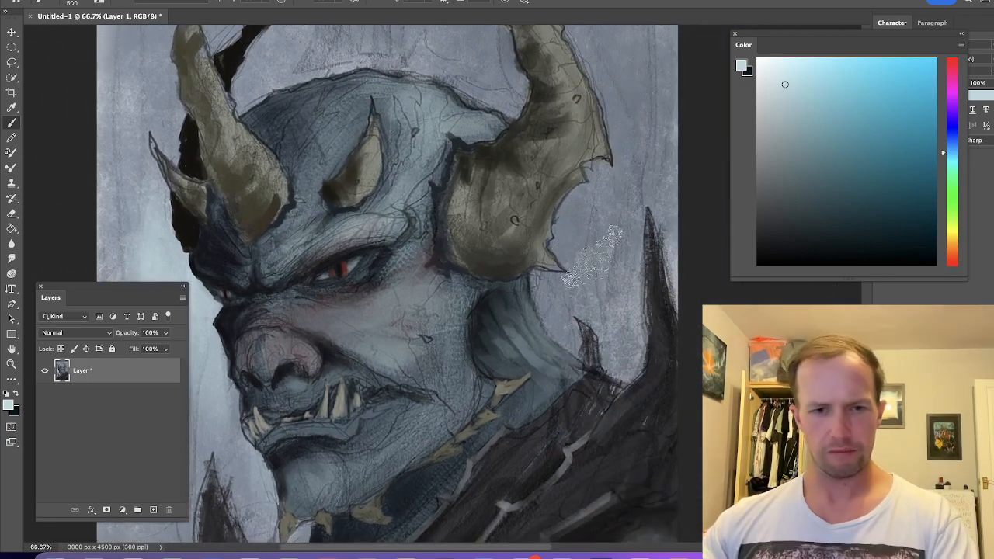
pyautogui.press('l')
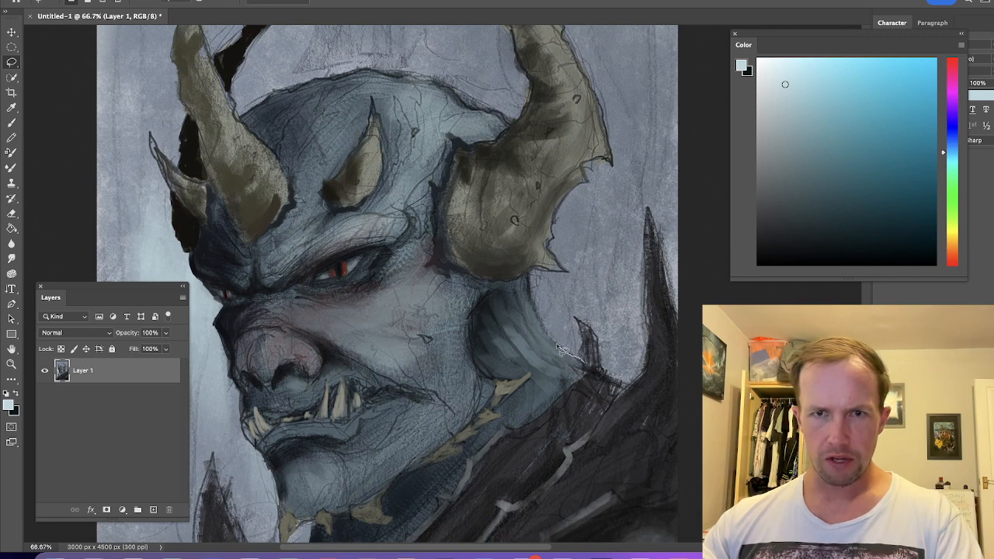
pyautogui.moveTo(532, 290); pyautogui.dragTo(531, 277)
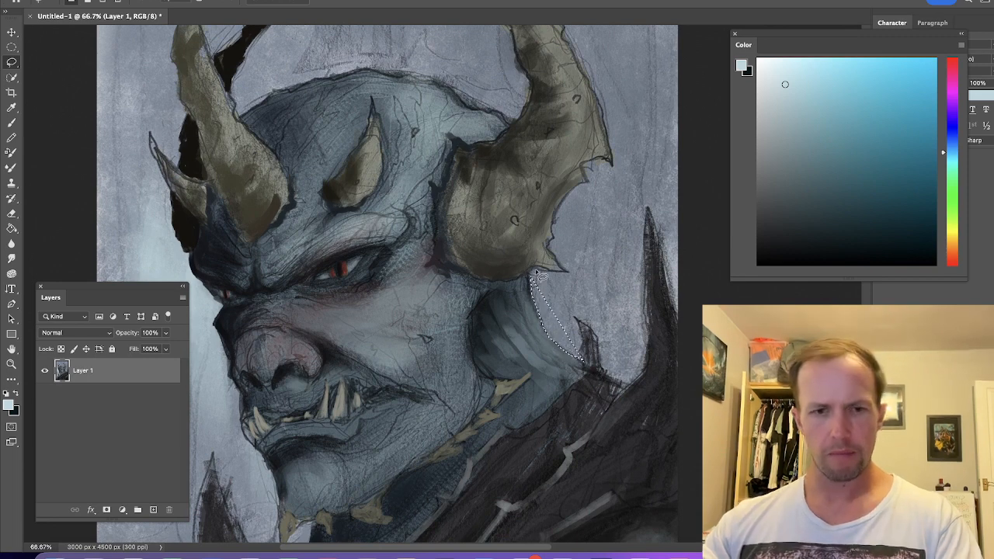
pyautogui.click(233, 0)
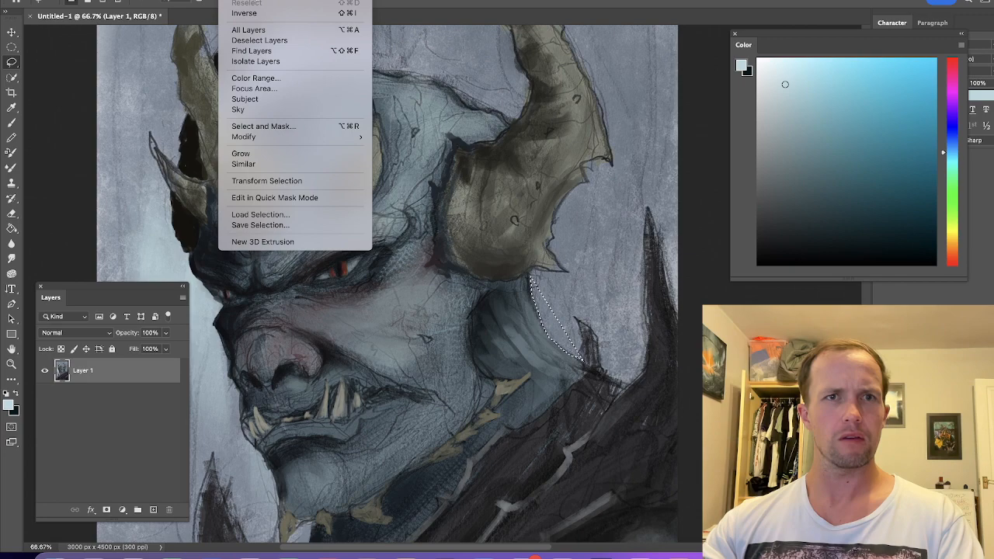
pyautogui.press('Escape')
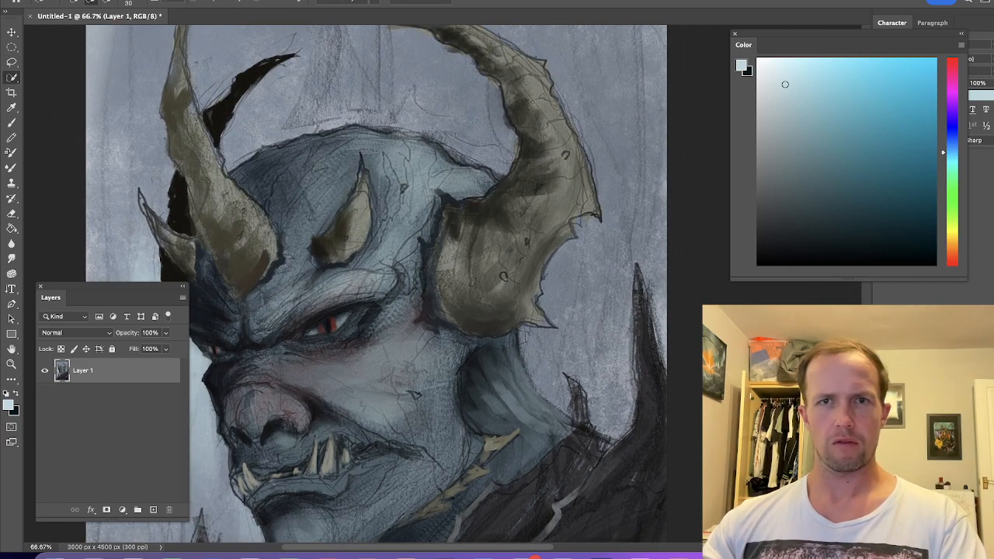
# Select the crown of the head, the large curved horn, the neck and the rear shoulder spike with Quick Selection, and invert the selection.
pyautogui.moveTo(531, 102); pyautogui.dragTo(486, 264)
pyautogui.moveTo(466, 209)
pyautogui.mouseDown()
pyautogui.moveTo(446, 175)
pyautogui.moveTo(380, 221)
pyautogui.moveTo(299, 187)
pyautogui.mouseUp()
pyautogui.moveTo(490, 361)
pyautogui.mouseDown()
pyautogui.moveTo(571, 444)
pyautogui.moveTo(625, 448)
pyautogui.moveTo(643, 343)
pyautogui.moveTo(639, 297)
pyautogui.mouseUp()
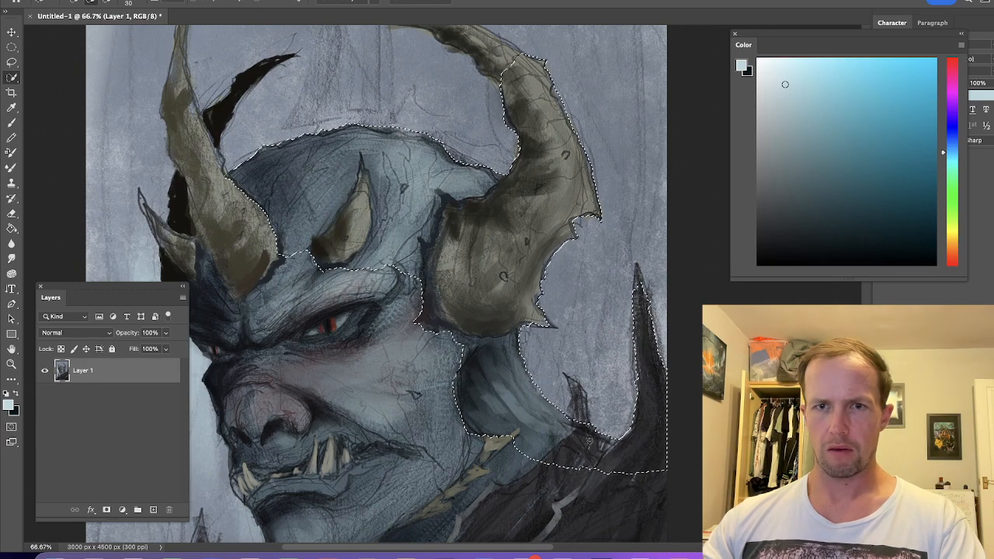
pyautogui.moveTo(502, 189); pyautogui.dragTo(533, 280)
pyautogui.moveTo(541, 165); pyautogui.dragTo(461, 117)
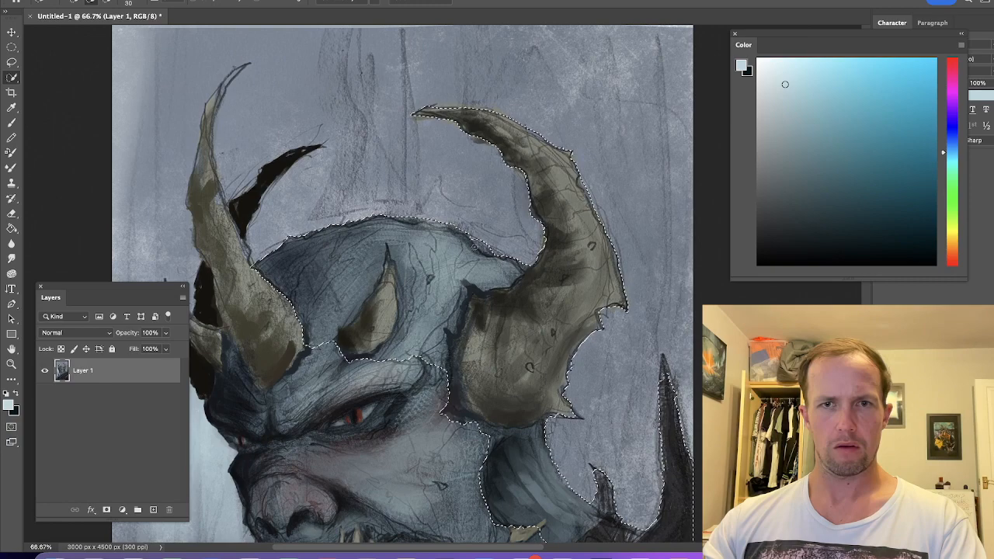
pyautogui.moveTo(450, 248); pyautogui.dragTo(473, 181)
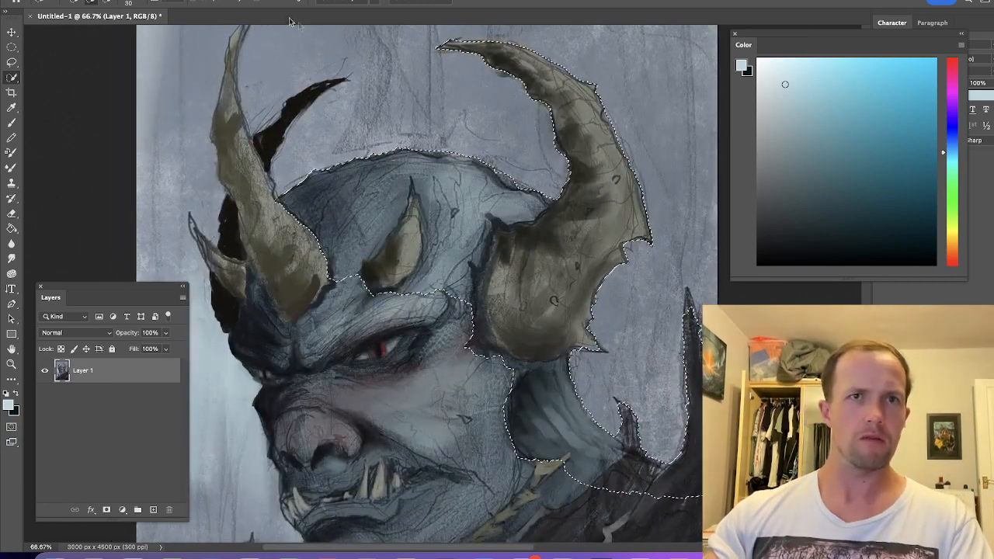
pyautogui.click(163, 1)
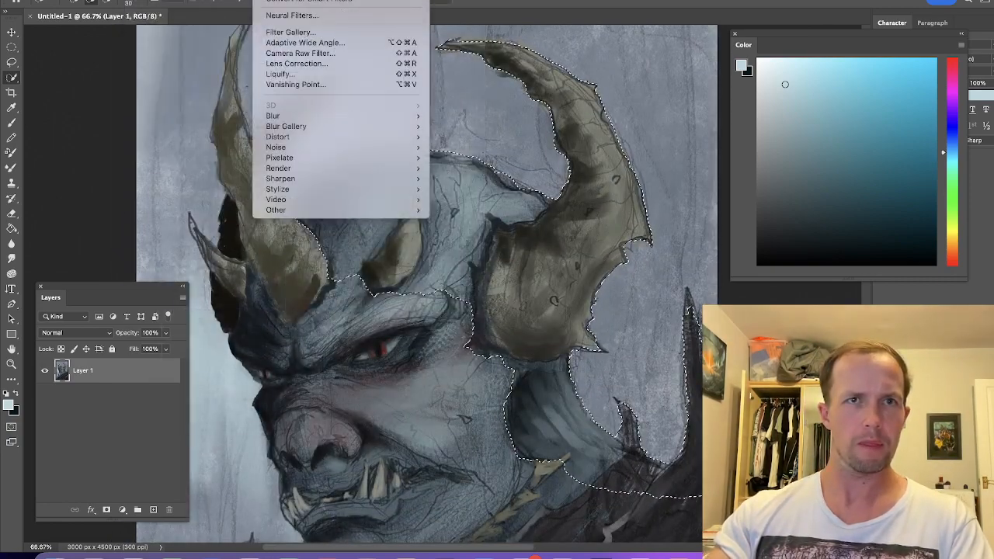
pyautogui.moveTo(236, 1)
pyautogui.click(265, 14)
# Mix a dark greyish blue and brush it into the background on both sides of the large horn at 800 to 900 px.
pyautogui.press('b')
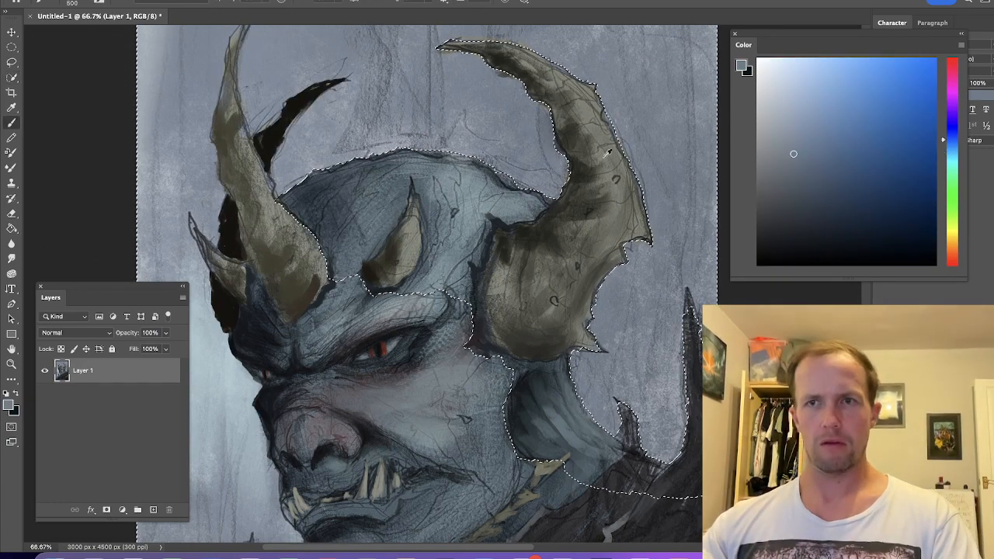
pyautogui.click(805, 214)
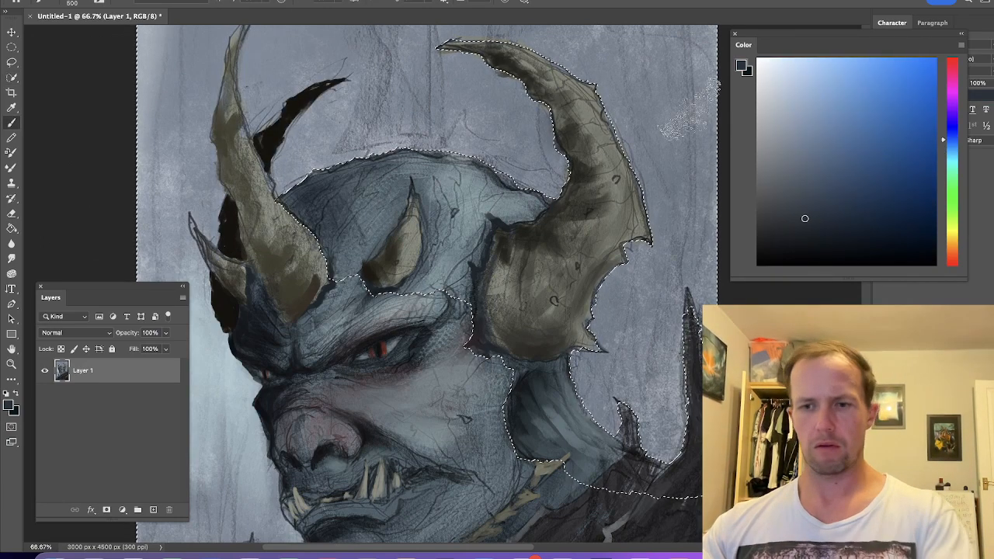
pyautogui.press(']')
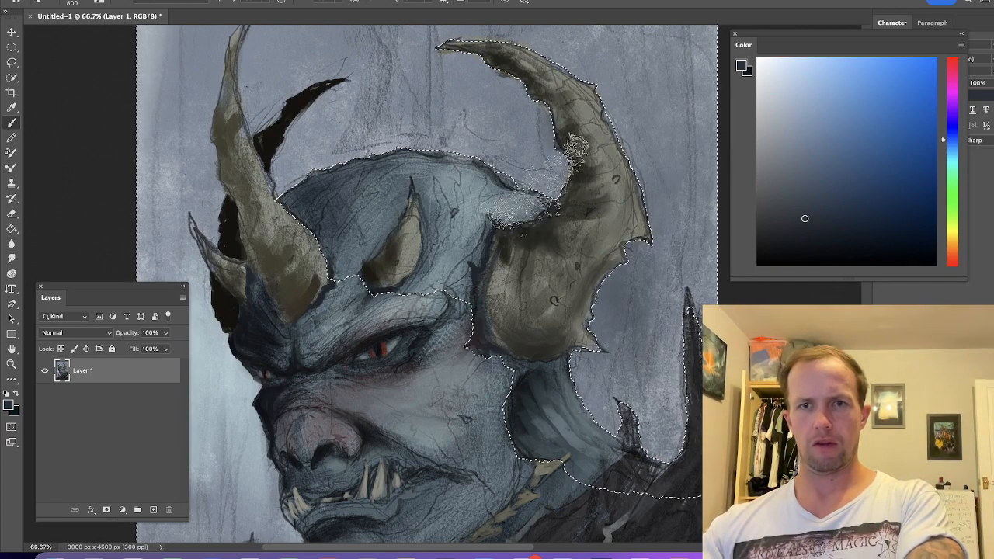
pyautogui.moveTo(475, 118)
pyautogui.mouseDown()
pyautogui.moveTo(494, 134)
pyautogui.moveTo(483, 117)
pyautogui.mouseUp()
pyautogui.press('space')
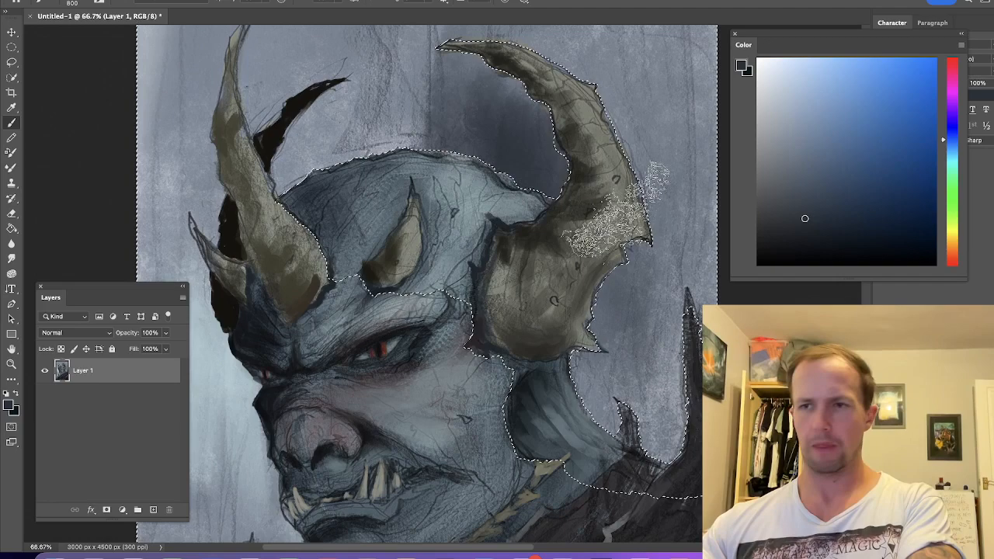
pyautogui.moveTo(641, 180)
pyautogui.mouseDown()
pyautogui.moveTo(655, 116)
pyautogui.moveTo(618, 143)
pyautogui.moveTo(660, 166)
pyautogui.mouseUp()
pyautogui.press('[')
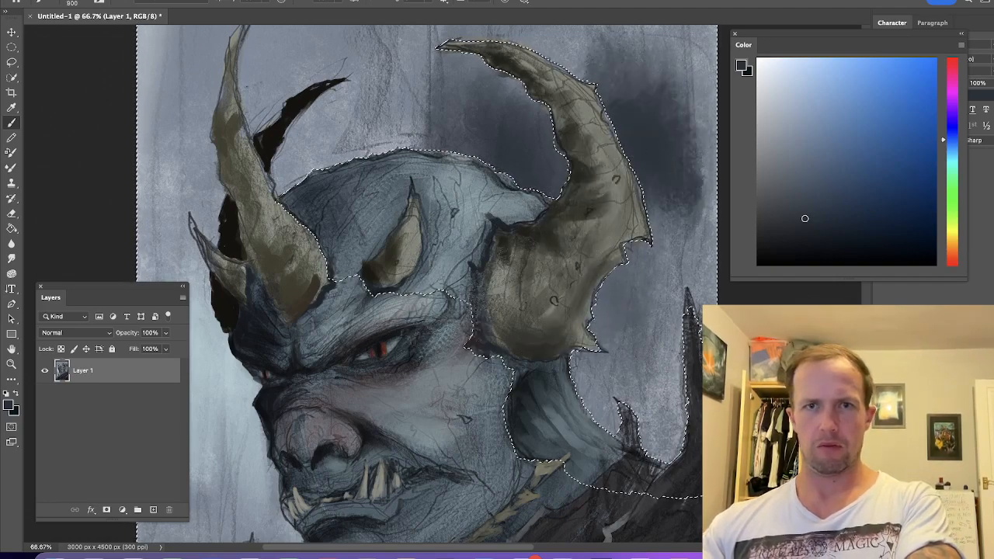
# Mix near-black blues and darken the background behind the large horn and the neck down to the rear shoulder spikes at 600 to 700 px.
pyautogui.click(815, 254)
pyautogui.press('[')
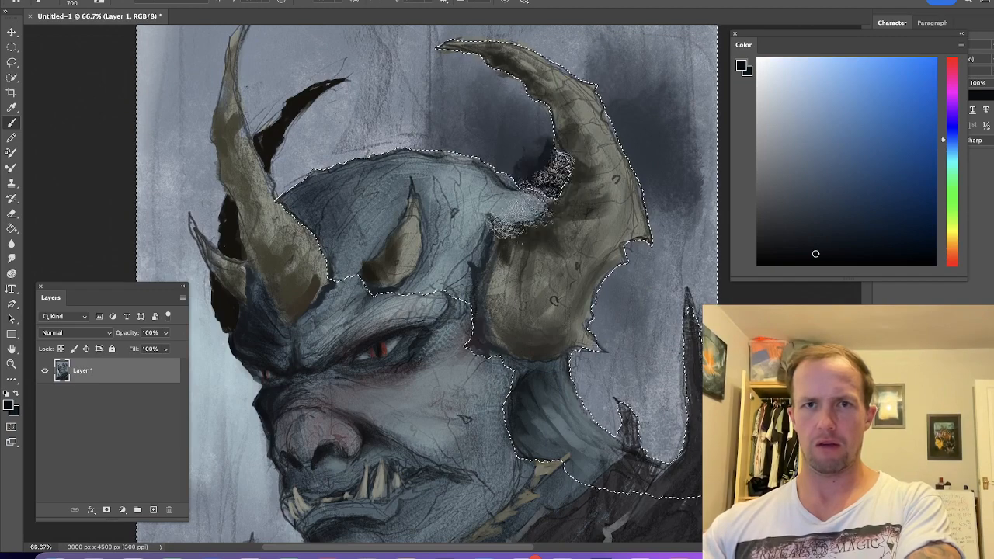
pyautogui.click(813, 231)
pyautogui.moveTo(460, 89)
pyautogui.mouseDown()
pyautogui.moveTo(468, 105)
pyautogui.moveTo(423, 70)
pyautogui.moveTo(381, 149)
pyautogui.moveTo(419, 73)
pyautogui.moveTo(609, 235)
pyautogui.moveTo(588, 96)
pyautogui.mouseUp()
pyautogui.moveTo(606, 162); pyautogui.dragTo(579, 204)
pyautogui.press('[')
pyautogui.moveTo(531, 254)
pyautogui.mouseDown()
pyautogui.moveTo(564, 260)
pyautogui.moveTo(574, 342)
pyautogui.mouseUp()
pyautogui.press(']')
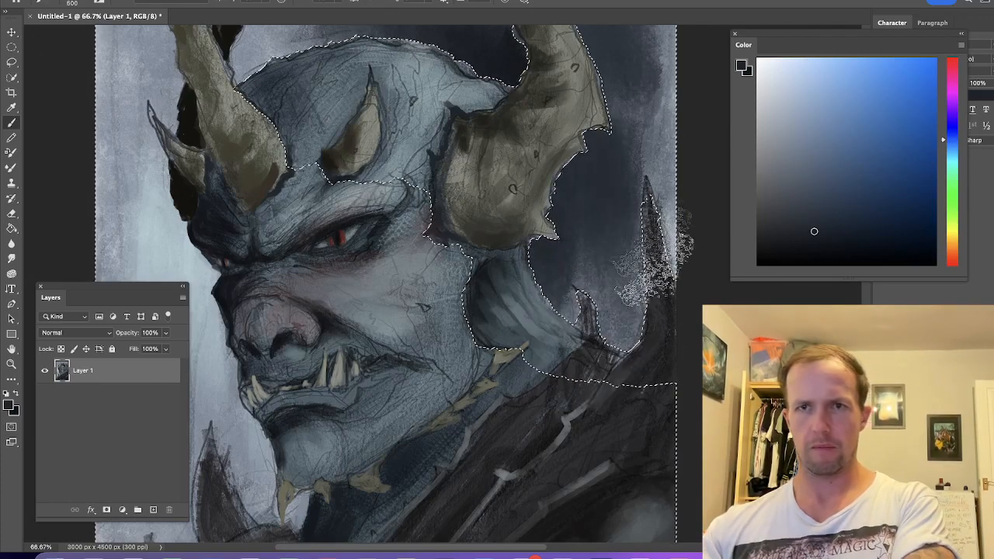
pyautogui.moveTo(652, 233); pyautogui.dragTo(613, 291)
pyautogui.press('[')
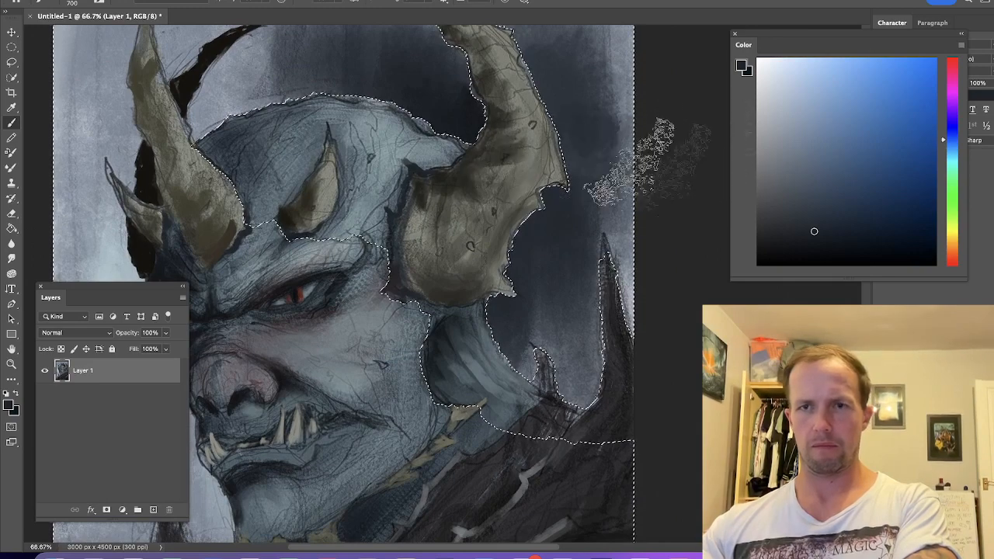
# Switch to another textured brush preset at 300 px, sample dark blues, and darken the pale background strip between the large horn and the canvas edge.
pyautogui.rightClick(677, 167)
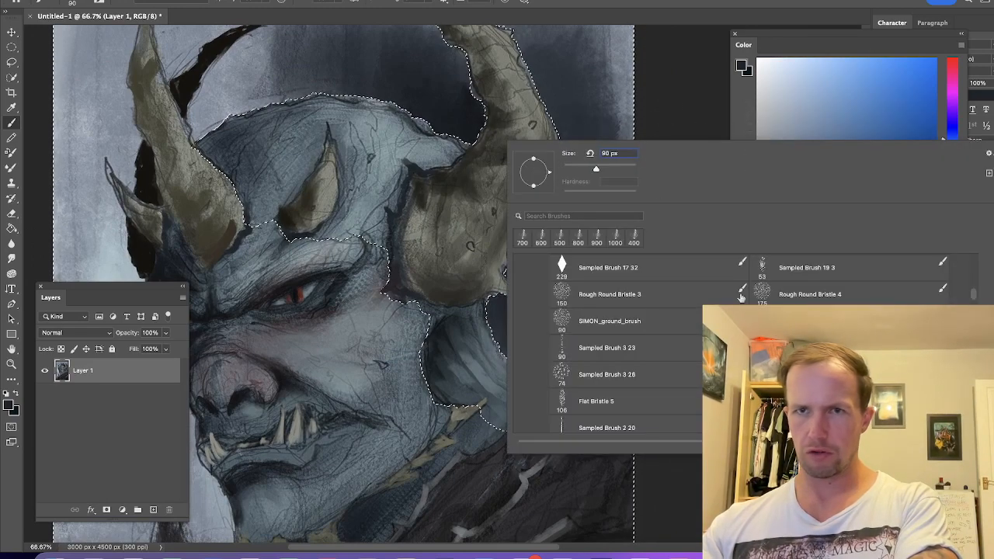
pyautogui.click(642, 98)
pyautogui.press(']')
pyautogui.press(']')
pyautogui.press(']')
pyautogui.press(']')
pyautogui.press(']')
pyautogui.press(']')
pyautogui.press(']')
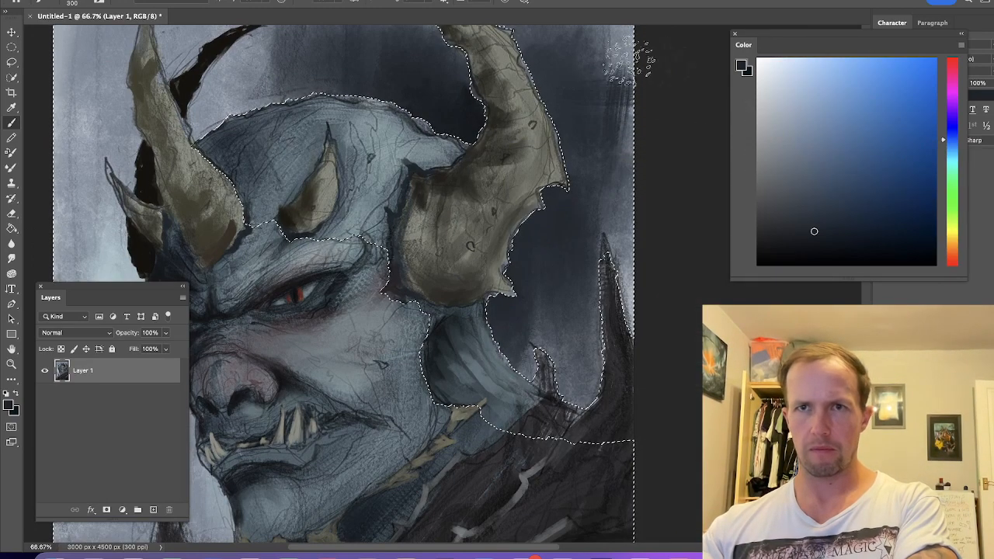
pyautogui.keyDown('alt'); pyautogui.click(626, 158); pyautogui.keyUp('alt')
pyautogui.keyDown('alt'); pyautogui.click(594, 89); pyautogui.keyUp('alt')
pyautogui.moveTo(599, 86); pyautogui.dragTo(649, 260)
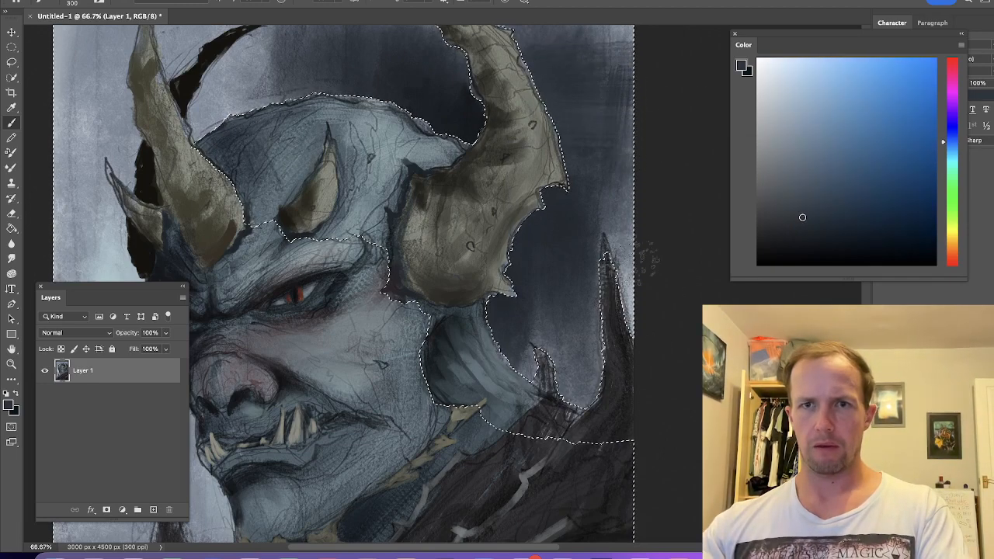
# Mix darker blues and brush streaky texture into the background above and behind the large horn at 700 to 800 px.
pyautogui.click(815, 209)
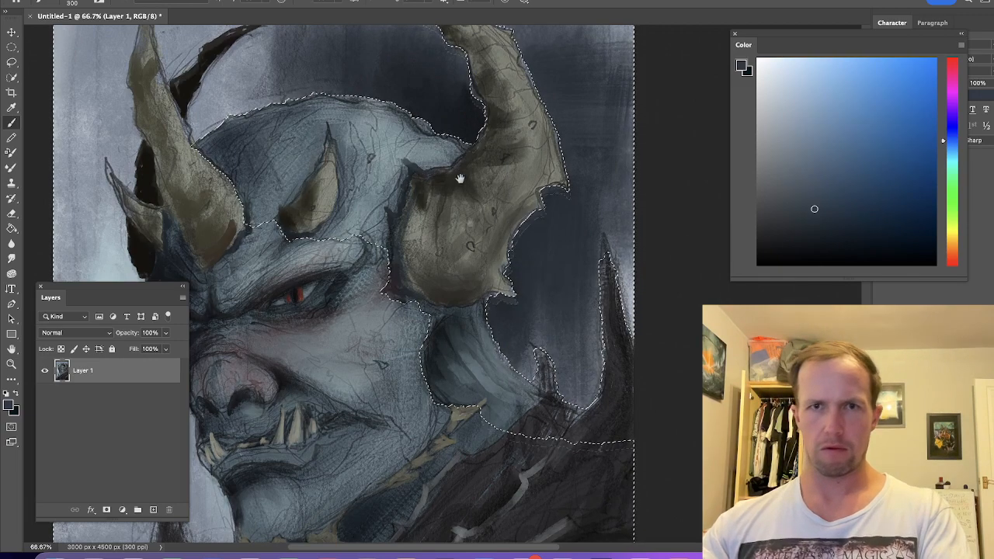
pyautogui.moveTo(459, 178); pyautogui.dragTo(517, 318)
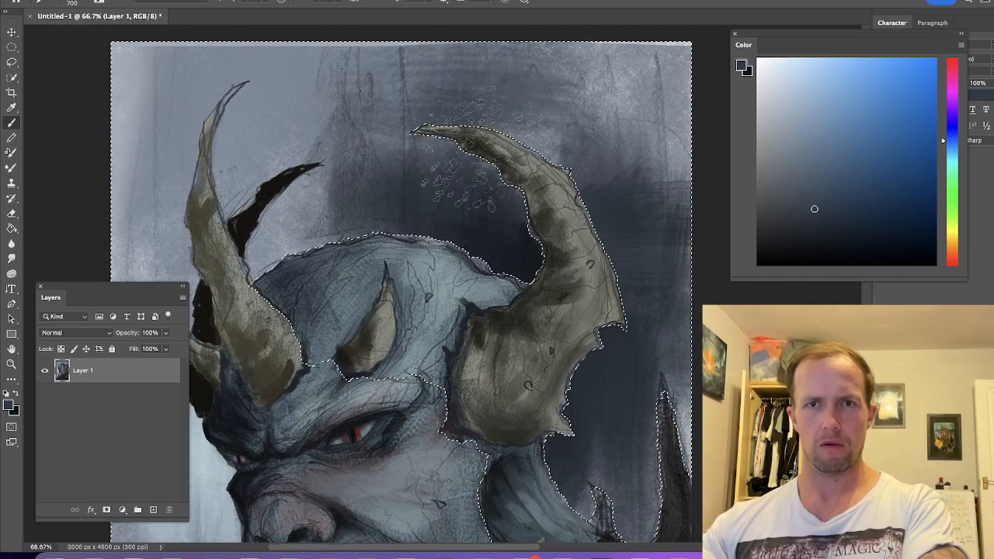
pyautogui.click(823, 245)
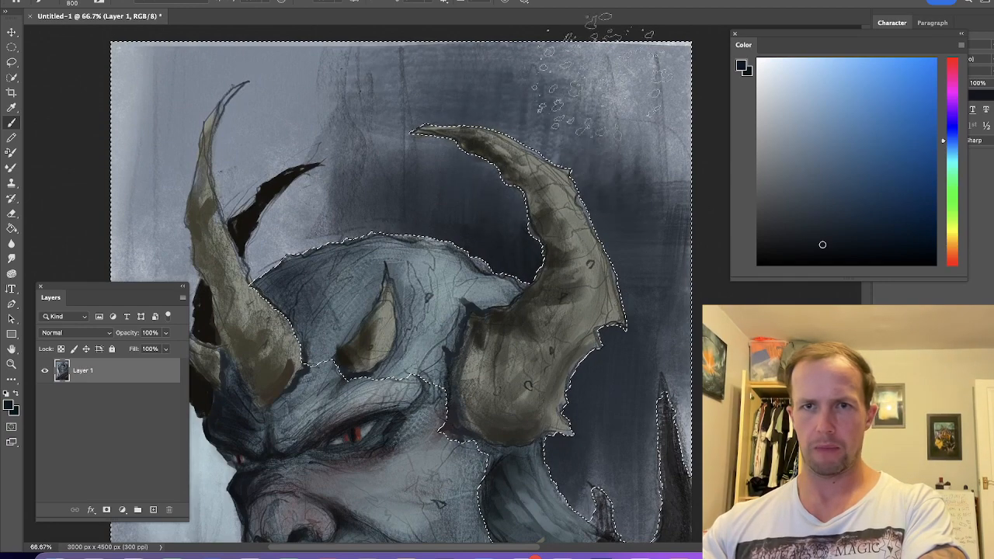
pyautogui.moveTo(598, 28); pyautogui.dragTo(653, 231)
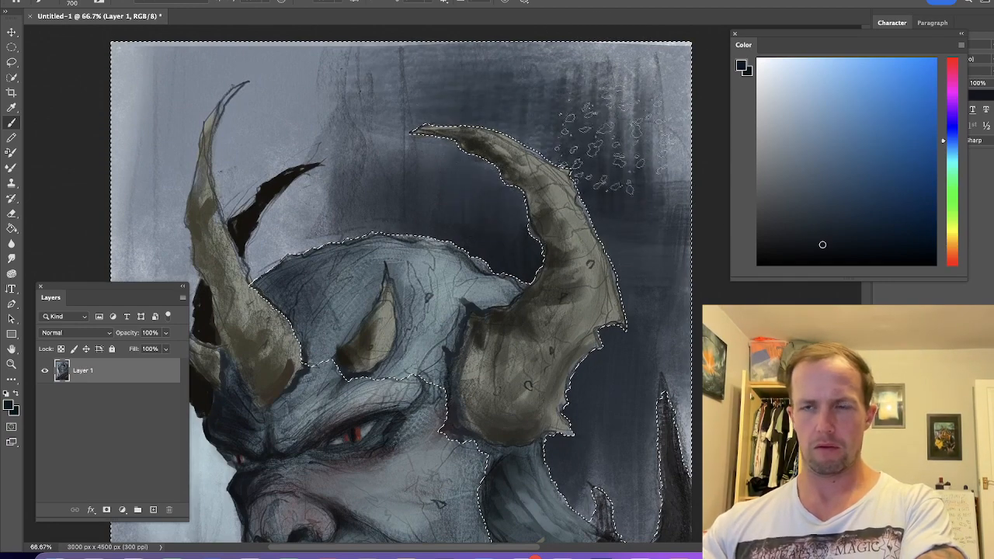
pyautogui.moveTo(620, 223); pyautogui.dragTo(658, 96)
pyautogui.moveTo(584, 104); pyautogui.dragTo(592, 241)
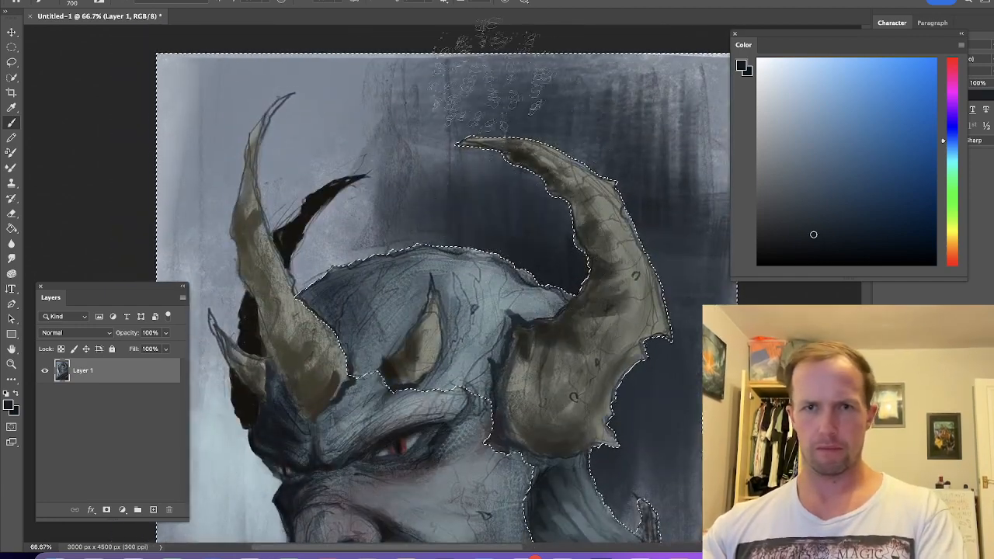
# Change the brush preset and darken the background around the large horn's tip and inside its curve, enlarging the brush to 500 px.
pyautogui.rightClick(593, 201)
pyautogui.click(624, 367)
pyautogui.press('Return')
pyautogui.press(']')
pyautogui.press(']')
pyautogui.press(']')
pyautogui.press(']')
pyautogui.press(']')
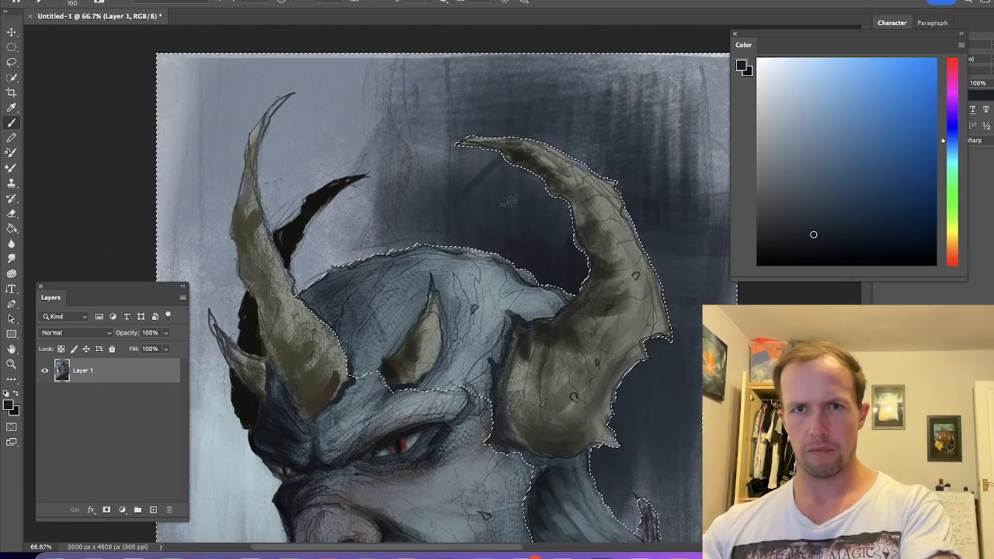
pyautogui.moveTo(489, 88); pyautogui.dragTo(480, 201)
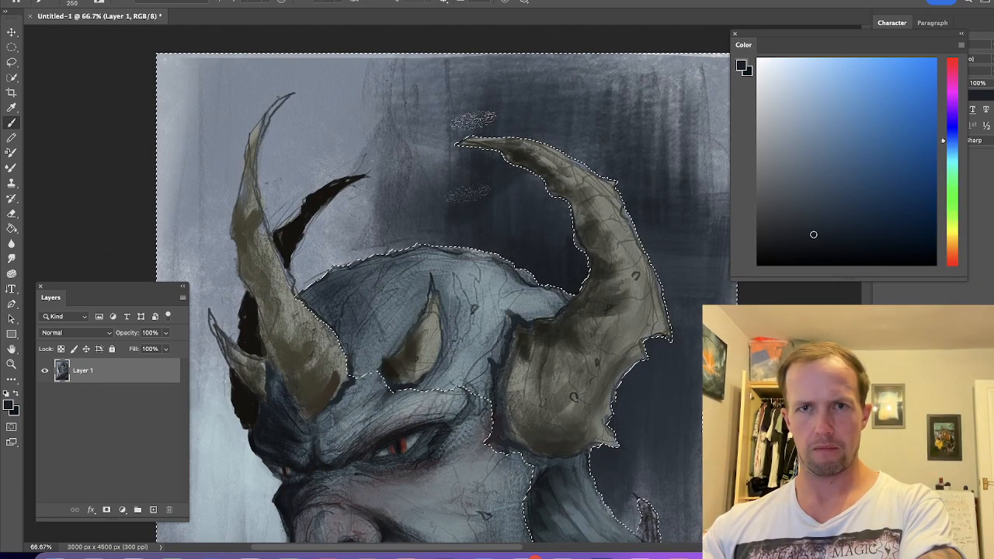
pyautogui.press(']')
pyautogui.press(']')
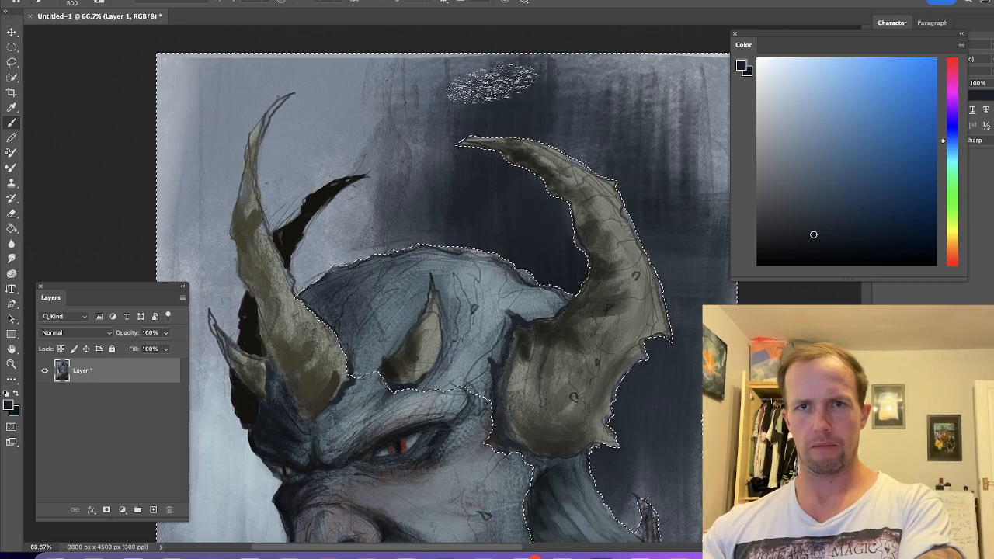
# Extend the dark background texture toward the front horns and out to the rear canvas edge with the brush enlarged to 1100 px.
pyautogui.hotkey('ctrl', '-')
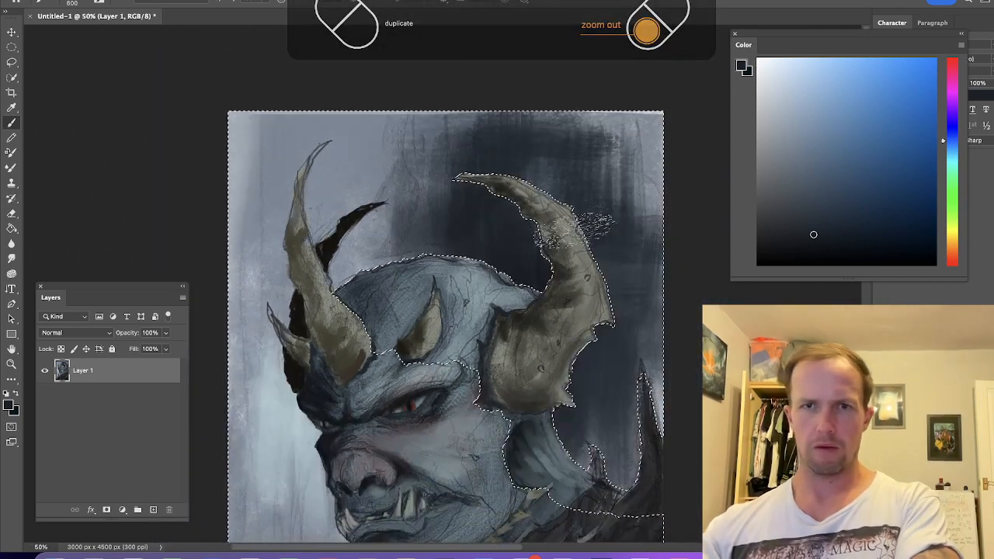
pyautogui.moveTo(602, 204)
pyautogui.mouseDown()
pyautogui.moveTo(627, 133)
pyautogui.moveTo(616, 235)
pyautogui.moveTo(616, 183)
pyautogui.mouseUp()
pyautogui.press(']')
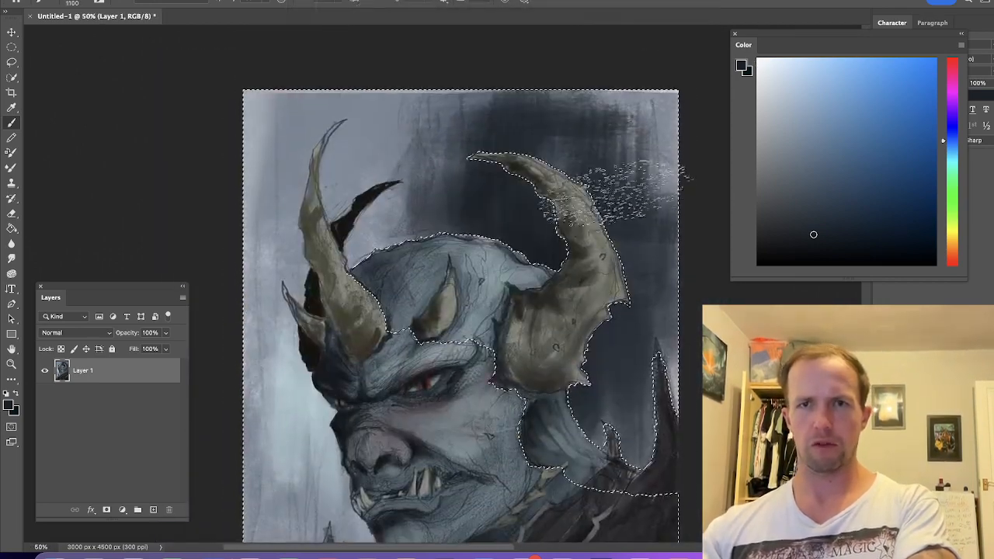
pyautogui.moveTo(471, 116)
pyautogui.mouseDown()
pyautogui.moveTo(598, 99)
pyautogui.moveTo(393, 236)
pyautogui.mouseUp()
pyautogui.moveTo(443, 206)
pyautogui.mouseDown()
pyautogui.moveTo(445, 226)
pyautogui.moveTo(650, 384)
pyautogui.mouseUp()
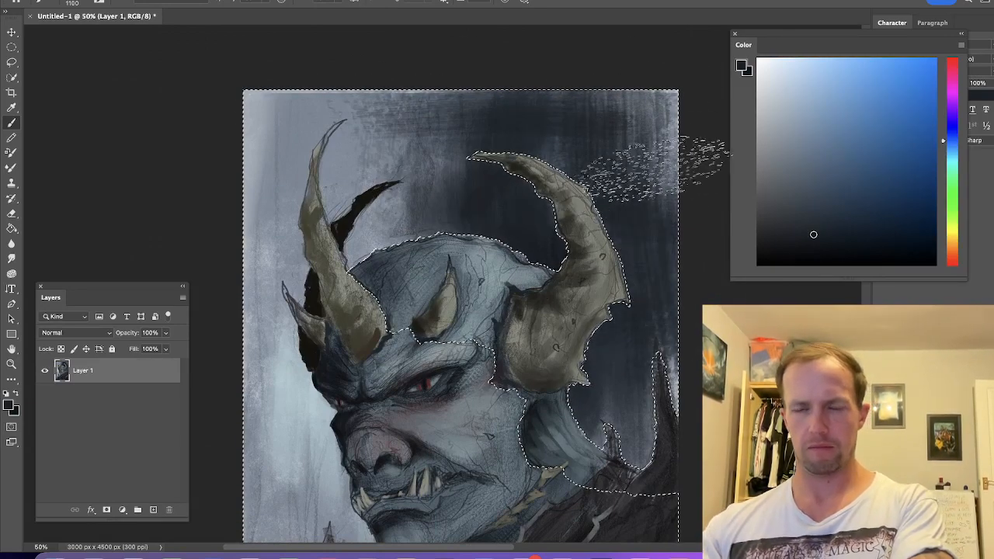
pyautogui.rightClick(699, 166)
pyautogui.press('Return')
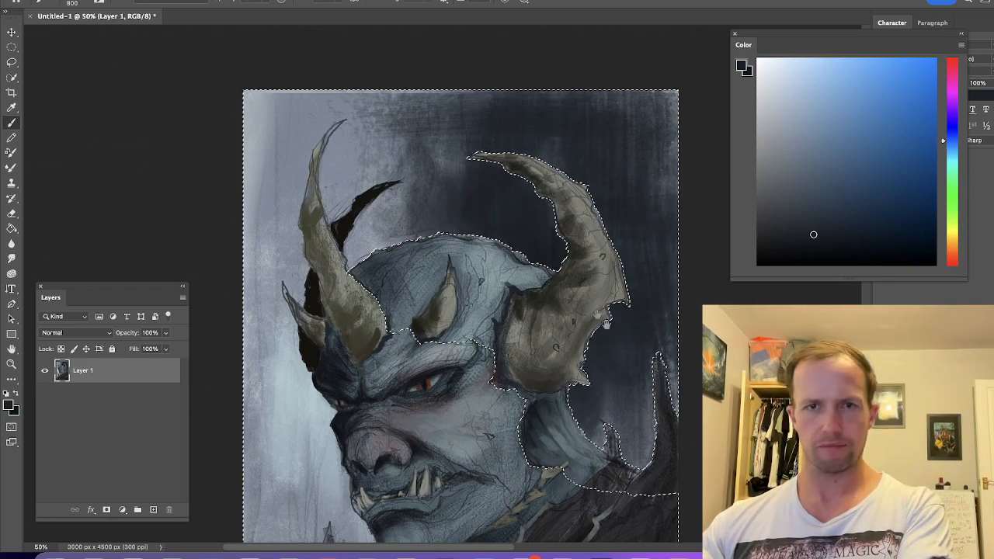
# Deselect, sample a dark blue from the background, and blend the rear shoulder spikes into the darkness at 700 px.
pyautogui.moveTo(606, 325); pyautogui.dragTo(626, 232)
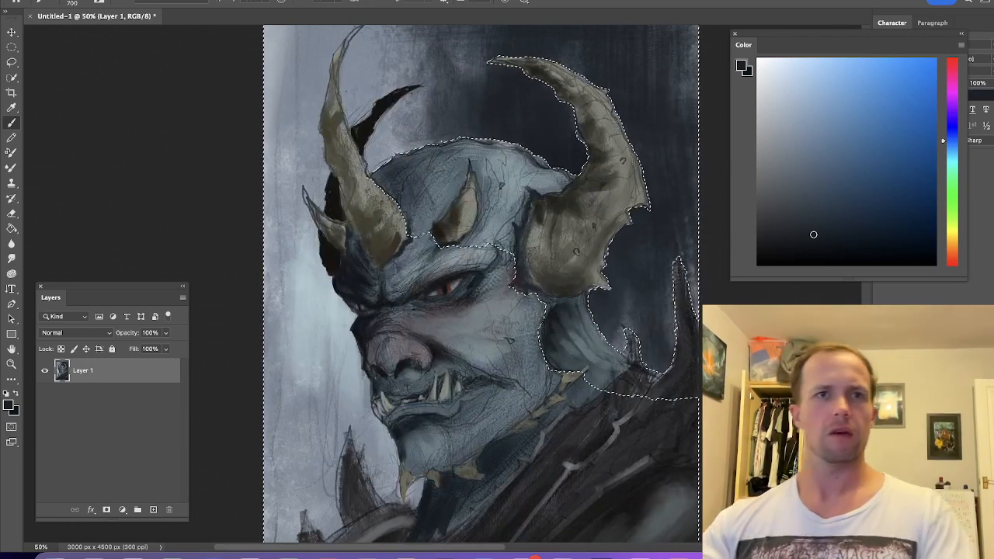
pyautogui.click(237, 0)
pyautogui.click(247, 0)
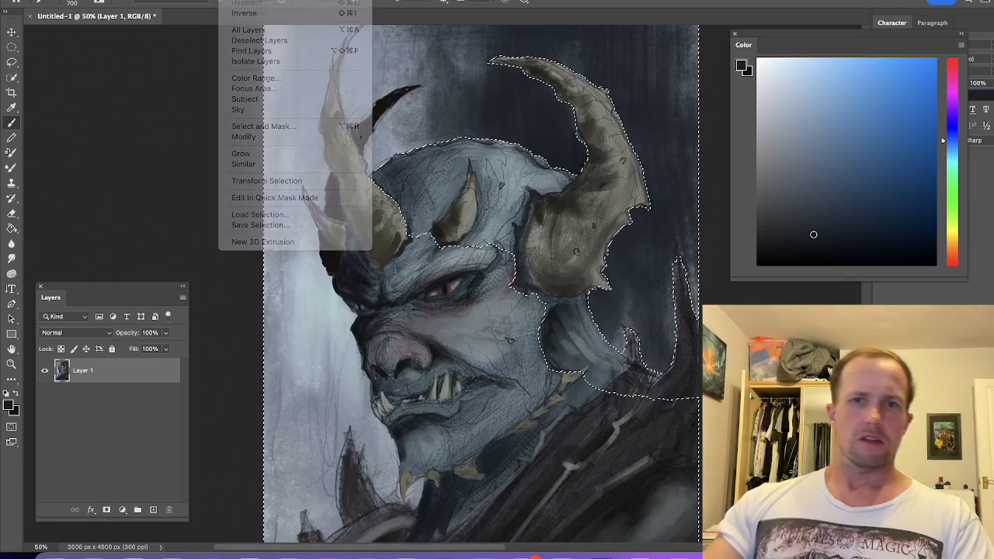
pyautogui.keyDown('alt'); pyautogui.click(638, 256); pyautogui.keyUp('alt')
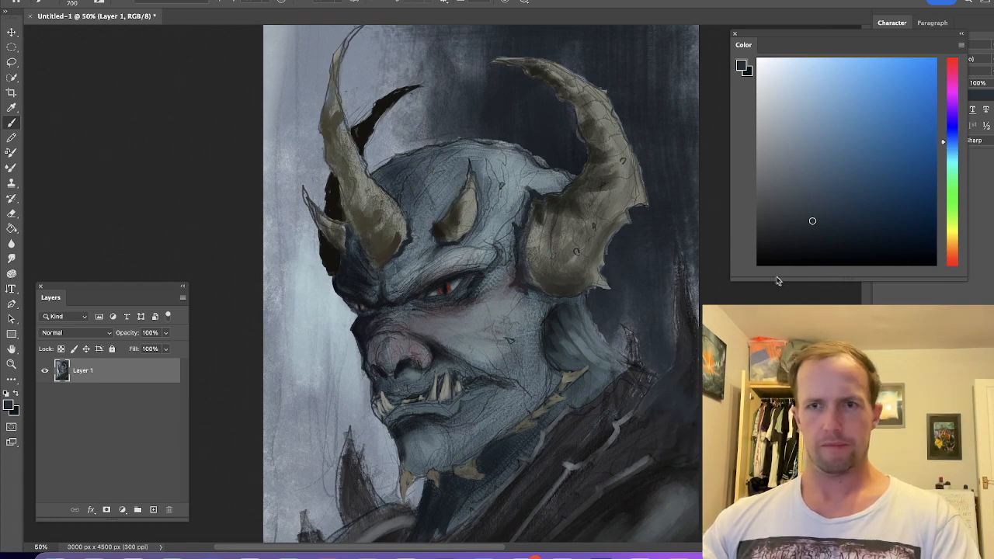
pyautogui.hotkey('ctrl', '-')
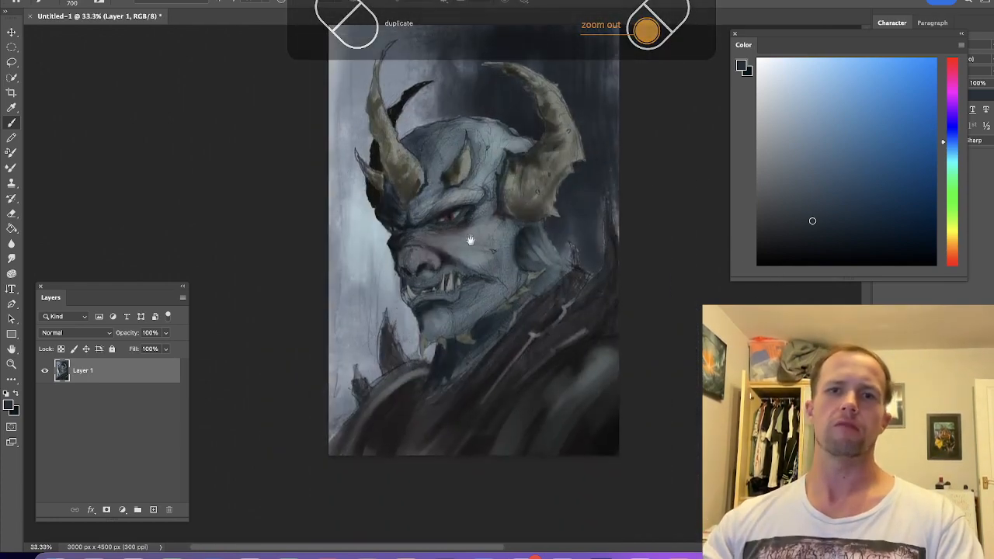
pyautogui.moveTo(470, 238); pyautogui.dragTo(505, 295)
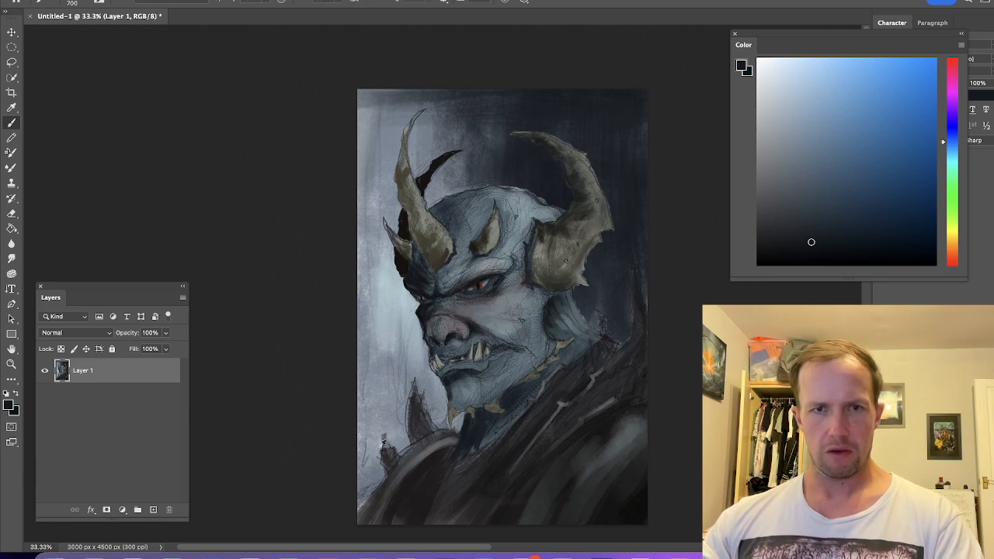
# Sample pale blues and mid greys from the background and brush more soft glow in front of the face at 700 px.
pyautogui.keyDown('alt'); pyautogui.click(365, 482); pyautogui.keyUp('alt')
pyautogui.keyDown('alt'); pyautogui.click(412, 299); pyautogui.keyUp('alt')
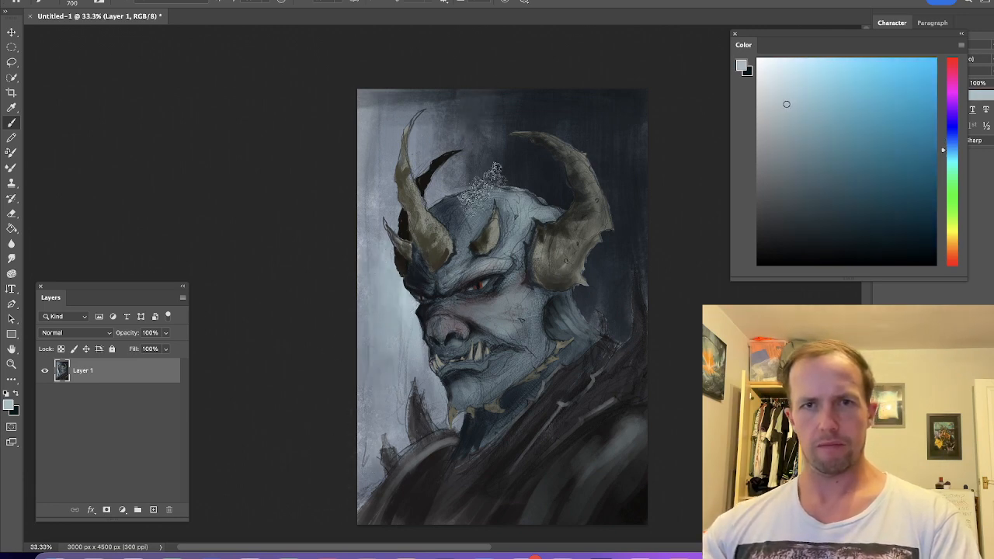
pyautogui.keyDown('alt'); pyautogui.click(472, 124); pyautogui.keyUp('alt')
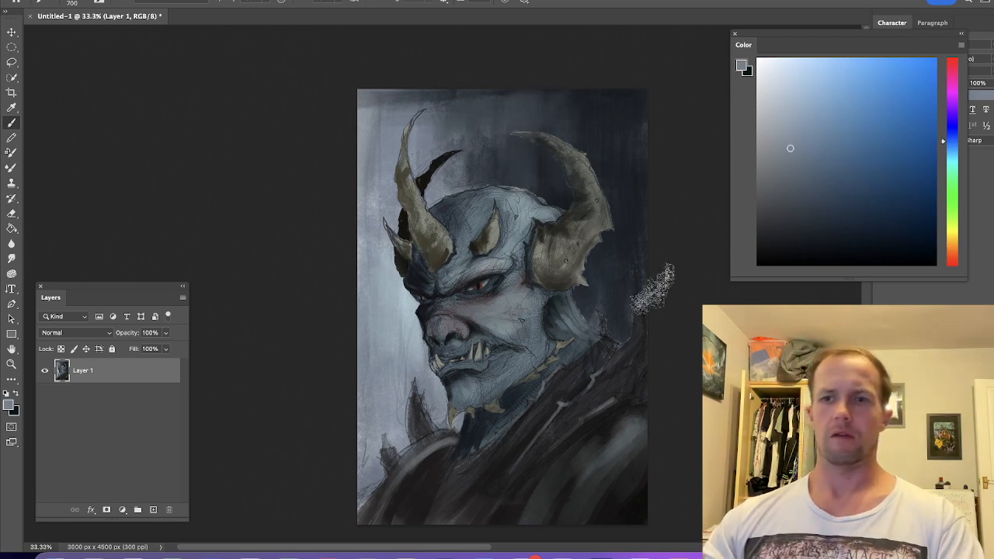
pyautogui.keyDown('alt'); pyautogui.click(413, 326); pyautogui.keyUp('alt')
pyautogui.moveTo(375, 350); pyautogui.dragTo(376, 384)
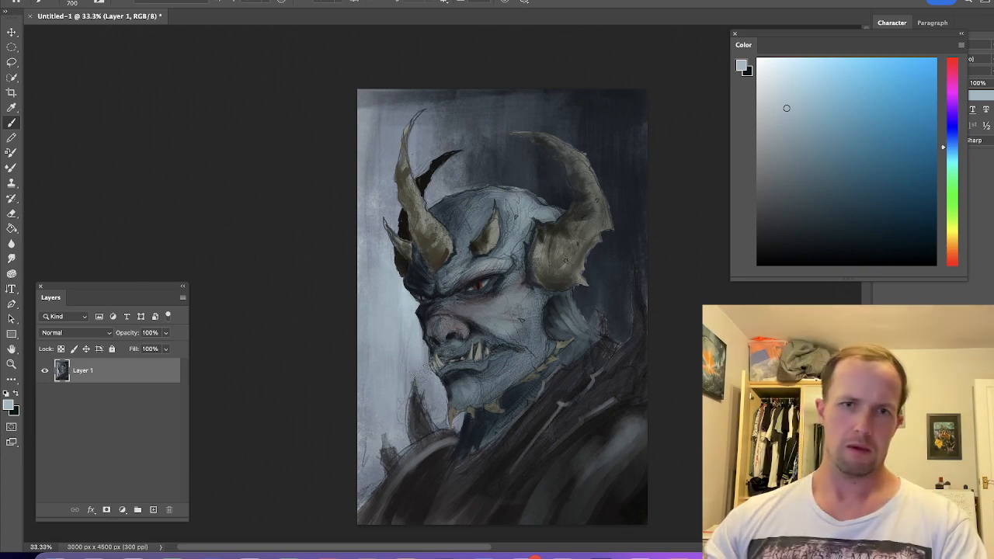
# Undo the trial red stroke and paint a dark red war-paint patch across the cheek below the eye on the Multiply layer.
pyautogui.moveTo(420, 310); pyautogui.dragTo(452, 226)
pyautogui.scroll(3, 452, 226)
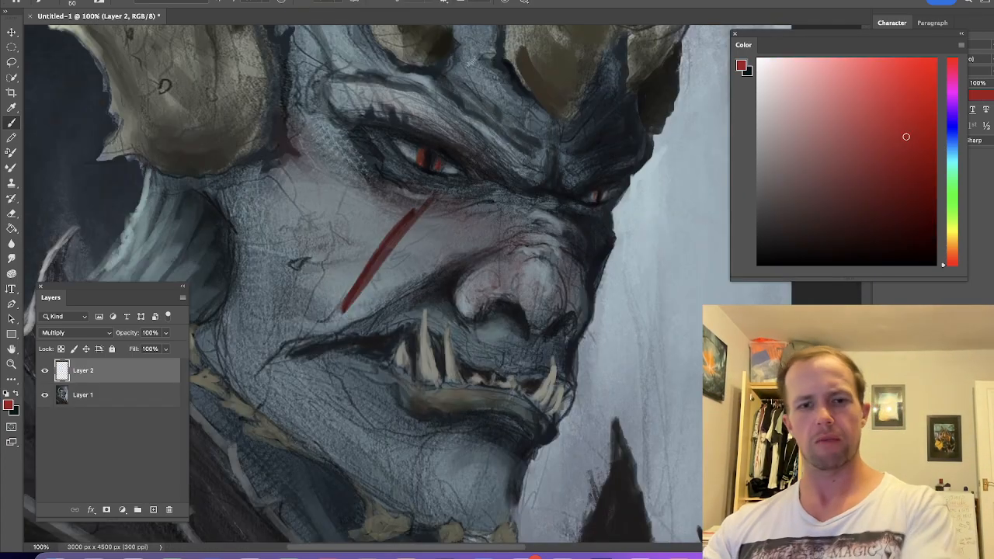
pyautogui.hotkey('ctrl', 'z')
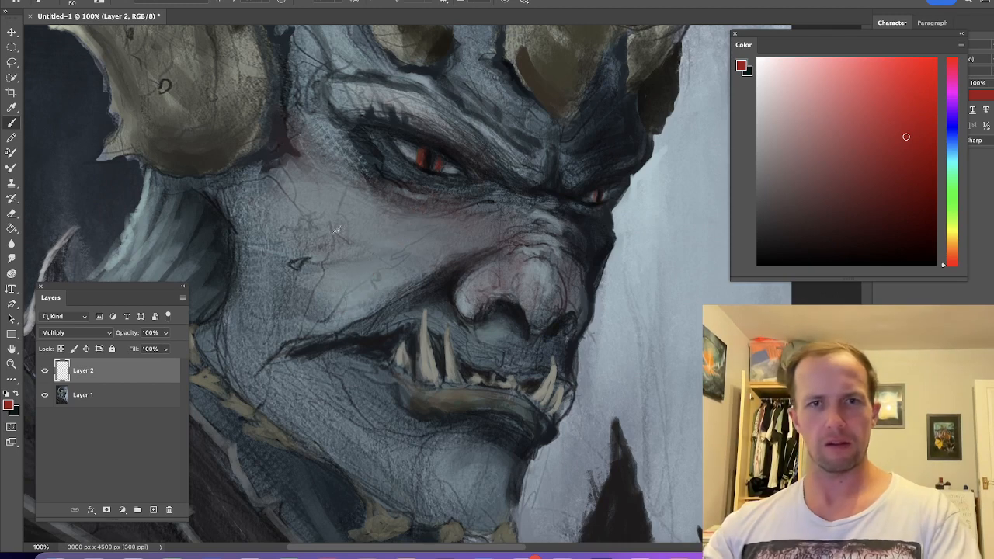
pyautogui.press('[')
pyautogui.moveTo(351, 205); pyautogui.dragTo(357, 220)
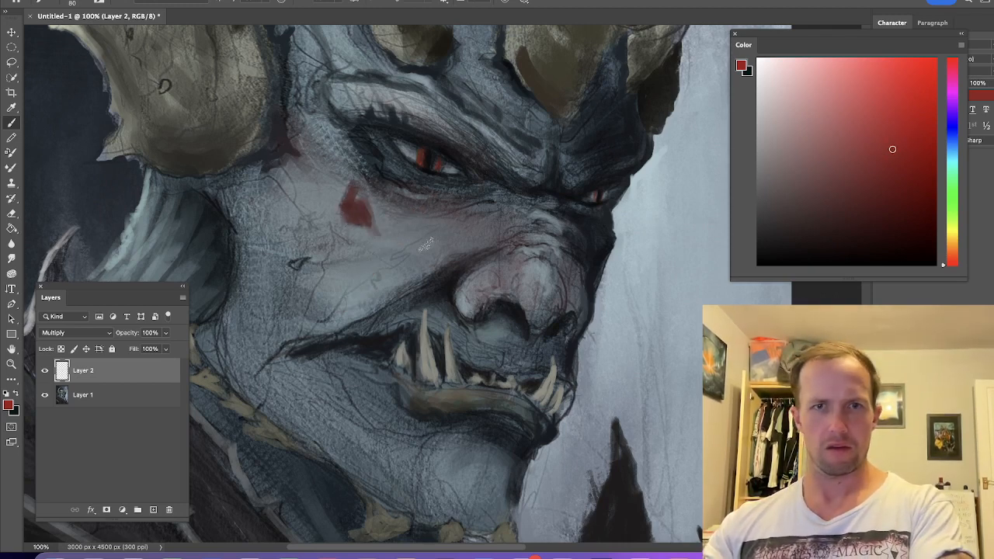
pyautogui.press('[')
pyautogui.moveTo(335, 247)
pyautogui.mouseDown()
pyautogui.moveTo(394, 233)
pyautogui.moveTo(351, 265)
pyautogui.moveTo(404, 242)
pyautogui.mouseUp()
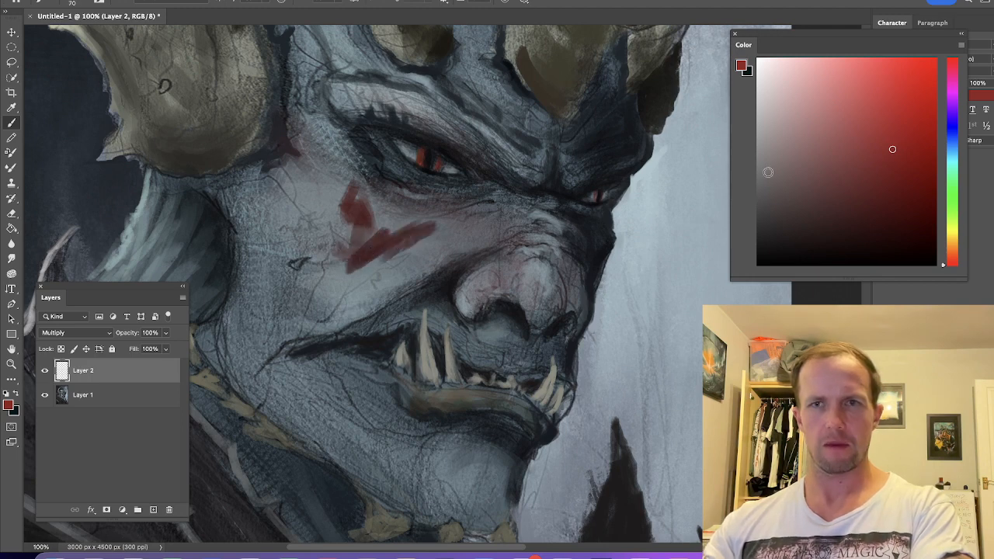
pyautogui.moveTo(414, 235)
pyautogui.mouseDown()
pyautogui.moveTo(369, 252)
pyautogui.moveTo(360, 243)
pyautogui.moveTo(468, 214)
pyautogui.moveTo(363, 254)
pyautogui.moveTo(320, 307)
pyautogui.mouseUp()
pyautogui.moveTo(338, 273)
pyautogui.mouseDown()
pyautogui.moveTo(306, 332)
pyautogui.moveTo(338, 295)
pyautogui.moveTo(324, 320)
pyautogui.moveTo(340, 269)
pyautogui.moveTo(324, 284)
pyautogui.moveTo(336, 235)
pyautogui.moveTo(343, 258)
pyautogui.moveTo(326, 283)
pyautogui.mouseUp()
# Extend the red war paint toward the mouth corner and up to the eye's outer corner, varying the brush between 36 and 60 px.
pyautogui.press('[')
pyautogui.press('[')
pyautogui.press('[')
pyautogui.press('[')
pyautogui.press(']')
pyautogui.press(']')
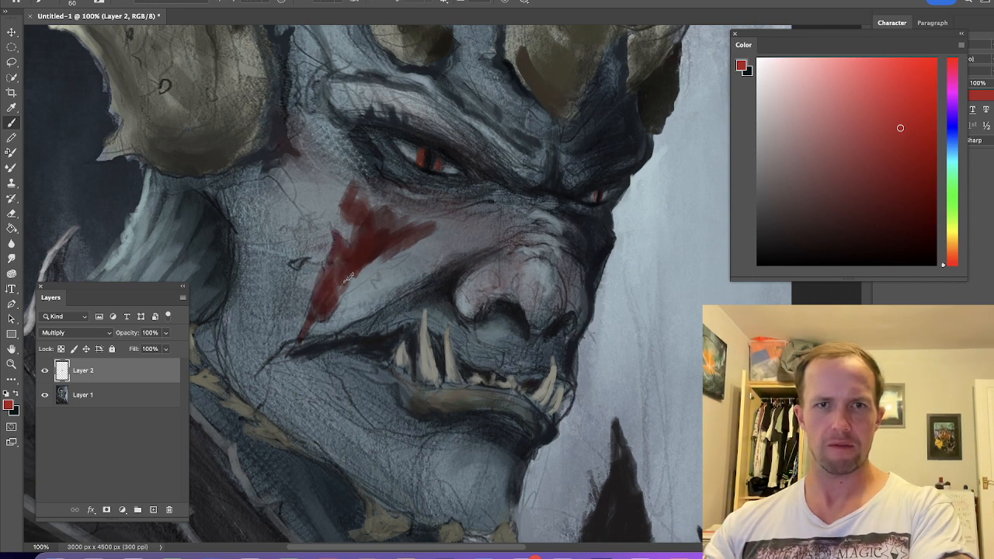
pyautogui.moveTo(403, 259)
pyautogui.mouseDown()
pyautogui.moveTo(362, 276)
pyautogui.moveTo(381, 264)
pyautogui.mouseUp()
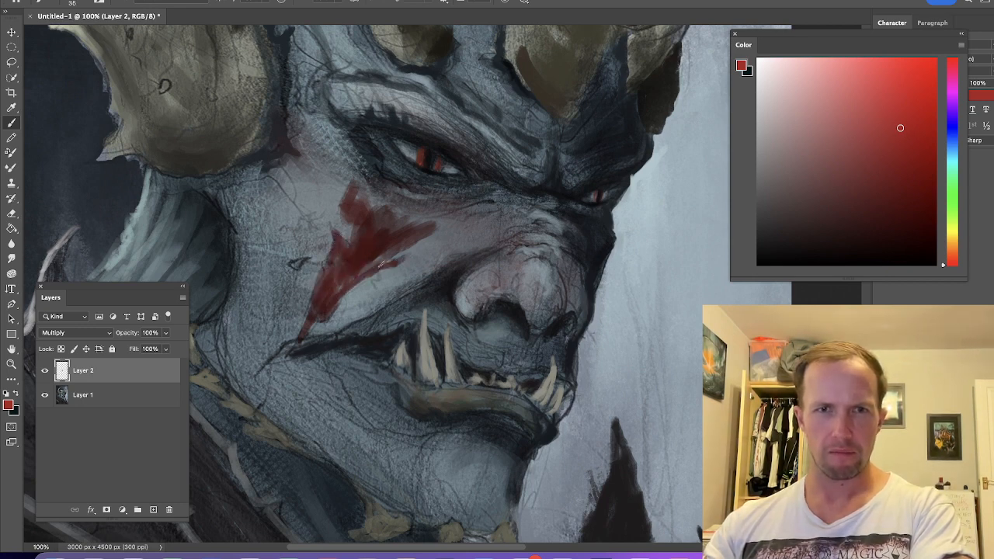
pyautogui.moveTo(357, 146); pyautogui.dragTo(351, 139)
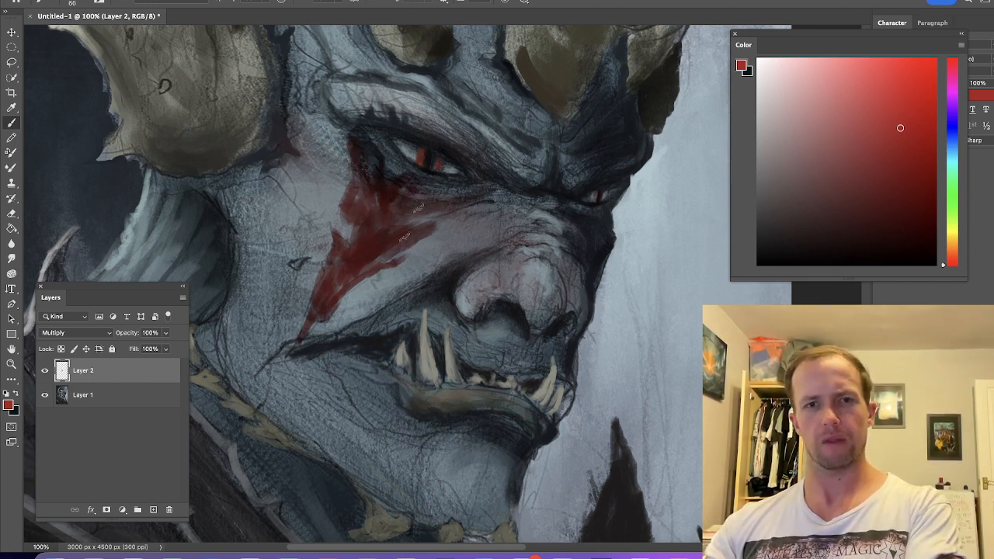
# Paint a dark red war-paint stripe from the crown down to the base of the long front horn at 60 to 80 px.
pyautogui.moveTo(539, 129); pyautogui.dragTo(443, 310)
pyautogui.moveTo(299, 137); pyautogui.dragTo(423, 261)
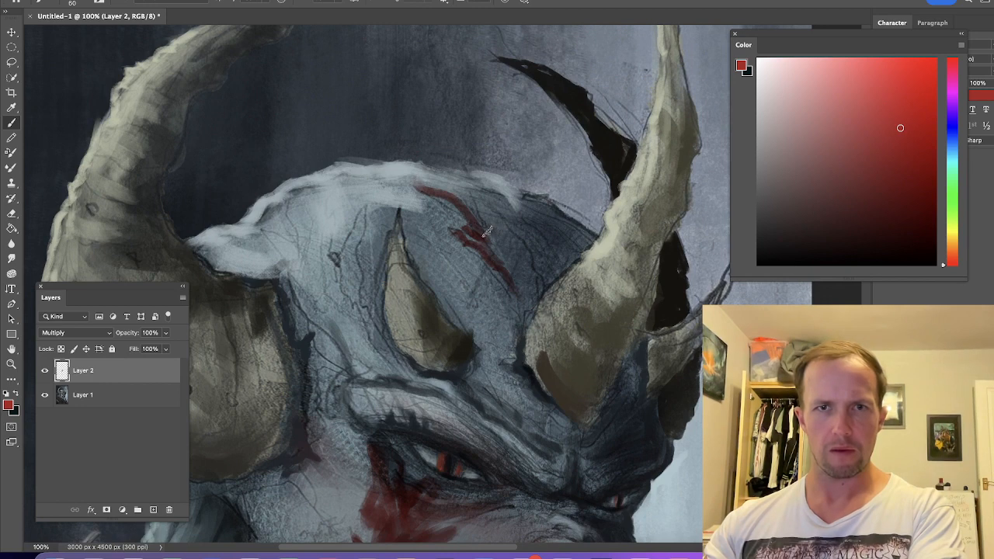
pyautogui.moveTo(473, 211); pyautogui.dragTo(464, 179)
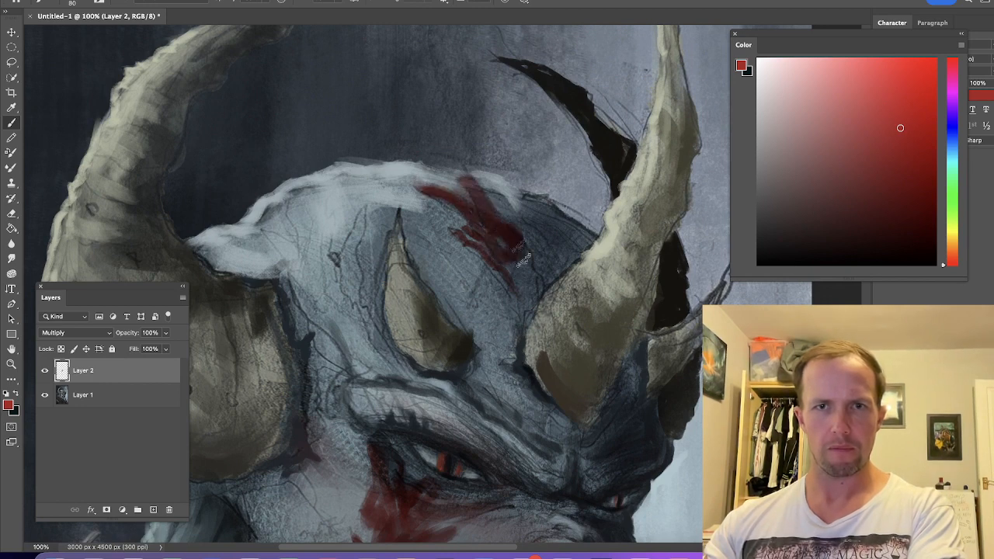
pyautogui.moveTo(534, 305); pyautogui.dragTo(511, 233)
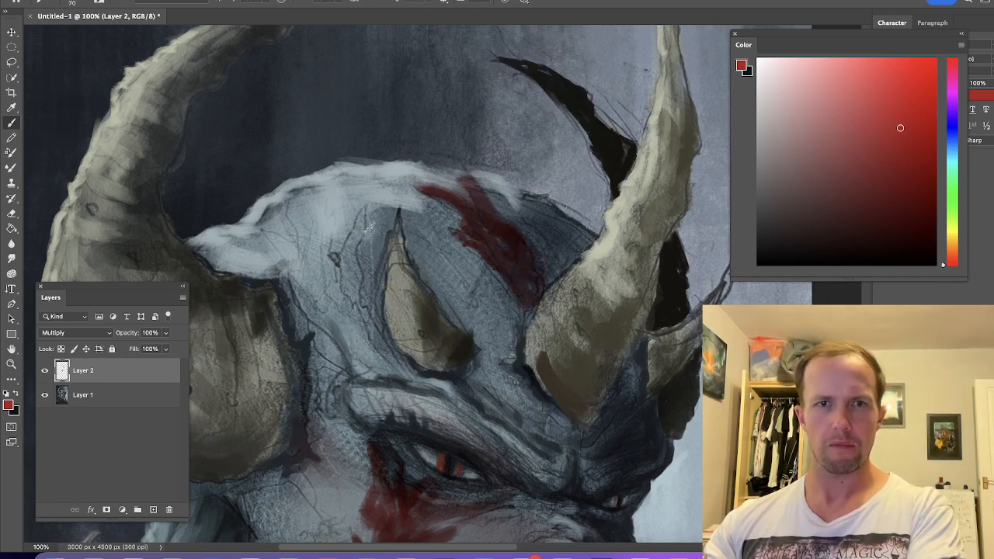
# Paint red war-paint streaks down the crown and forehead behind the small brow horn, enlarging the brush to 80 px.
pyautogui.moveTo(353, 256); pyautogui.dragTo(384, 366)
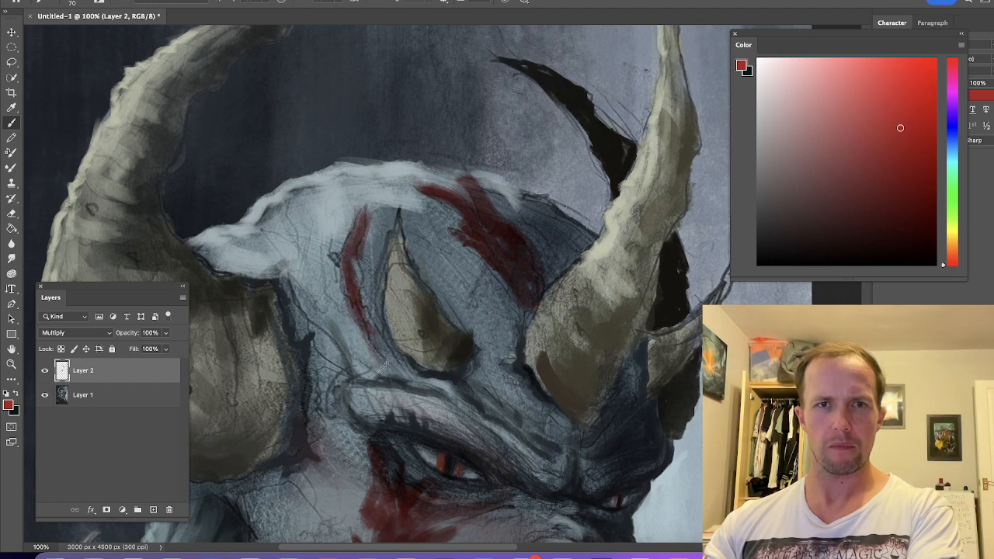
pyautogui.moveTo(353, 263); pyautogui.dragTo(356, 210)
pyautogui.press(']')
pyautogui.moveTo(266, 234)
pyautogui.mouseDown()
pyautogui.moveTo(317, 305)
pyautogui.moveTo(299, 191)
pyautogui.moveTo(320, 300)
pyautogui.mouseUp()
pyautogui.moveTo(295, 189); pyautogui.dragTo(316, 299)
pyautogui.moveTo(285, 237)
pyautogui.mouseDown()
pyautogui.moveTo(338, 332)
pyautogui.moveTo(306, 210)
pyautogui.moveTo(324, 194)
pyautogui.moveTo(343, 315)
pyautogui.mouseUp()
pyautogui.moveTo(331, 186); pyautogui.dragTo(347, 322)
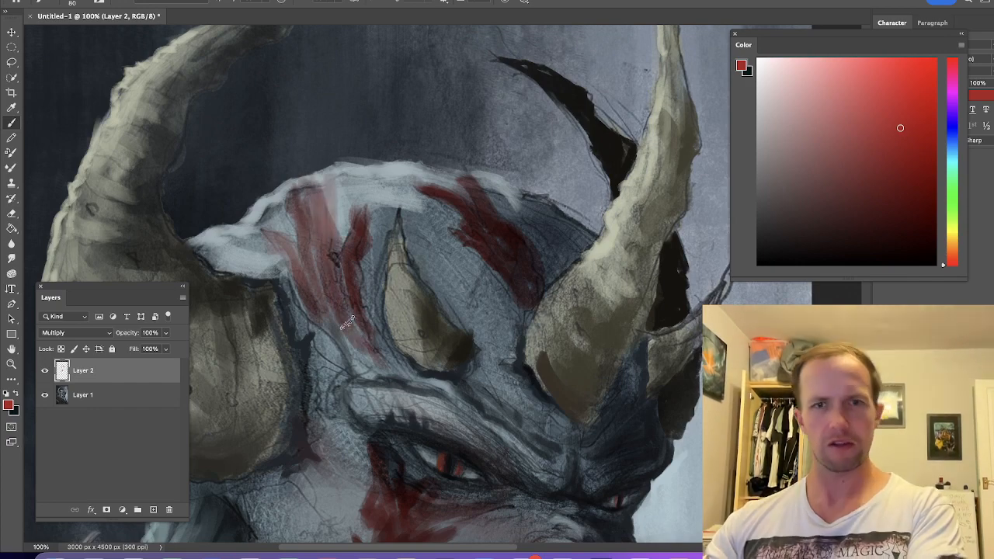
# Reduce the brush to 50 px and paint a ragged red stripe from the lower lip down the chin.
pyautogui.hotkey('ctrl', '-')
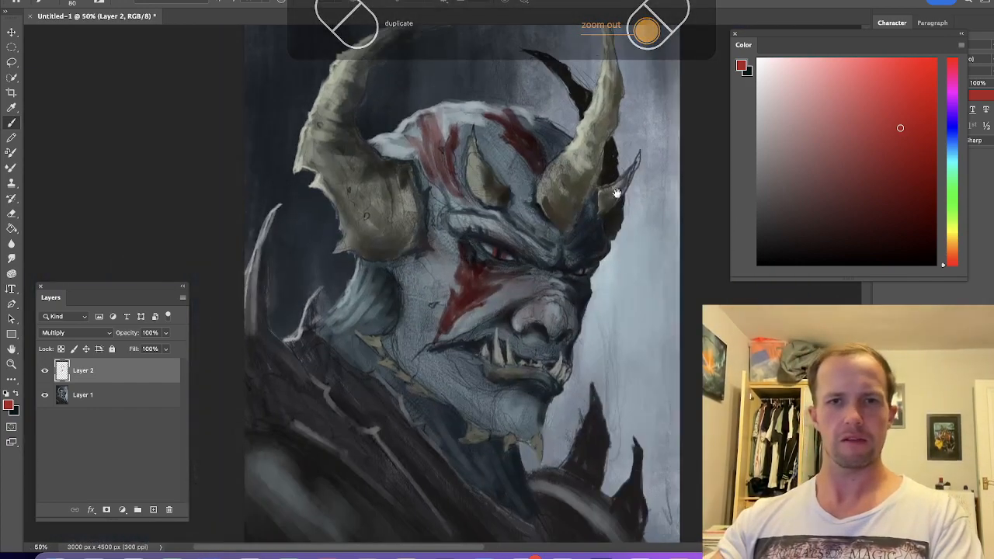
pyautogui.press('super+plus')
pyautogui.press('super+plus')
pyautogui.moveTo(516, 307)
pyautogui.mouseDown()
pyautogui.moveTo(472, 135)
pyautogui.moveTo(478, 150)
pyautogui.mouseUp()
pyautogui.press('[')
pyautogui.press('[')
pyautogui.press('[')
pyautogui.moveTo(582, 378); pyautogui.dragTo(586, 341)
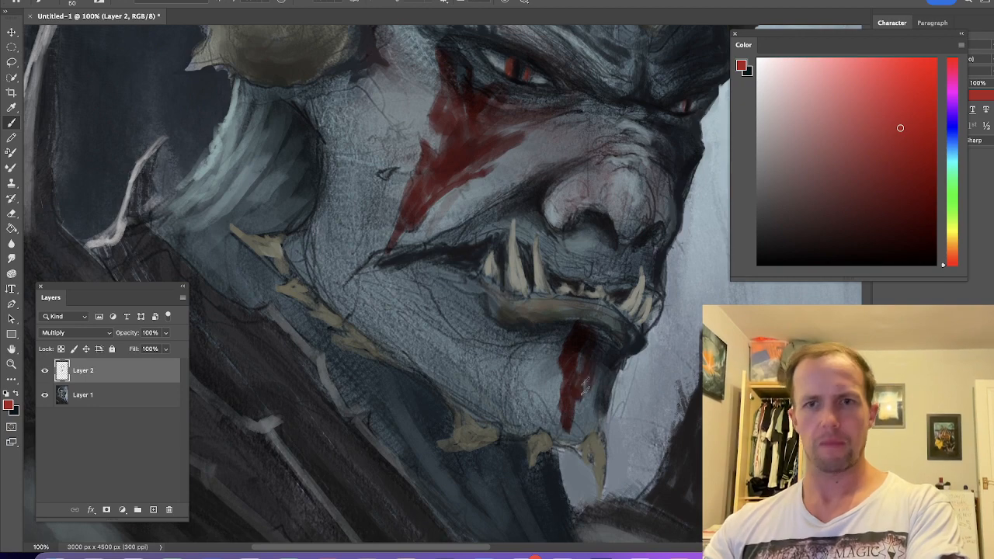
# Add touches of red around the horn bases and beside the cheek at 60 px.
pyautogui.moveTo(434, 183); pyautogui.dragTo(458, 295)
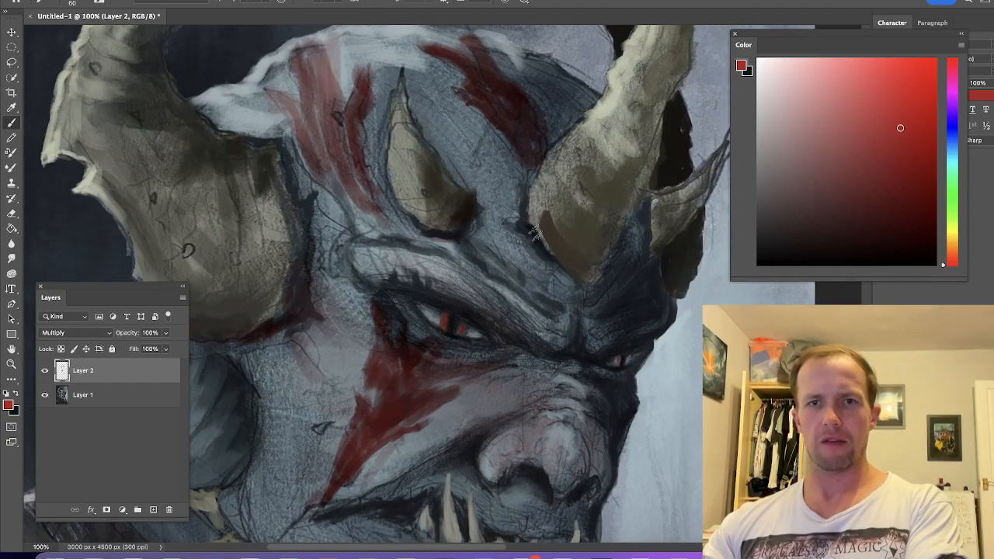
pyautogui.moveTo(534, 177); pyautogui.dragTo(588, 268)
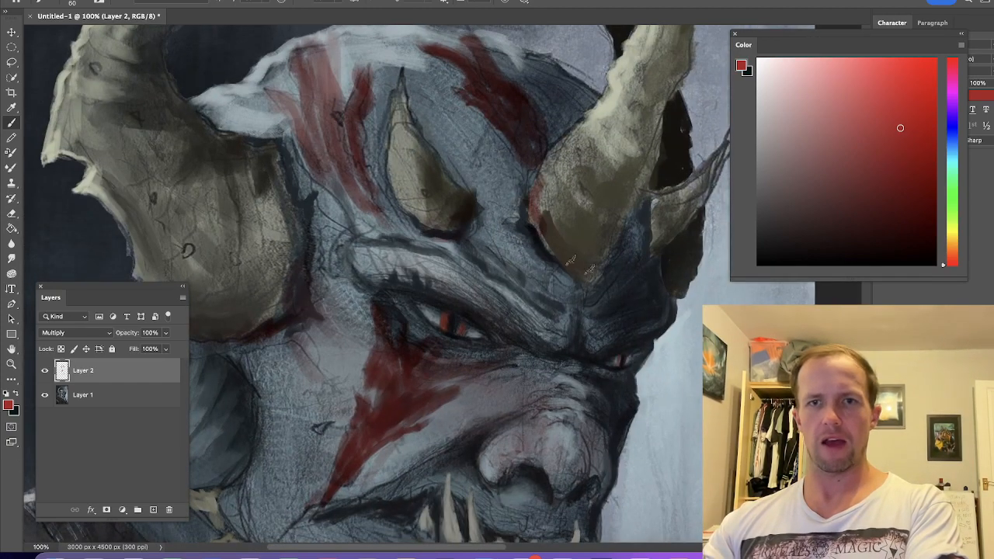
pyautogui.hotkey('ctrl', '-')
pyautogui.hotkey('ctrl', '-')
pyautogui.hotkey('ctrl', '-')
pyautogui.hotkey('ctrl', '-')
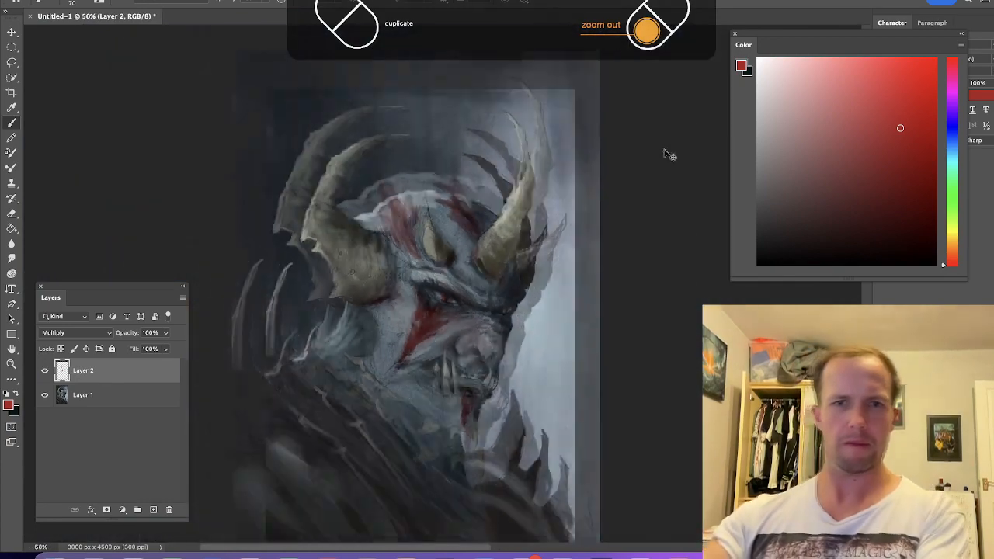
# Flip the image horizontally and merge the visible layers into one.
pyautogui.press('super+shift+h')
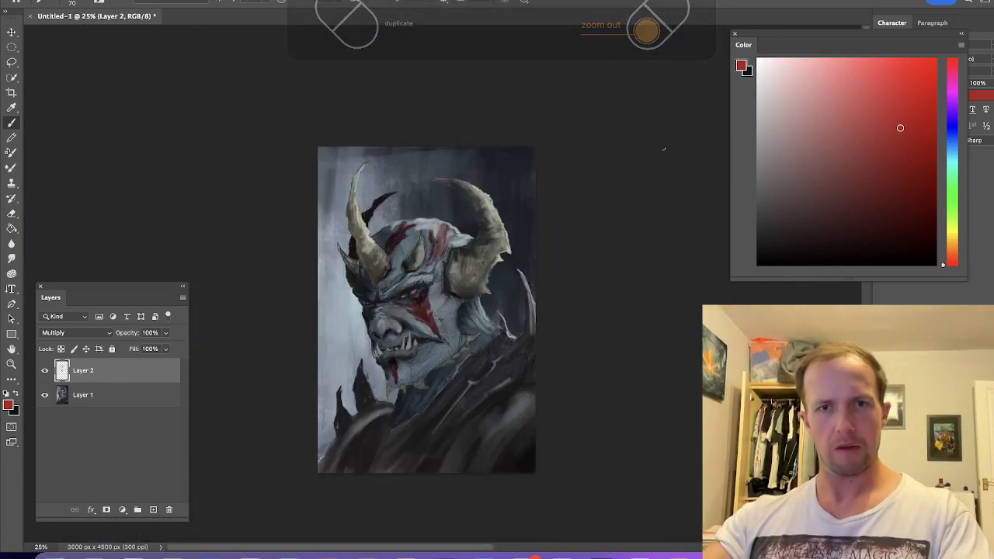
pyautogui.press('super+plus')
pyautogui.moveTo(443, 311); pyautogui.dragTo(471, 220)
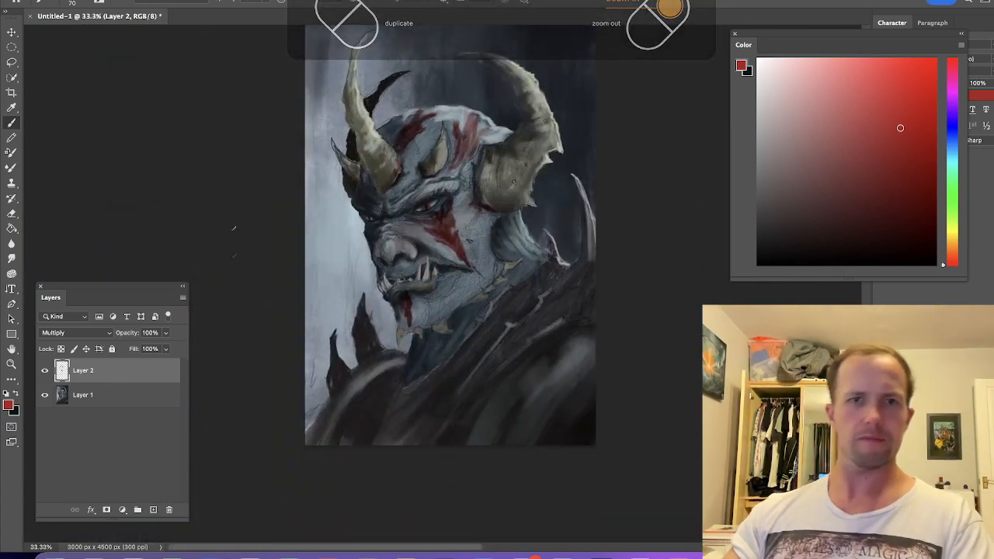
pyautogui.rightClick(98, 371)
pyautogui.moveTo(184, 544)
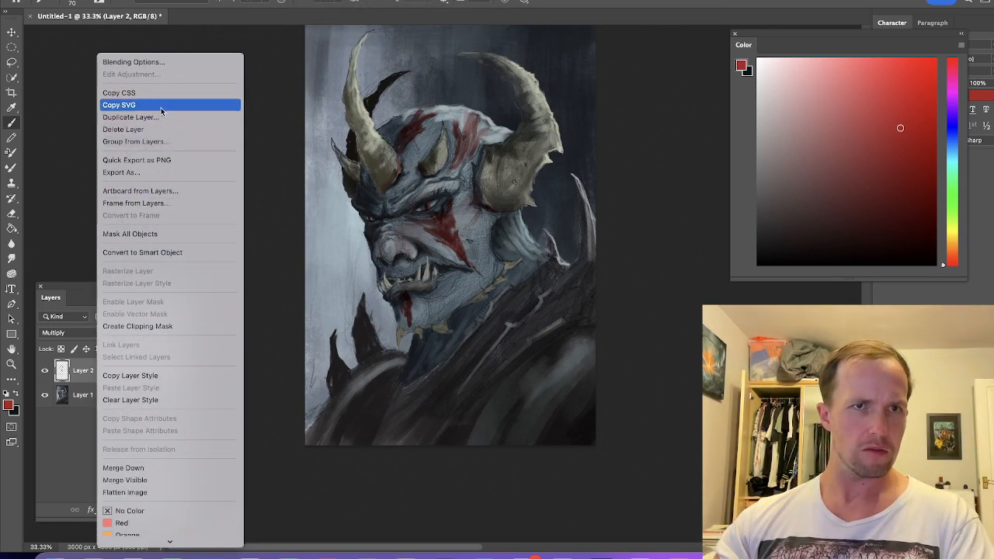
pyautogui.click(127, 483)
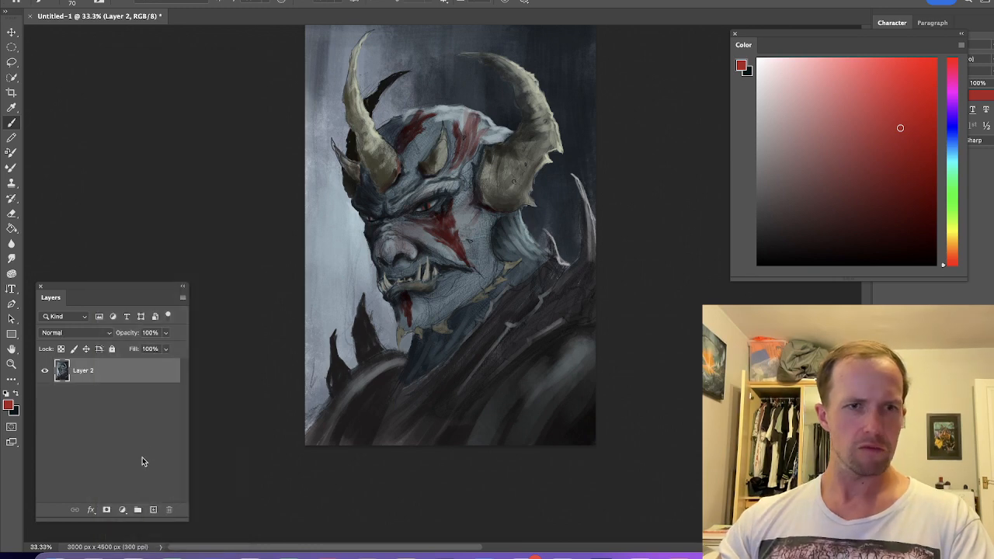
# Crop the canvas to 3000 x 4276 px, trimming the strip of background above the horns.
pyautogui.click(12, 91)
pyautogui.press('super+minus')
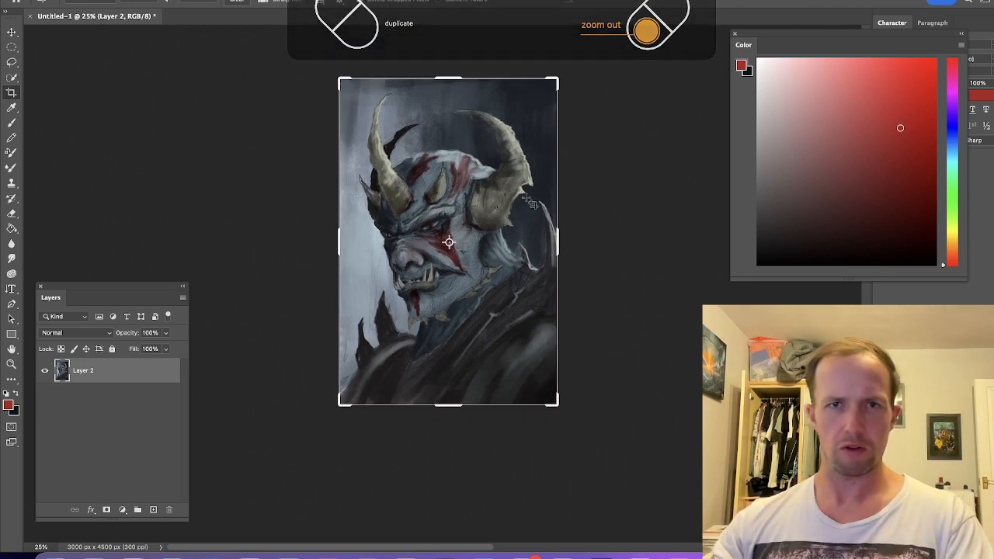
pyautogui.moveTo(453, 80); pyautogui.dragTo(453, 80)
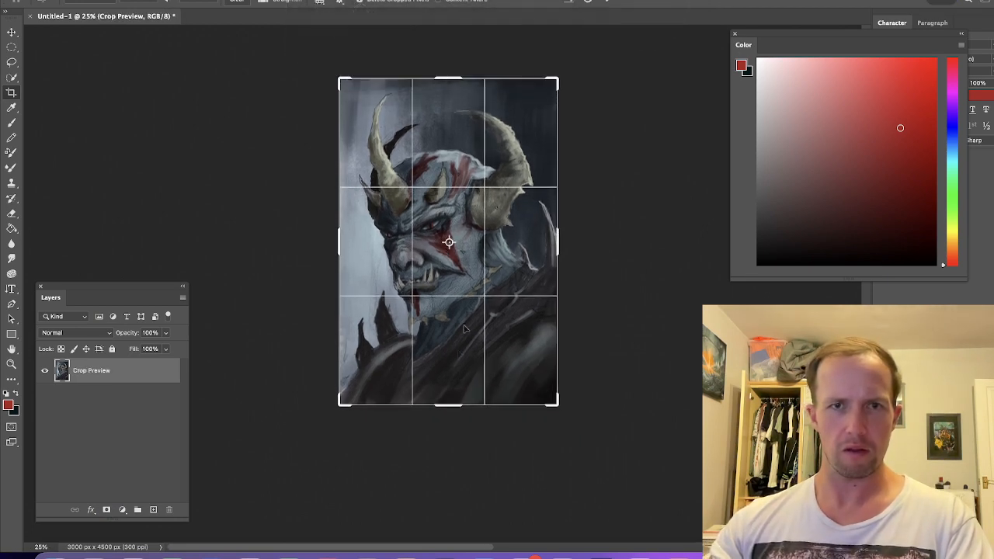
pyautogui.moveTo(446, 406); pyautogui.dragTo(449, 396)
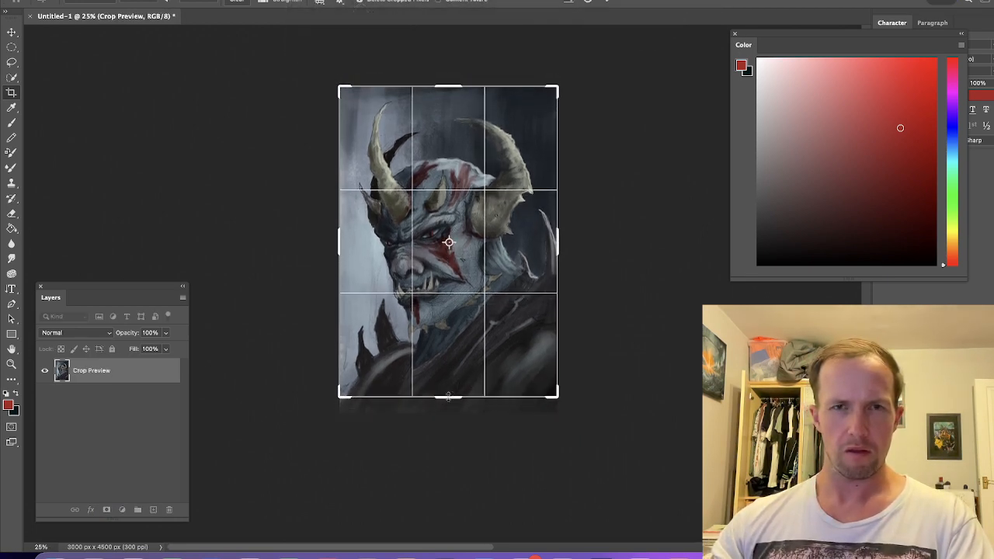
pyautogui.moveTo(461, 308); pyautogui.dragTo(459, 294)
pyautogui.press('Return')
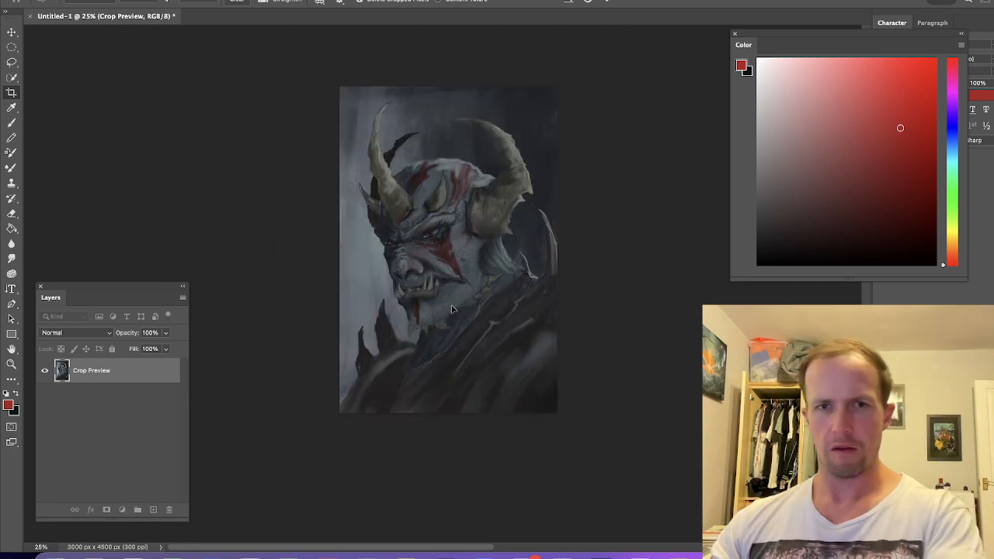
# Sample near-black from the lower armour and darken the shoulder armour with the brush enlarged to 1500 px.
pyautogui.press('b')
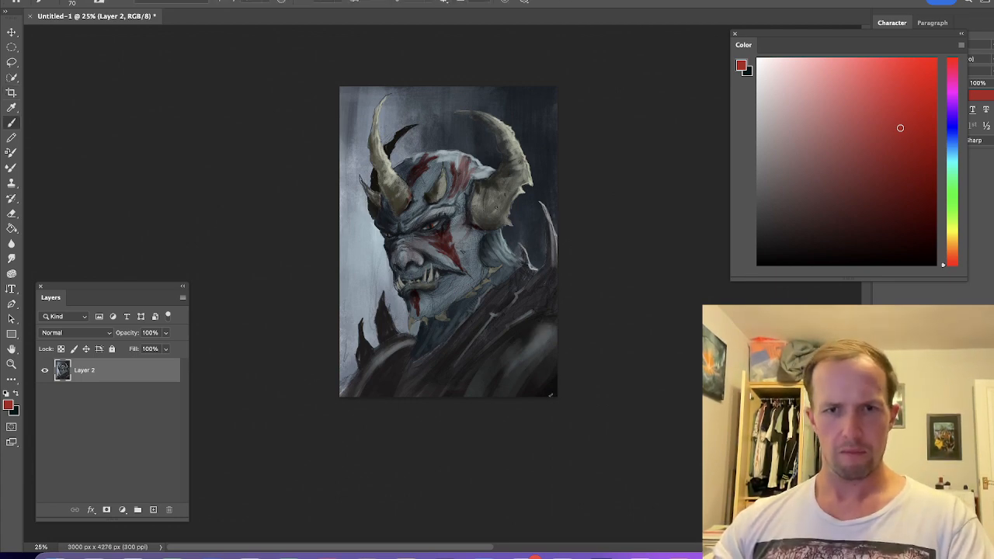
pyautogui.keyDown('alt'); pyautogui.click(554, 388); pyautogui.keyUp('alt')
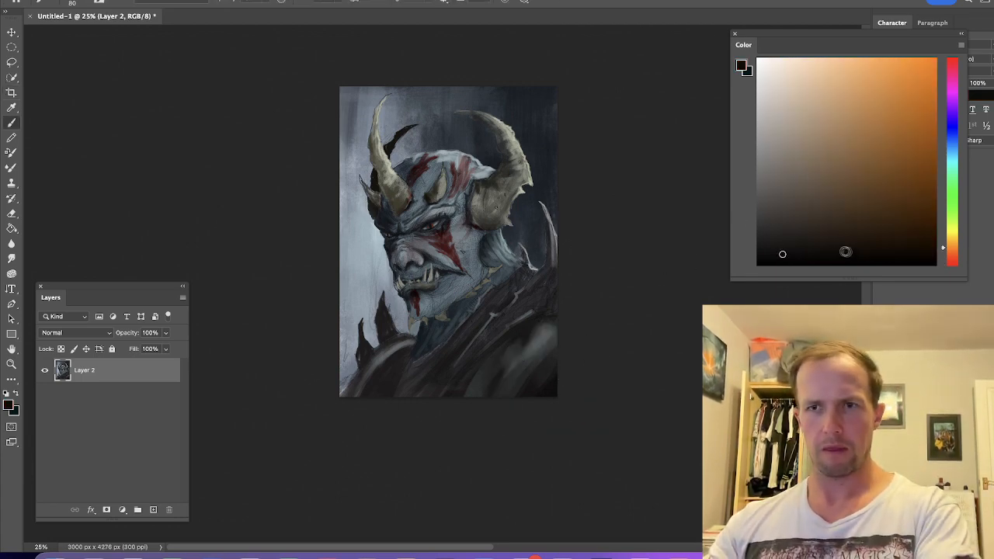
pyautogui.press(']')
pyautogui.press(']')
pyautogui.press(']')
pyautogui.press(']')
pyautogui.press(']')
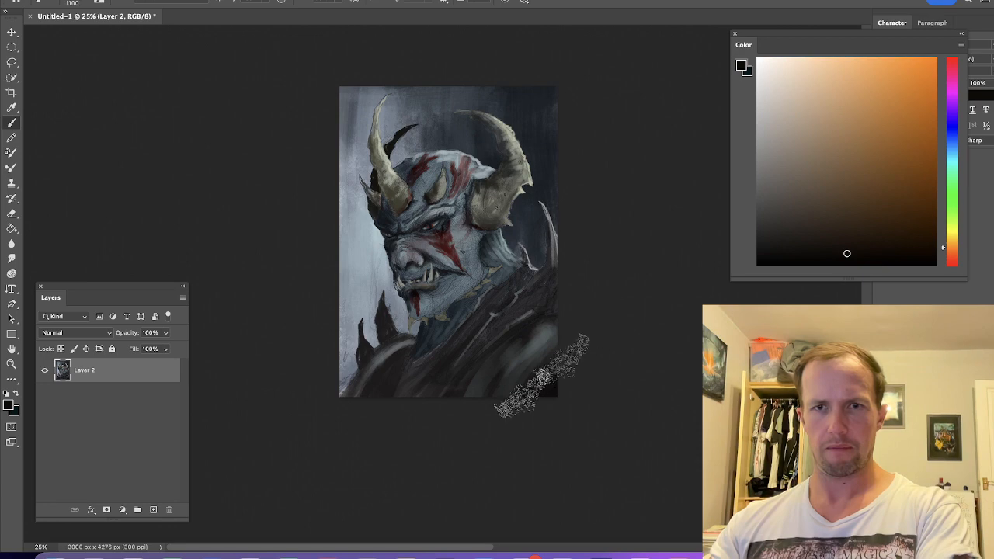
pyautogui.press(']')
pyautogui.press(']')
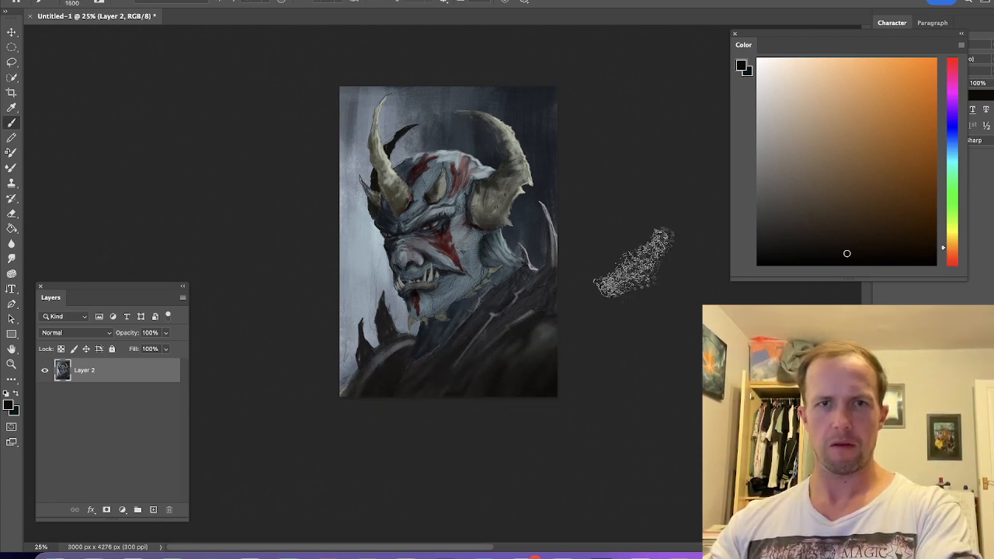
# Sample a very dark blue from the upper background and darken the background around the horns, reducing the brush from 1400 to 800 px.
pyautogui.press('[')
pyautogui.keyDown('alt'); pyautogui.click(526, 94); pyautogui.keyUp('alt')
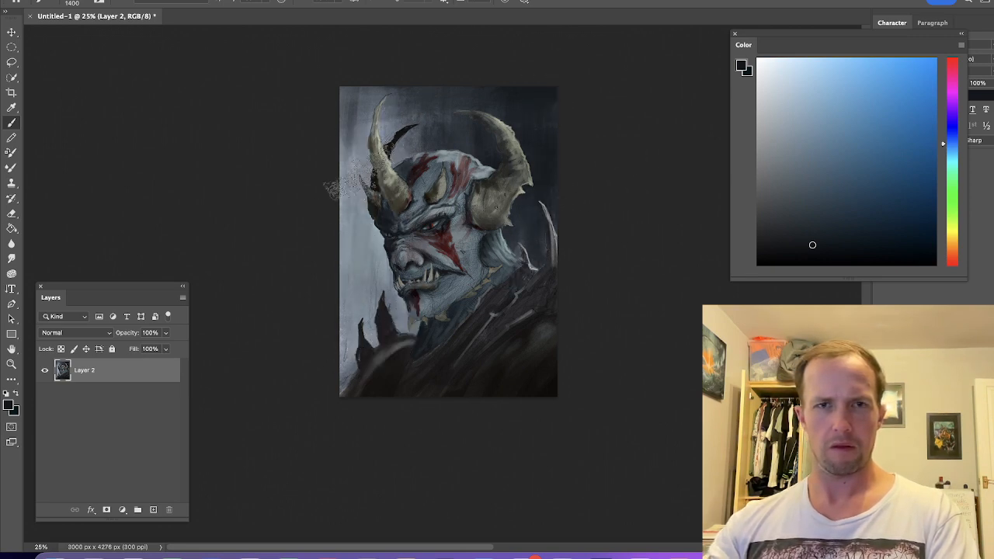
pyautogui.press('[')
pyautogui.press('[')
pyautogui.press('[')
pyautogui.press('[')
pyautogui.press('[')
pyautogui.press('[')
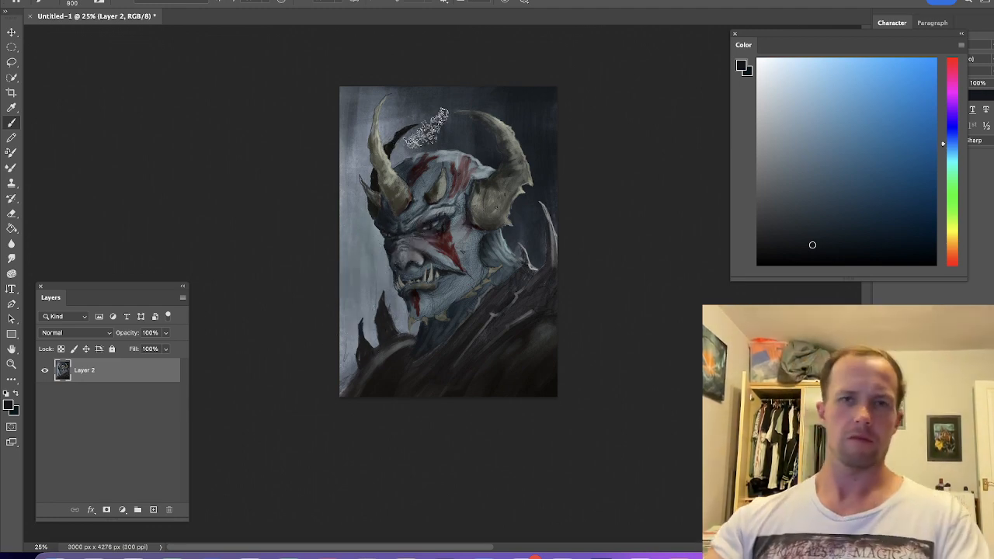
pyautogui.press('super+plus')
pyautogui.press('super+plus')
pyautogui.moveTo(427, 234); pyautogui.dragTo(449, 324)
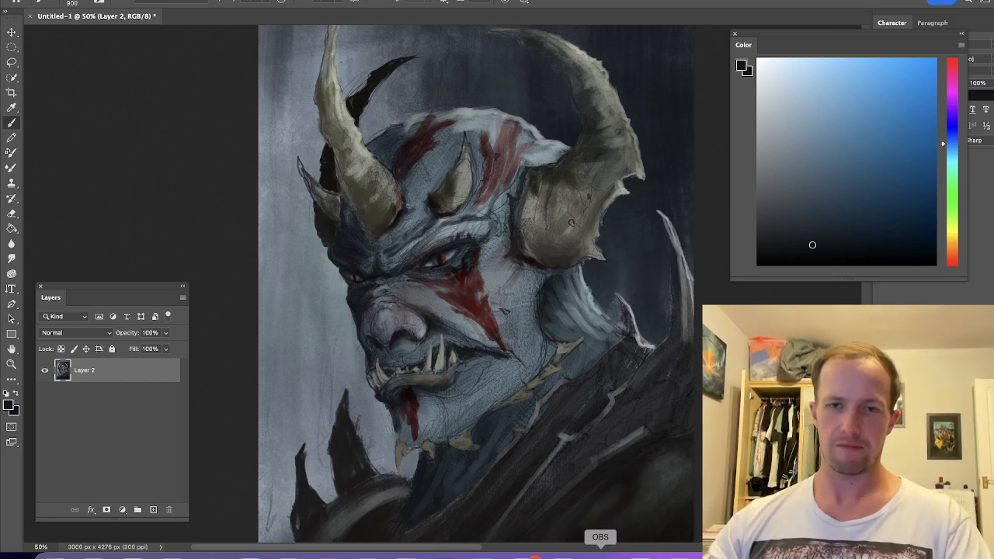
pyautogui.click(586, 534)
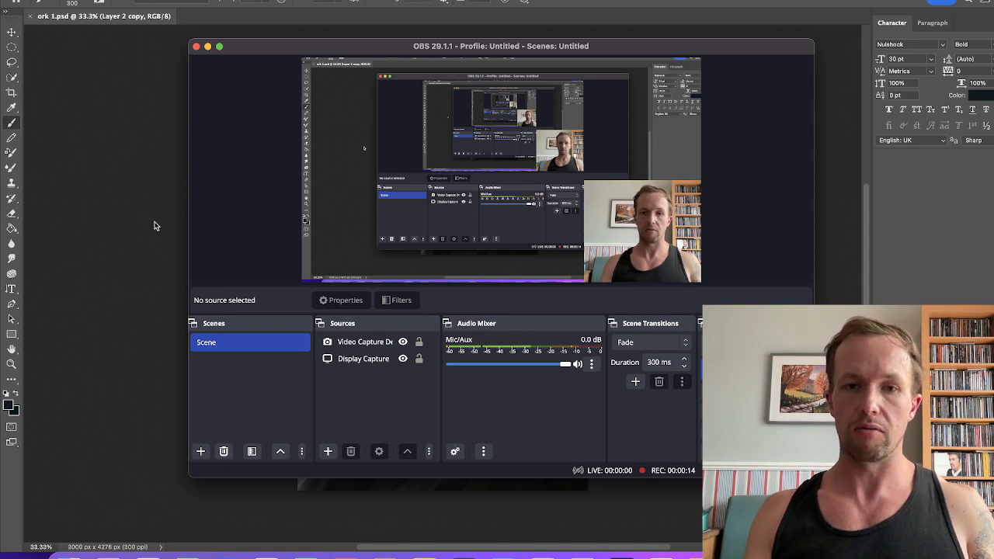
pyautogui.click(207, 47)
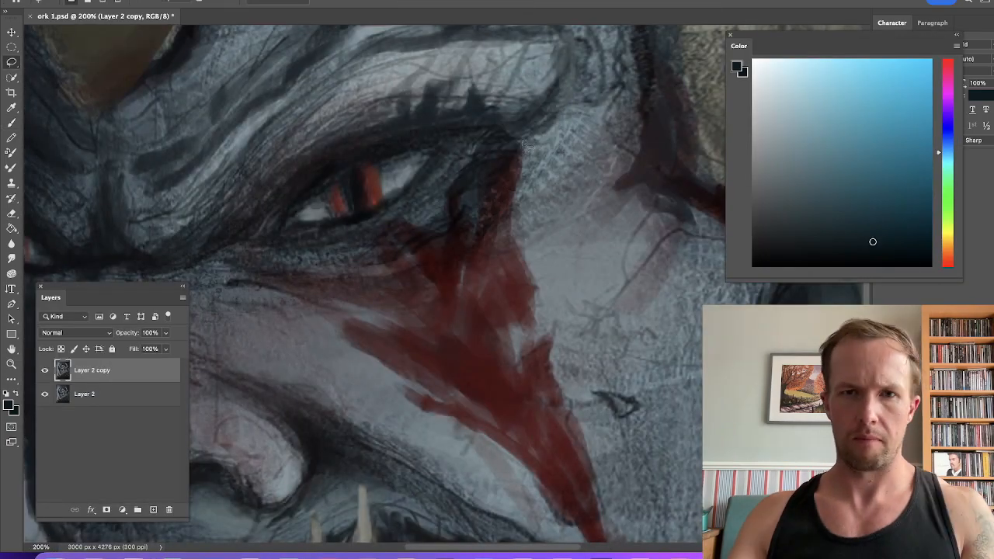
# Paint sampled blue-grey tones around the eye and brow, reducing the brush from 250 px to 30 px.
pyautogui.moveTo(532, 144)
pyautogui.mouseDown()
pyautogui.moveTo(464, 233)
pyautogui.moveTo(536, 155)
pyautogui.mouseUp()
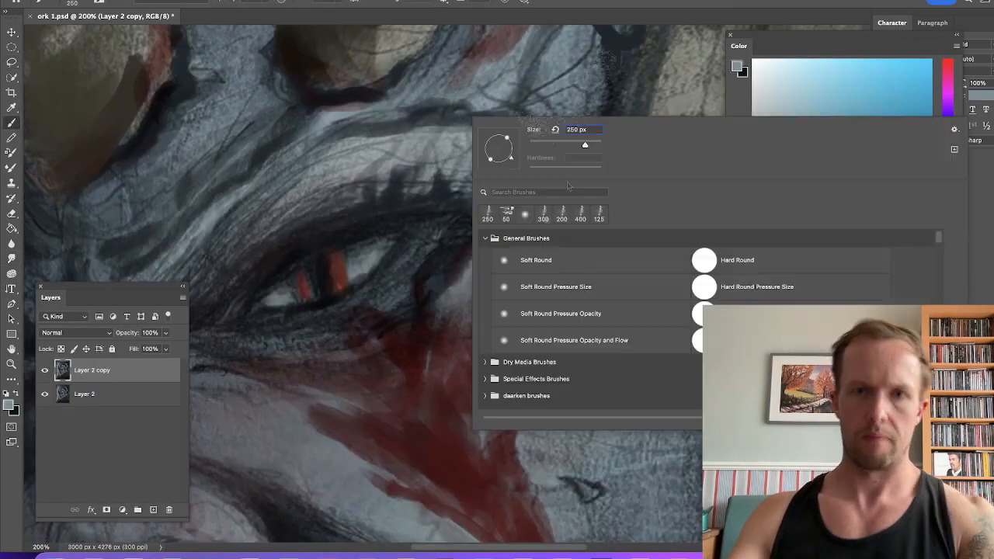
pyautogui.moveTo(395, 134); pyautogui.dragTo(344, 140)
pyautogui.press('[')
pyautogui.press('[')
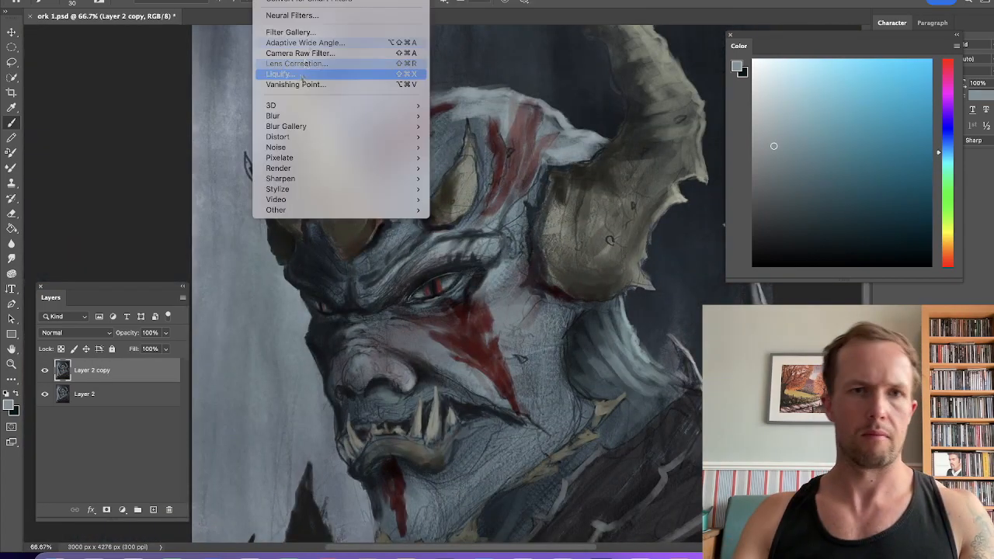
# Reshape the ork's head and face with the Liquify filter, enlarging the warp brush from 175 to 400.
pyautogui.click(303, 69)
pyautogui.press(']')
pyautogui.press(']')
pyautogui.moveTo(205, 351); pyautogui.dragTo(224, 339)
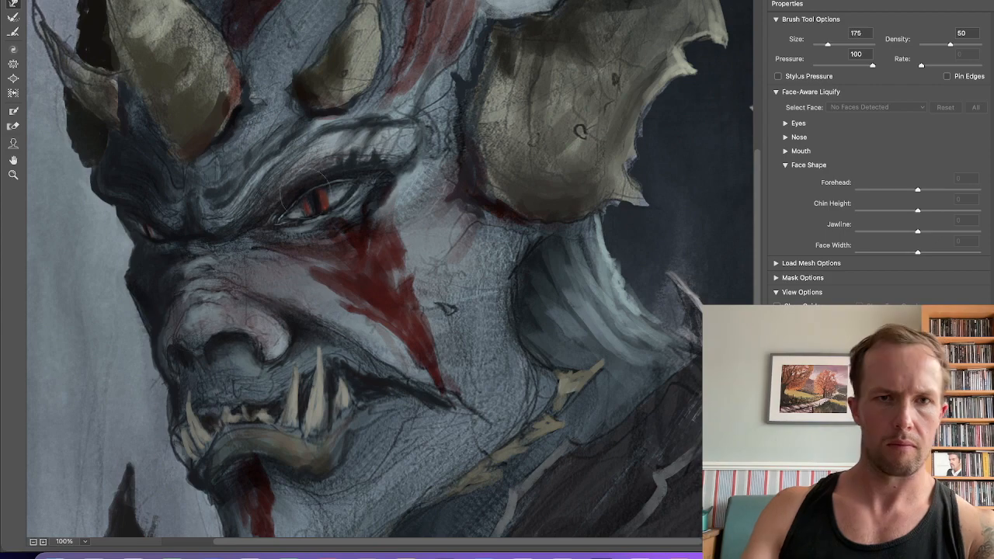
pyautogui.press('super+minus')
pyautogui.press(']')
pyautogui.press(']')
pyautogui.press(']')
pyautogui.press(']')
pyautogui.press(']')
pyautogui.press(']')
pyautogui.press(']')
pyautogui.press(']')
pyautogui.press(']')
pyautogui.press(']')
pyautogui.press(']')
pyautogui.press(']')
pyautogui.press(']')
pyautogui.press(']')
pyautogui.press('super+minus')
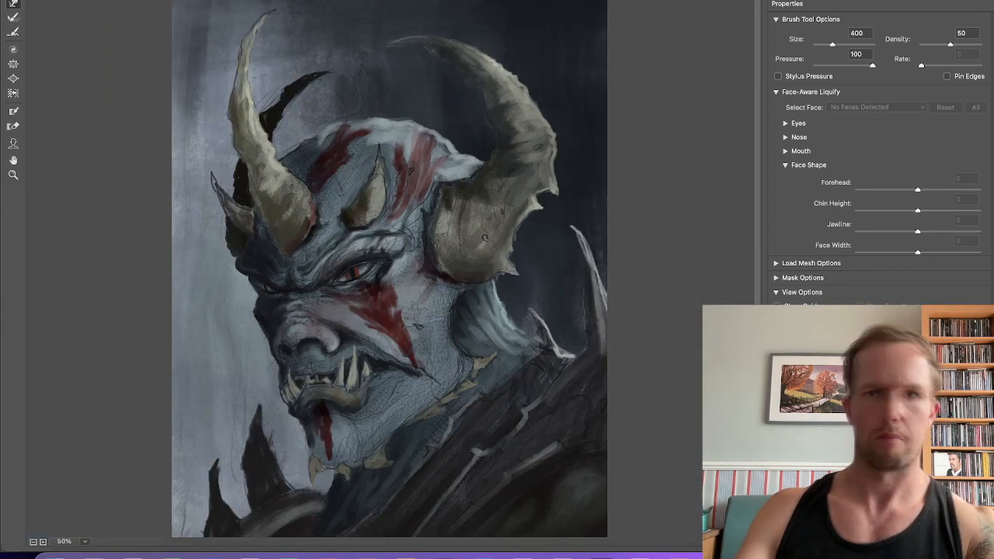
pyautogui.press('Return')
# Brush broad shading over the neck and cheek, and work sampled tones into the face with a smaller brush.
pyautogui.moveTo(594, 244); pyautogui.dragTo(489, 361)
pyautogui.moveTo(515, 148)
pyautogui.mouseDown()
pyautogui.moveTo(513, 225)
pyautogui.moveTo(452, 345)
pyautogui.mouseUp()
pyautogui.press('[')
pyautogui.press('[')
pyautogui.press('[')
pyautogui.press('[')
pyautogui.press('[')
pyautogui.press('[')
pyautogui.keyDown('alt'); pyautogui.click(365, 342); pyautogui.keyUp('alt')
pyautogui.moveTo(353, 328); pyautogui.dragTo(375, 371)
pyautogui.press('[')
pyautogui.press('[')
pyautogui.keyDown('alt'); pyautogui.click(412, 381); pyautogui.keyUp('alt')
# Sample a new tone and build up the light and dark forms on the head, cheek and jaw.
pyautogui.keyDown('alt'); pyautogui.click(553, 167); pyautogui.keyUp('alt')
pyautogui.press(']')
pyautogui.press(']')
pyautogui.press(']')
pyautogui.moveTo(531, 148)
pyautogui.mouseDown()
pyautogui.moveTo(505, 248)
pyautogui.moveTo(444, 274)
pyautogui.mouseUp()
pyautogui.press('[')
pyautogui.press('[')
pyautogui.press('[')
pyautogui.press('[')
pyautogui.press('[')
pyautogui.moveTo(513, 268); pyautogui.dragTo(423, 342)
pyautogui.moveTo(381, 167)
pyautogui.mouseDown()
pyautogui.moveTo(438, 222)
pyautogui.moveTo(471, 202)
pyautogui.moveTo(380, 358)
pyautogui.mouseUp()
# Pick warm red, orange and ochre tones and tint the cheek war paint, nose and cheek fold with an enlarged brush.
pyautogui.click(948, 246)
pyautogui.click(892, 102)
pyautogui.click(354, 2)
pyautogui.press(']')
pyautogui.press(']')
pyautogui.press(']')
pyautogui.press(']')
pyautogui.click(881, 115)
pyautogui.click(916, 239)
pyautogui.click(947, 246)
pyautogui.click(912, 193)
pyautogui.click(900, 224)
# Sample olive tones from the horns and shade the large horn with a smaller brush.
pyautogui.keyDown('alt'); pyautogui.click(309, 190); pyautogui.keyUp('alt')
pyautogui.moveTo(317, 197)
pyautogui.mouseDown()
pyautogui.moveTo(326, 159)
pyautogui.moveTo(340, 173)
pyautogui.mouseUp()
pyautogui.keyDown('alt'); pyautogui.click(322, 208); pyautogui.keyUp('alt')
pyautogui.press('[')
pyautogui.press('[')
pyautogui.press('[')
pyautogui.press('[')
pyautogui.moveTo(466, 178); pyautogui.dragTo(486, 256)
pyautogui.moveTo(575, 134); pyautogui.dragTo(494, 199)
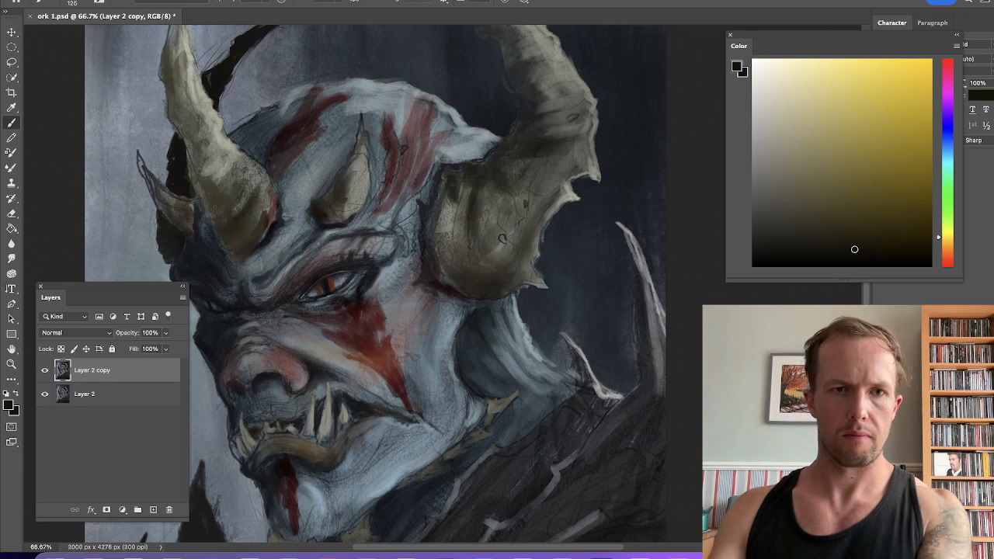
# Add dark shading to the long front horn and the small forehead horn.
pyautogui.press(']')
pyautogui.moveTo(257, 187); pyautogui.dragTo(229, 233)
pyautogui.moveTo(194, 136); pyautogui.dragTo(225, 179)
pyautogui.moveTo(365, 175); pyautogui.dragTo(326, 248)
# Sample a pale blue from the skin and brush highlights on the cheek, jaw, nose and brow at 100 px.
pyautogui.keyDown('alt'); pyautogui.click(435, 326); pyautogui.keyUp('alt')
pyautogui.moveTo(446, 303); pyautogui.dragTo(411, 466)
pyautogui.moveTo(311, 373); pyautogui.dragTo(264, 415)
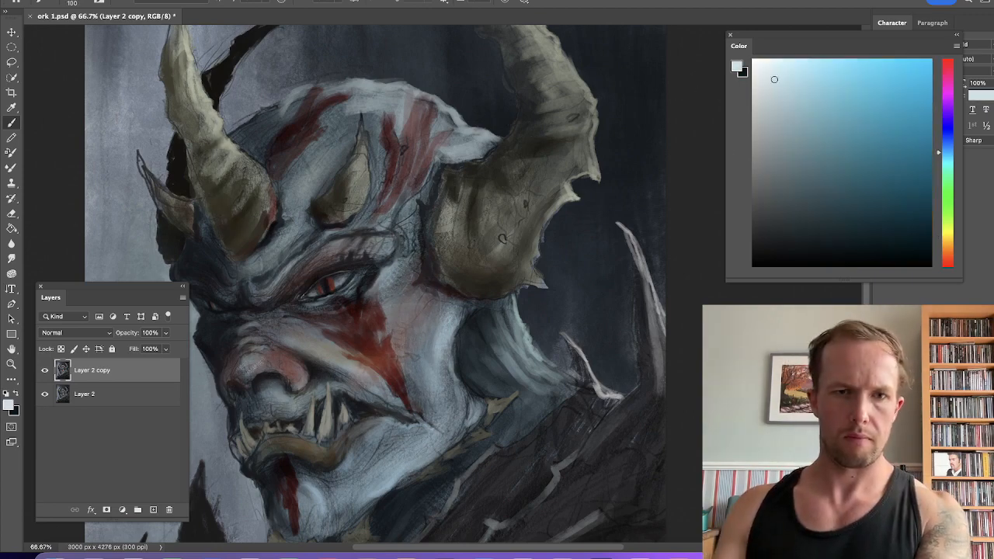
pyautogui.moveTo(241, 346); pyautogui.dragTo(268, 380)
pyautogui.moveTo(260, 275); pyautogui.dragTo(244, 334)
pyautogui.moveTo(241, 225); pyautogui.dragTo(302, 288)
pyautogui.moveTo(330, 249); pyautogui.dragTo(403, 221)
pyautogui.moveTo(388, 311); pyautogui.dragTo(457, 239)
# Sample a tone from the large horn's base and rework the shading across the horns, cheek and neck.
pyautogui.keyDown('alt'); pyautogui.click(497, 256); pyautogui.keyUp('alt')
pyautogui.moveTo(354, 132); pyautogui.dragTo(365, 225)
pyautogui.moveTo(311, 241); pyautogui.dragTo(404, 333)
pyautogui.moveTo(373, 233); pyautogui.dragTo(567, 450)
pyautogui.moveTo(575, 225); pyautogui.dragTo(497, 319)
pyautogui.moveTo(466, 163); pyautogui.dragTo(442, 248)
# Sample a pale cyan and paint fine highlights around the eye, over the nose wrinkles and along the mouth corner.
pyautogui.hotkey('ctrl', '+')
pyautogui.hotkey('ctrl', '+')
pyautogui.keyDown('alt'); pyautogui.click(365, 217); pyautogui.keyUp('alt')
pyautogui.moveTo(388, 186); pyautogui.dragTo(326, 233)
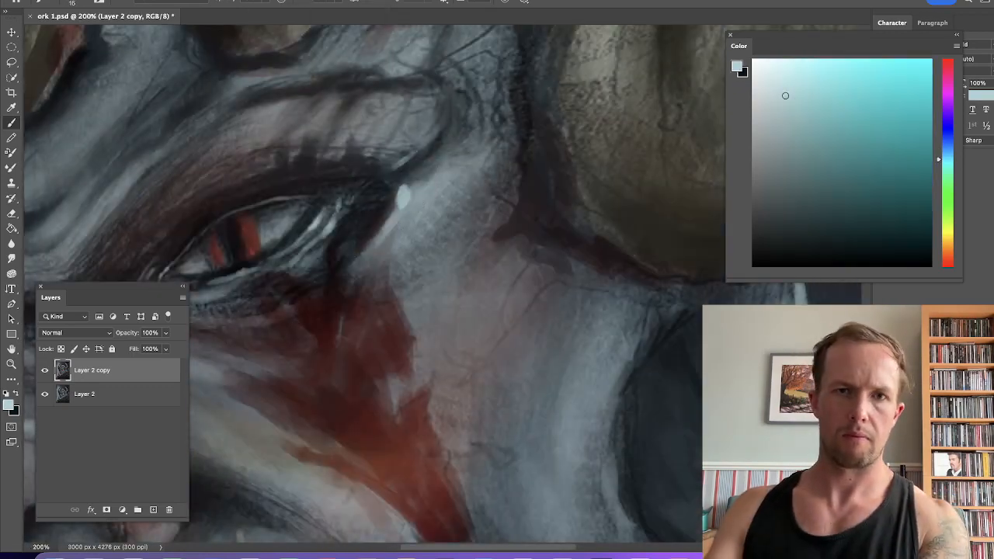
pyautogui.moveTo(388, 101); pyautogui.dragTo(435, 167)
pyautogui.moveTo(466, 101); pyautogui.dragTo(420, 194)
pyautogui.scroll(-15, 365, 279)
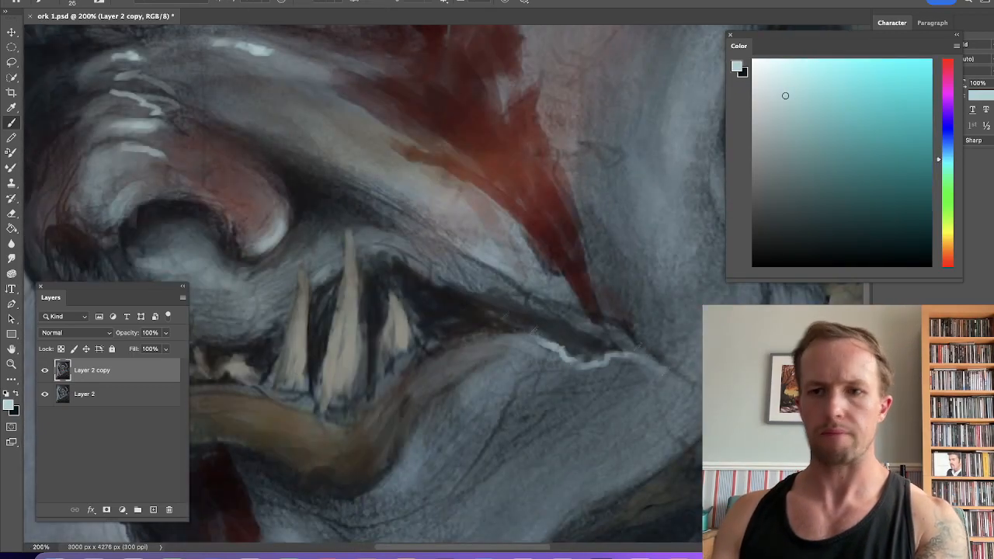
# Sample pale blue tones and brush soft light over the upper part of the painting, enlarging the brush to 200 px.
pyautogui.hotkey('ctrl', '-')
pyautogui.hotkey('ctrl', '-')
pyautogui.keyDown('alt'); pyautogui.click(341, 225); pyautogui.keyUp('alt')
pyautogui.moveTo(326, 195); pyautogui.dragTo(358, 256)
pyautogui.moveTo(295, 240); pyautogui.dragTo(365, 296)
pyautogui.keyDown('alt'); pyautogui.click(357, 264); pyautogui.keyUp('alt')
pyautogui.moveTo(318, 226); pyautogui.dragTo(373, 272)
pyautogui.moveTo(264, 186); pyautogui.dragTo(358, 264)
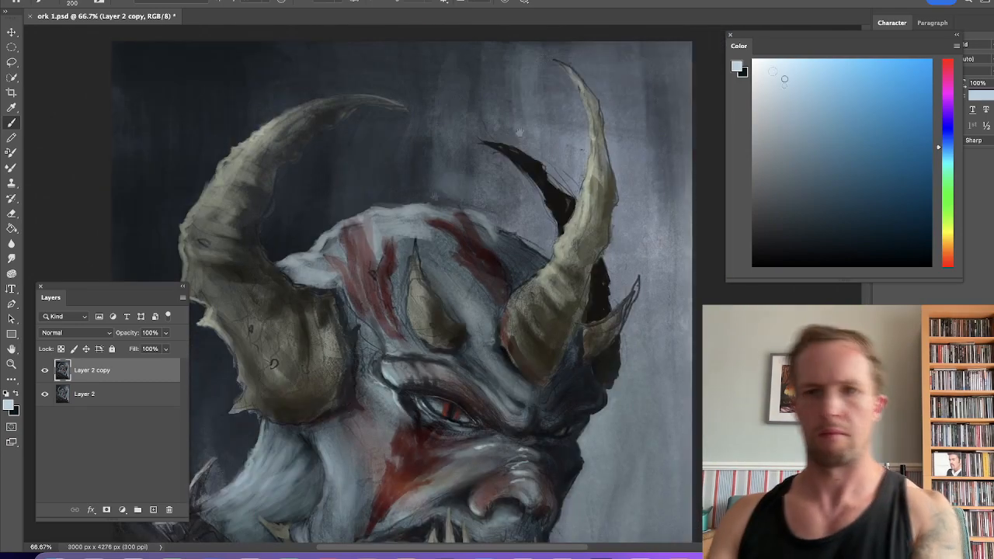
# Paint a pale orange rim light along the brow, nose and front profile of the face with a fine brush.
pyautogui.hotkey('ctrl', '+')
pyautogui.scroll(-2, 435, 287)
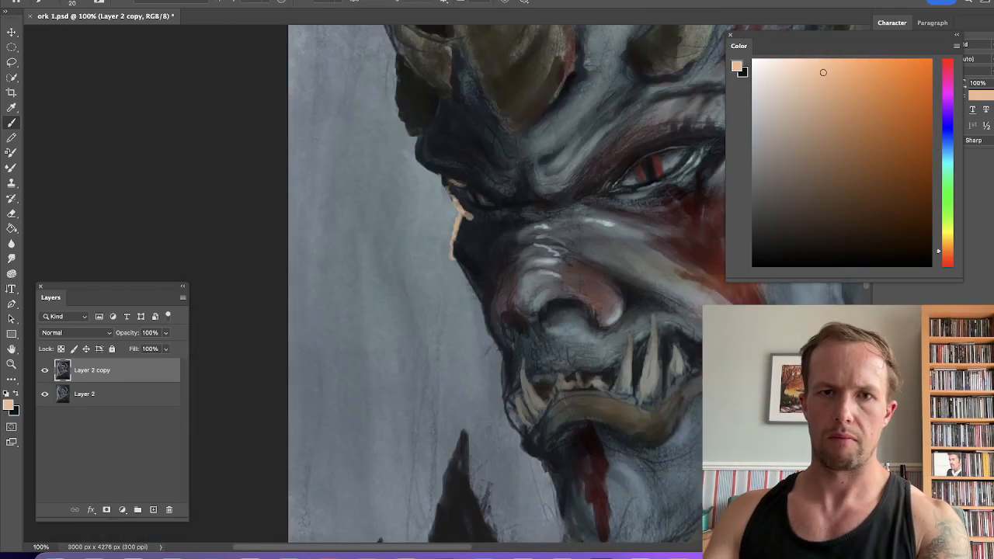
pyautogui.moveTo(514, 309); pyautogui.dragTo(533, 412)
pyautogui.scroll(-3, 505, 287)
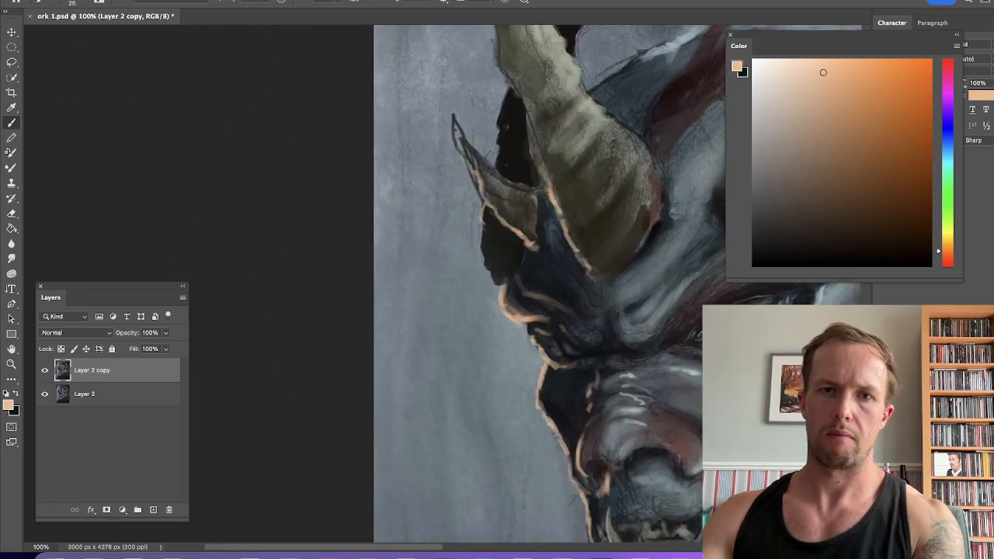
# Extend the rim light in a more saturated orange along the chin and the shoulder armour spikes, using a 30 px brush.
pyautogui.scroll(4, 519, 287)
pyautogui.hscroll(2, 519, 287)
pyautogui.hscroll(2, 504, 288)
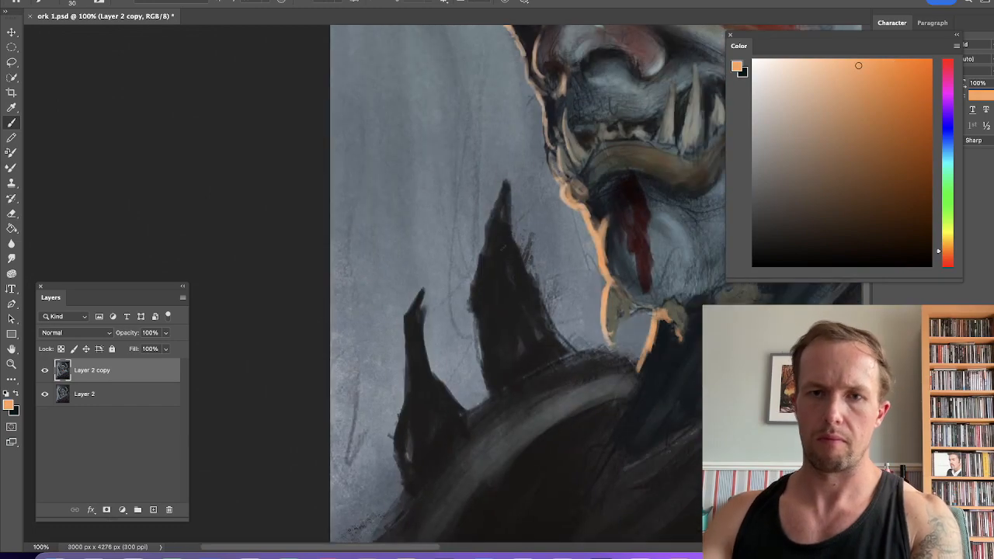
pyautogui.moveTo(515, 173); pyautogui.dragTo(477, 244)
pyautogui.moveTo(422, 247); pyautogui.dragTo(406, 333)
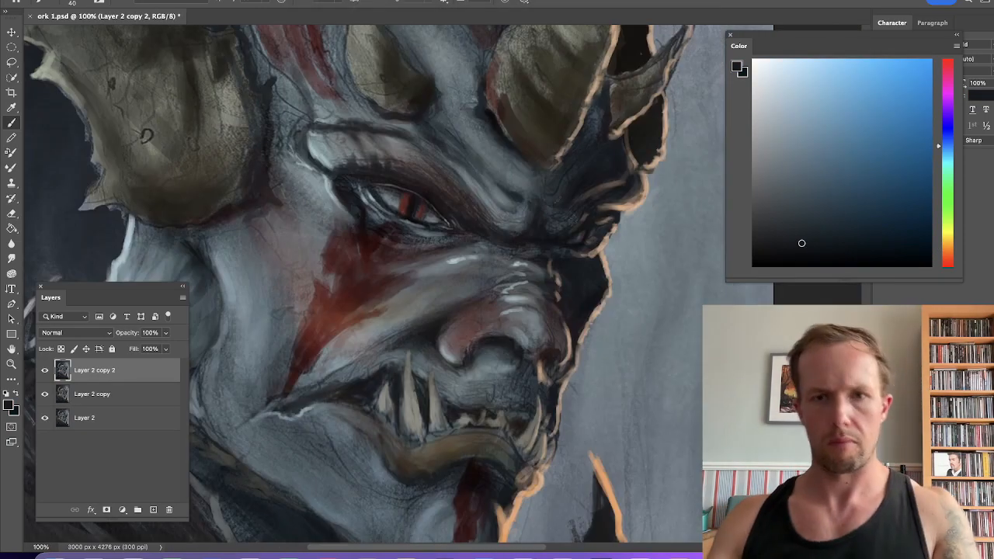
# Outline the far eye with the Lasso and paint its details and the nose bridge in sampled dark greys.
pyautogui.press('l')
pyautogui.moveTo(594, 210)
pyautogui.mouseDown()
pyautogui.moveTo(625, 248)
pyautogui.moveTo(574, 218)
pyautogui.mouseUp()
pyautogui.press('b')
pyautogui.keyDown('alt'); pyautogui.click(568, 225); pyautogui.keyUp('alt')
pyautogui.keyDown('alt'); pyautogui.click(560, 219); pyautogui.keyUp('alt')
pyautogui.moveTo(514, 262); pyautogui.dragTo(544, 256)
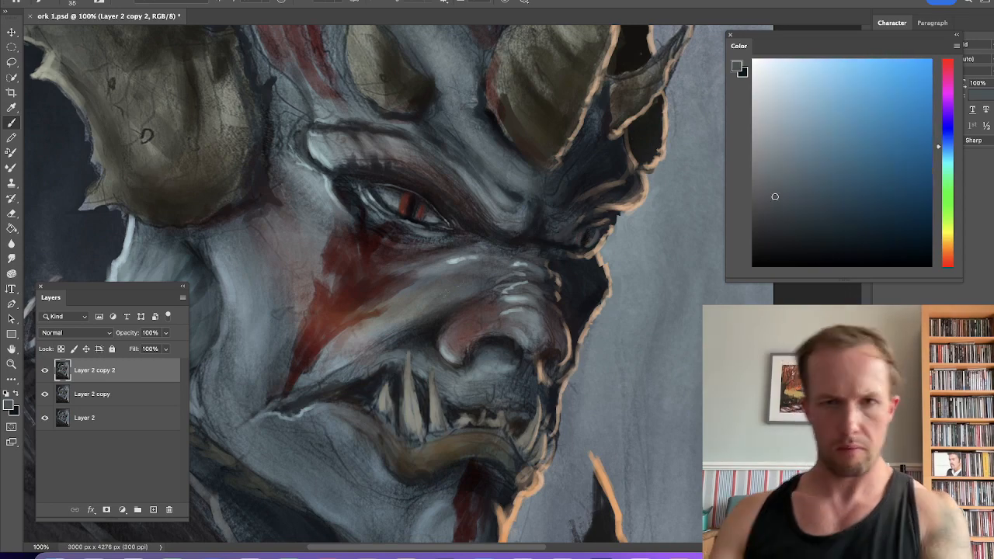
# Sample nearby skin tones and smooth the pencil texture on the cheek, side of the face, jaw and lower lip.
pyautogui.keyDown('alt'); pyautogui.click(466, 289); pyautogui.keyUp('alt')
pyautogui.moveTo(452, 300); pyautogui.dragTo(474, 286)
pyautogui.keyDown('alt'); pyautogui.click(261, 319); pyautogui.keyUp('alt')
pyautogui.moveTo(261, 316); pyautogui.dragTo(261, 339)
pyautogui.moveTo(283, 277); pyautogui.dragTo(263, 316)
pyautogui.moveTo(243, 241); pyautogui.dragTo(253, 280)
pyautogui.moveTo(249, 215); pyautogui.dragTo(230, 272)
pyautogui.moveTo(351, 436); pyautogui.dragTo(309, 413)
pyautogui.moveTo(362, 456); pyautogui.dragTo(419, 494)
pyautogui.moveTo(449, 411); pyautogui.dragTo(487, 397)
# Enlarge the brush and sweep a broad, soft stroke over the side of the head.
pyautogui.press('super+minus')
pyautogui.press(']')
pyautogui.press(']')
pyautogui.press(']')
pyautogui.press(']')
pyautogui.press(']')
pyautogui.press(']')
pyautogui.press(']')
pyautogui.press(']')
pyautogui.press(']')
pyautogui.press(']')
pyautogui.press(']')
pyautogui.moveTo(342, 210); pyautogui.dragTo(304, 322)
# Sample the cream tooth colour and paint bright highlights on the tusks.
pyautogui.press('super+plus')
pyautogui.press('super+plus')
pyautogui.keyDown('alt'); pyautogui.click(378, 373); pyautogui.keyUp('alt')
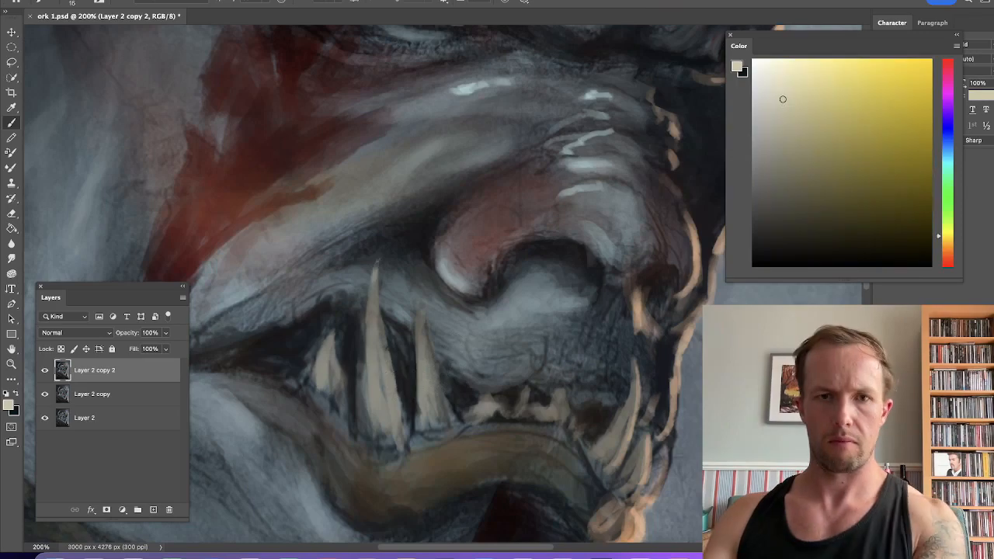
pyautogui.moveTo(376, 264); pyautogui.dragTo(368, 360)
pyautogui.moveTo(420, 299); pyautogui.dragTo(421, 365)
pyautogui.moveTo(332, 334); pyautogui.dragTo(326, 371)
pyautogui.moveTo(634, 364); pyautogui.dragTo(626, 410)
# Pick a very dark red and stain the bases of the tusks with it.
pyautogui.keyDown('alt'); pyautogui.click(487, 233); pyautogui.keyUp('alt')
pyautogui.moveTo(391, 418); pyautogui.dragTo(394, 445)
pyautogui.click(894, 231)
pyautogui.moveTo(437, 427); pyautogui.dragTo(424, 392)
pyautogui.moveTo(337, 407); pyautogui.dragTo(329, 379)
pyautogui.moveTo(596, 458); pyautogui.dragTo(619, 437)
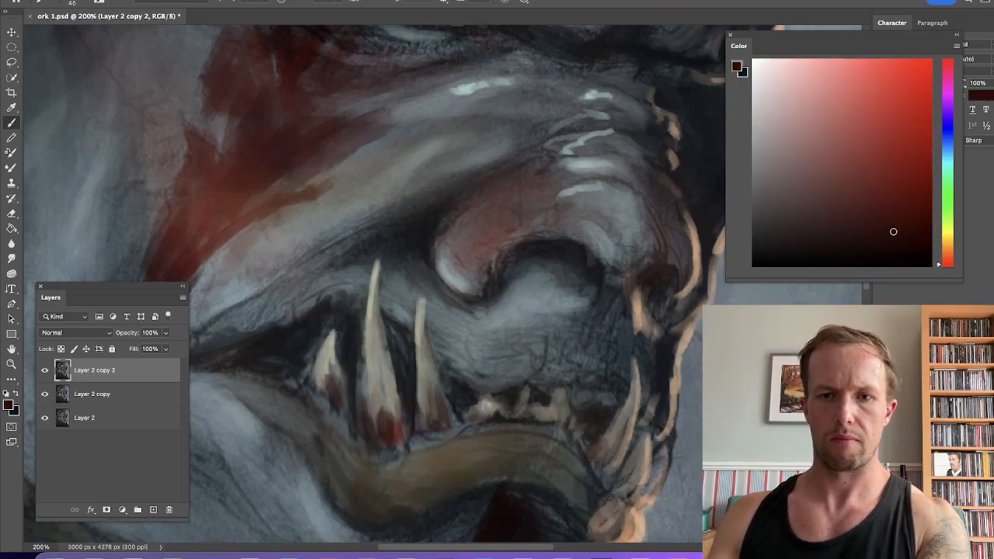
# Sample blue-grey skin tones and smooth the skin around the mouth and cheek, covering the bright line at the mouth corner.
pyautogui.keyDown('alt'); pyautogui.click(466, 381); pyautogui.keyUp('alt')
pyautogui.moveTo(471, 385); pyautogui.dragTo(475, 360)
pyautogui.moveTo(286, 281); pyautogui.dragTo(291, 319)
pyautogui.press('super+minus')
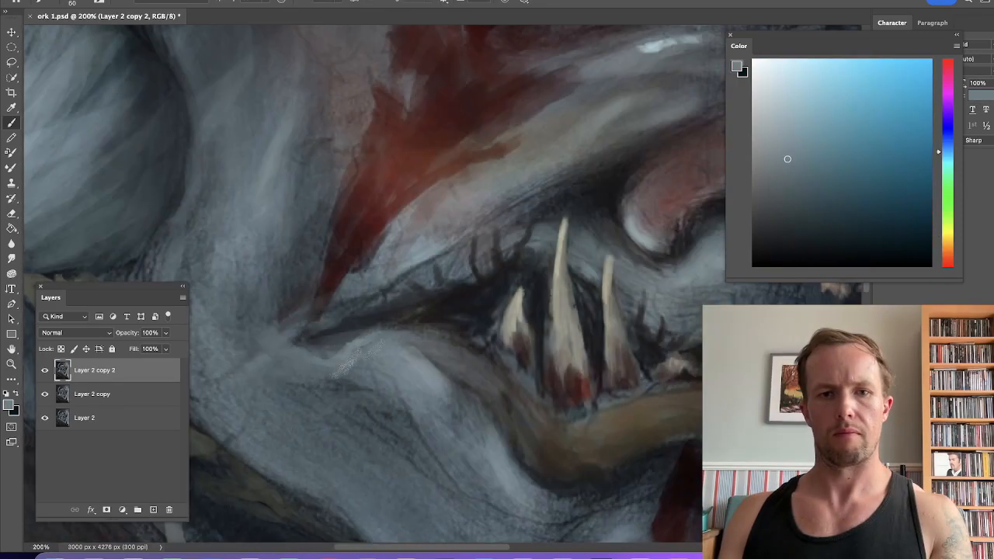
# Sample dark tones from the painting and paint broad strokes around the neck and over the shoulder armour.
pyautogui.press('super+minus')
pyautogui.keyDown('alt'); pyautogui.click(589, 196); pyautogui.keyUp('alt')
pyautogui.moveTo(349, 171); pyautogui.dragTo(582, 279)
pyautogui.keyDown('alt'); pyautogui.click(404, 211); pyautogui.keyUp('alt')
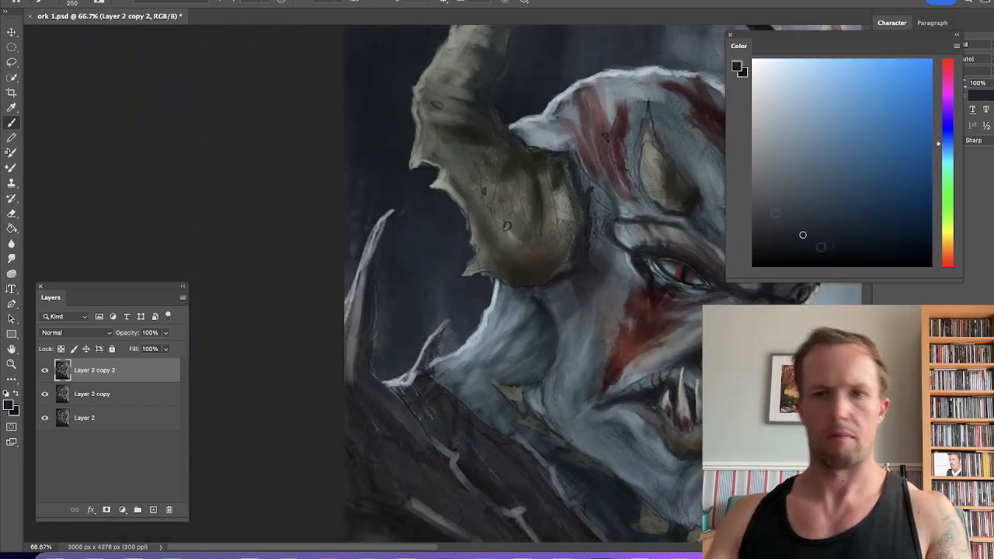
pyautogui.press('super+minus')
pyautogui.press('super+minus')
pyautogui.press('super+plus')
pyautogui.keyDown('alt'); pyautogui.click(497, 330); pyautogui.keyUp('alt')
pyautogui.moveTo(508, 413); pyautogui.dragTo(529, 473)
# Pick a warm grey and a near-white and paint highlights on the straps, ridges and edges of the armour.
pyautogui.click(761, 220)
pyautogui.click(776, 184)
pyautogui.moveTo(449, 360); pyautogui.dragTo(432, 392)
pyautogui.moveTo(497, 402); pyautogui.dragTo(471, 423)
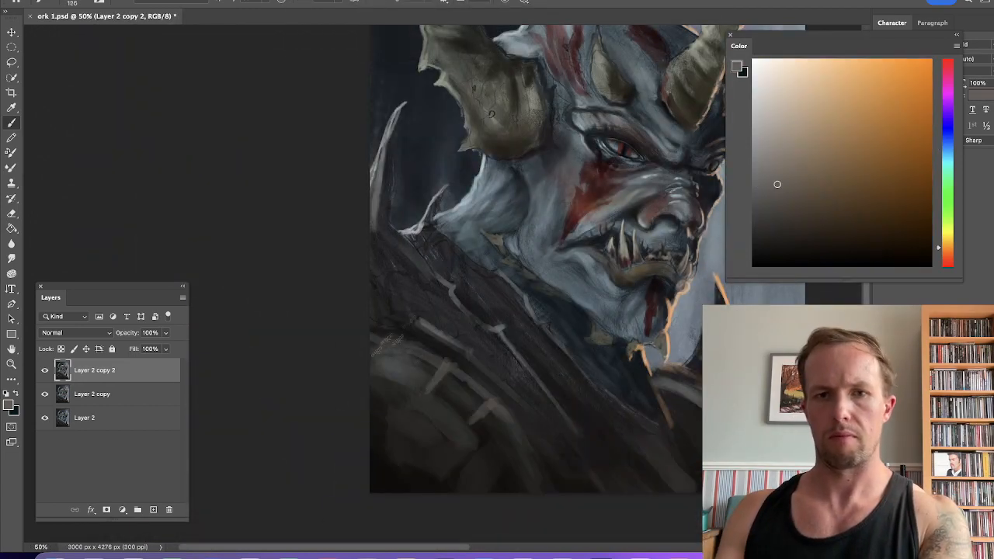
pyautogui.moveTo(386, 275); pyautogui.dragTo(399, 311)
pyautogui.moveTo(512, 295); pyautogui.dragTo(537, 329)
pyautogui.click(757, 108)
pyautogui.moveTo(609, 402); pyautogui.dragTo(666, 435)
# Sample a dark blue-grey and darken the collar area beneath the jaw.
pyautogui.keyDown('alt'); pyautogui.click(660, 396); pyautogui.keyUp('alt')
pyautogui.keyDown('alt'); pyautogui.click(612, 279); pyautogui.keyUp('alt')
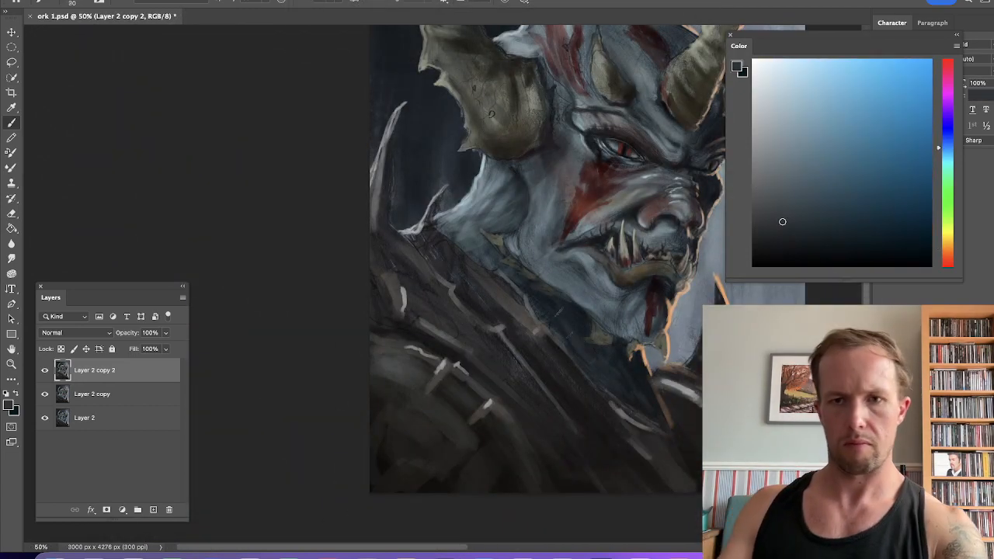
pyautogui.moveTo(563, 328); pyautogui.dragTo(644, 402)
pyautogui.press('super+minus')
pyautogui.press('super+minus')
pyautogui.press('super+plus')
pyautogui.press('super+plus')
pyautogui.click(138, 1)
pyautogui.moveTo(160, 2)
pyautogui.click(307, 17)
pyautogui.press('Return')
pyautogui.click(138, 0)
pyautogui.click(160, 27)
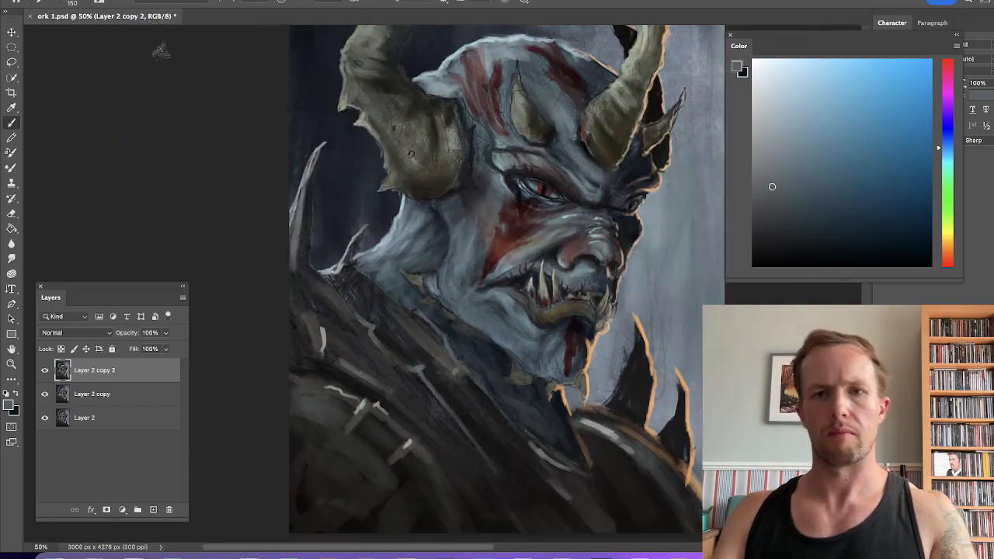
# Pick a bright red and paint the irises of both eyes on either side of the slit pupils.
pyautogui.press('super+plus')
pyautogui.press('super+plus')
pyautogui.click(892, 99)
pyautogui.click(877, 82)
pyautogui.moveTo(563, 148); pyautogui.dragTo(556, 172)
pyautogui.hscroll(5, 443, 284)
pyautogui.moveTo(600, 205); pyautogui.dragTo(597, 232)
pyautogui.click(904, 59)
pyautogui.press('[')
pyautogui.press('[')
pyautogui.moveTo(247, 127); pyautogui.dragTo(240, 171)
pyautogui.moveTo(278, 142); pyautogui.dragTo(266, 177)
# Sample nearby tones to deepen the area between the brows and refine the rim-lit contour beside the far eye.
pyautogui.keyDown('alt'); pyautogui.click(458, 134); pyautogui.keyUp('alt')
pyautogui.moveTo(433, 142); pyautogui.dragTo(453, 160)
pyautogui.keyDown('alt'); pyautogui.click(497, 209); pyautogui.keyUp('alt')
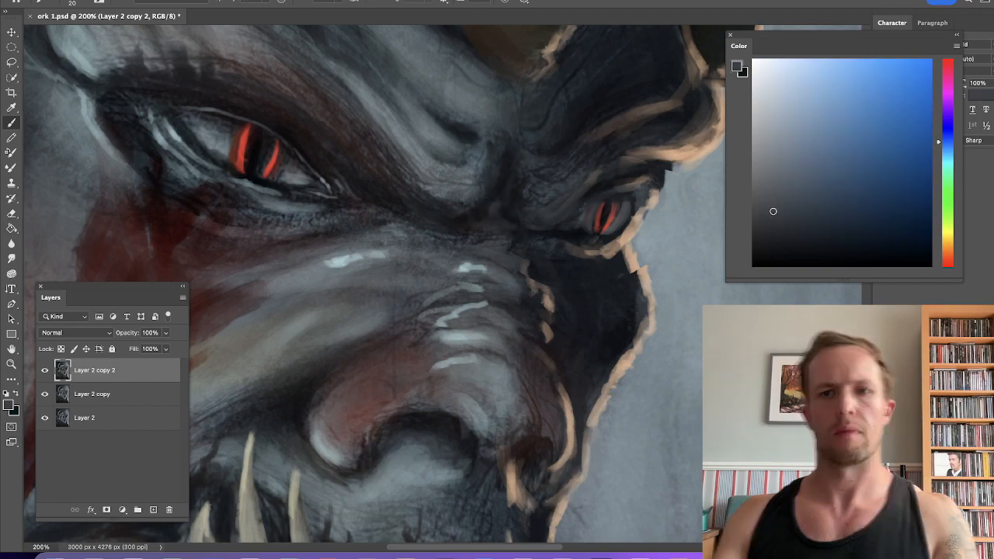
pyautogui.keyDown('alt'); pyautogui.click(649, 305); pyautogui.keyUp('alt')
pyautogui.moveTo(635, 256); pyautogui.dragTo(651, 329)
pyautogui.moveTo(681, 163); pyautogui.dragTo(629, 190)
# Sample the olive bone colour and paint the small spikes beneath the chin.
pyautogui.press('super+minus')
pyautogui.press('super+minus')
pyautogui.press('super+minus')
pyautogui.press('super+plus')
pyautogui.press('super+plus')
pyautogui.keyDown('alt'); pyautogui.click(629, 411); pyautogui.keyUp('alt')
pyautogui.press(']')
pyautogui.press(']')
pyautogui.press(']')
pyautogui.press(']')
pyautogui.press(']')
pyautogui.press(']')
pyautogui.press(']')
pyautogui.press(']')
pyautogui.press(']')
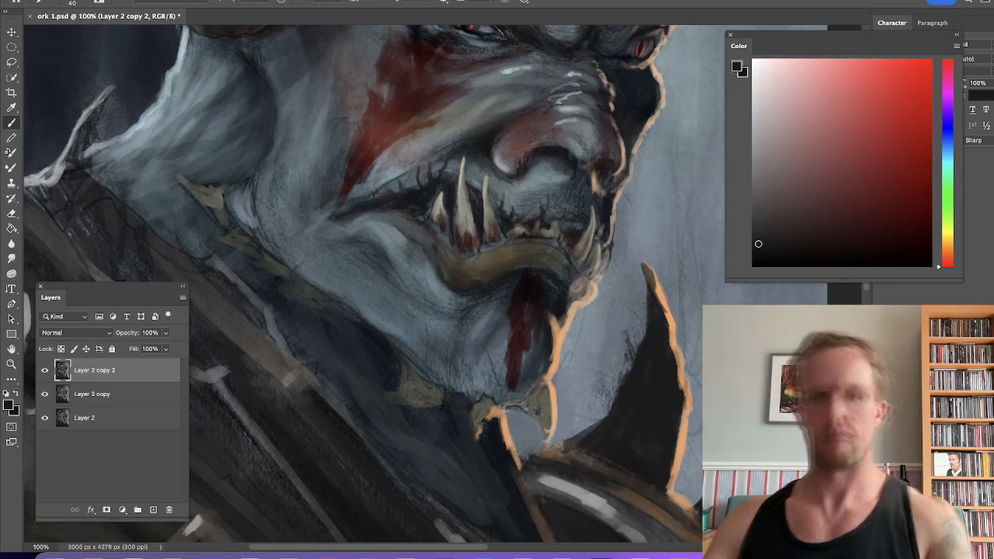
pyautogui.keyDown('alt'); pyautogui.click(483, 411); pyautogui.keyUp('alt')
pyautogui.press('[')
pyautogui.moveTo(529, 397); pyautogui.dragTo(547, 422)
pyautogui.moveTo(493, 401); pyautogui.dragTo(482, 412)
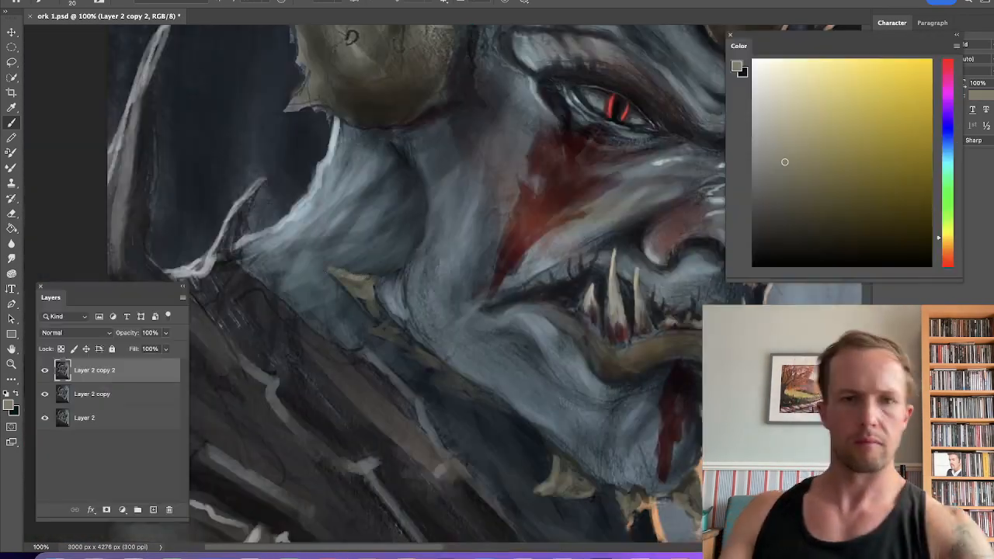
# Sample the cream tooth colour and brighten the spikes along the neck below the cheek.
pyautogui.keyDown('alt'); pyautogui.click(614, 289); pyautogui.keyUp('alt')
pyautogui.moveTo(327, 270)
pyautogui.mouseDown()
pyautogui.moveTo(371, 280)
pyautogui.moveTo(360, 292)
pyautogui.mouseUp()
pyautogui.moveTo(365, 332); pyautogui.dragTo(387, 322)
# Paint pale cream highlights along the edges and ridges of the big curved horn.
pyautogui.moveTo(352, 78); pyautogui.dragTo(475, 282)
pyautogui.moveTo(418, 222)
pyautogui.mouseDown()
pyautogui.moveTo(428, 292)
pyautogui.moveTo(491, 258)
pyautogui.mouseUp()
pyautogui.moveTo(538, 271); pyautogui.dragTo(552, 228)
pyautogui.moveTo(440, 124); pyautogui.dragTo(421, 172)
pyautogui.moveTo(362, 78)
pyautogui.mouseDown()
pyautogui.moveTo(420, 87)
pyautogui.moveTo(435, 137)
pyautogui.mouseUp()
pyautogui.moveTo(411, 101); pyautogui.dragTo(306, 272)
pyautogui.moveTo(261, 170); pyautogui.dragTo(327, 185)
pyautogui.moveTo(266, 205); pyautogui.dragTo(308, 217)
pyautogui.moveTo(270, 146); pyautogui.dragTo(334, 143)
pyautogui.moveTo(306, 91); pyautogui.dragTo(368, 99)
# Highlight the tip and lit edge of the small forehead horn in pale cream.
pyautogui.press('super+plus')
pyautogui.moveTo(588, 280); pyautogui.dragTo(444, 291)
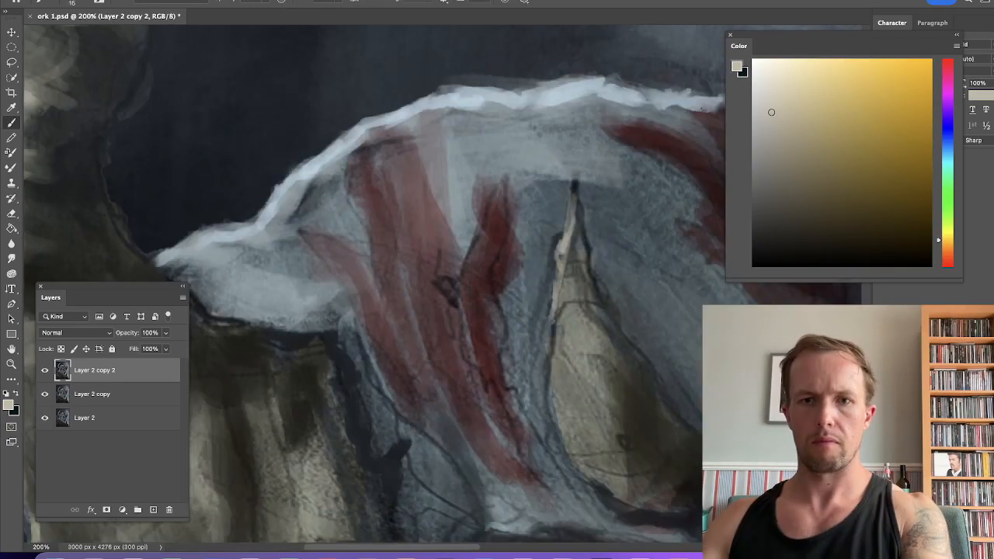
pyautogui.moveTo(561, 326); pyautogui.dragTo(566, 451)
pyautogui.moveTo(574, 311); pyautogui.dragTo(357, 277)
# Paint curved pale ridges on the lower part of the front horn.
pyautogui.moveTo(365, 121); pyautogui.dragTo(342, 241)
pyautogui.moveTo(572, 264); pyautogui.dragTo(311, 285)
pyautogui.moveTo(480, 281); pyautogui.dragTo(536, 342)
pyautogui.moveTo(442, 346); pyautogui.dragTo(475, 451)
pyautogui.moveTo(458, 272); pyautogui.dragTo(505, 343)
# Sample dark olive tones to shade between the front horn's ridges, and darken the underside of the big curved horn.
pyautogui.keyDown('alt'); pyautogui.click(536, 388); pyautogui.keyUp('alt')
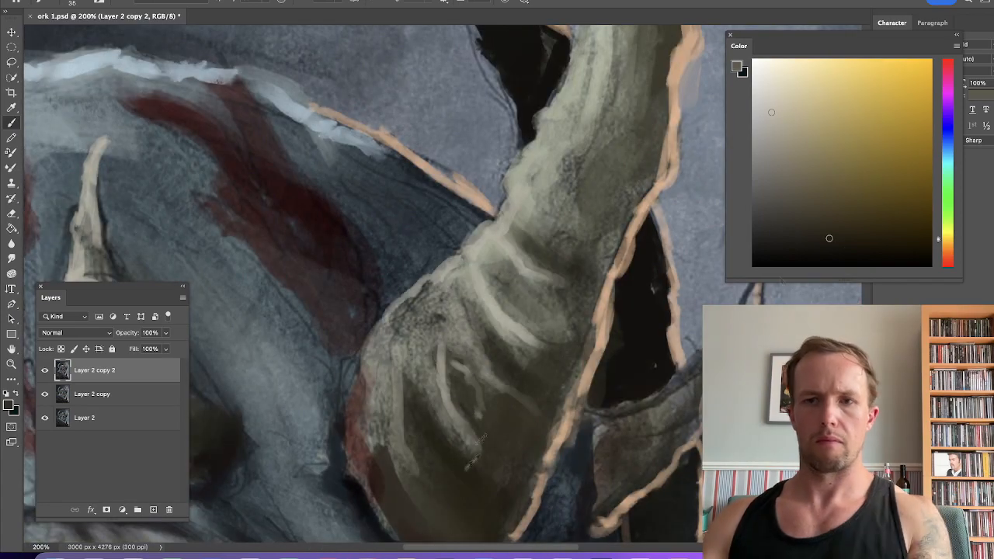
pyautogui.moveTo(497, 274); pyautogui.dragTo(556, 362)
pyautogui.moveTo(621, 178); pyautogui.dragTo(575, 289)
pyautogui.keyDown('alt'); pyautogui.click(565, 303); pyautogui.keyUp('alt')
pyautogui.moveTo(587, 334); pyautogui.dragTo(561, 413)
pyautogui.moveTo(524, 422); pyautogui.dragTo(472, 505)
pyautogui.moveTo(584, 252); pyautogui.dragTo(559, 325)
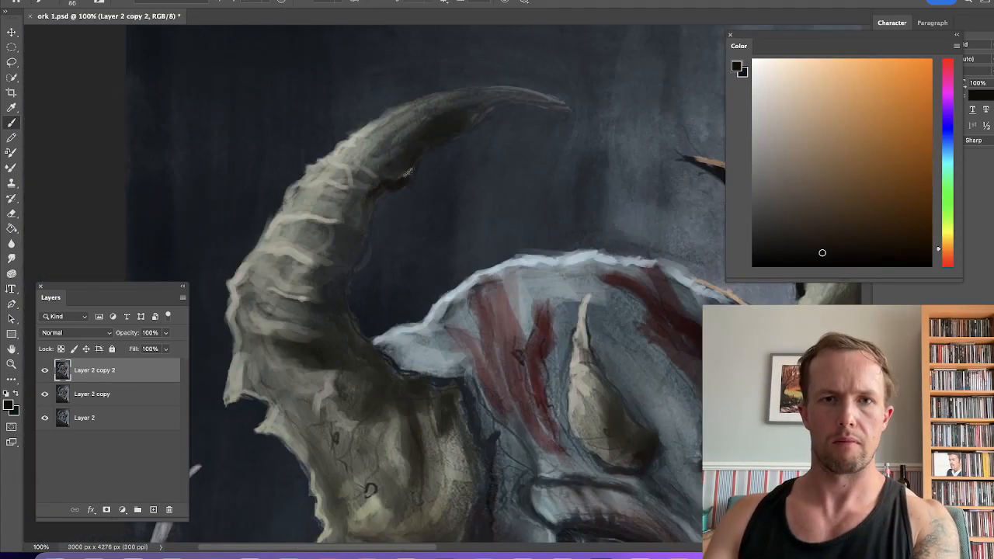
pyautogui.moveTo(408, 174); pyautogui.dragTo(424, 149)
pyautogui.keyDown('alt'); pyautogui.click(709, 162); pyautogui.keyUp('alt')
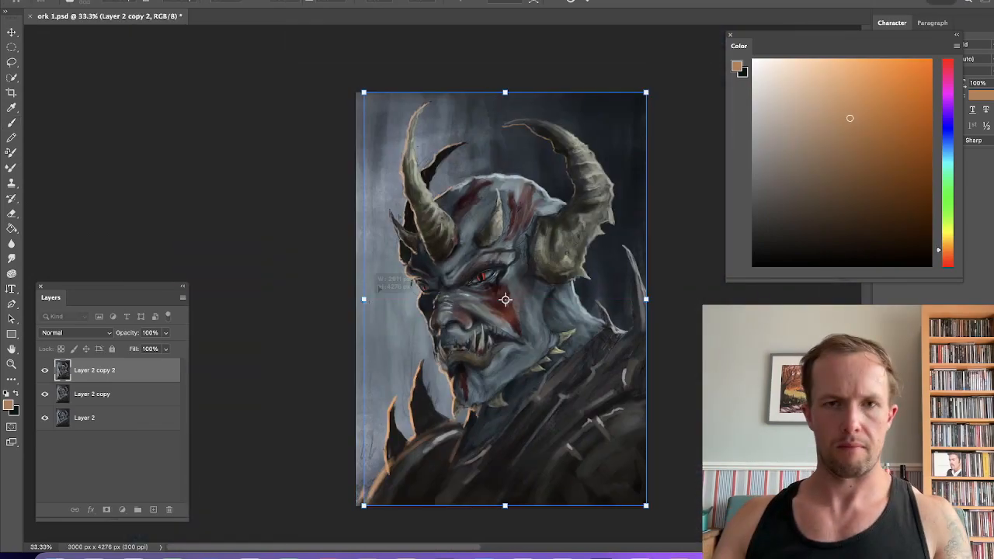
# Stretch the mirrored painting sideways with Free Transform to reach the edge of the canvas.
pyautogui.moveTo(360, 93)
pyautogui.mouseDown()
pyautogui.moveTo(355, 66)
pyautogui.moveTo(350, 94)
pyautogui.mouseUp()
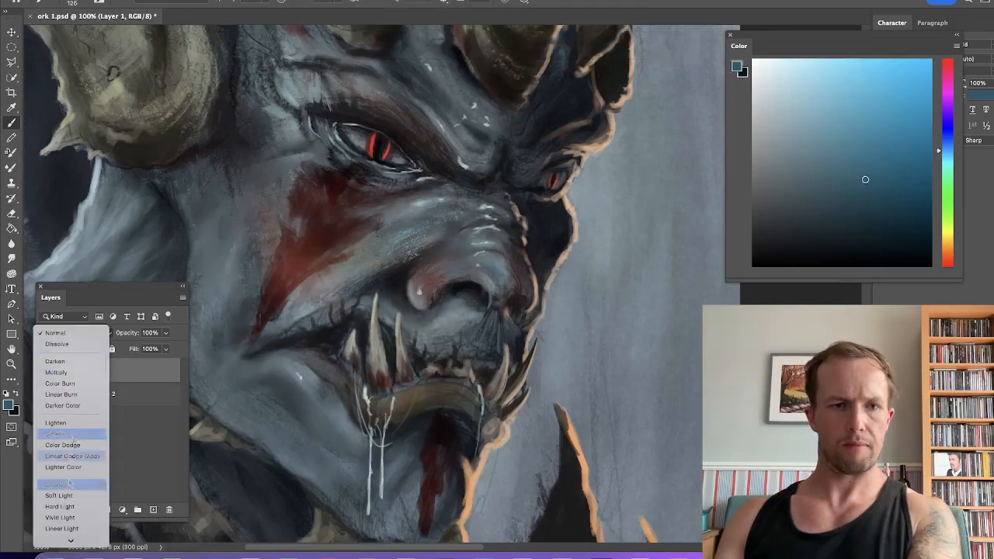
# Set the blending mode of Layer 1 to Overlay.
pyautogui.click(70, 484)
pyautogui.press('super+minus')
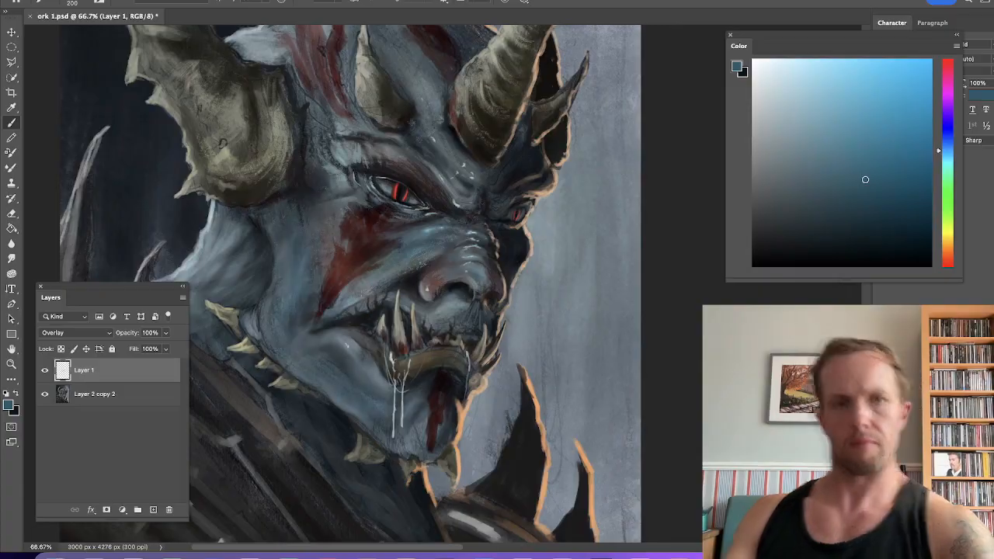